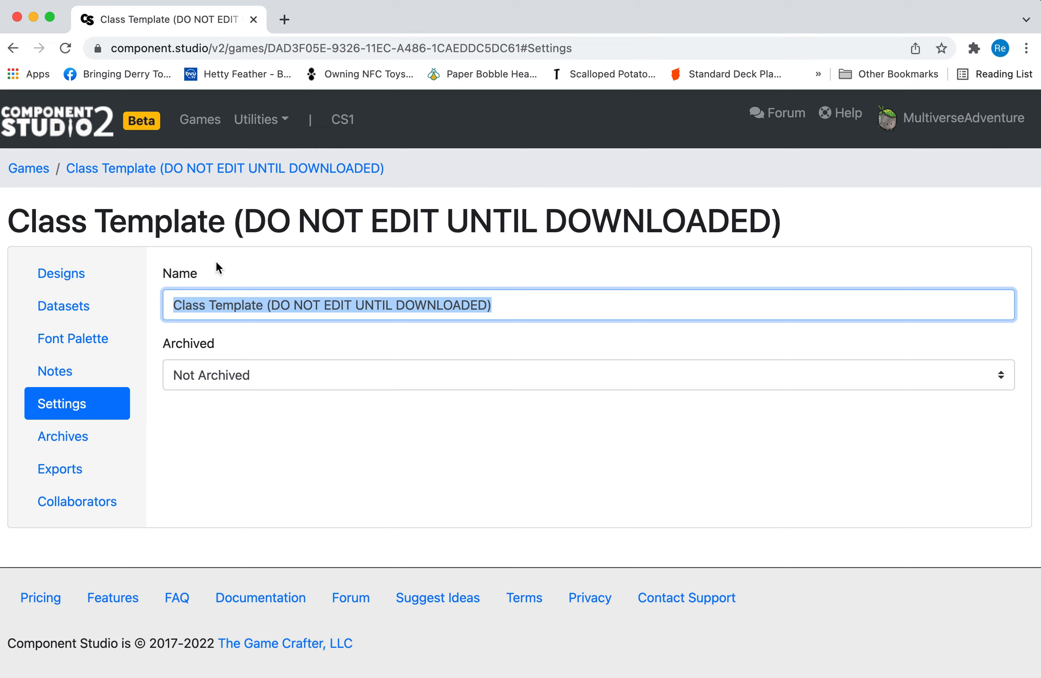
Rename the game as Moon Magic Monthly.
{"action": "type", "text": "Mo"}
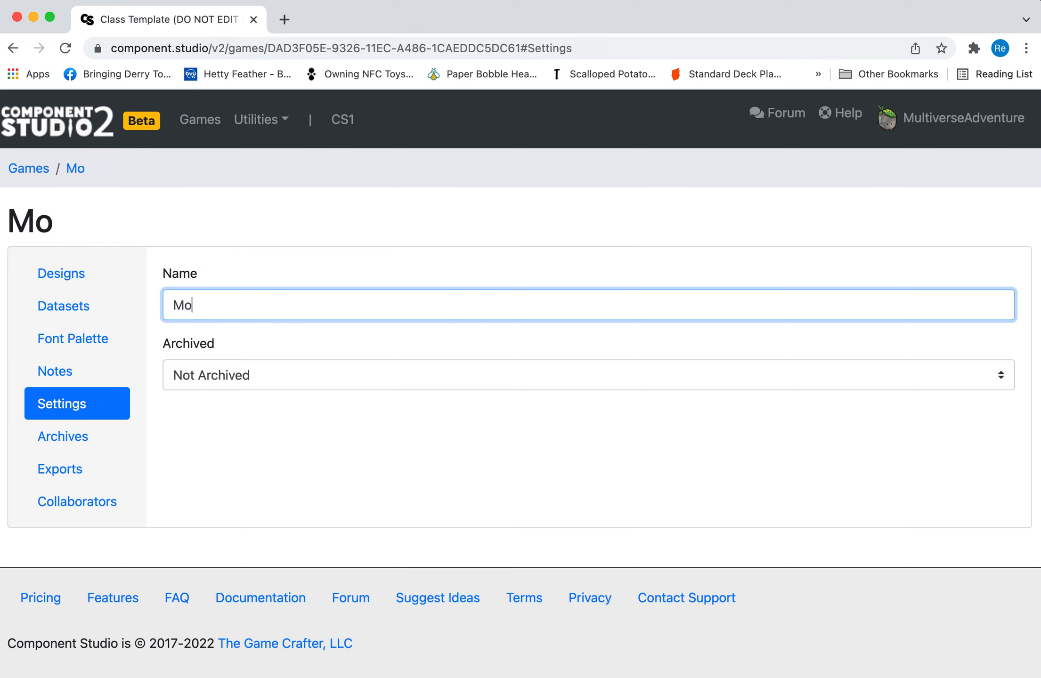
{"action": "type", "text": "on Magic "}
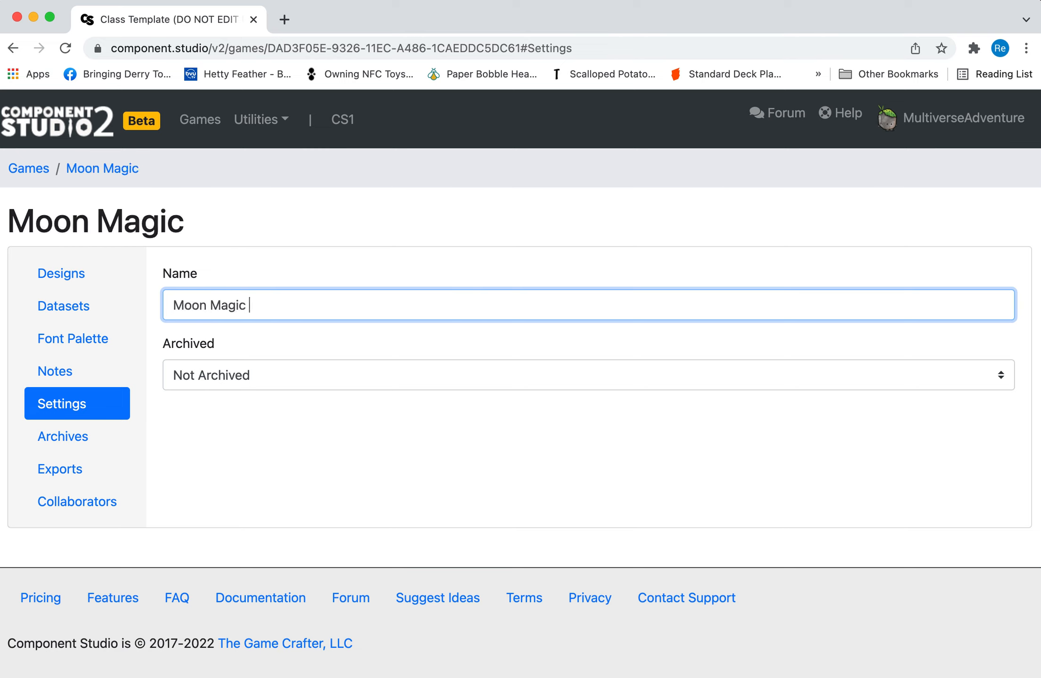
{"action": "type", "text": "Monthy"}
{"action": "key", "text": "BackSpace"}
{"action": "type", "text": "ly"}
{"action": "left_click", "coordinate": [230, 426]}
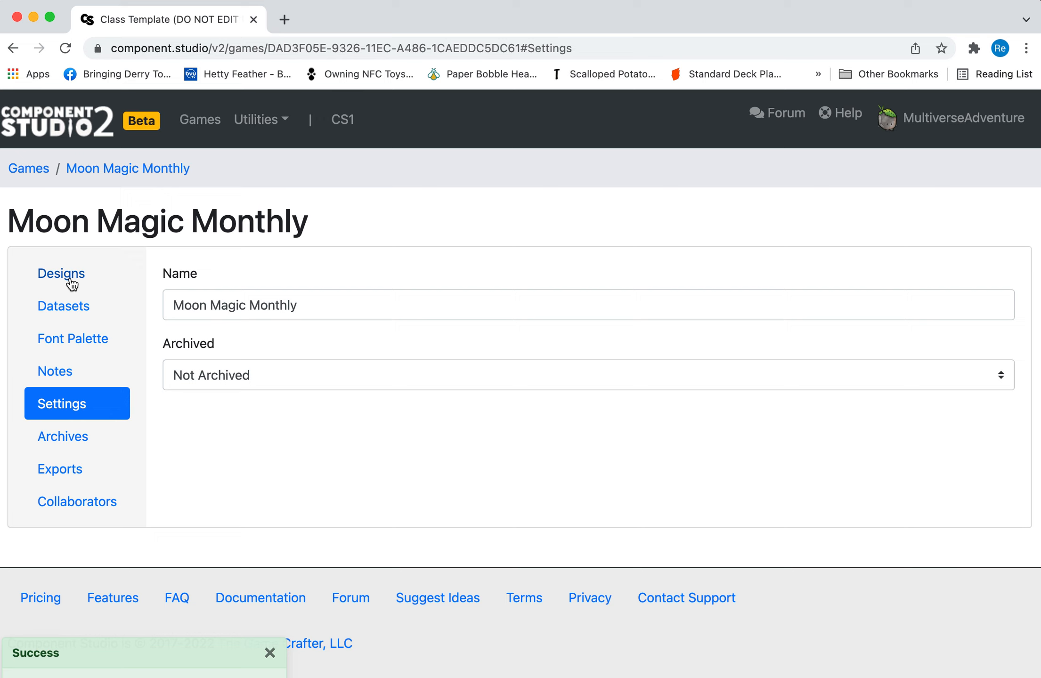
Open the font library for adding fonts to the game's palette and set the custom preview text to "Moon Magic Monthly".
{"action": "left_click", "coordinate": [104, 176]}
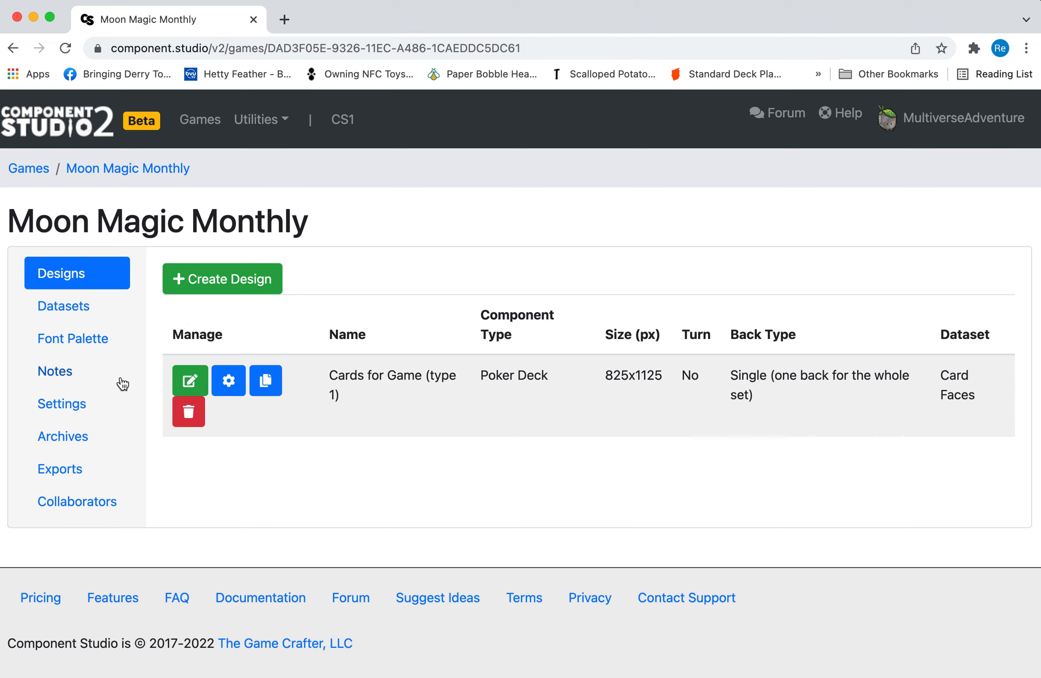
{"action": "left_click", "coordinate": [87, 343]}
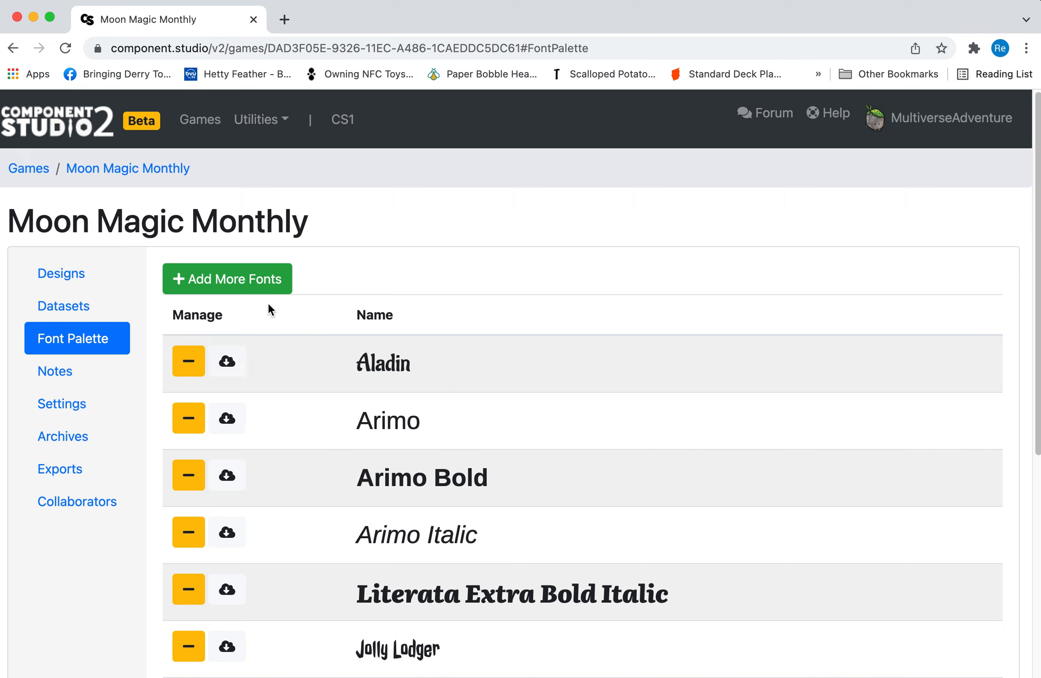
{"action": "left_click", "coordinate": [202, 283]}
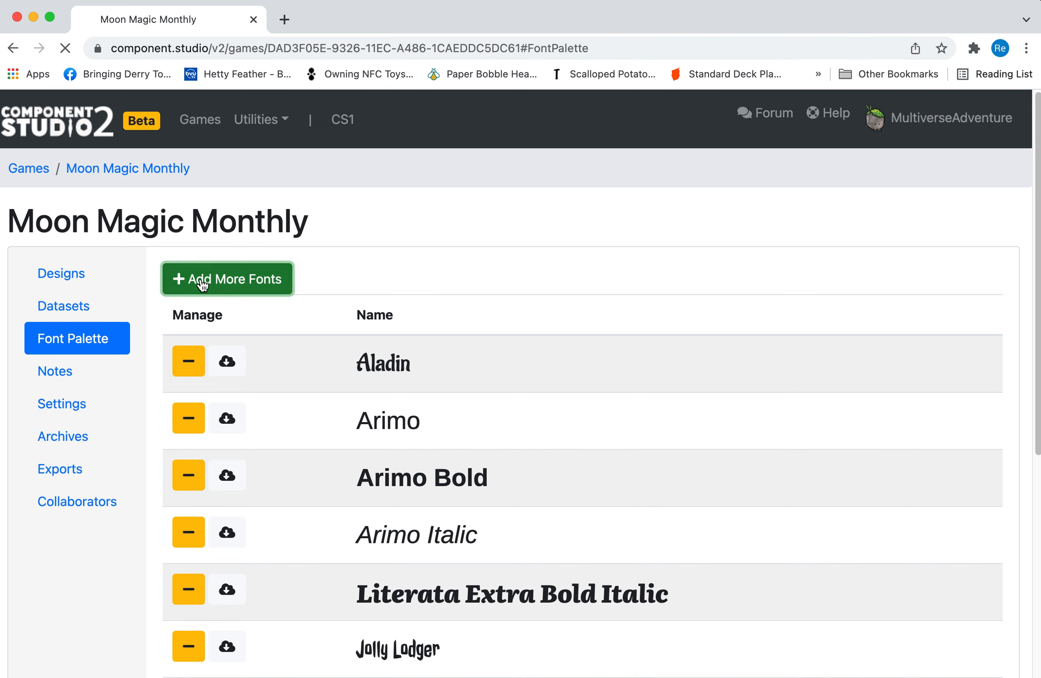
{"action": "left_click_drag", "start_coordinate": [395, 339], "coordinate": [207, 312]}
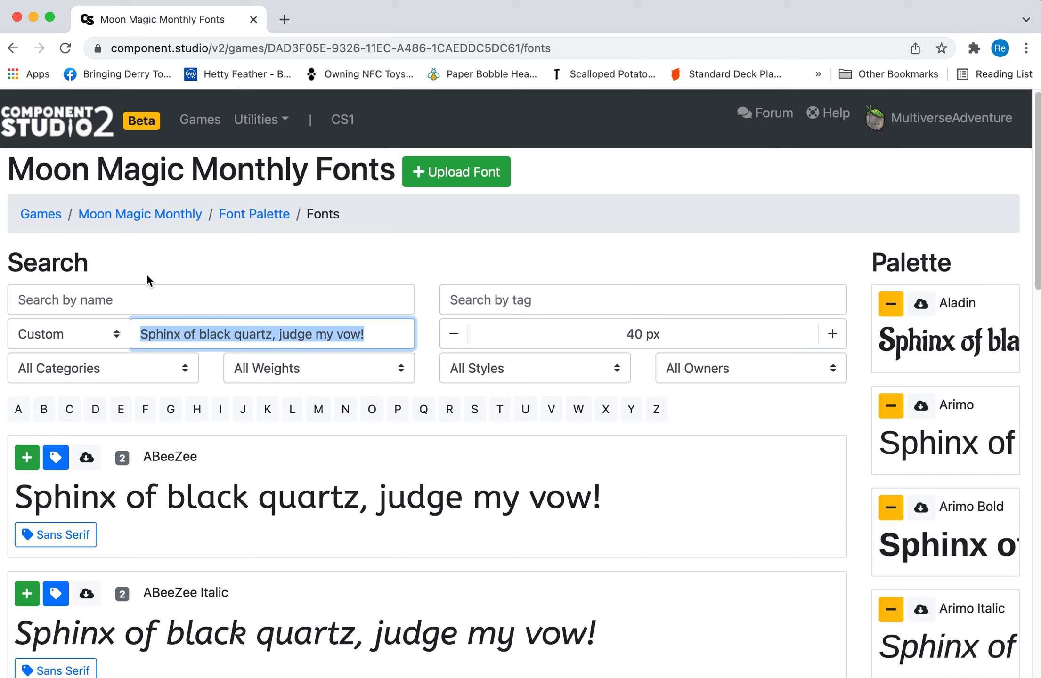
{"action": "type", "text": "Moon "}
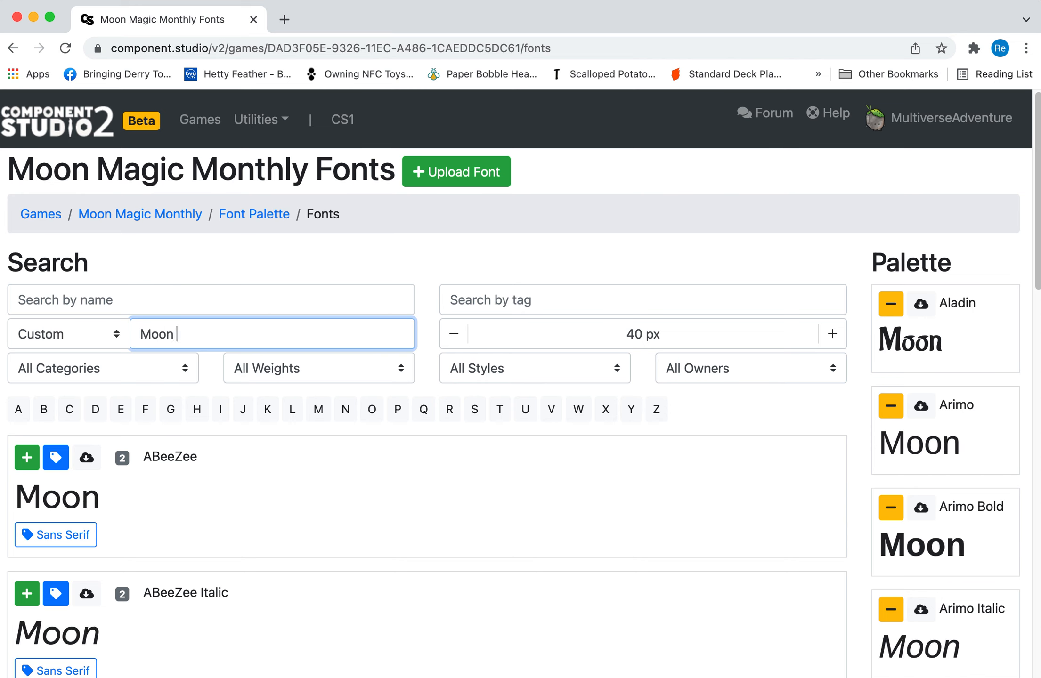
{"action": "type", "text": "Magic Mo"}
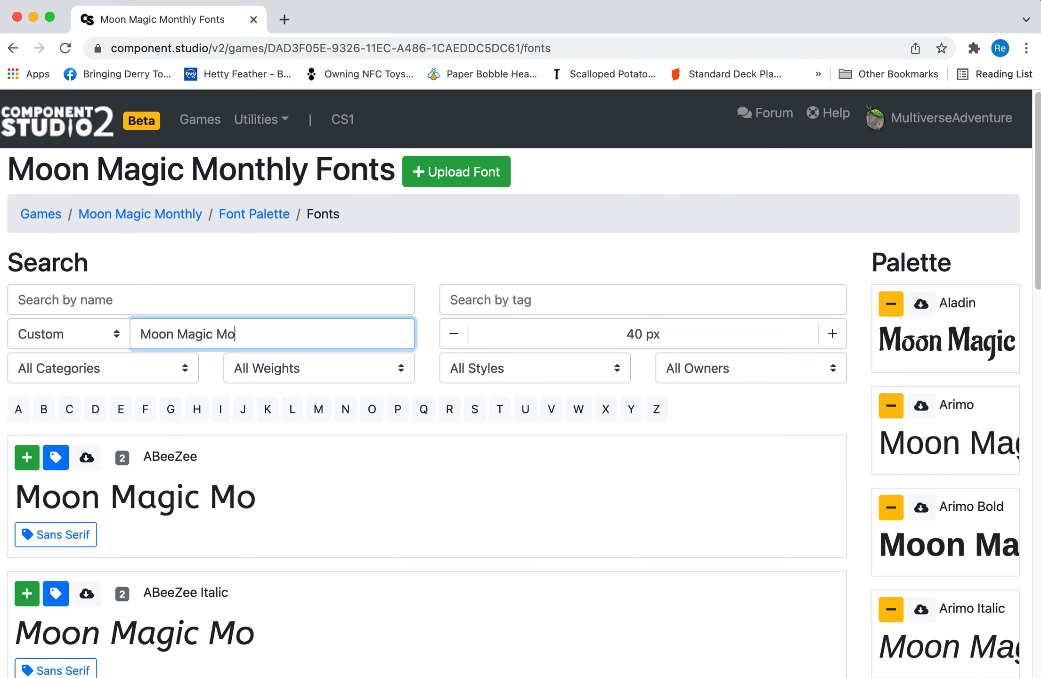
{"action": "type", "text": "nthly"}
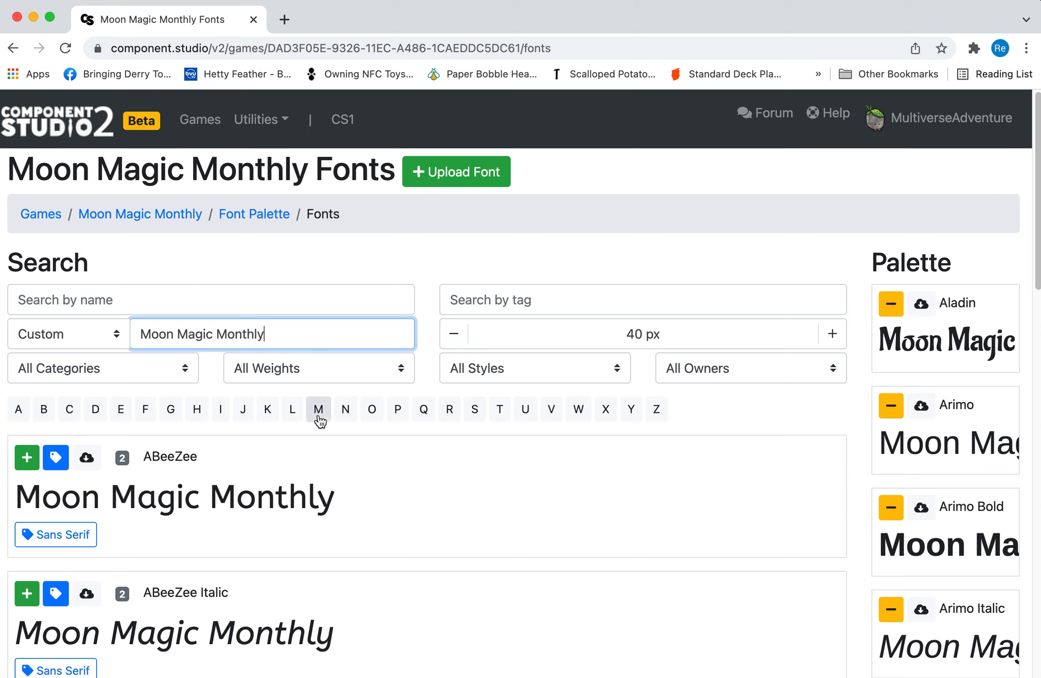
Filter the font list to the Script category and to names starting with M.
{"action": "left_click", "coordinate": [171, 373]}
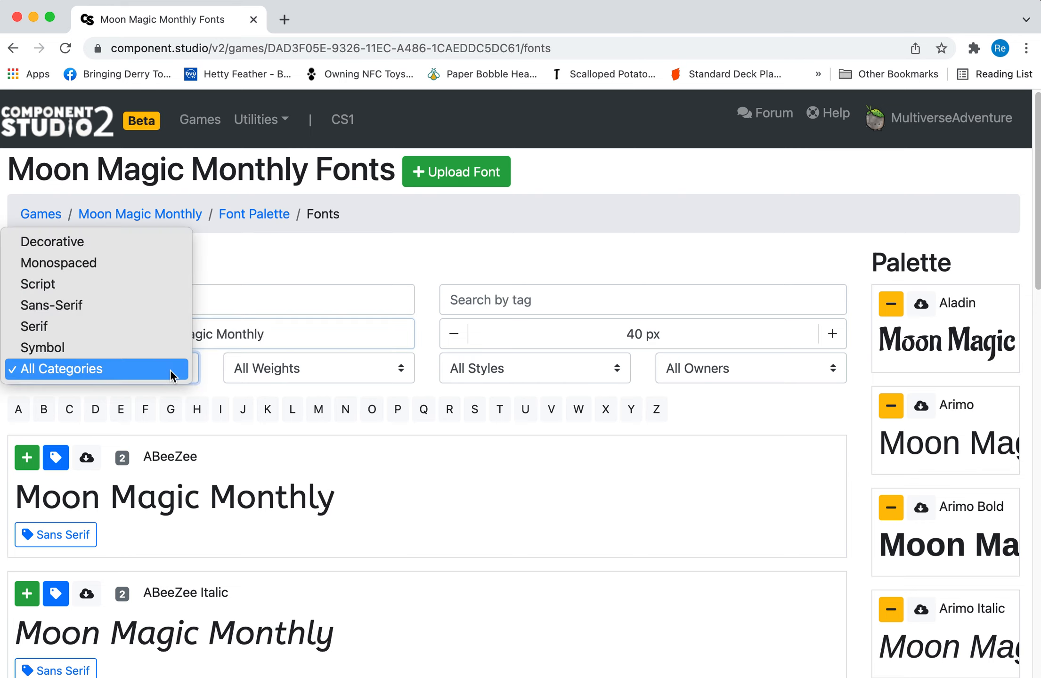
{"action": "left_click", "coordinate": [118, 290]}
{"action": "scroll", "coordinate": [304, 415], "scroll_direction": "down", "scroll_amount": 3}
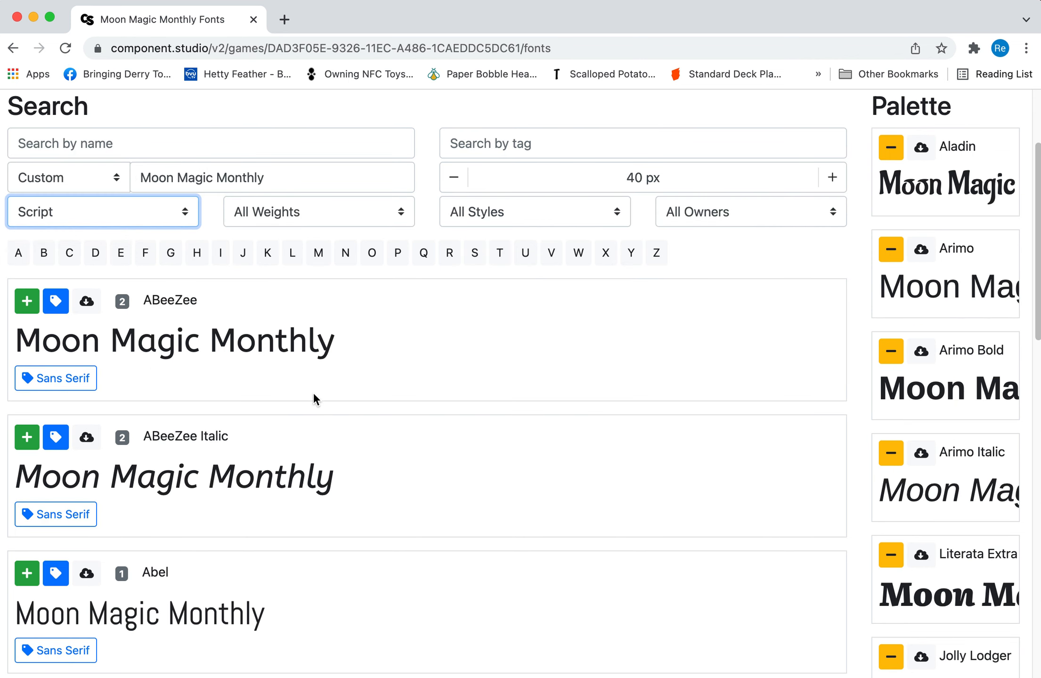
{"action": "left_click", "coordinate": [325, 256]}
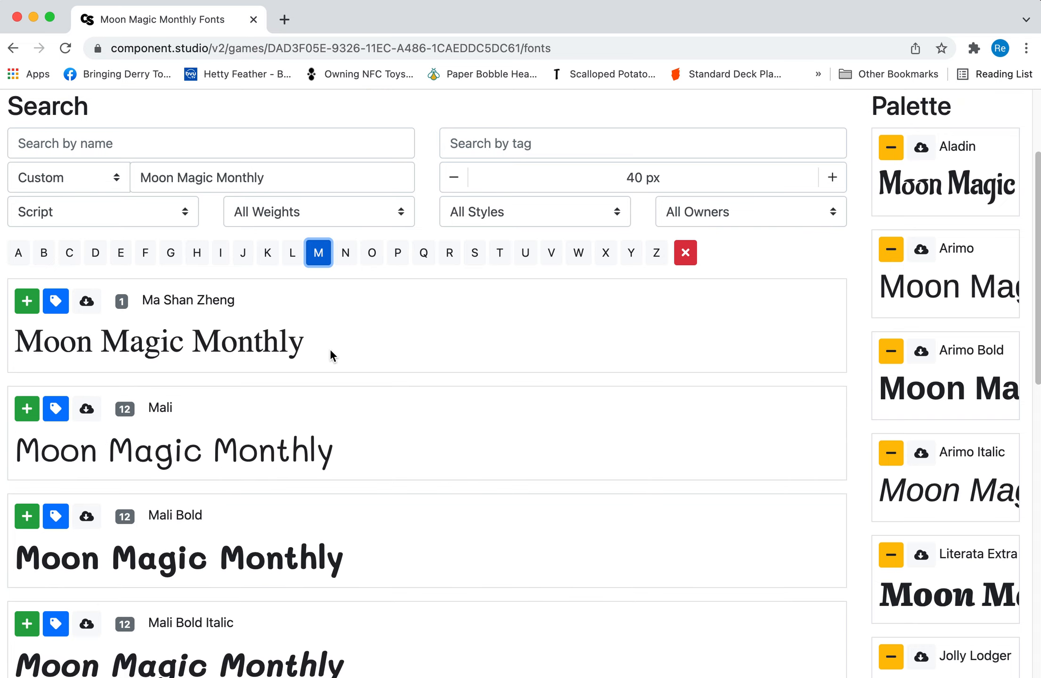
Browse the filtered fonts through the second results page and add Mali Semi Bold to the game's font palette.
{"action": "scroll", "coordinate": [278, 407], "scroll_direction": "down", "scroll_amount": 5}
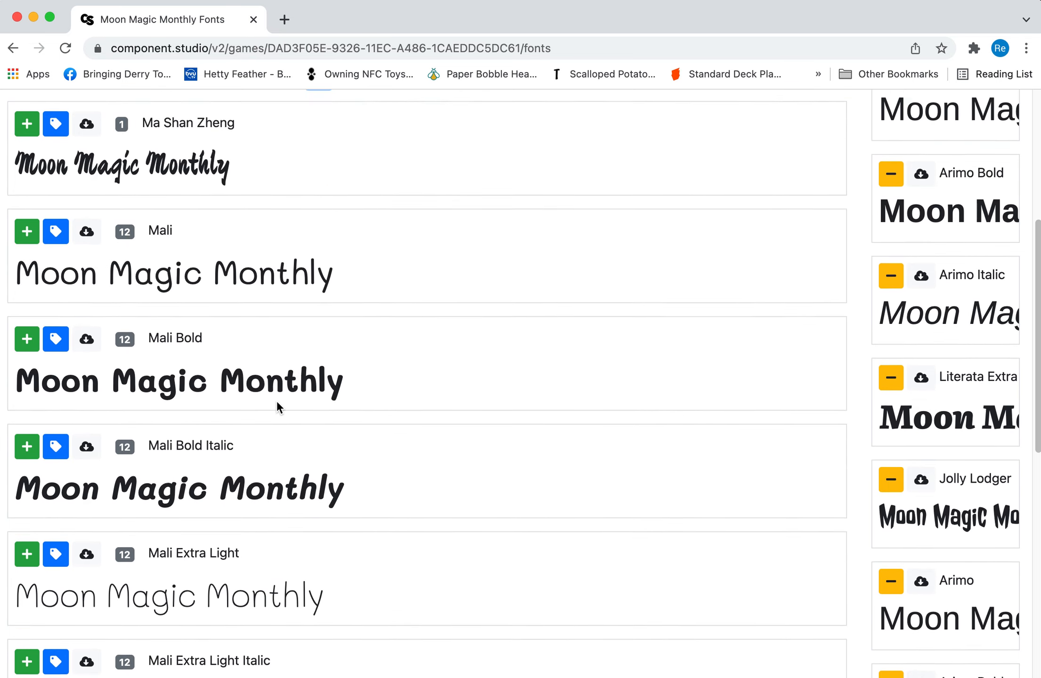
{"action": "scroll", "coordinate": [276, 400], "scroll_direction": "down", "scroll_amount": 12}
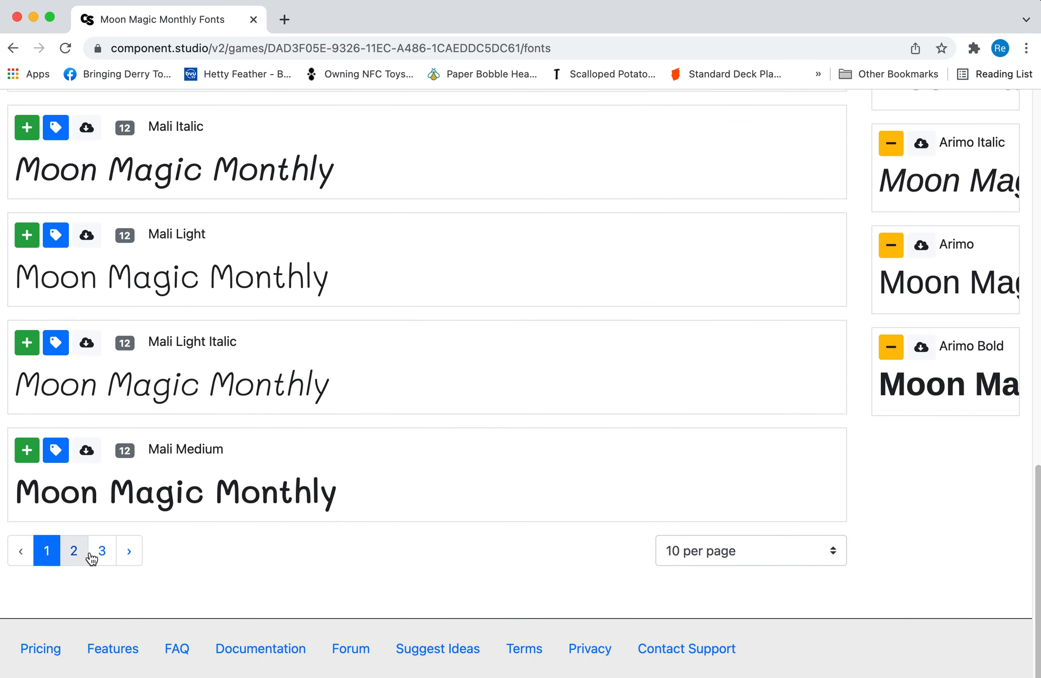
{"action": "left_click", "coordinate": [64, 561]}
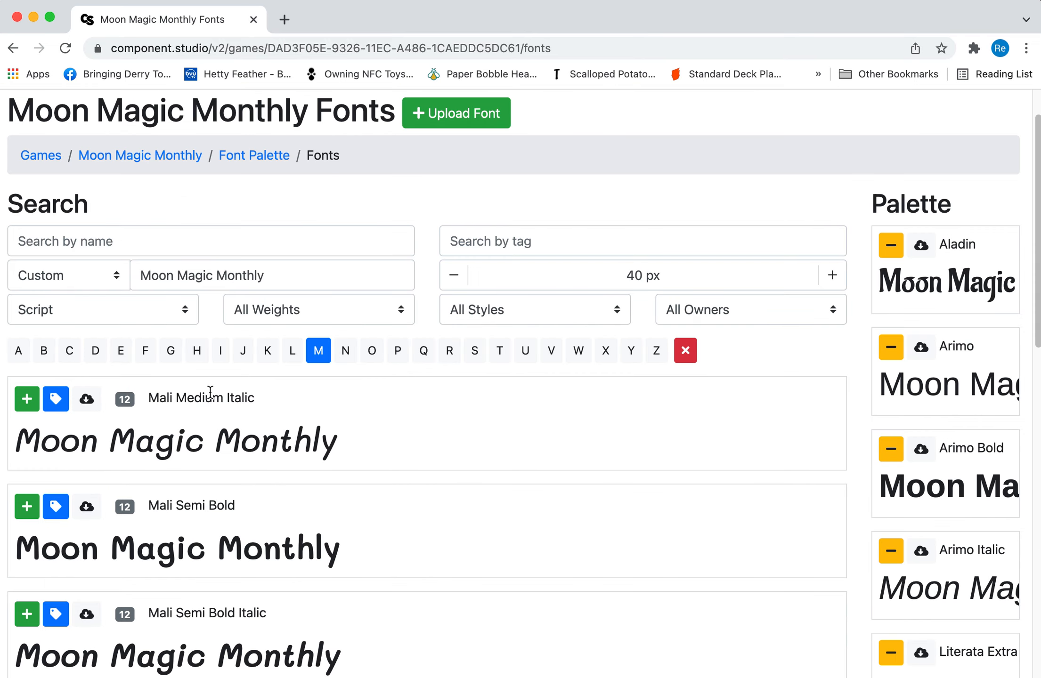
{"action": "scroll", "coordinate": [210, 395], "scroll_direction": "down", "scroll_amount": 2}
{"action": "scroll", "coordinate": [210, 395], "scroll_direction": "down", "scroll_amount": 3}
{"action": "scroll", "coordinate": [209, 395], "scroll_direction": "down", "scroll_amount": 3}
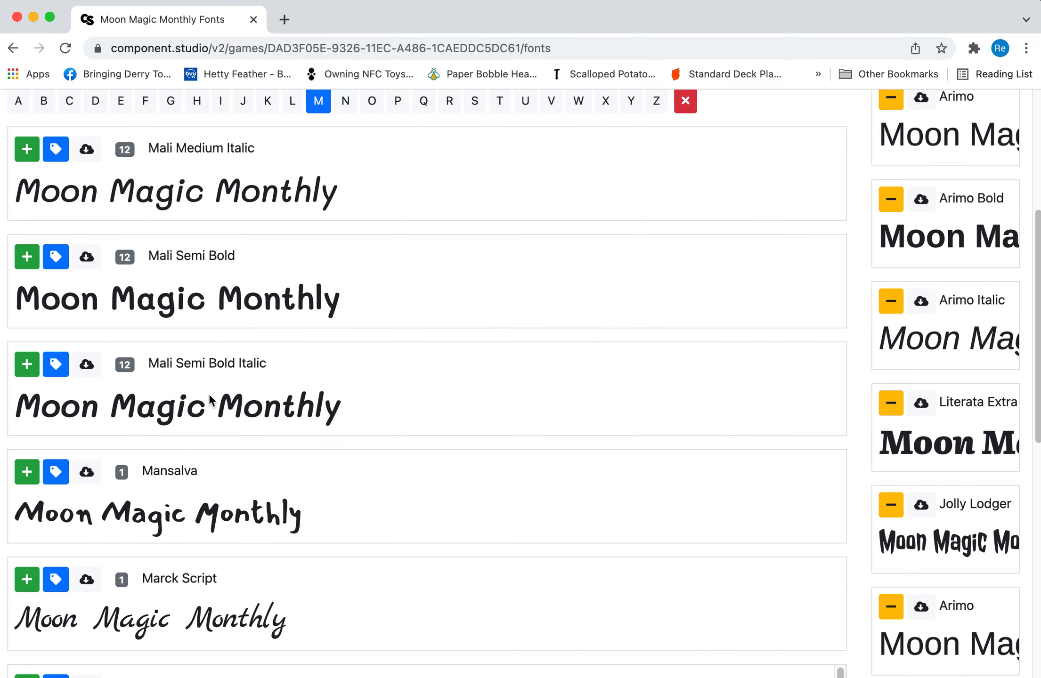
{"action": "scroll", "coordinate": [209, 395], "scroll_direction": "up", "scroll_amount": 7}
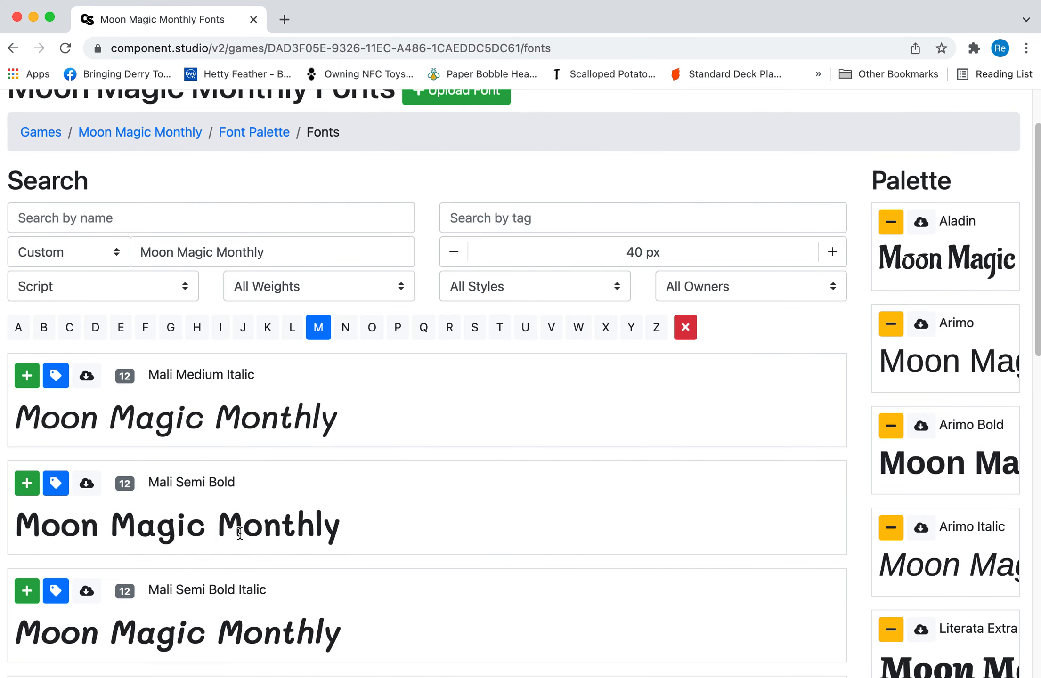
{"action": "left_click", "coordinate": [27, 485]}
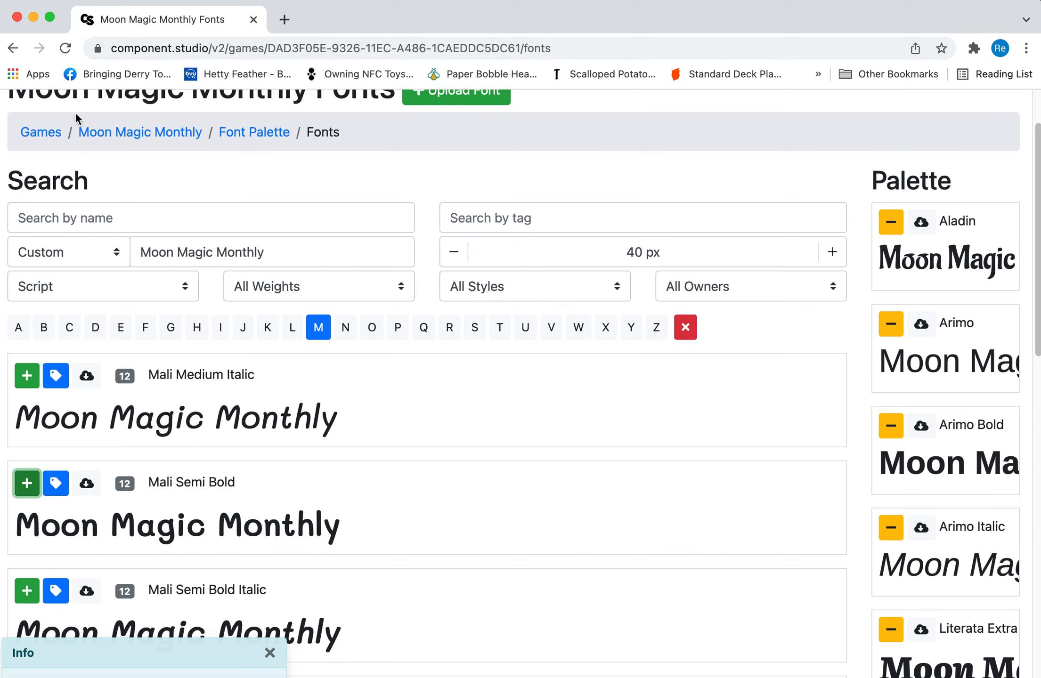
Return to the games list and open the Card Faces dataset of Moon Magic Monthly for editing.
{"action": "left_click", "coordinate": [52, 136]}
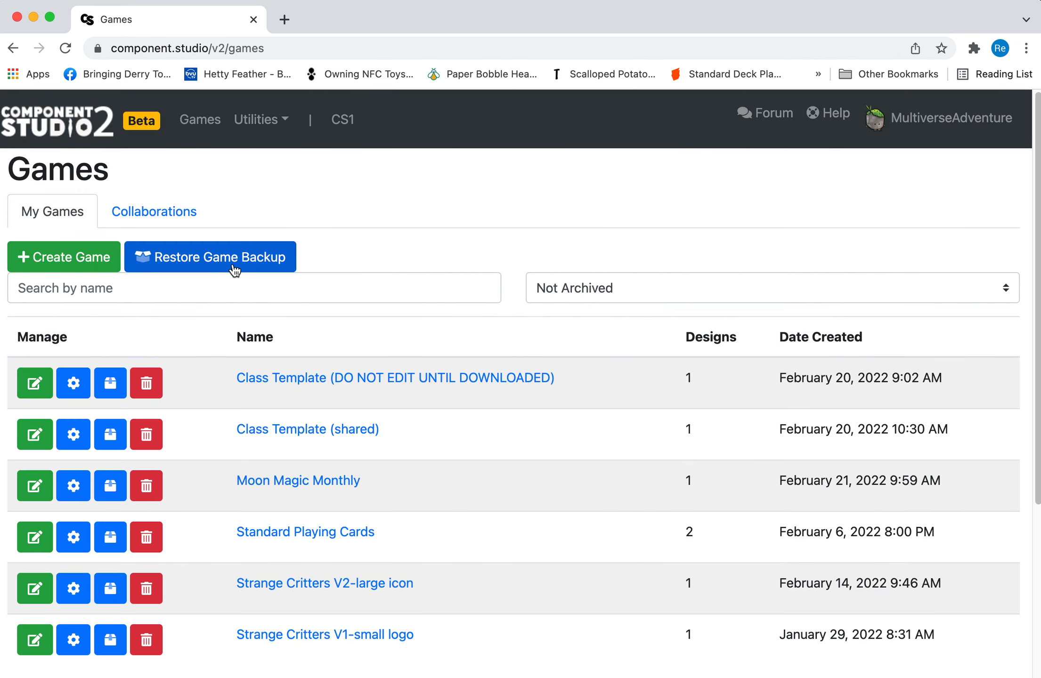
{"action": "left_click", "coordinate": [296, 481]}
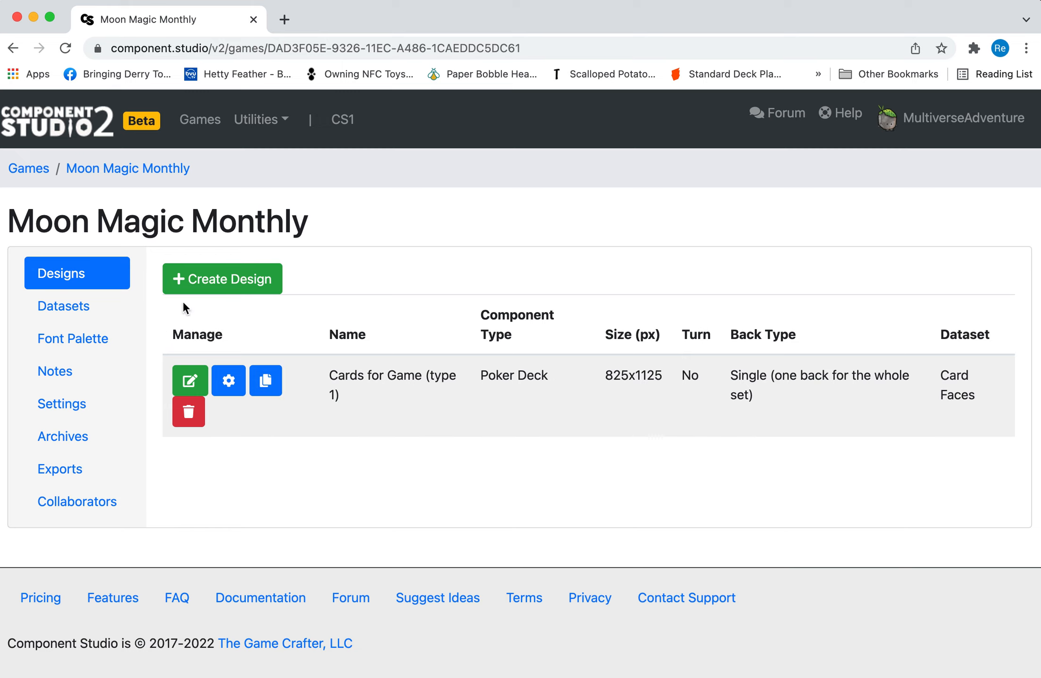
{"action": "left_click", "coordinate": [77, 308]}
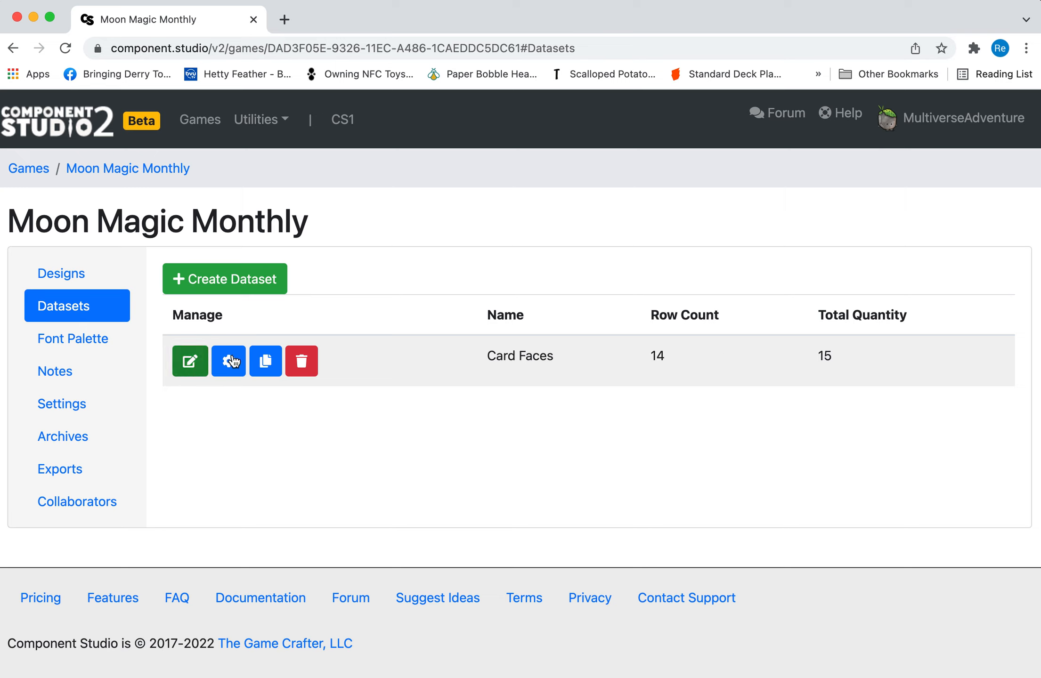
{"action": "left_click", "coordinate": [203, 366]}
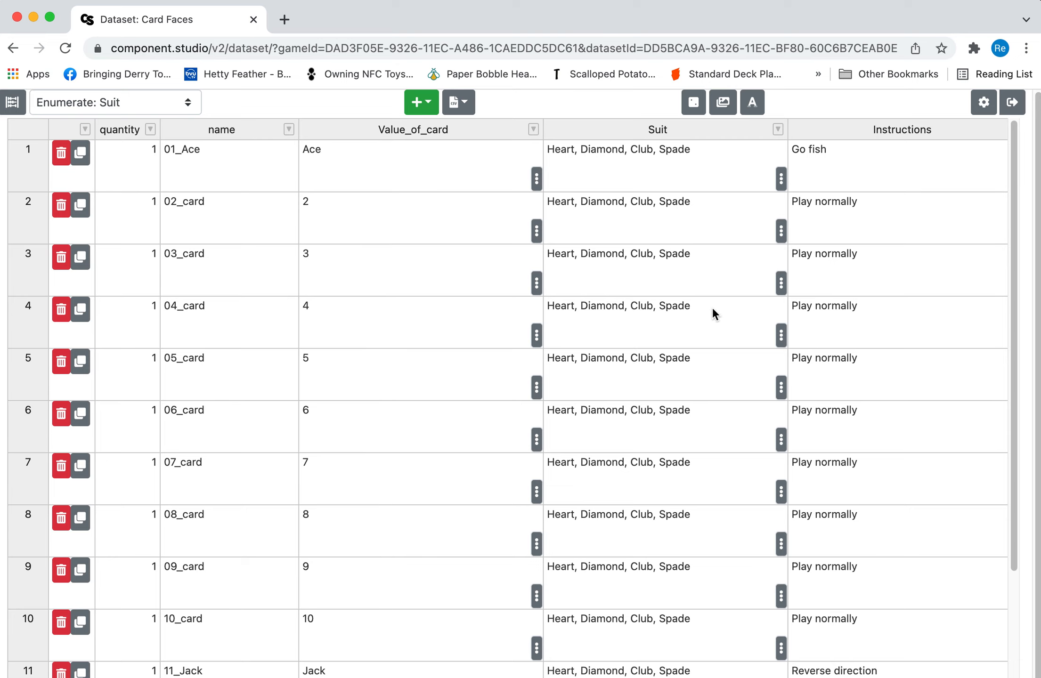
Review the dataset's card rows and permanently delete the Instructions column.
{"action": "scroll", "coordinate": [712, 308], "scroll_direction": "down", "scroll_amount": 5}
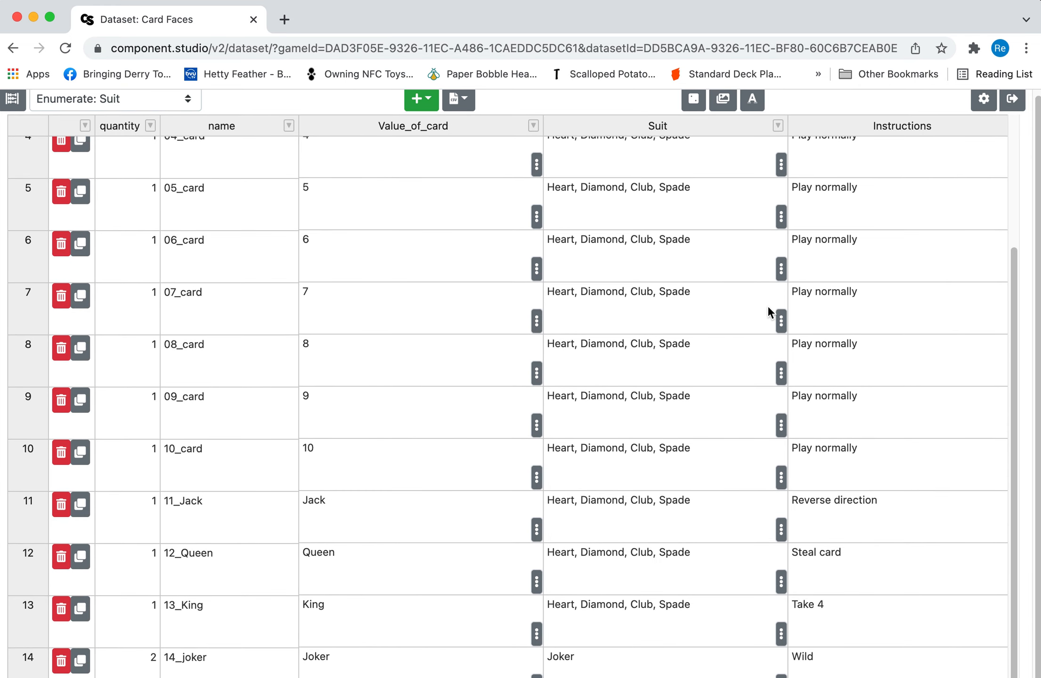
{"action": "scroll", "coordinate": [754, 311], "scroll_direction": "up", "scroll_amount": 5}
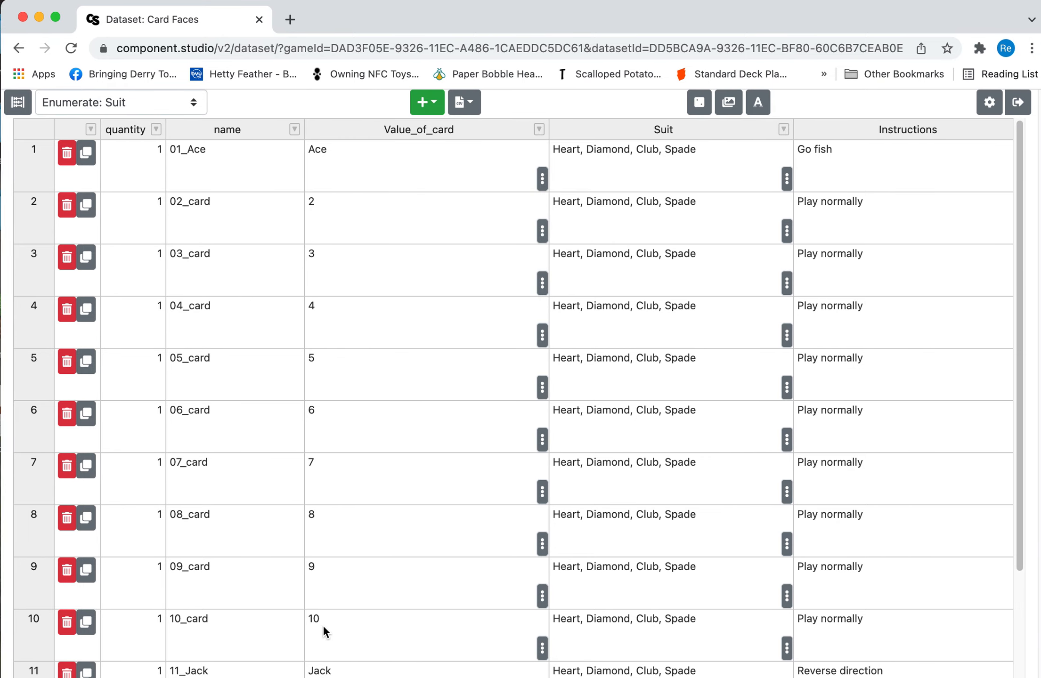
{"action": "left_click_drag", "start_coordinate": [1040, 677], "coordinate": [1032, 674]}
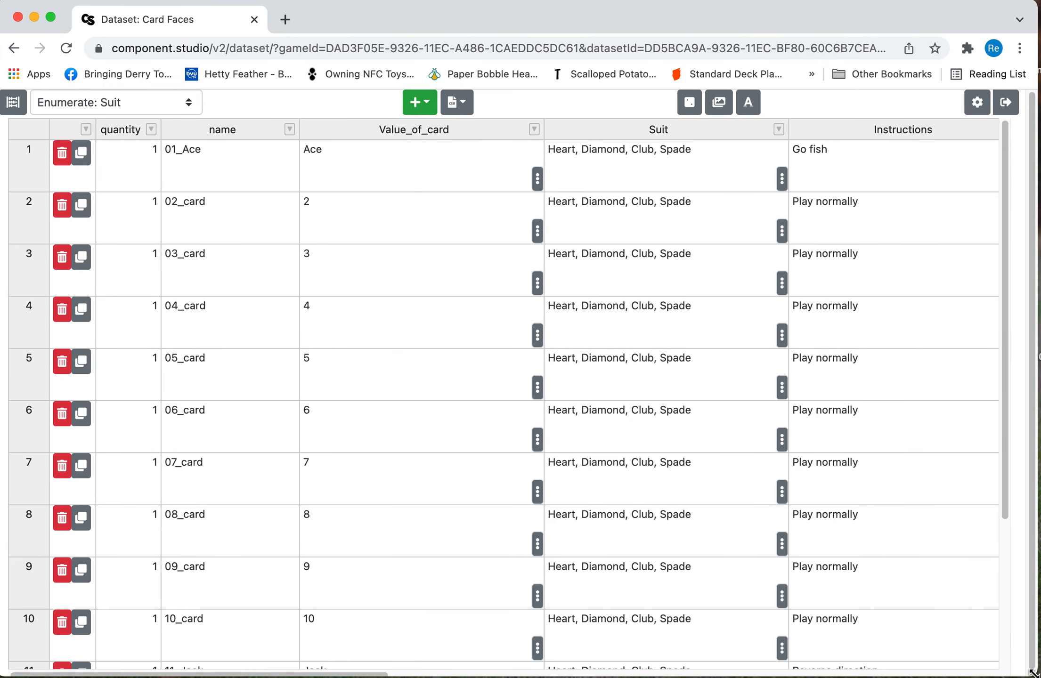
{"action": "scroll", "coordinate": [749, 367], "scroll_direction": "down", "scroll_amount": 3}
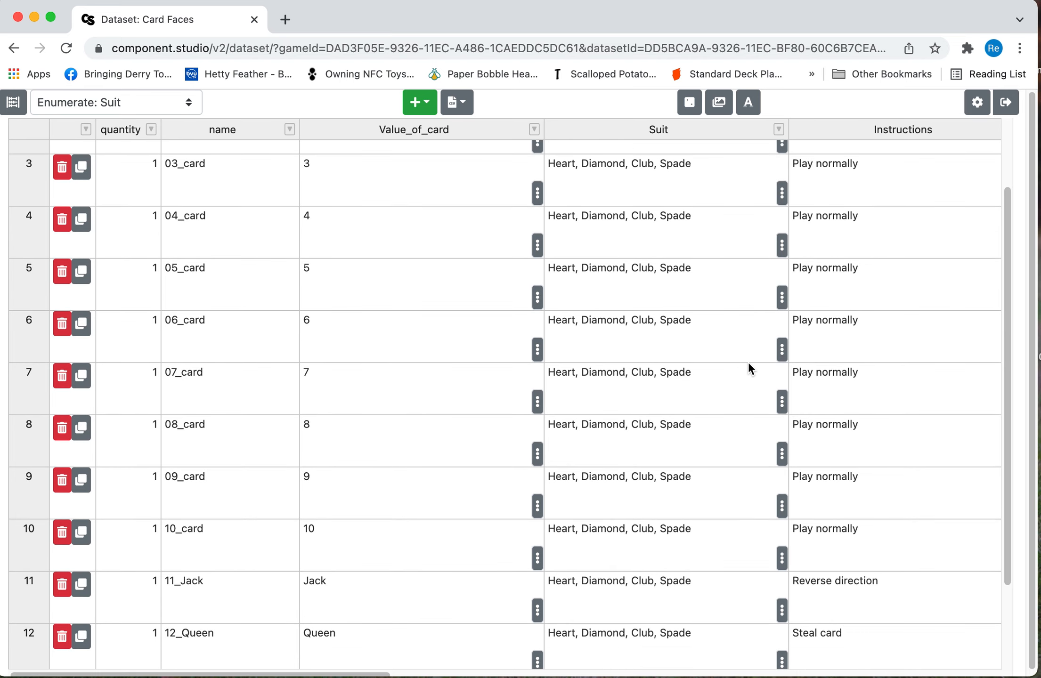
{"action": "scroll", "coordinate": [749, 367], "scroll_direction": "up", "scroll_amount": 2}
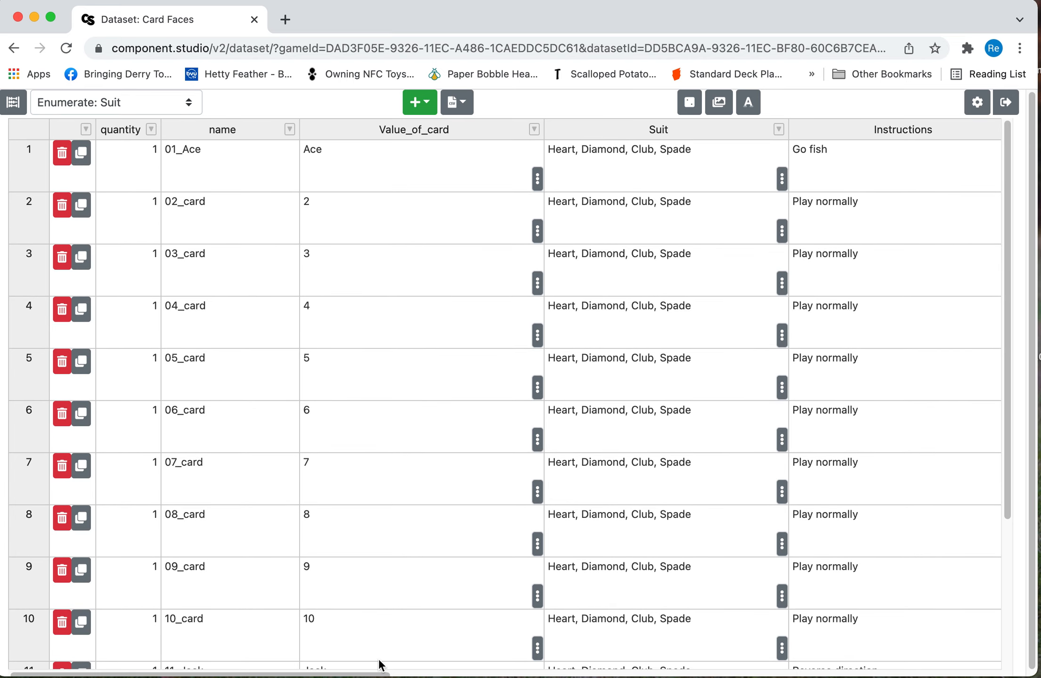
{"action": "scroll", "coordinate": [382, 662], "scroll_direction": "right", "scroll_amount": 5}
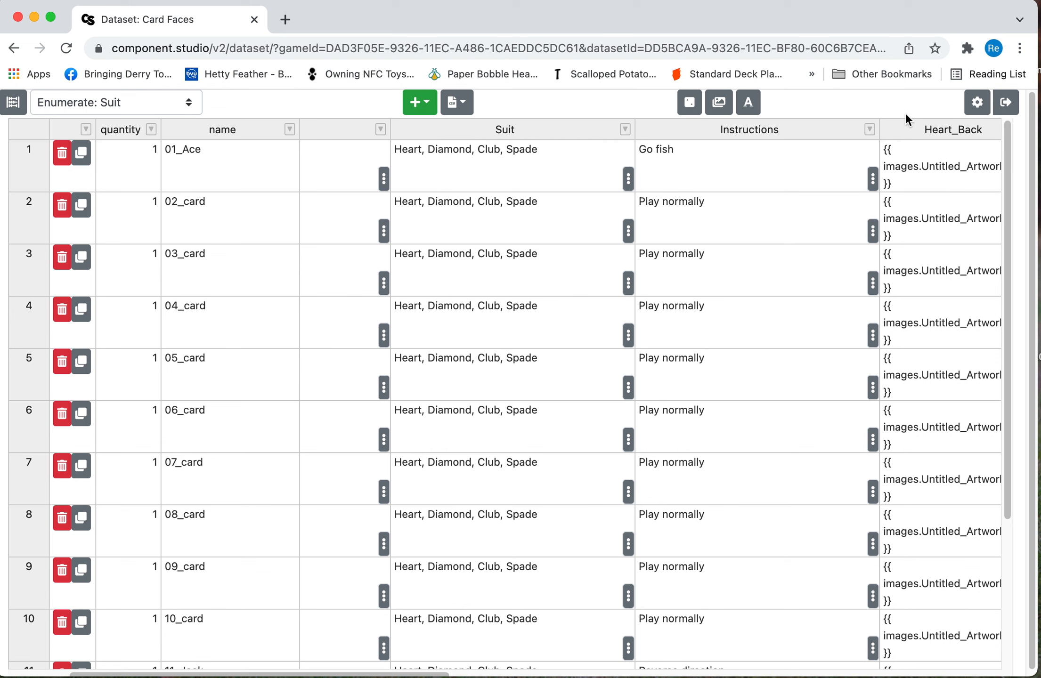
{"action": "left_click", "coordinate": [870, 130]}
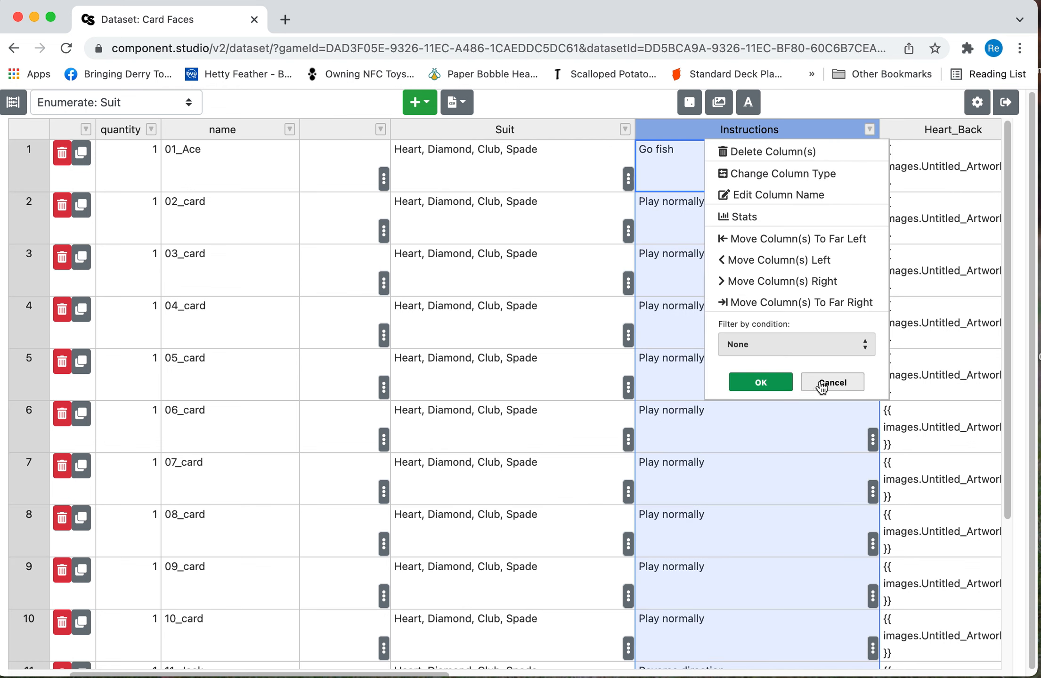
{"action": "left_click", "coordinate": [803, 153]}
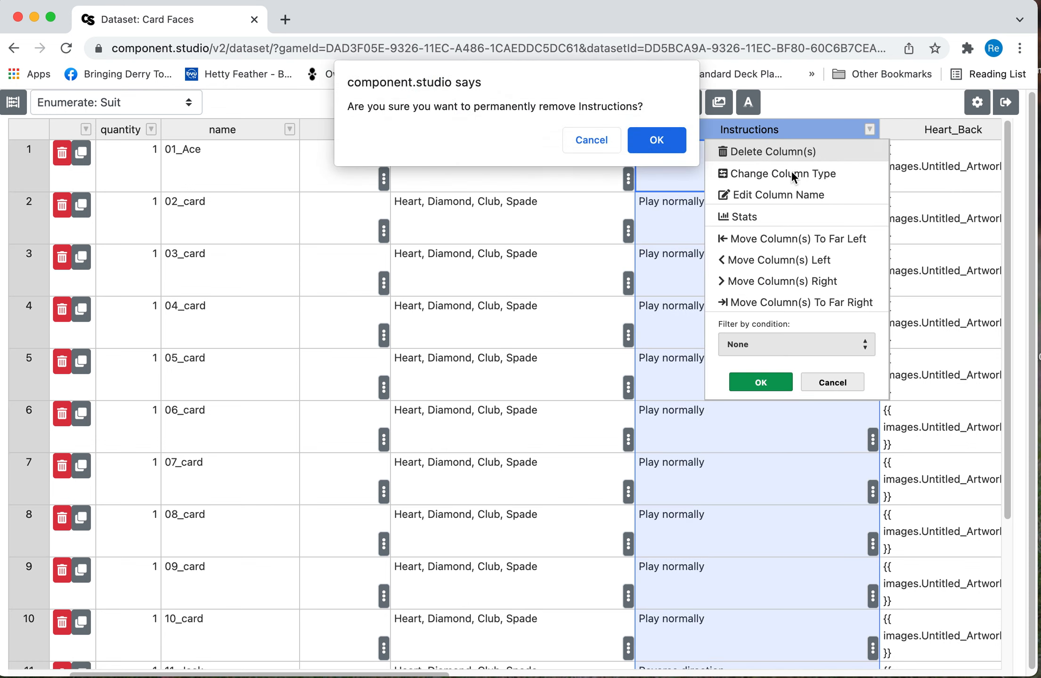
{"action": "left_click", "coordinate": [656, 140]}
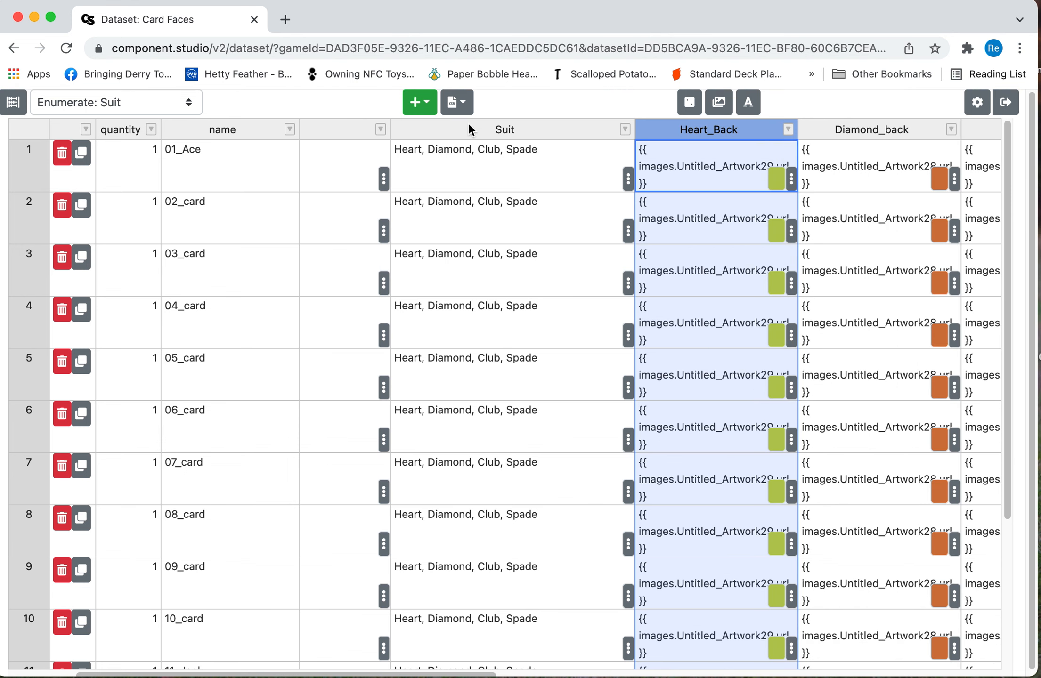
Create a new image folder named Moon Magic Monthly in the image library.
{"action": "left_click", "coordinate": [719, 106]}
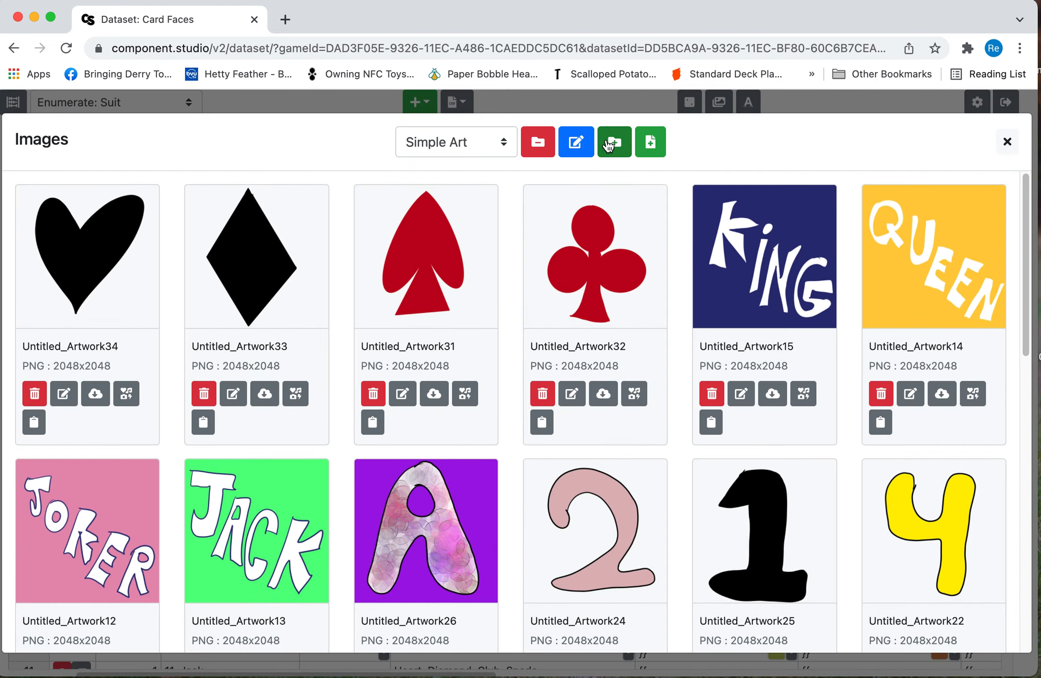
{"action": "left_click", "coordinate": [614, 143]}
{"action": "left_click_drag", "start_coordinate": [419, 219], "coordinate": [198, 136]}
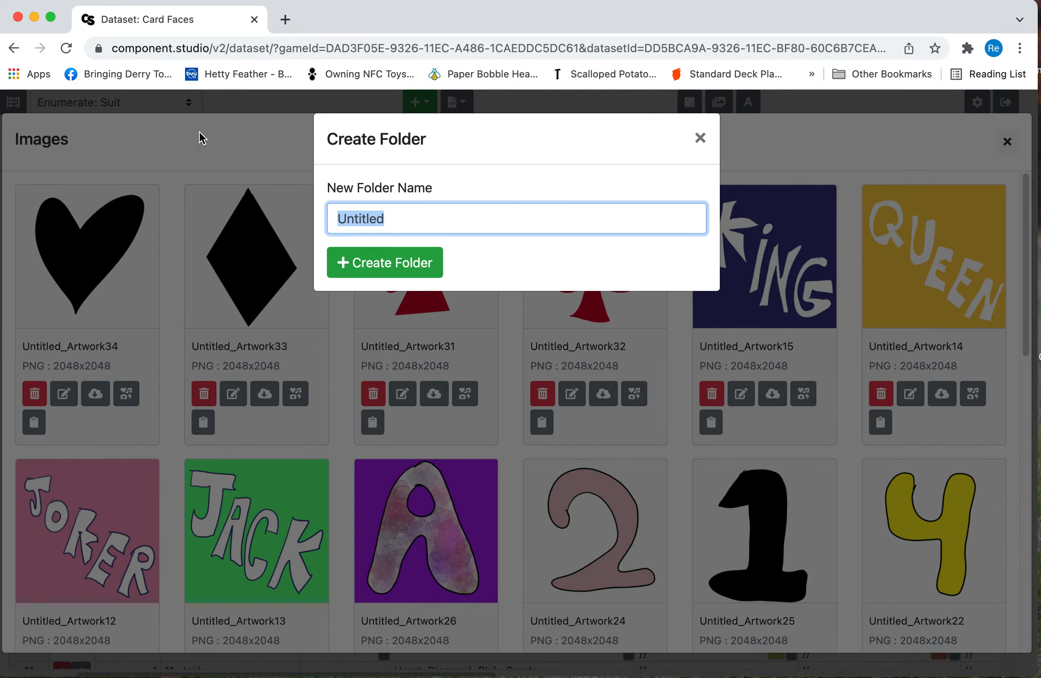
{"action": "type", "text": "Moon Magic Monthly"}
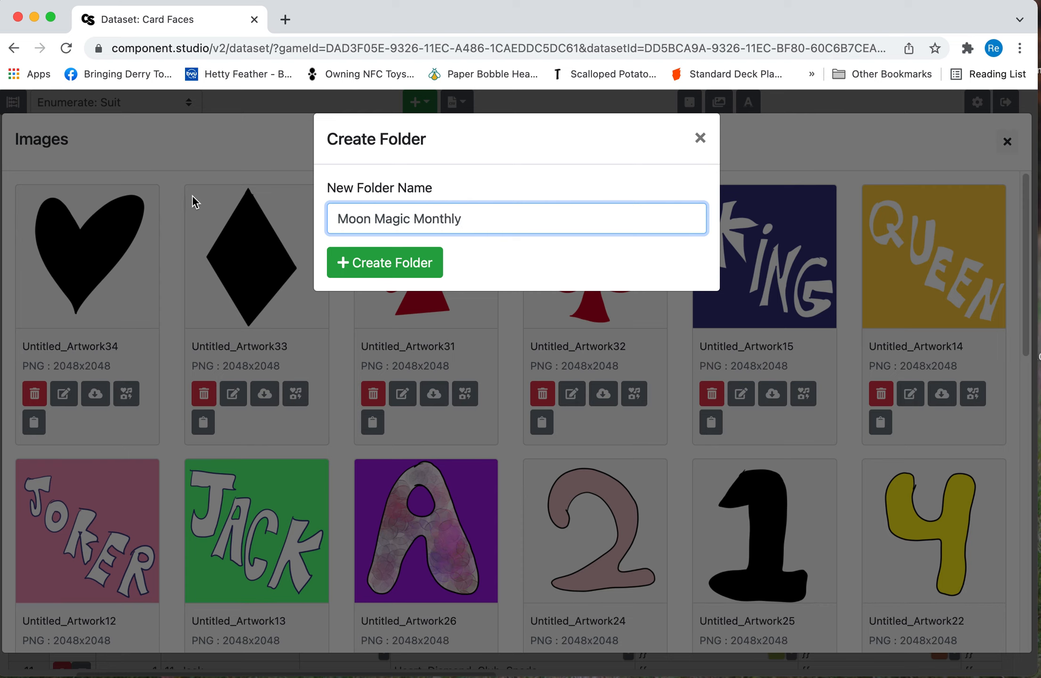
{"action": "left_click", "coordinate": [387, 262]}
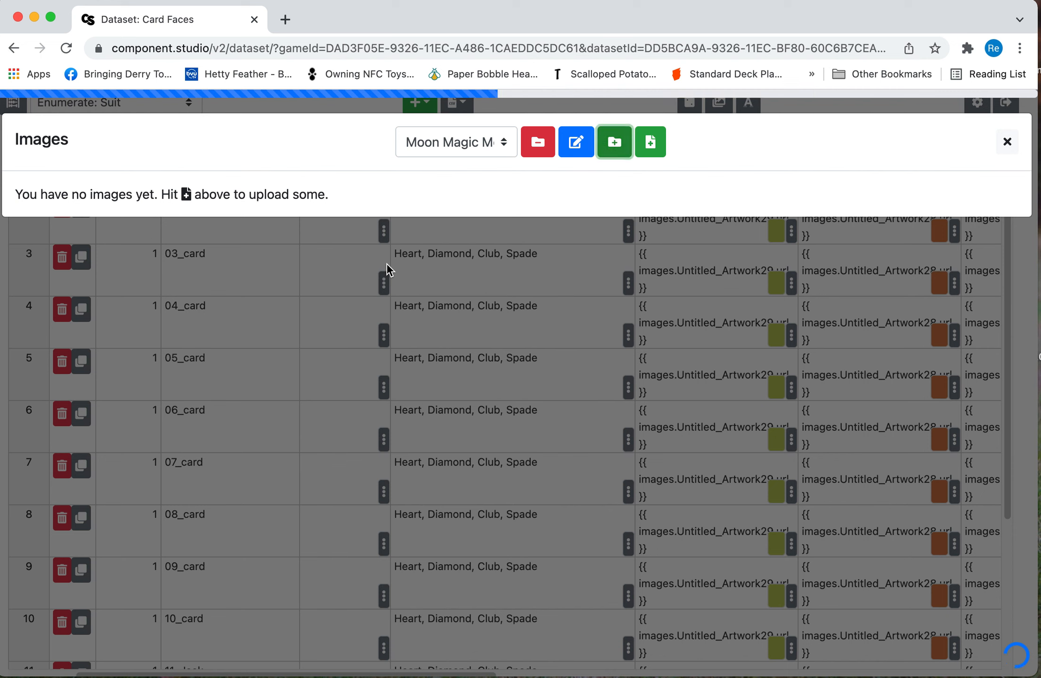
Upload April_.png, August_.png and Back_Background_.png from Downloads into the Moon Magic Monthly image folder.
{"action": "left_click", "coordinate": [651, 147]}
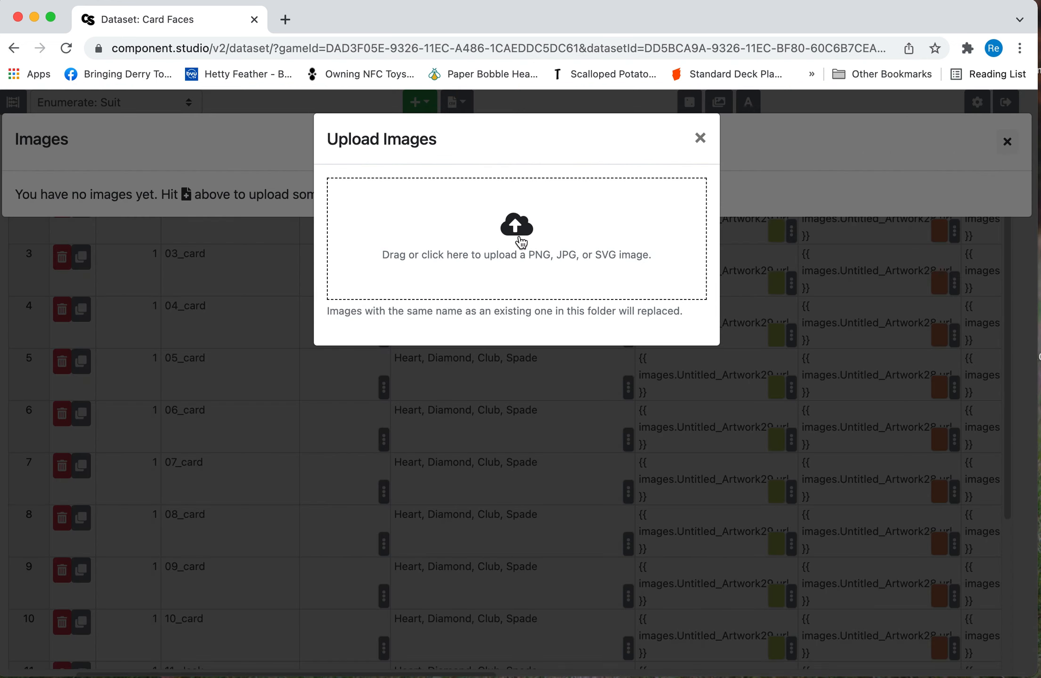
{"action": "left_click", "coordinate": [517, 227]}
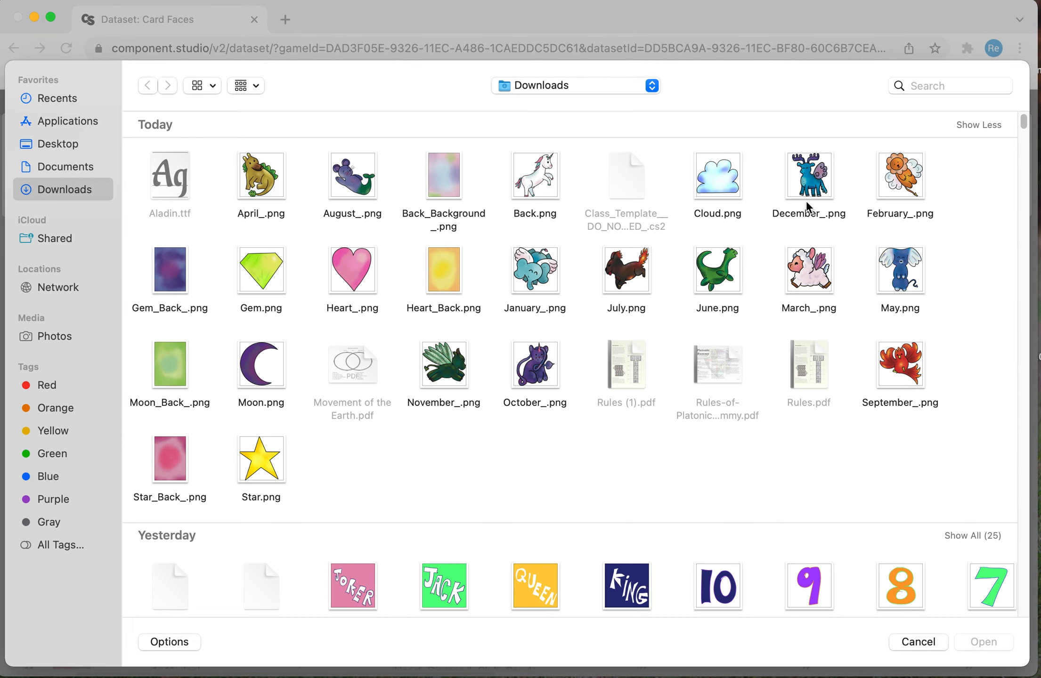
{"action": "left_click_drag", "start_coordinate": [640, 190], "coordinate": [492, 507]}
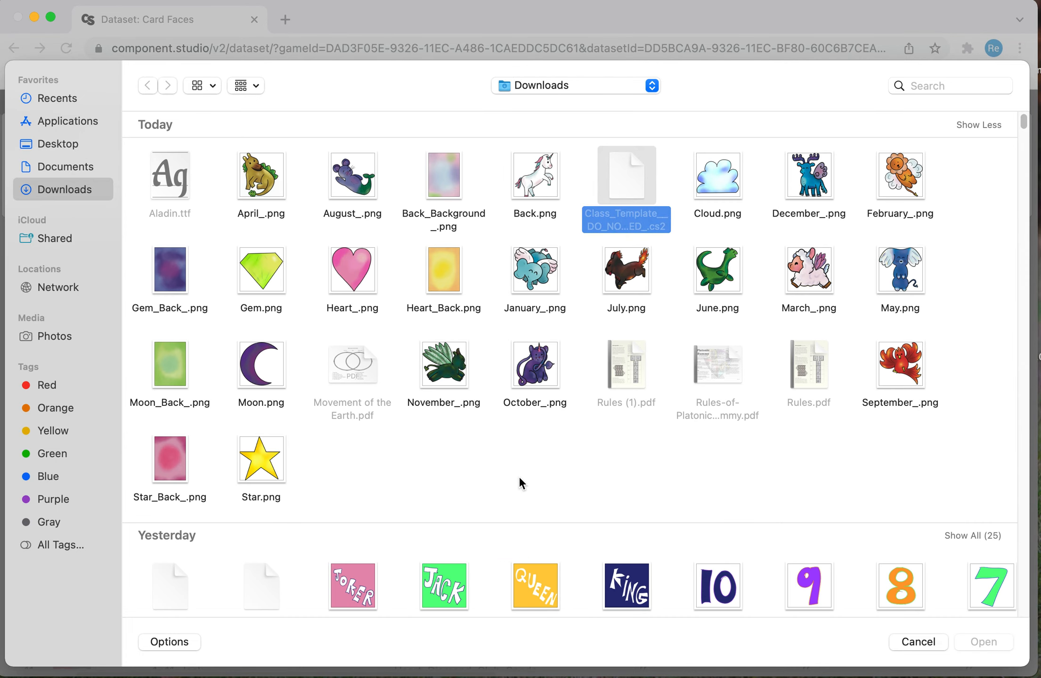
{"action": "left_click_drag", "start_coordinate": [579, 161], "coordinate": [142, 314]}
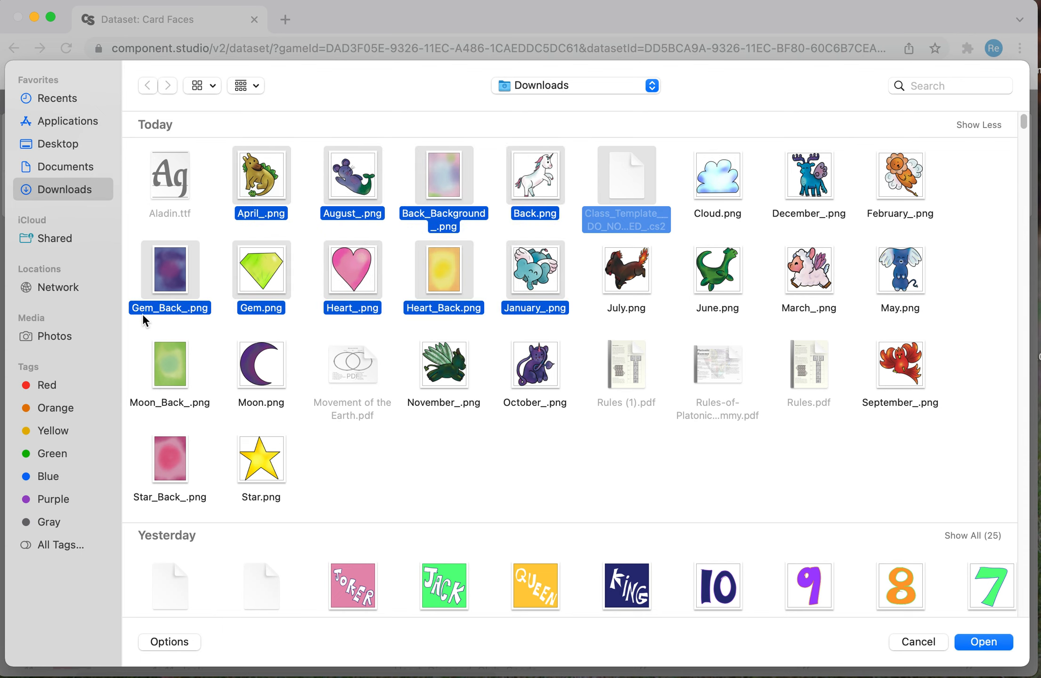
{"action": "left_click", "coordinate": [216, 184]}
{"action": "left_click_drag", "start_coordinate": [569, 171], "coordinate": [317, 311]}
{"action": "left_click", "coordinate": [318, 311]}
{"action": "left_click_drag", "start_coordinate": [1029, 368], "coordinate": [778, 364]}
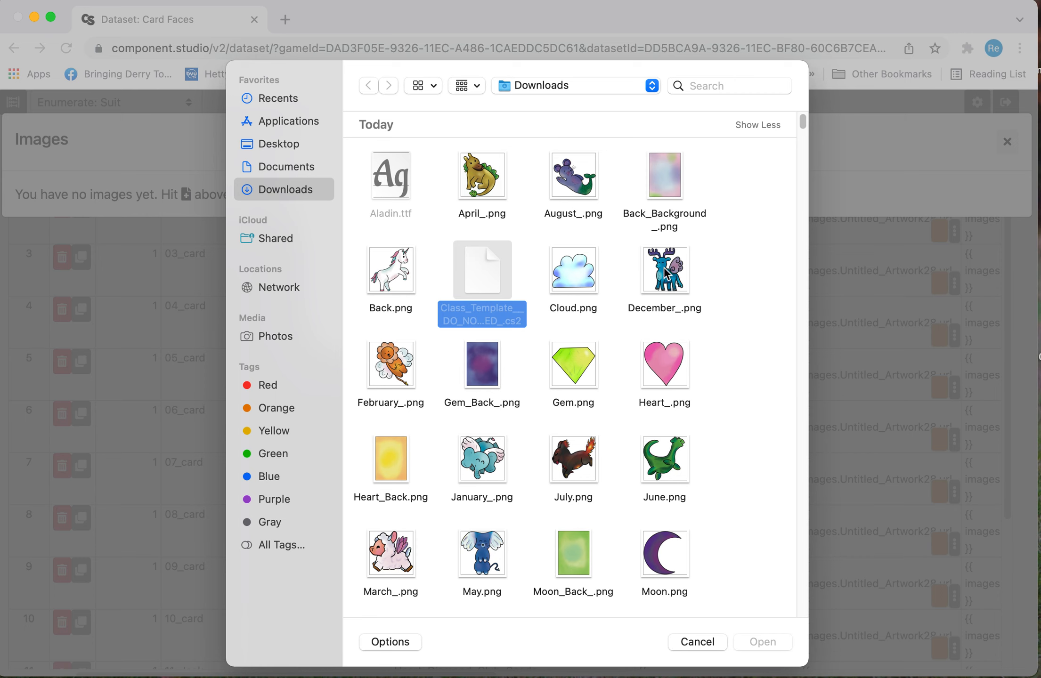
{"action": "left_click_drag", "start_coordinate": [729, 188], "coordinate": [500, 174]}
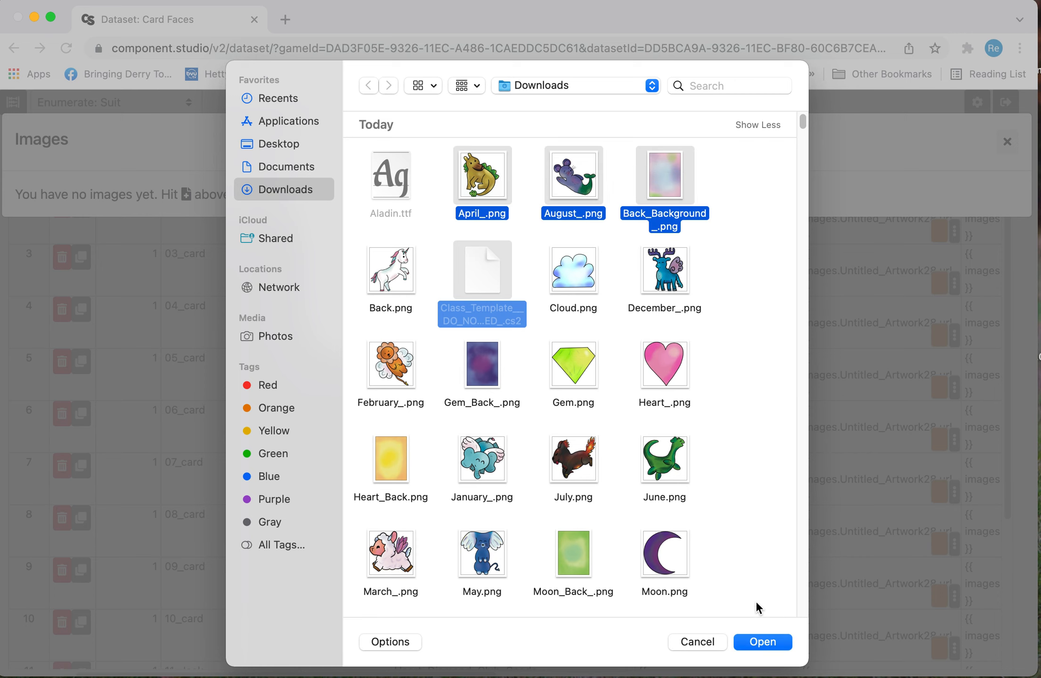
{"action": "left_click", "coordinate": [768, 644]}
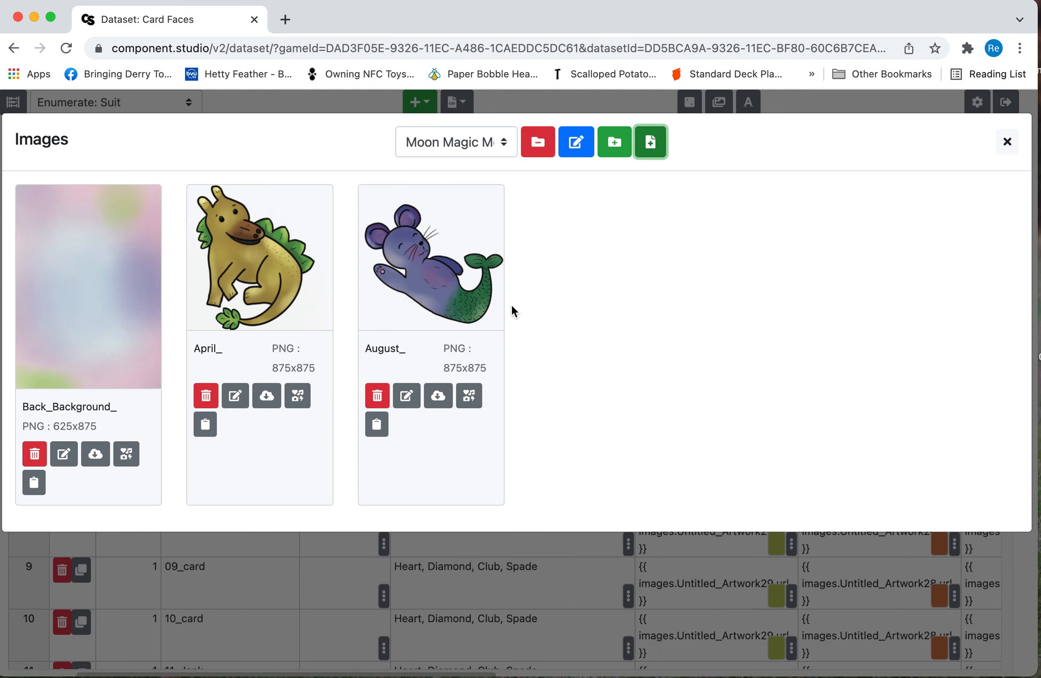
Upload the remaining month animal, suit symbol and suit background PNGs from Downloads into the folder, and return to the dataset.
{"action": "left_click", "coordinate": [651, 152]}
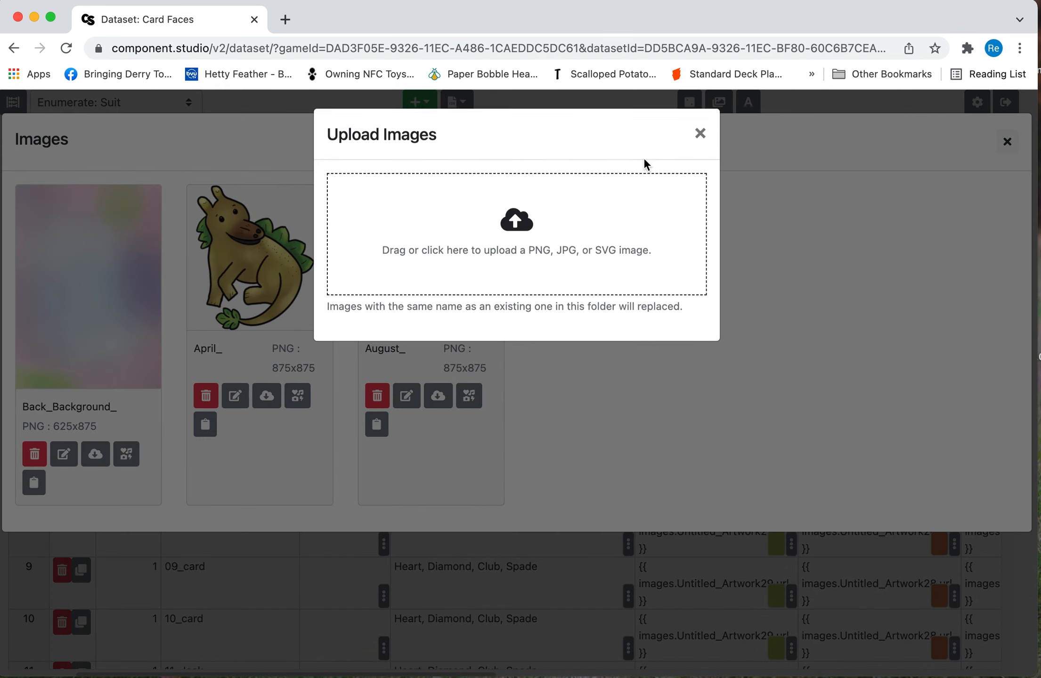
{"action": "left_click", "coordinate": [511, 250]}
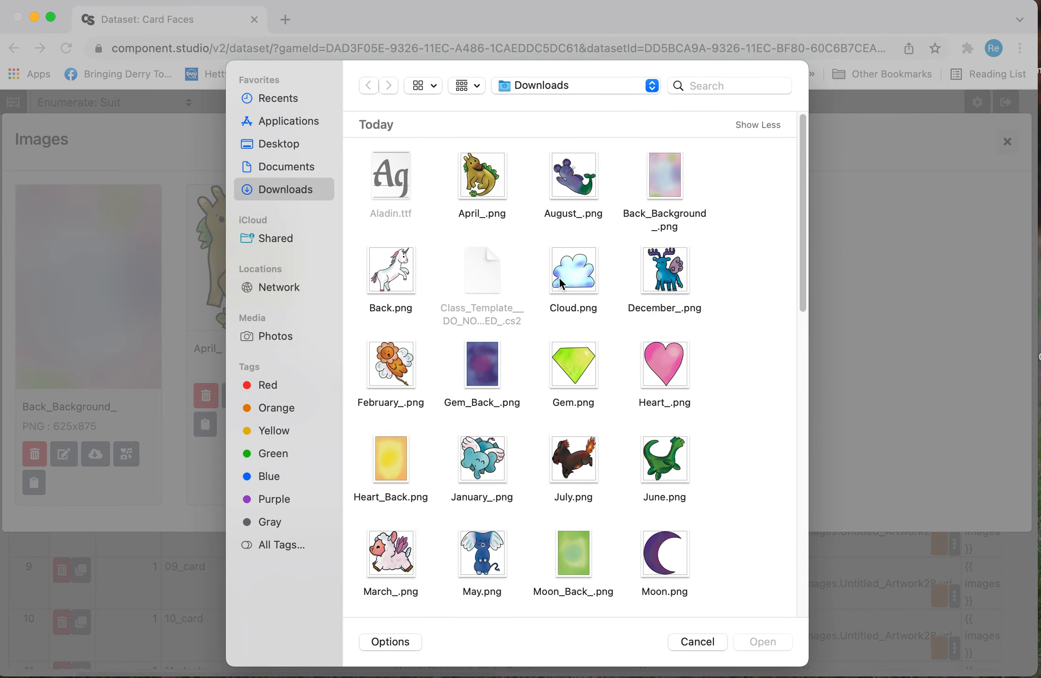
{"action": "left_click_drag", "start_coordinate": [711, 273], "coordinate": [584, 399]}
{"action": "left_click_drag", "start_coordinate": [512, 573], "coordinate": [571, 185]}
{"action": "scroll", "coordinate": [553, 286], "scroll_direction": "up", "scroll_amount": 3}
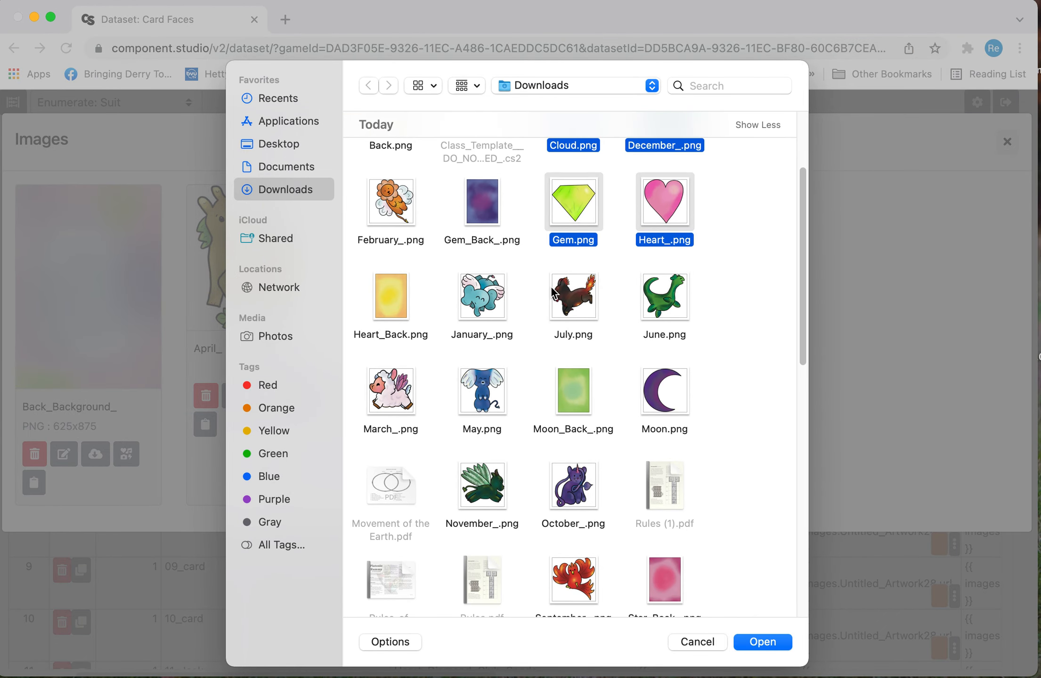
{"action": "scroll", "coordinate": [394, 295], "scroll_direction": "up", "scroll_amount": 2}
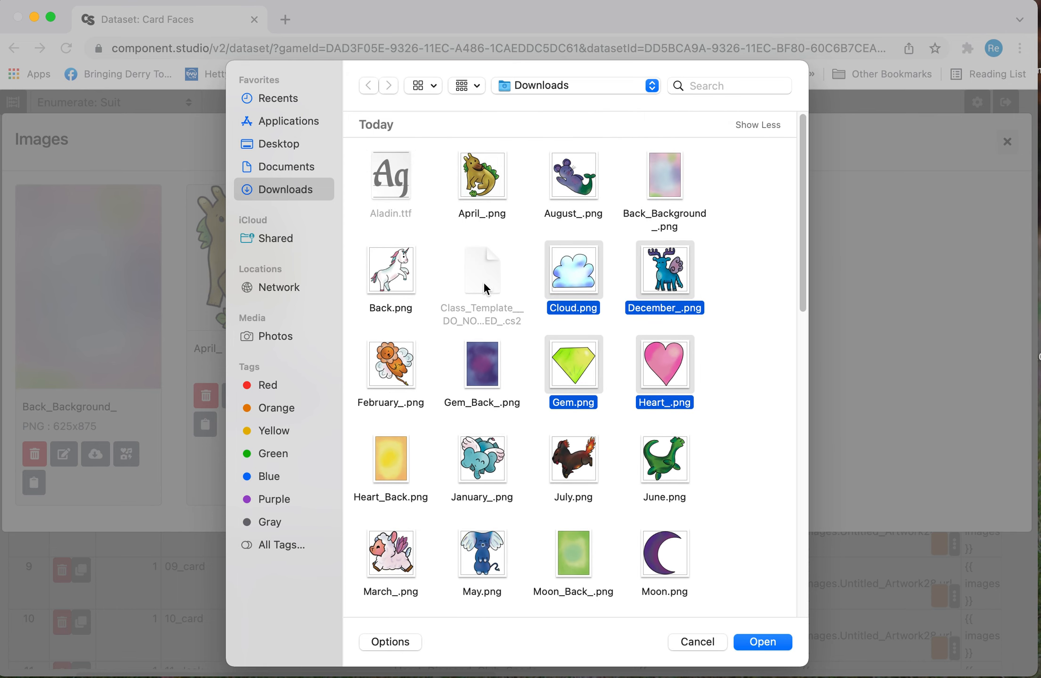
{"action": "left_click_drag", "start_coordinate": [364, 250], "coordinate": [687, 240]}
{"action": "left_click", "coordinate": [761, 643]}
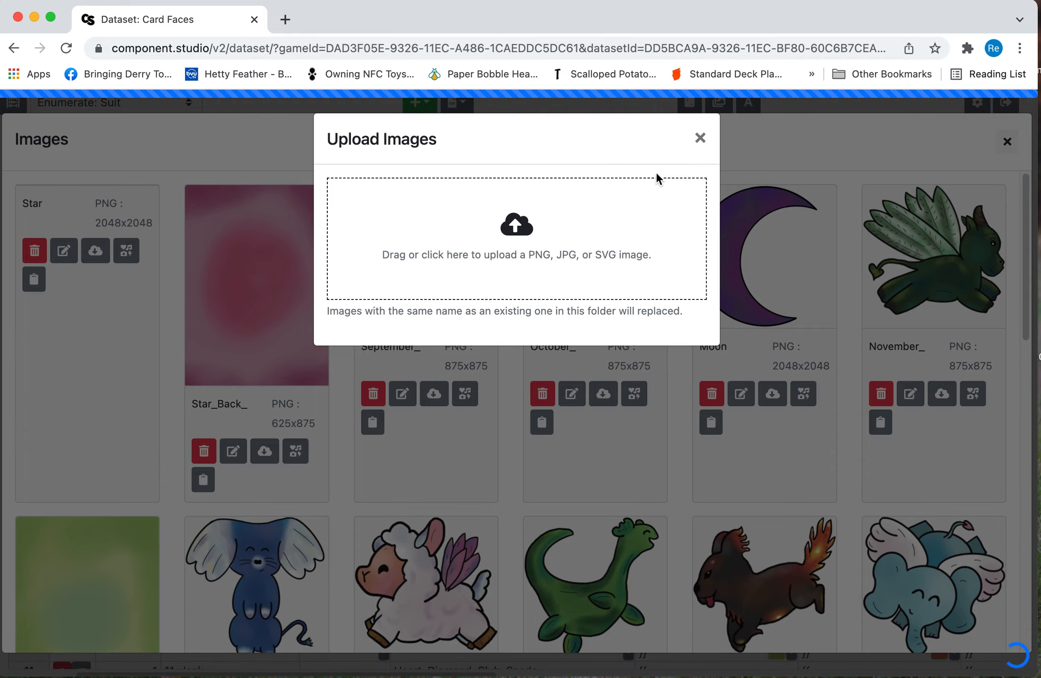
{"action": "left_click", "coordinate": [700, 138]}
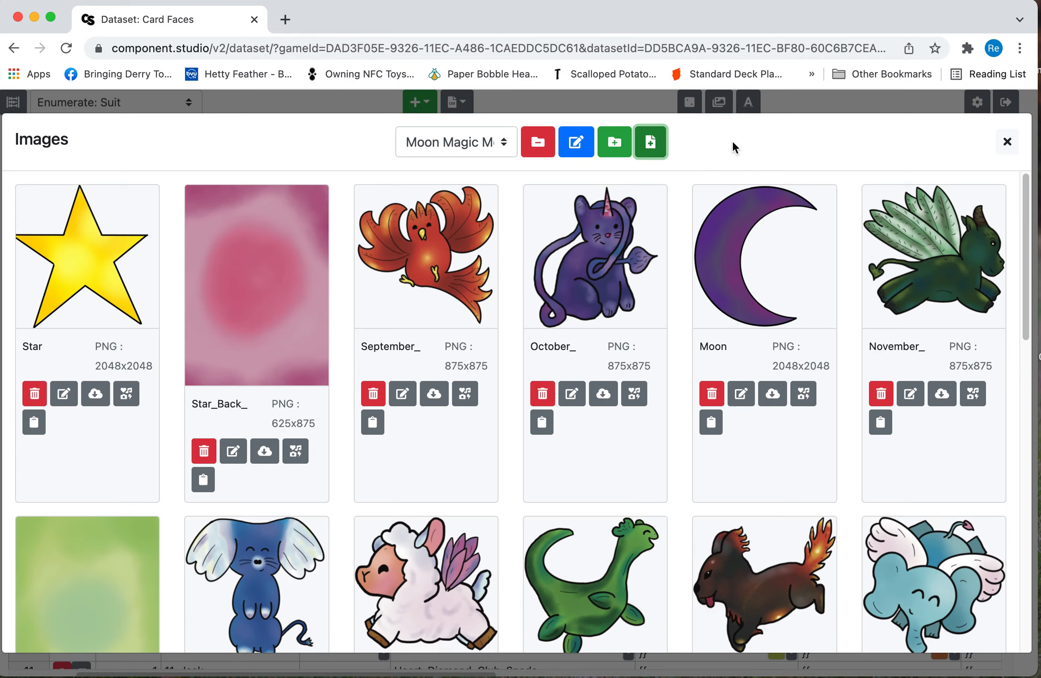
{"action": "left_click", "coordinate": [1008, 144]}
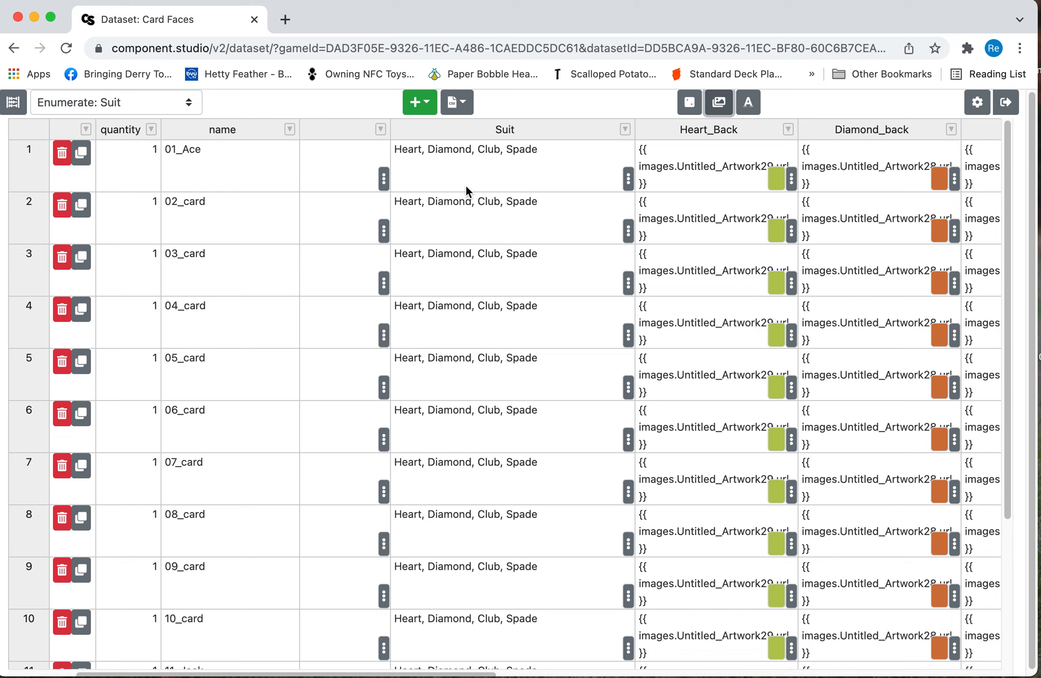
Set the Heart_Back image of the 01_Ace row to Heart_Back from the Moon Magic Monthly folder.
{"action": "left_click", "coordinate": [792, 179]}
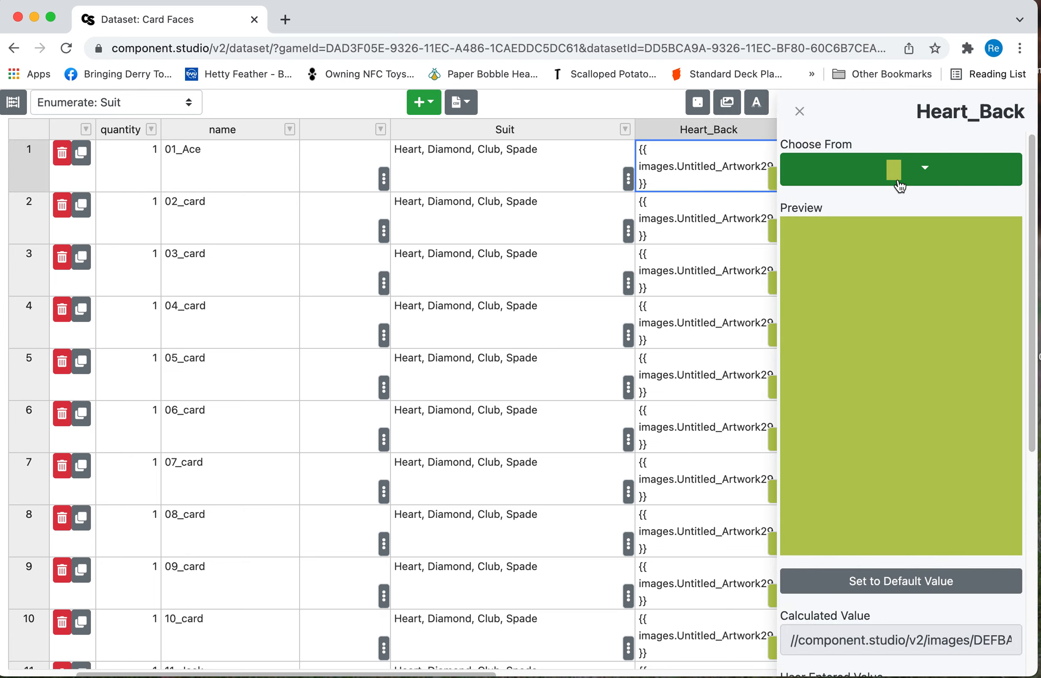
{"action": "left_click", "coordinate": [893, 184]}
{"action": "scroll", "coordinate": [900, 306], "scroll_direction": "down", "scroll_amount": 15}
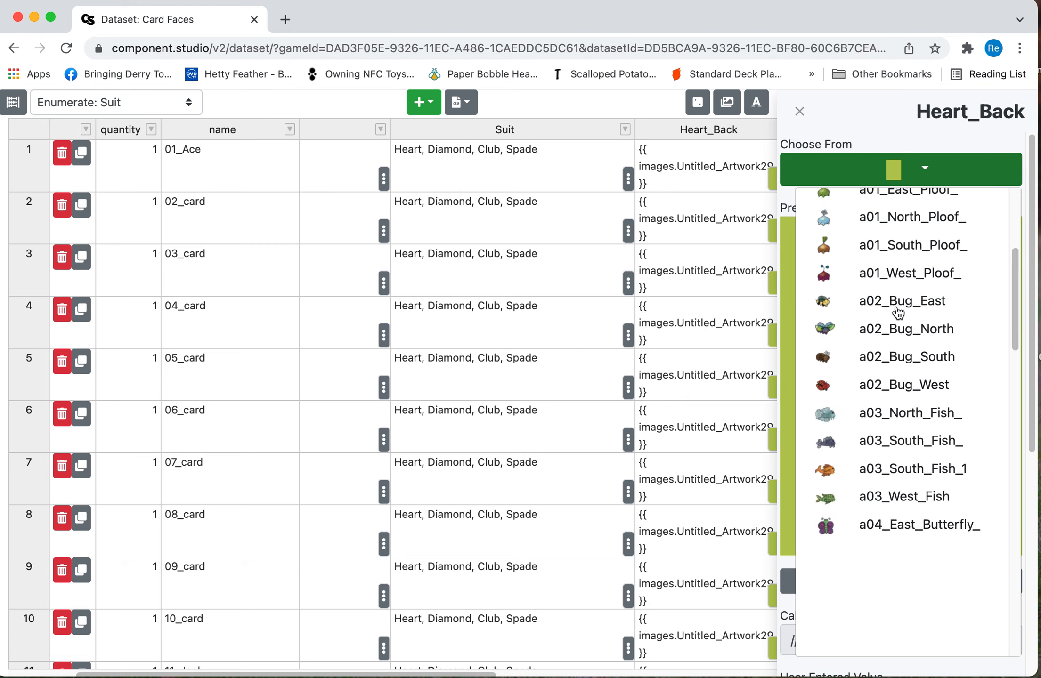
{"action": "scroll", "coordinate": [929, 398], "scroll_direction": "up", "scroll_amount": 10}
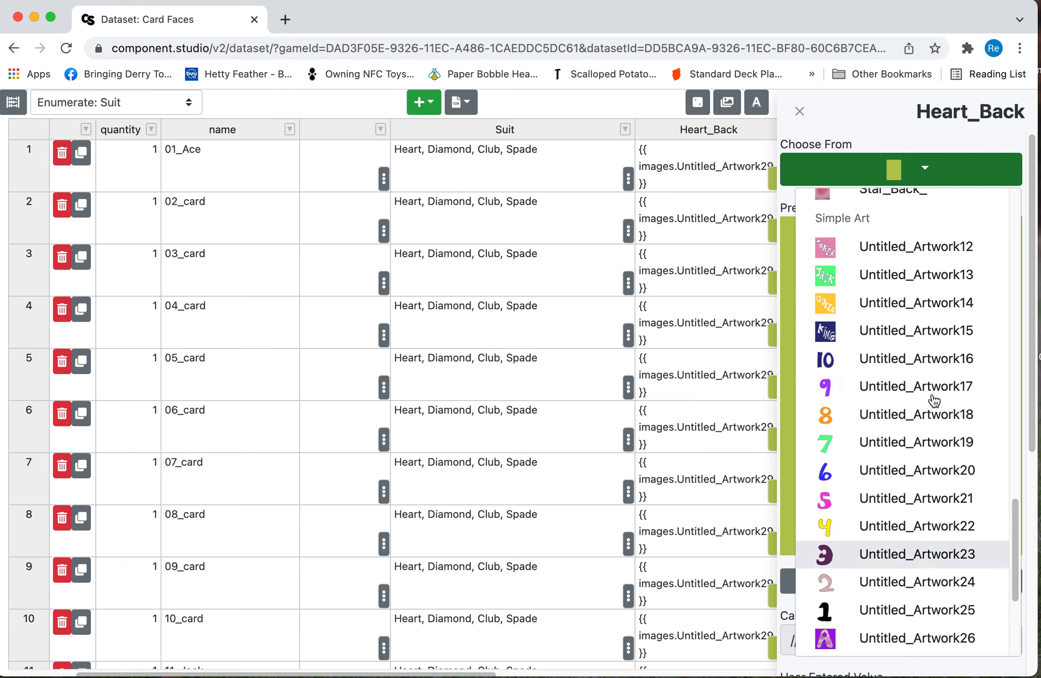
{"action": "scroll", "coordinate": [932, 403], "scroll_direction": "down", "scroll_amount": 4}
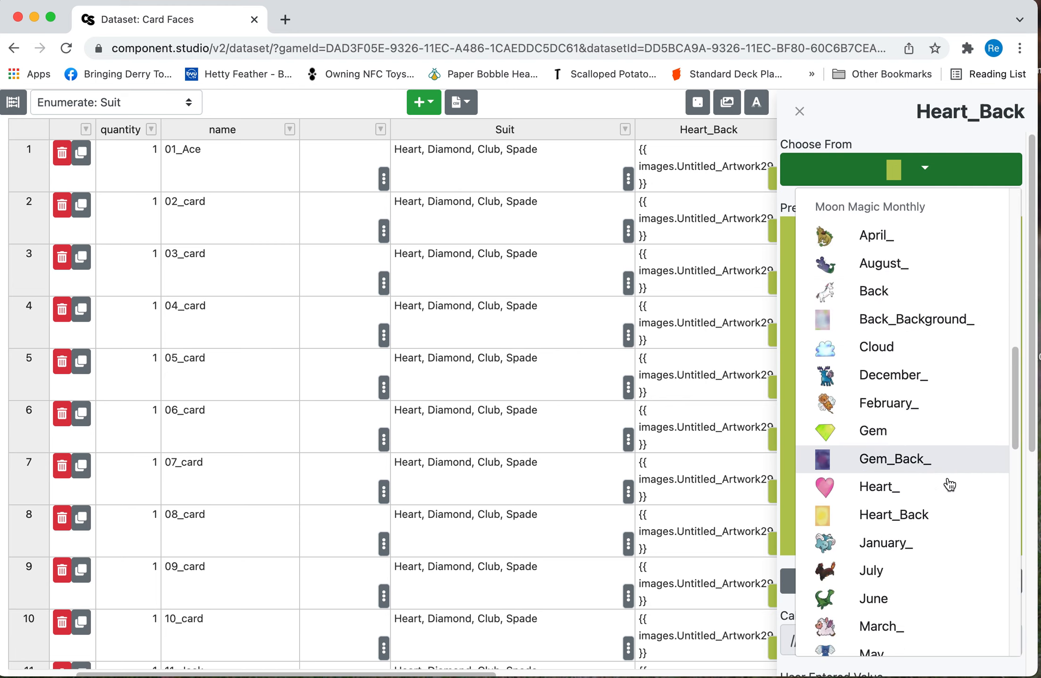
{"action": "left_click", "coordinate": [923, 518]}
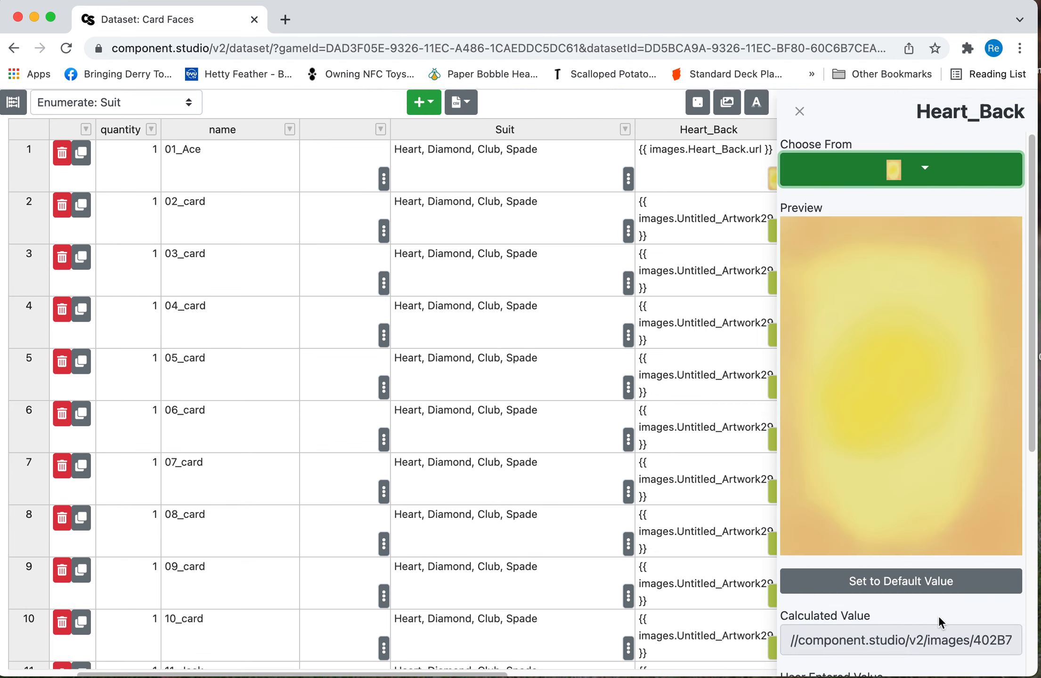
{"action": "scroll", "coordinate": [939, 622], "scroll_direction": "down", "scroll_amount": 8}
{"action": "key", "text": "Escape"}
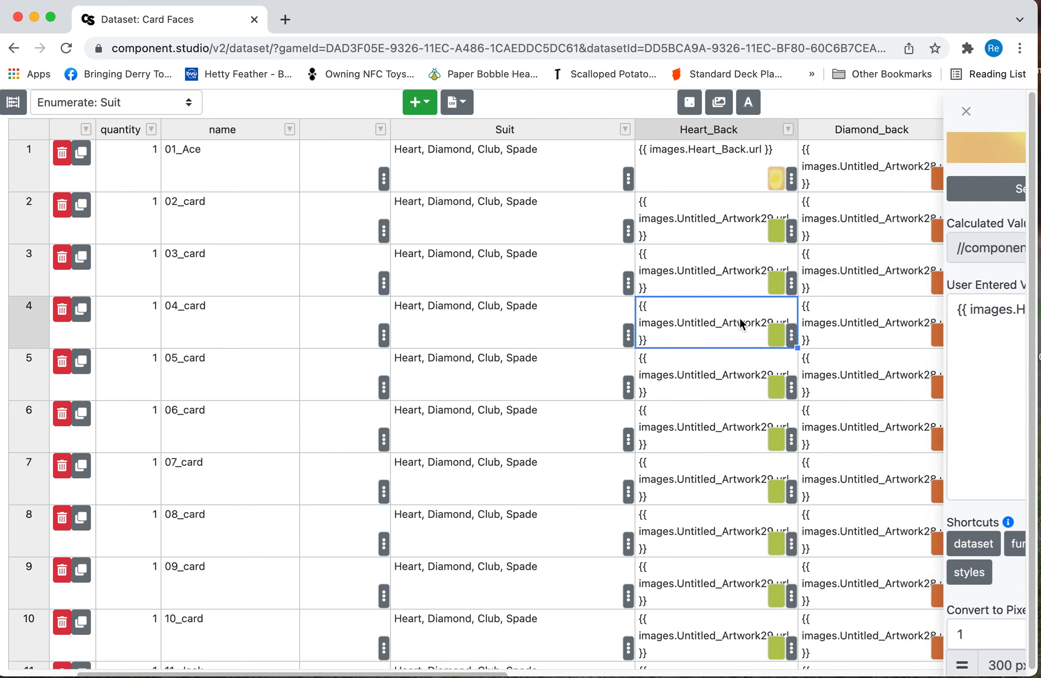
Copy {{ images.Heart_Back.url }} from the 01_Ace row's Heart_Back cell into the same column for 02_card and 03_card.
{"action": "double_click", "coordinate": [775, 156]}
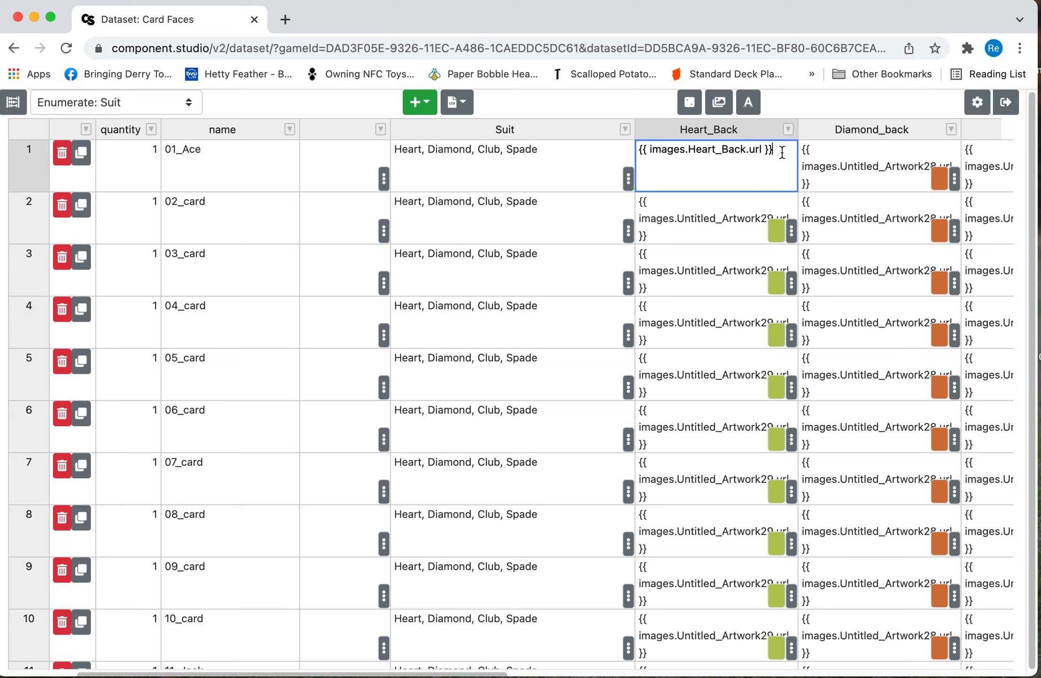
{"action": "left_click_drag", "start_coordinate": [775, 155], "coordinate": [633, 150]}
{"action": "key", "text": "ctrl+c"}
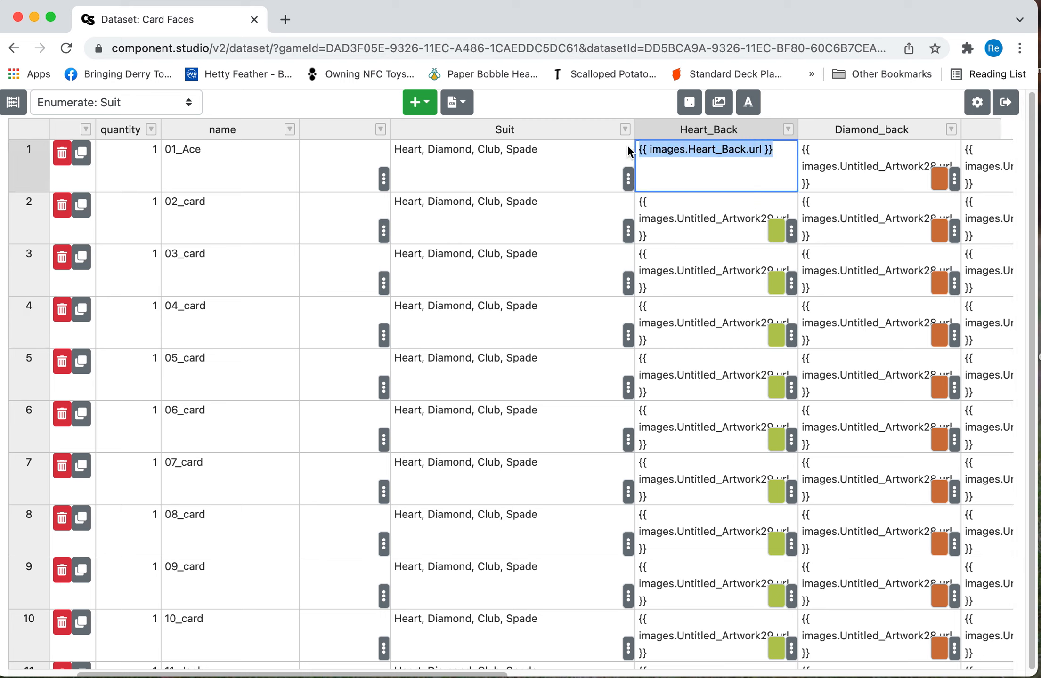
{"action": "left_click", "coordinate": [687, 230]}
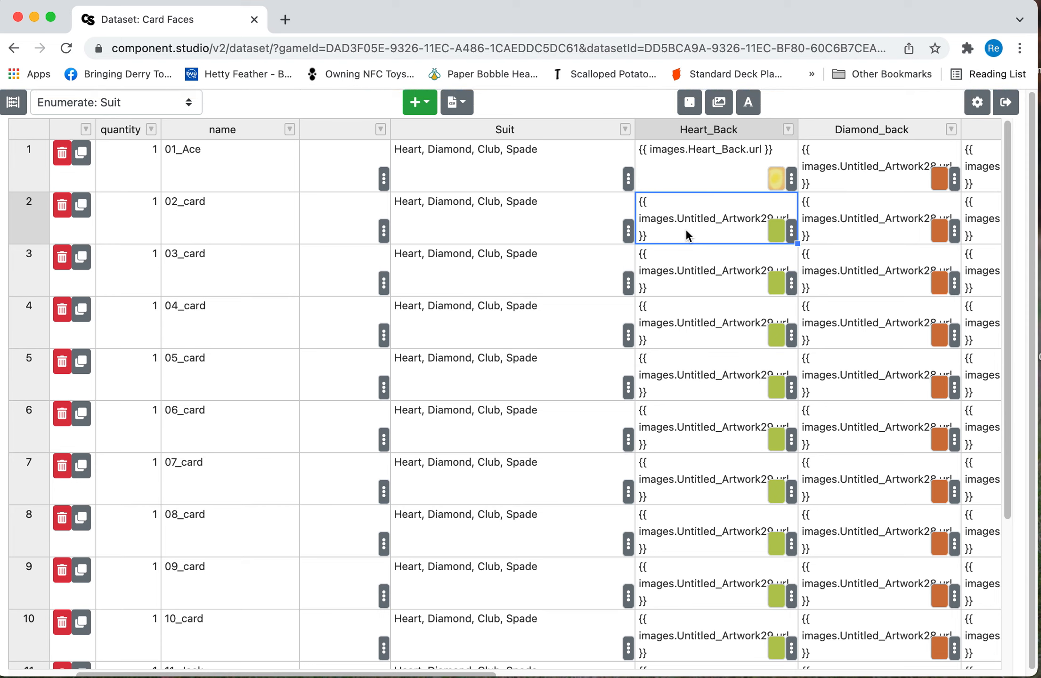
{"action": "key", "text": "ctrl+v"}
{"action": "double_click", "coordinate": [687, 275]}
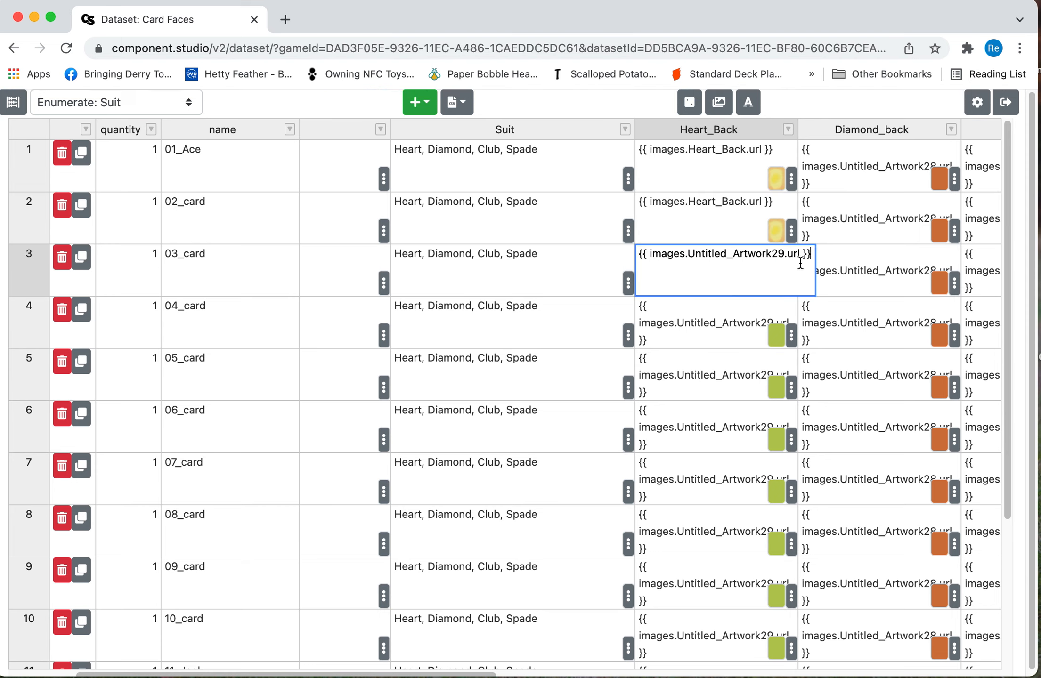
{"action": "left_click_drag", "start_coordinate": [800, 257], "coordinate": [639, 299]}
{"action": "key", "text": "ctrl+v"}
Paste {{ images.Heart_Back.url }} into the Heart_Back cells of rows 04_card through 10_card.
{"action": "left_click", "coordinate": [667, 312]}
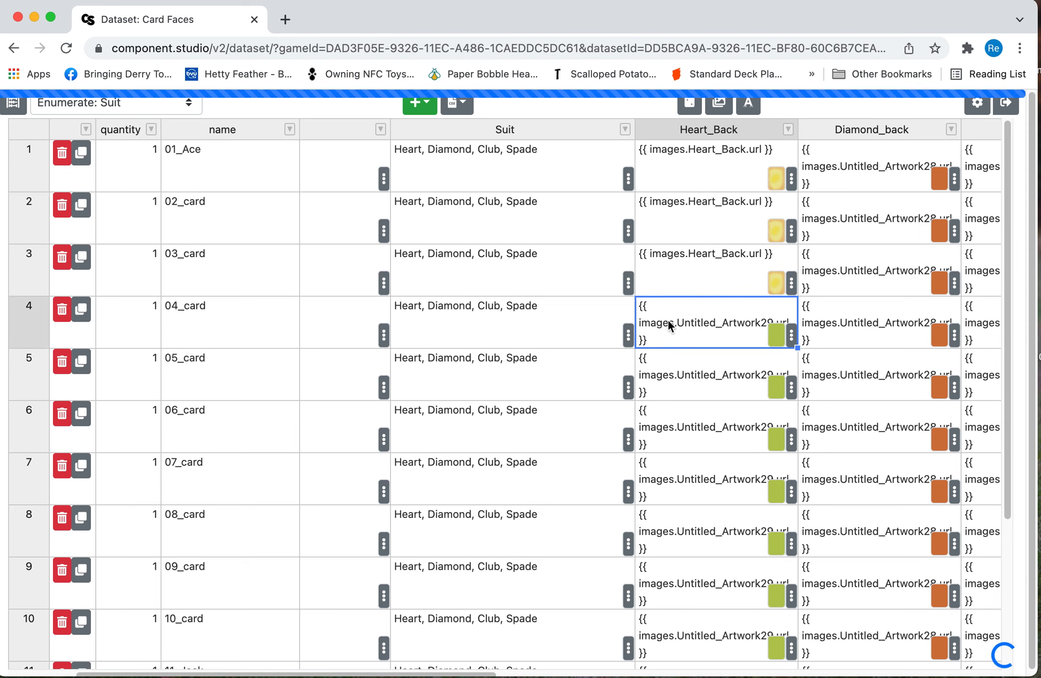
{"action": "key", "text": "ctrl+v"}
{"action": "left_click", "coordinate": [676, 361]}
{"action": "key", "text": "ctrl+v"}
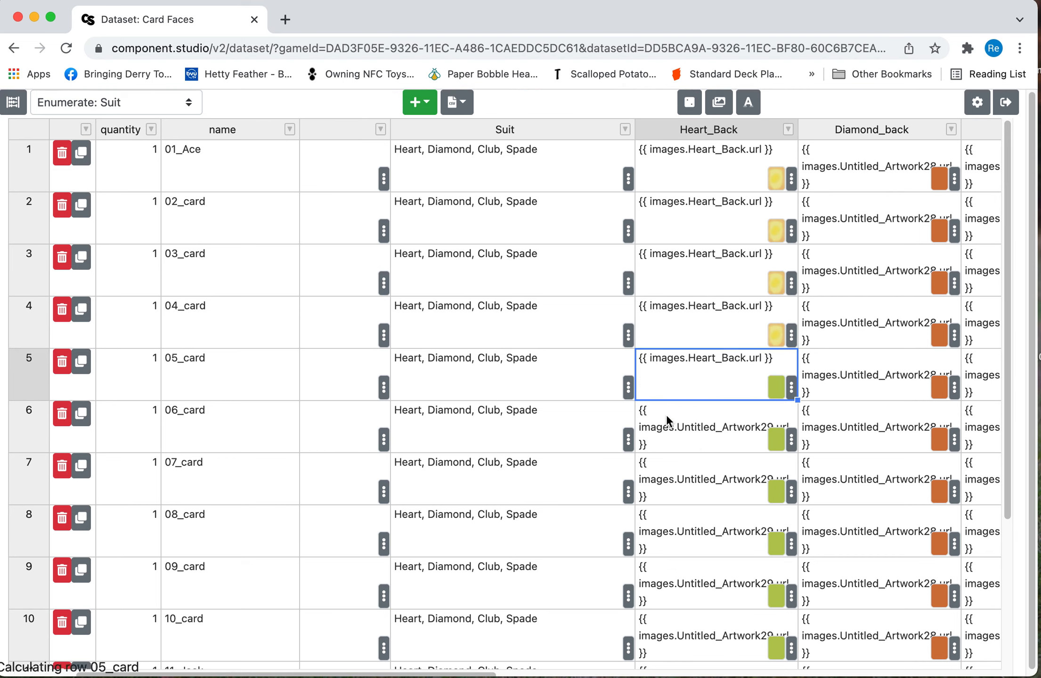
{"action": "left_click", "coordinate": [682, 427]}
{"action": "key", "text": "ctrl+v"}
{"action": "left_click", "coordinate": [694, 466]}
{"action": "key", "text": "ctrl+v"}
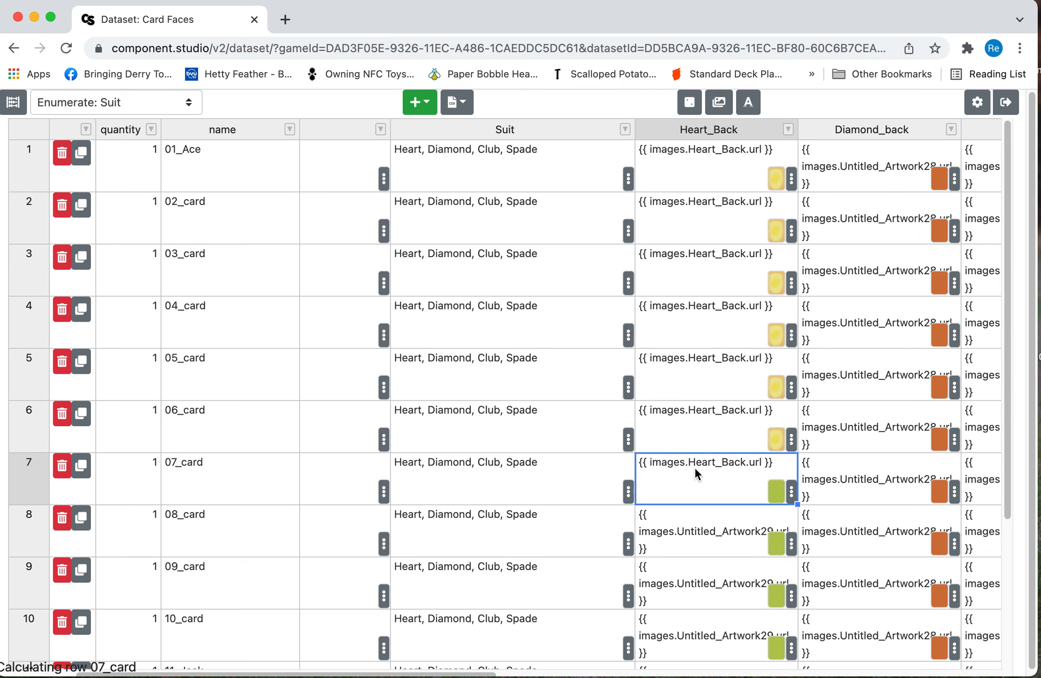
{"action": "left_click", "coordinate": [700, 535]}
{"action": "key", "text": "ctrl+v"}
{"action": "left_click", "coordinate": [700, 579]}
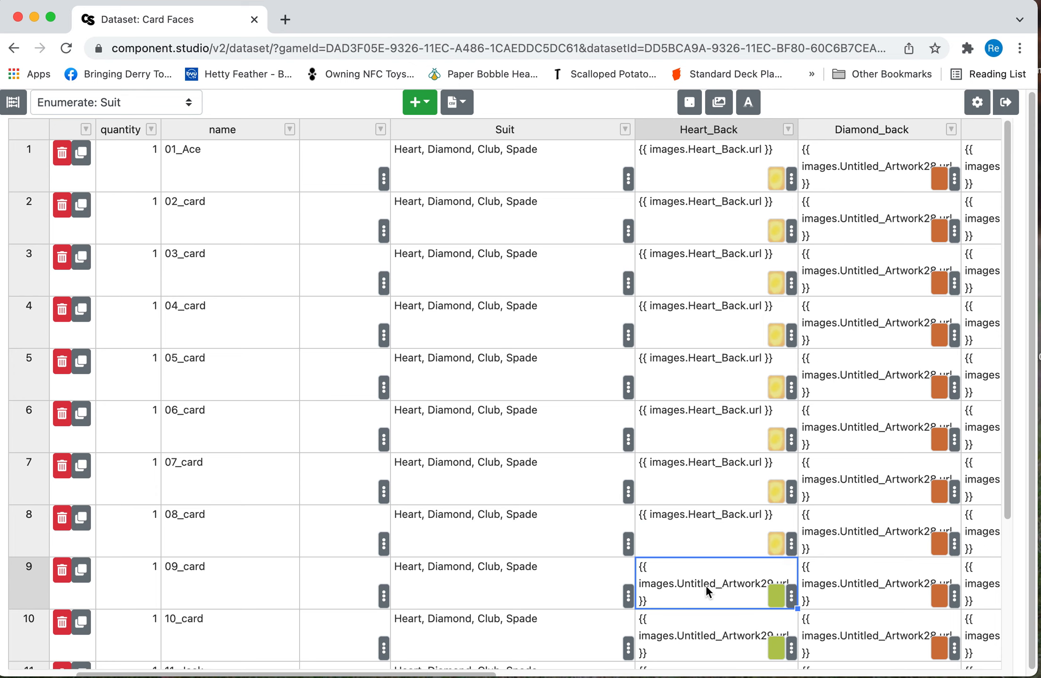
{"action": "key", "text": "ctrl+v"}
{"action": "left_click", "coordinate": [694, 632]}
{"action": "key", "text": "ctrl+v"}
Replace the Heart_Back values of 11_Jack, 12_Queen and 13_King with {{ images.Heart_Back.url }}.
{"action": "scroll", "coordinate": [692, 630], "scroll_direction": "down", "scroll_amount": 5}
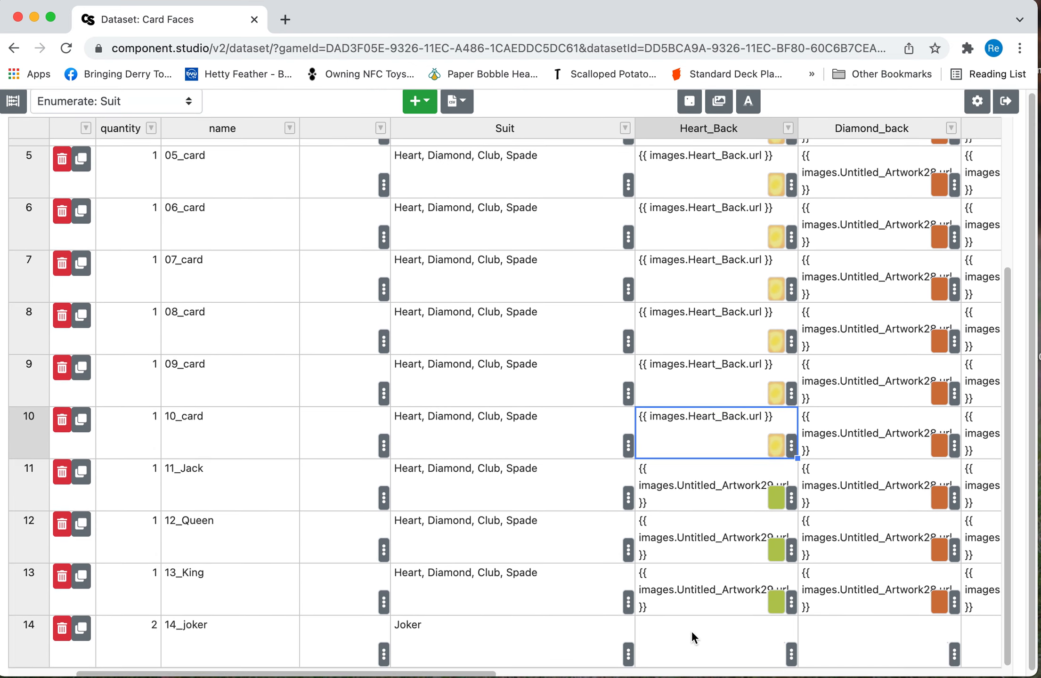
{"action": "left_click", "coordinate": [702, 490]}
{"action": "key", "text": "ctrl+v"}
{"action": "left_click", "coordinate": [697, 523]}
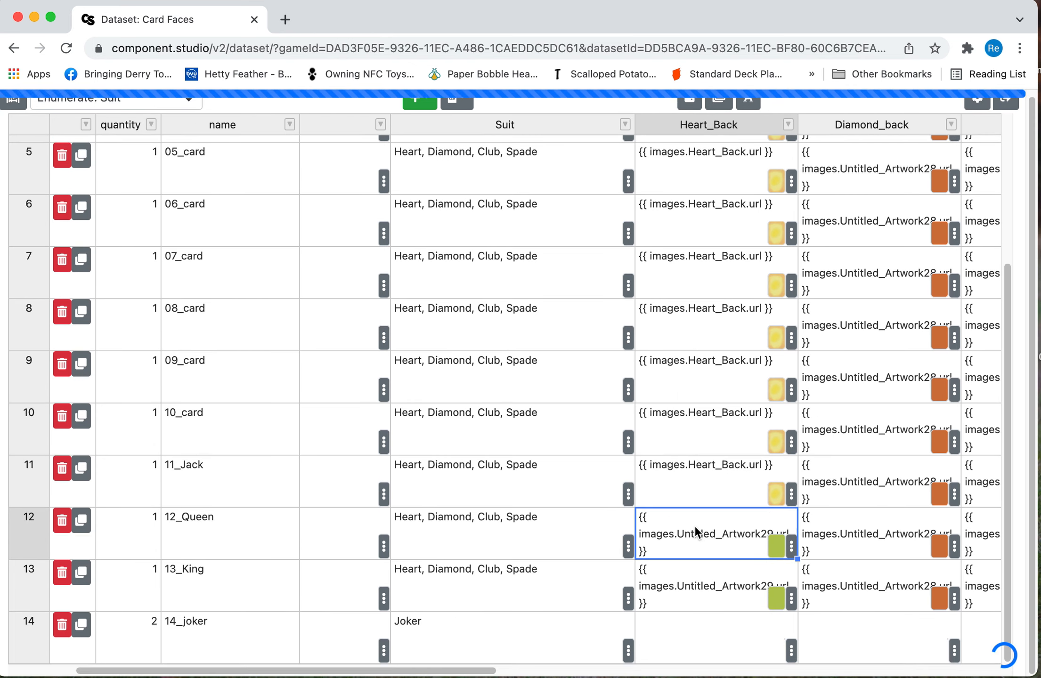
{"action": "key", "text": "ctrl+v"}
{"action": "left_click", "coordinate": [697, 588]}
{"action": "key", "text": "ctrl+v"}
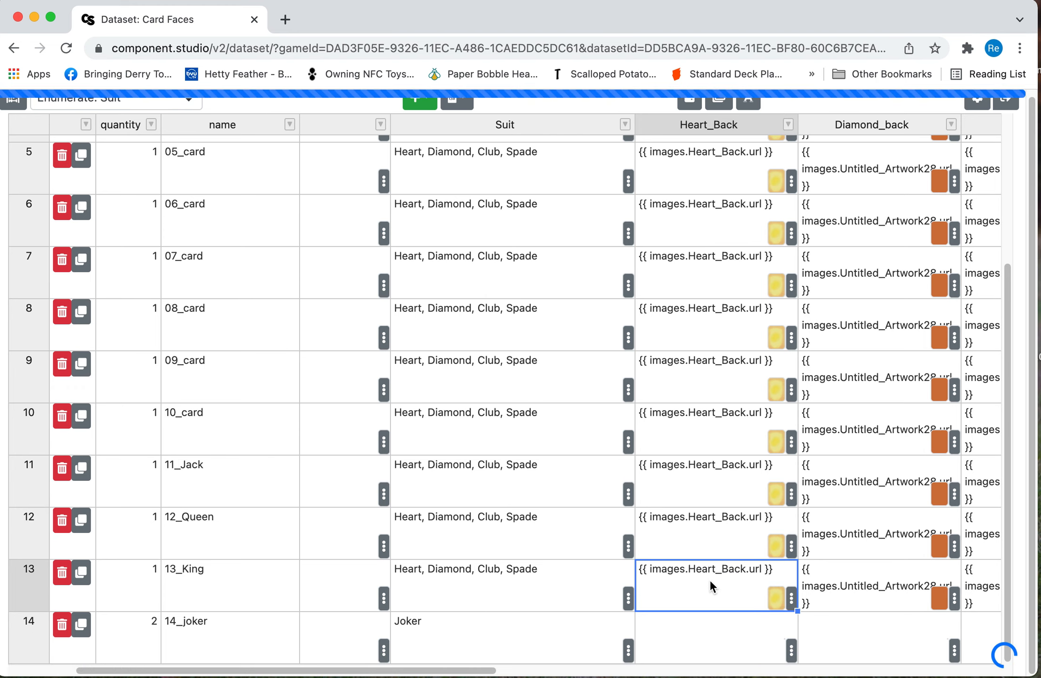
Reset the Heart_Image cell of the 01_Ace row to its default value.
{"action": "left_click", "coordinate": [662, 619]}
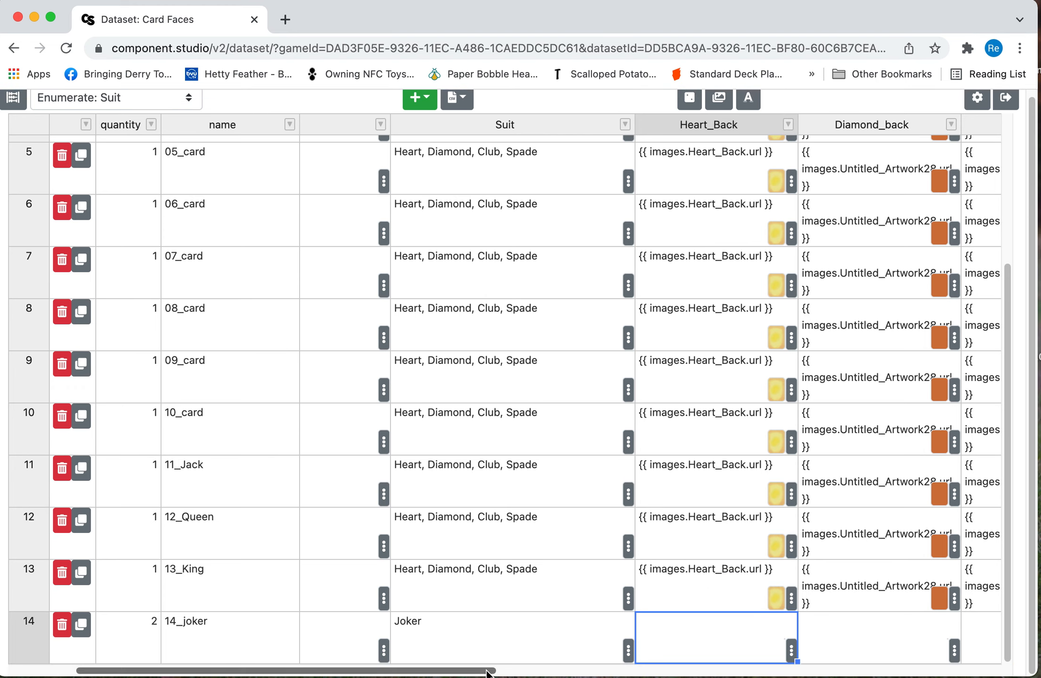
{"action": "scroll", "coordinate": [511, 674], "scroll_direction": "right", "scroll_amount": 10}
{"action": "scroll", "coordinate": [650, 389], "scroll_direction": "right", "scroll_amount": 10}
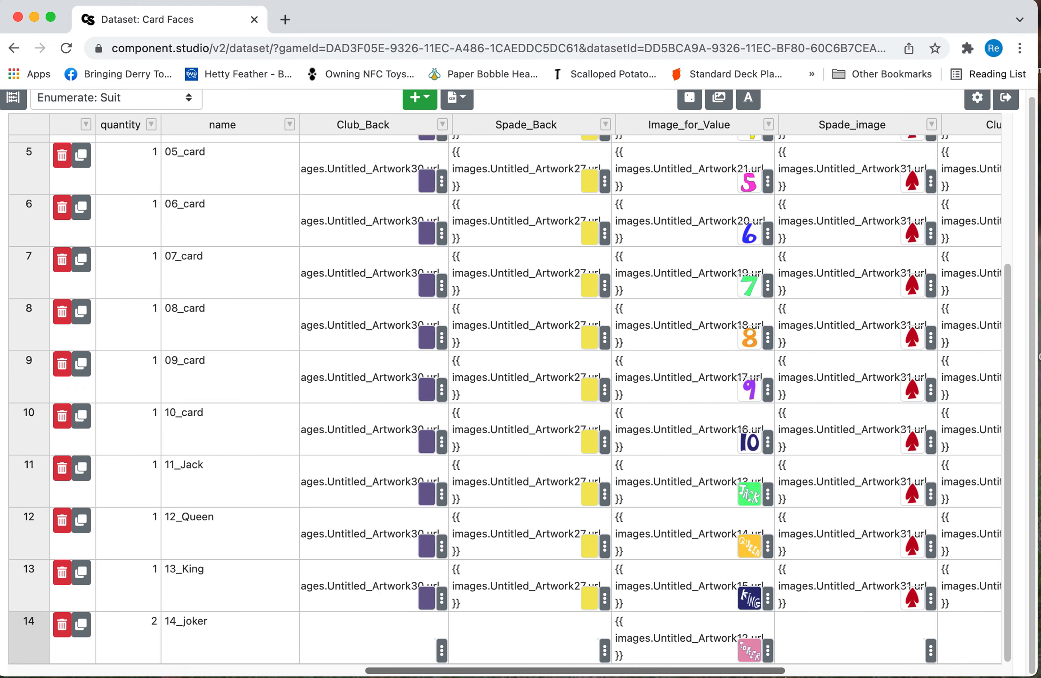
{"action": "scroll", "coordinate": [869, 521], "scroll_direction": "right", "scroll_amount": 5}
{"action": "scroll", "coordinate": [869, 520], "scroll_direction": "left", "scroll_amount": 10}
{"action": "scroll", "coordinate": [869, 520], "scroll_direction": "up", "scroll_amount": 5}
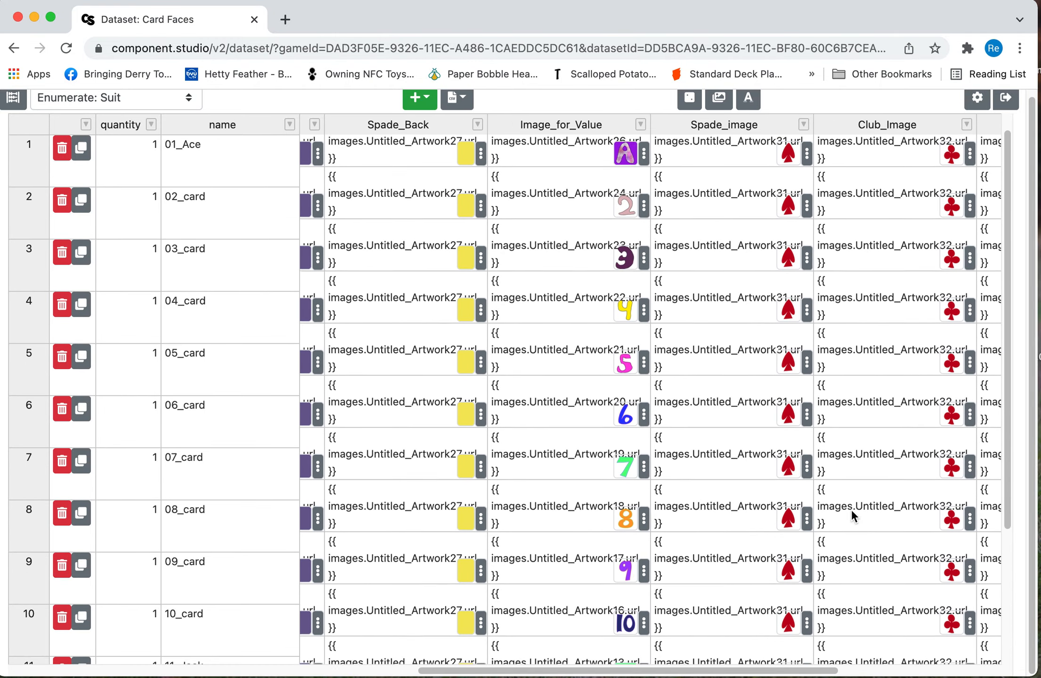
{"action": "left_click_drag", "start_coordinate": [551, 674], "coordinate": [711, 674]}
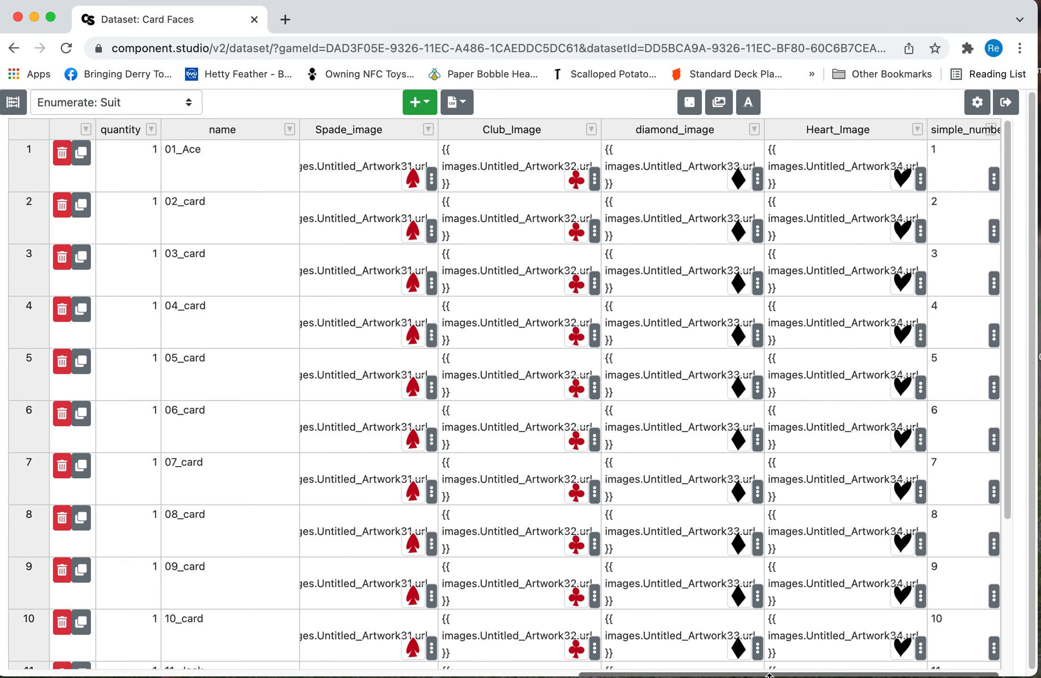
{"action": "left_click", "coordinate": [921, 180]}
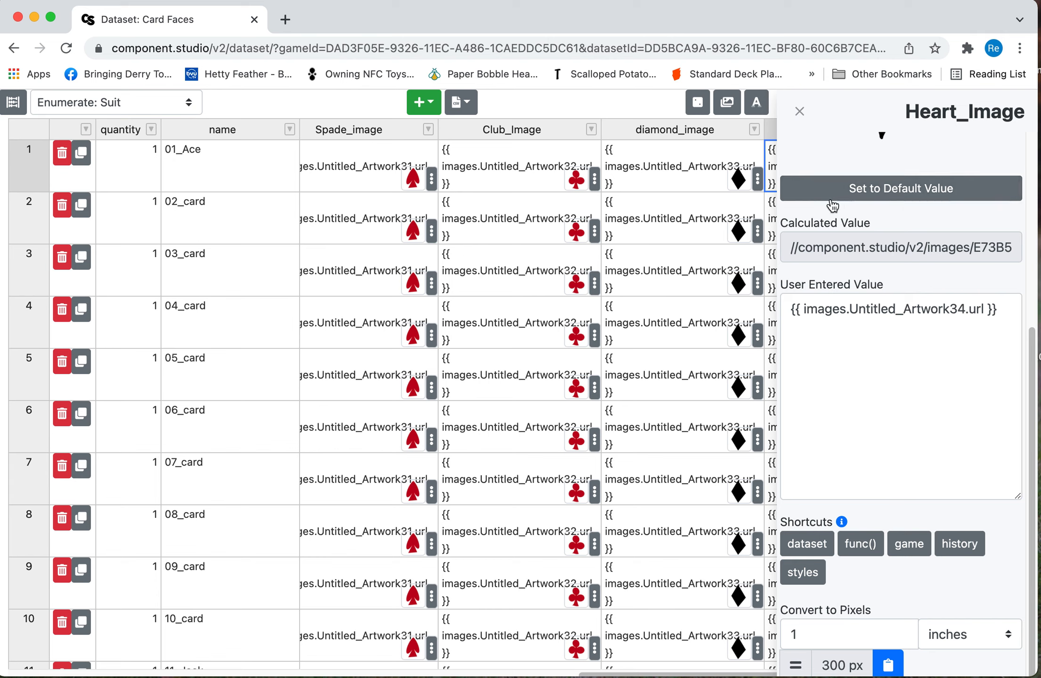
{"action": "left_click", "coordinate": [686, 240]}
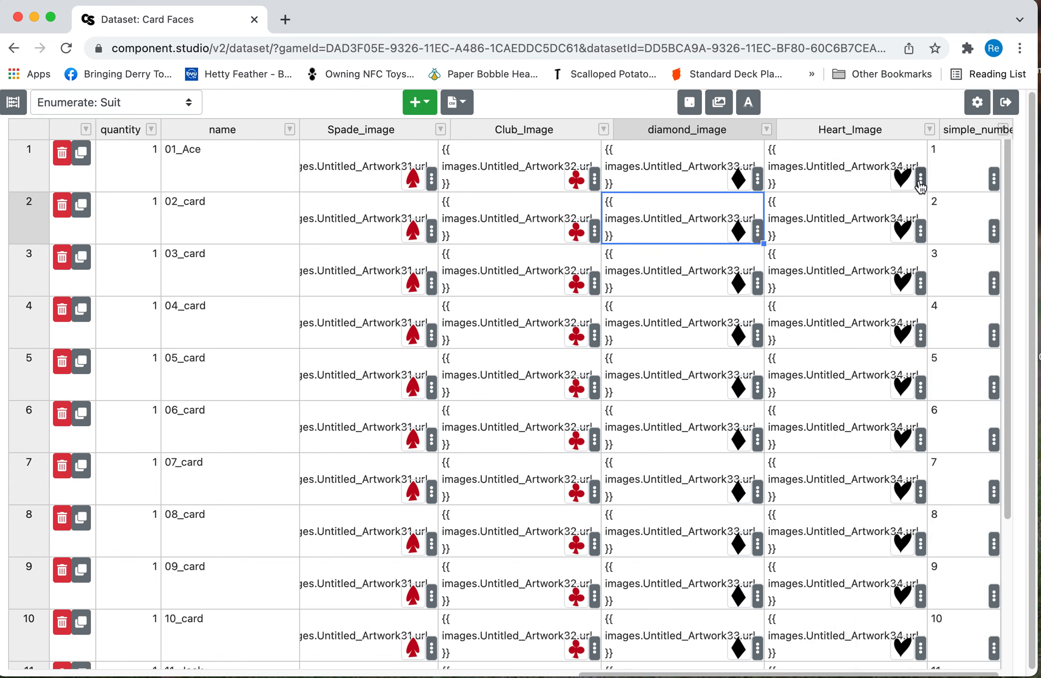
{"action": "left_click", "coordinate": [920, 181]}
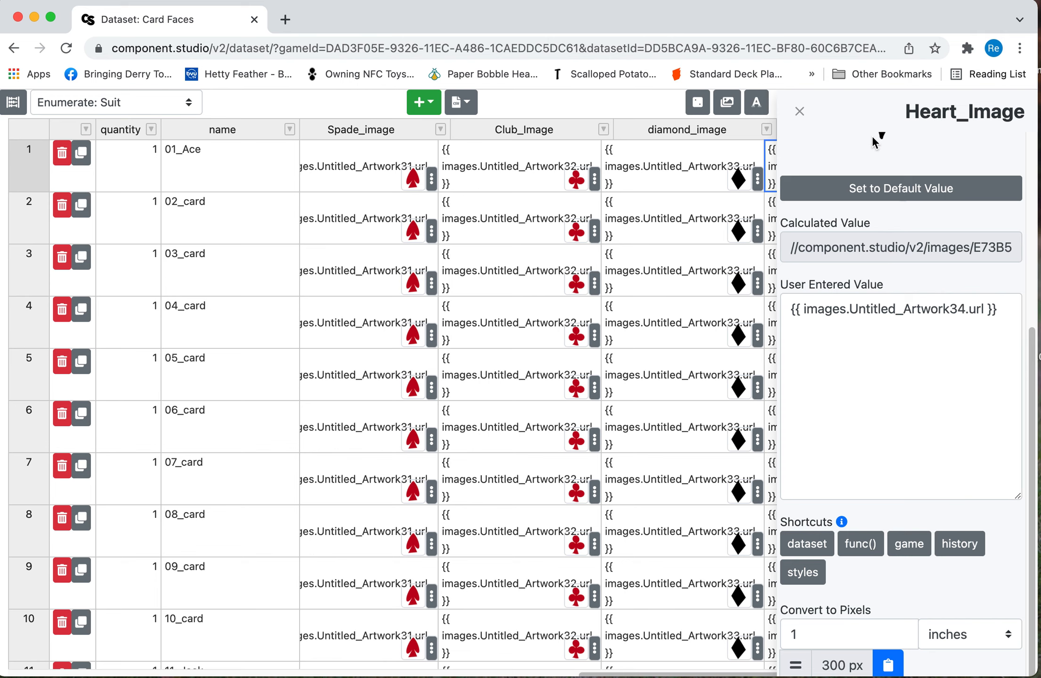
{"action": "left_click", "coordinate": [832, 190]}
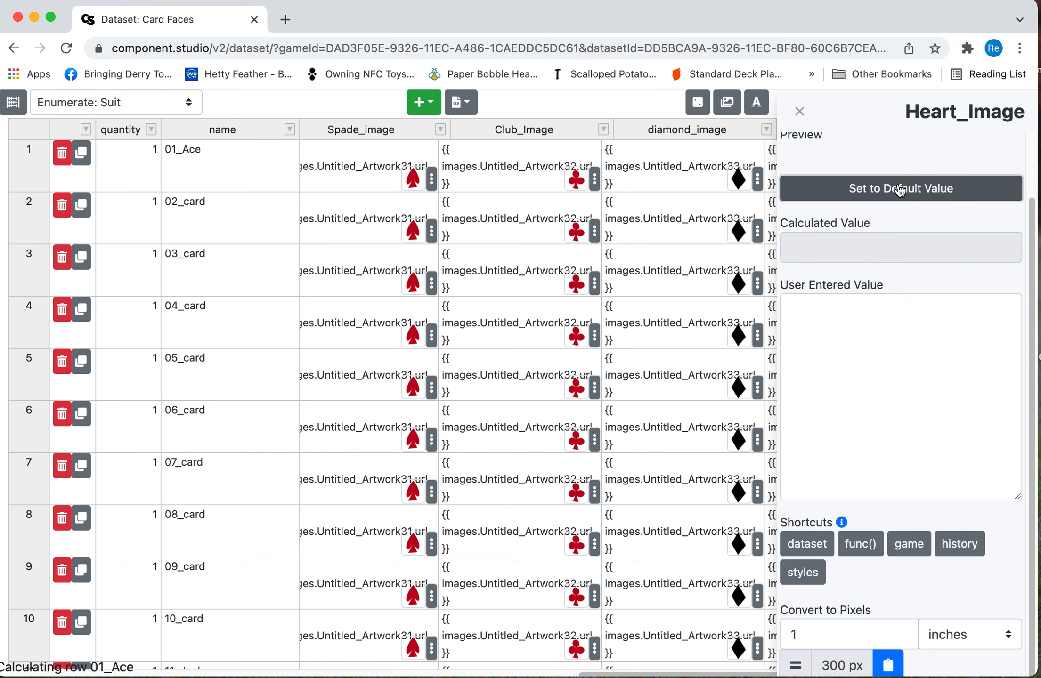
{"action": "left_click", "coordinate": [745, 230]}
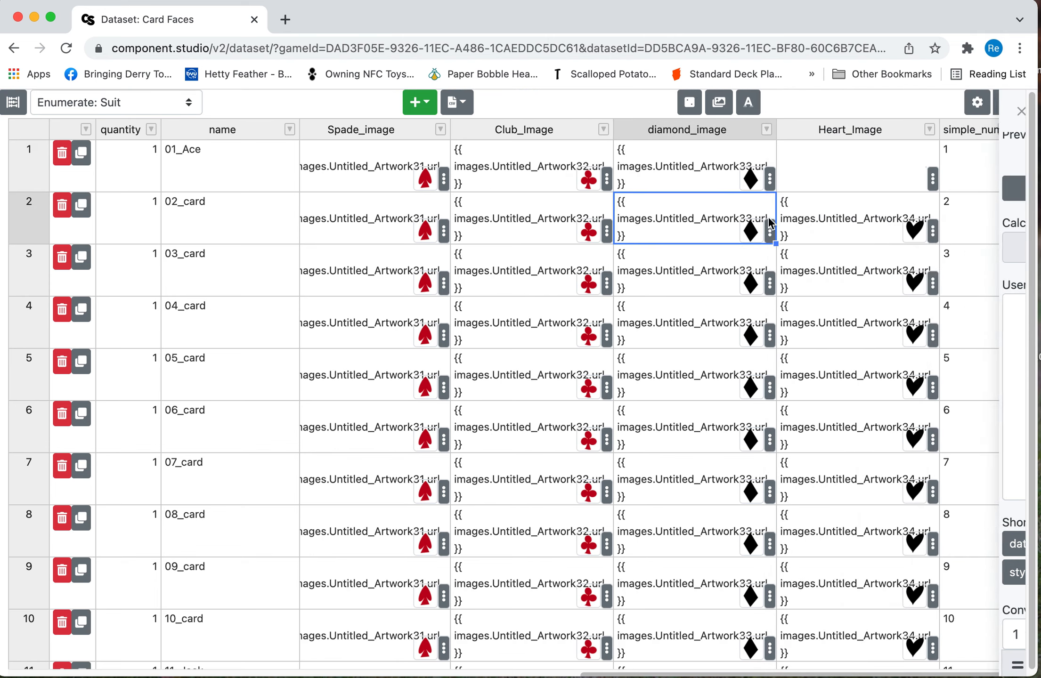
{"action": "left_click", "coordinate": [932, 180]}
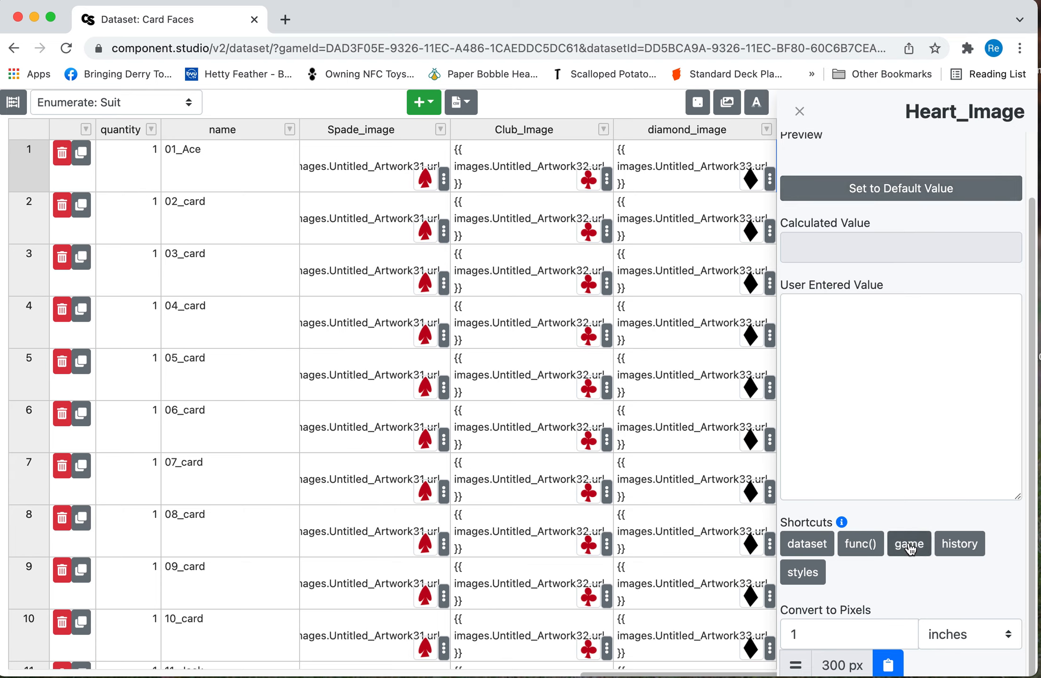
{"action": "left_click", "coordinate": [681, 417]}
{"action": "left_click", "coordinate": [872, 178]}
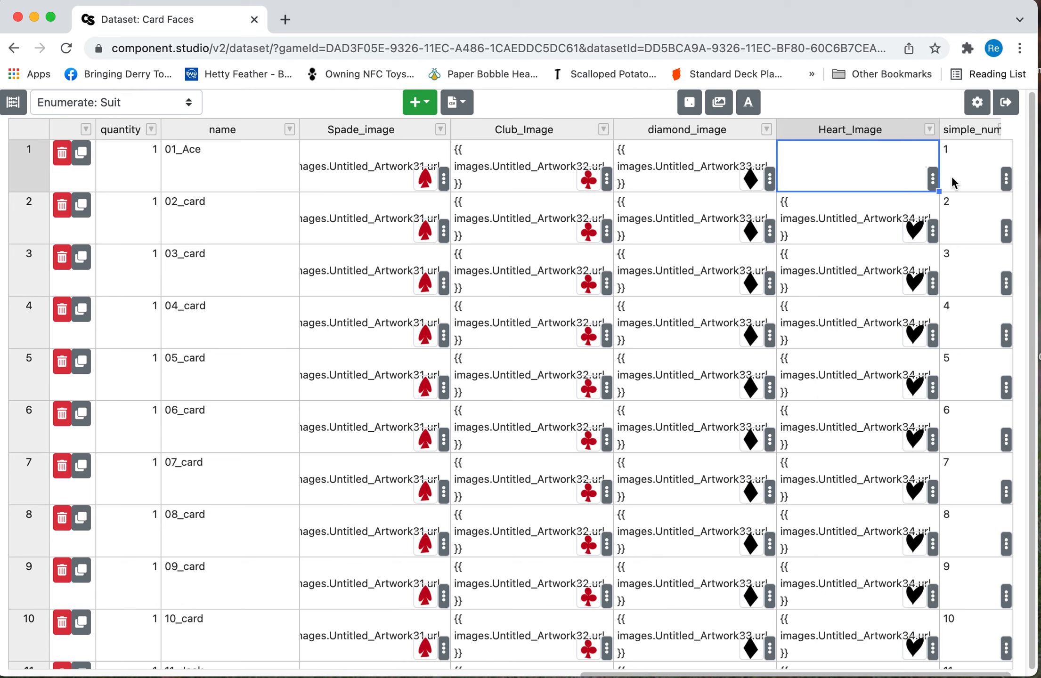
Set the Heart_Image of the 02_card row to the pink Heart_ artwork.
{"action": "left_click", "coordinate": [932, 235]}
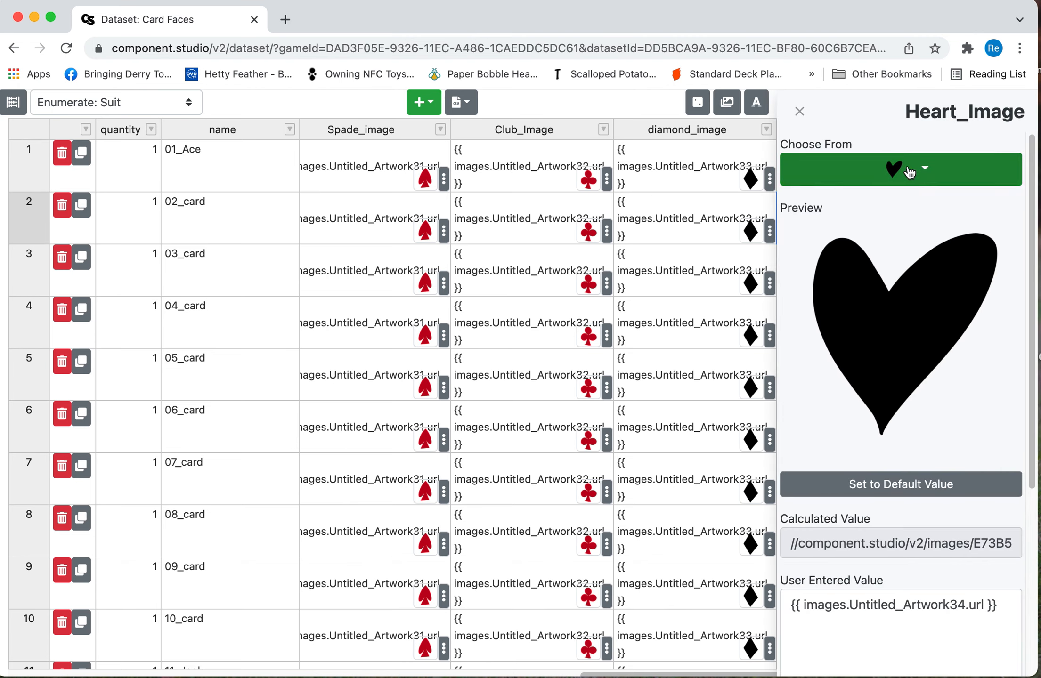
{"action": "left_click", "coordinate": [910, 173]}
{"action": "scroll", "coordinate": [903, 358], "scroll_direction": "down", "scroll_amount": 10}
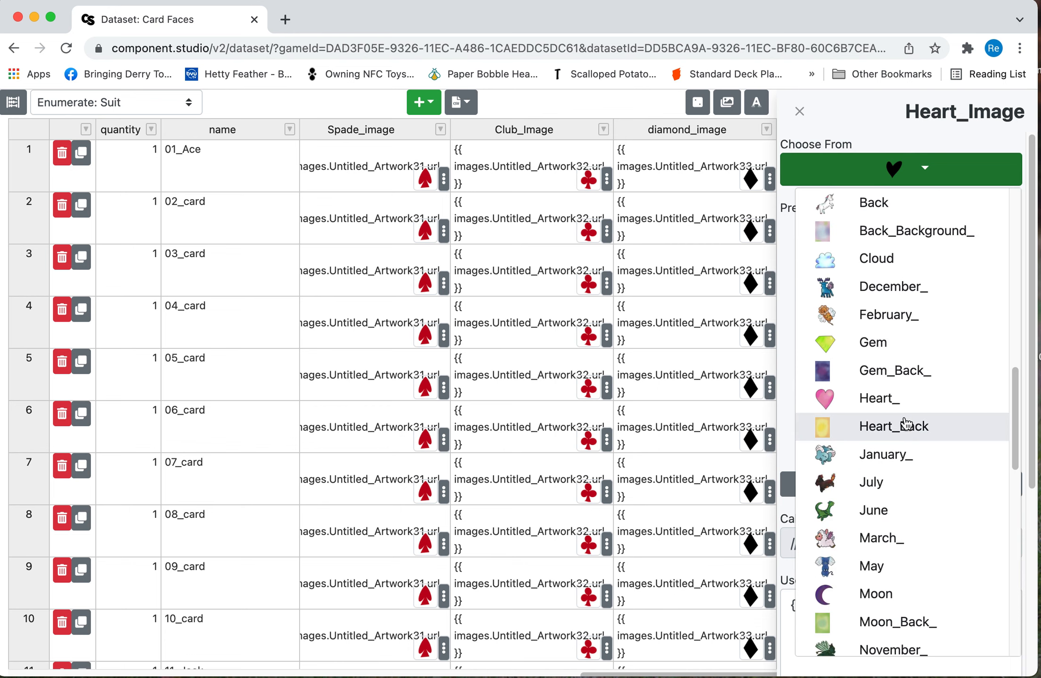
{"action": "left_click", "coordinate": [885, 405]}
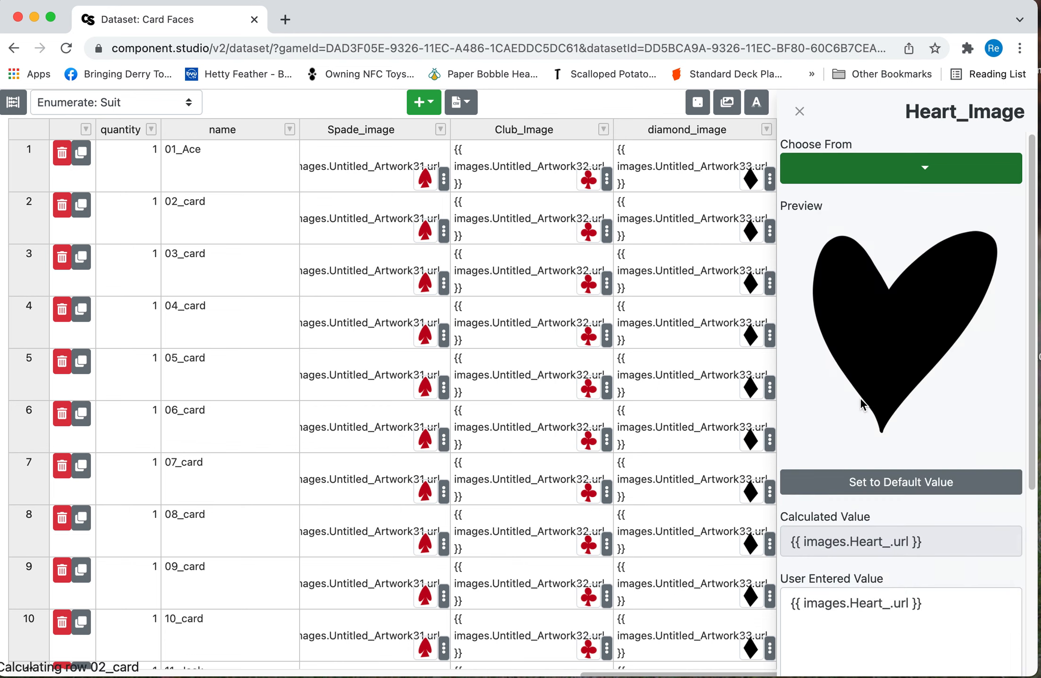
{"action": "left_click_drag", "start_coordinate": [967, 618], "coordinate": [742, 574]}
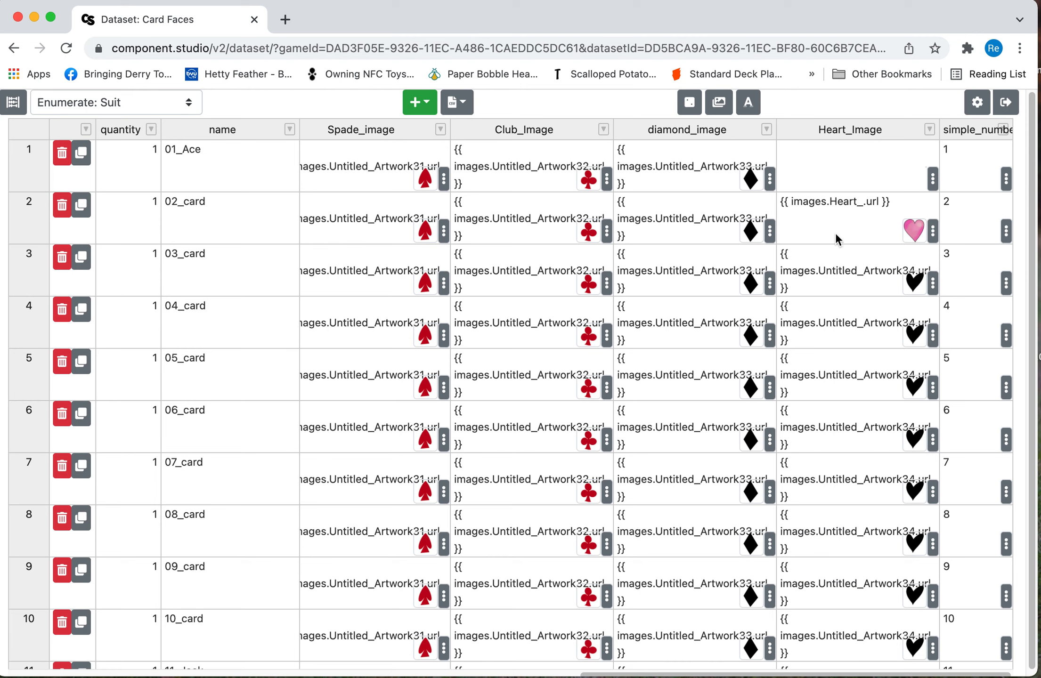
Copy {{ images.Heart_.url }} from the 02_card row's Heart_Image cell into the same column for 01_Ace and 03_card.
{"action": "left_click", "coordinate": [898, 204]}
{"action": "left_click_drag", "start_coordinate": [902, 207], "coordinate": [746, 193]}
{"action": "key", "text": "cmd+c"}
{"action": "left_click", "coordinate": [846, 165]}
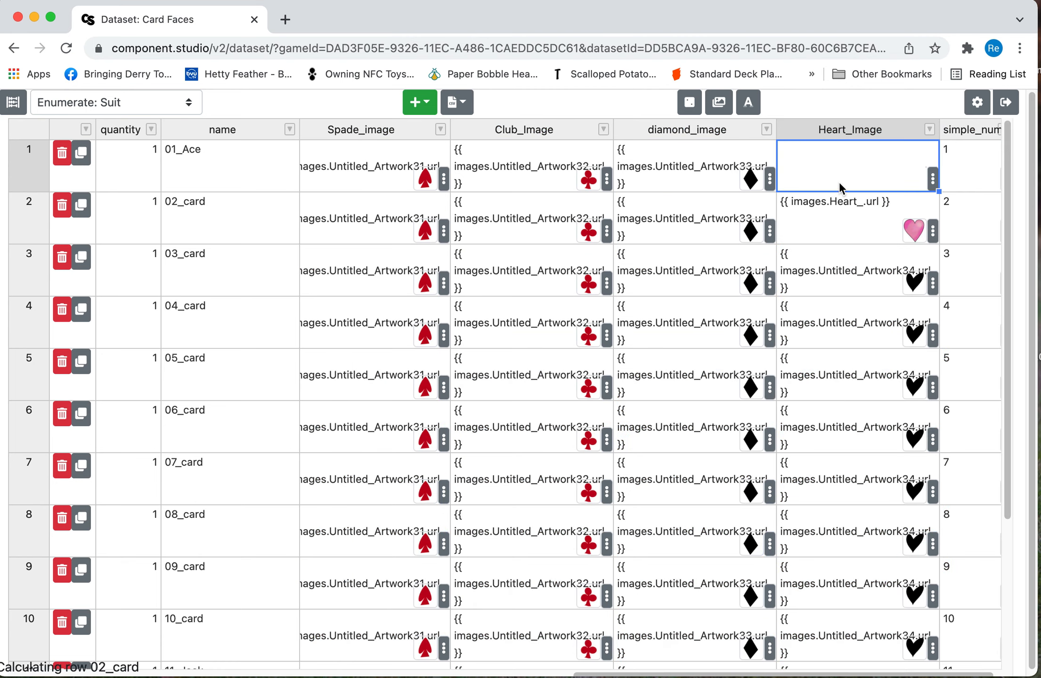
{"action": "key", "text": "cmd+v"}
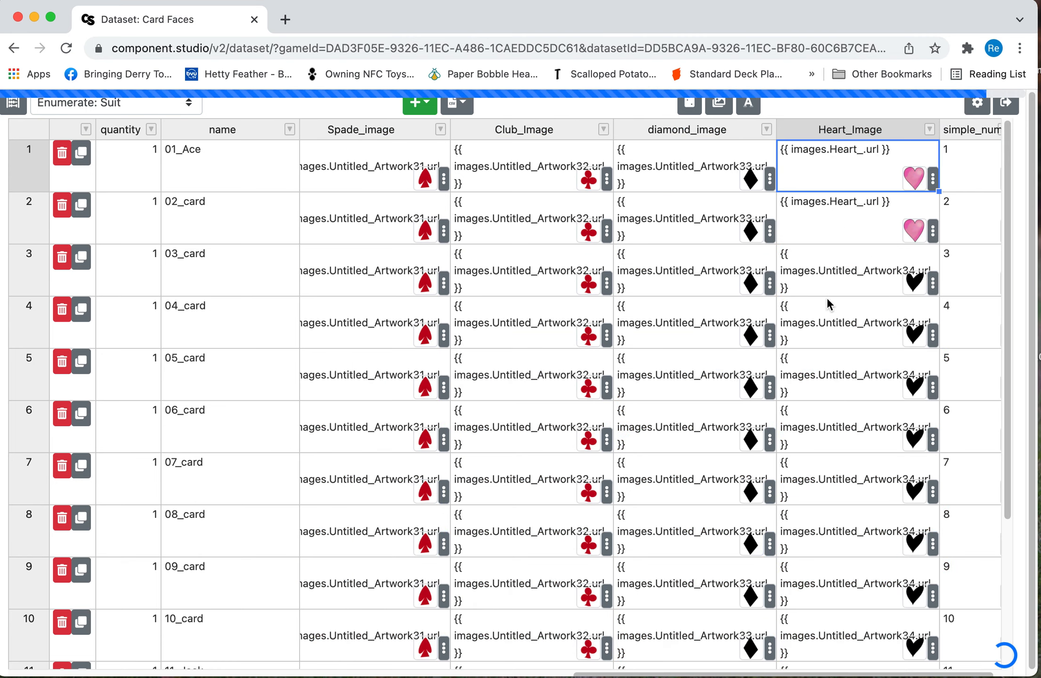
{"action": "left_click", "coordinate": [829, 306]}
{"action": "left_click", "coordinate": [830, 274]}
{"action": "key", "text": "super+v"}
Paste {{ images.Heart_.url }} into the Heart_Image cells of rows 04_card through 09_card.
{"action": "left_click", "coordinate": [813, 341]}
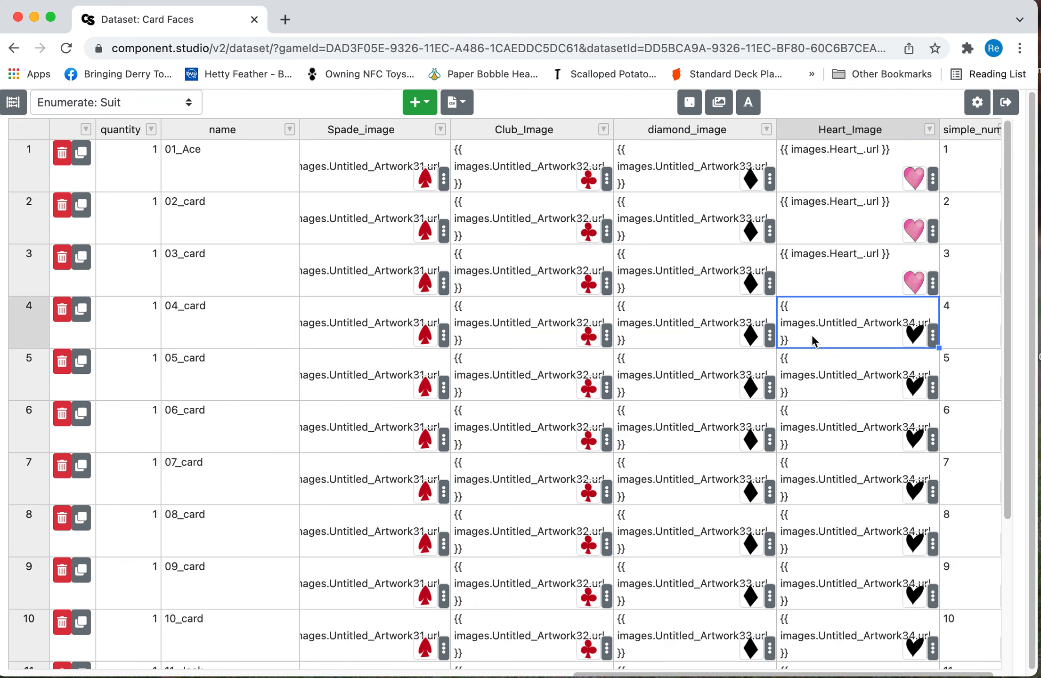
{"action": "key", "text": "super+v"}
{"action": "left_click", "coordinate": [835, 372]}
{"action": "key", "text": "super+v"}
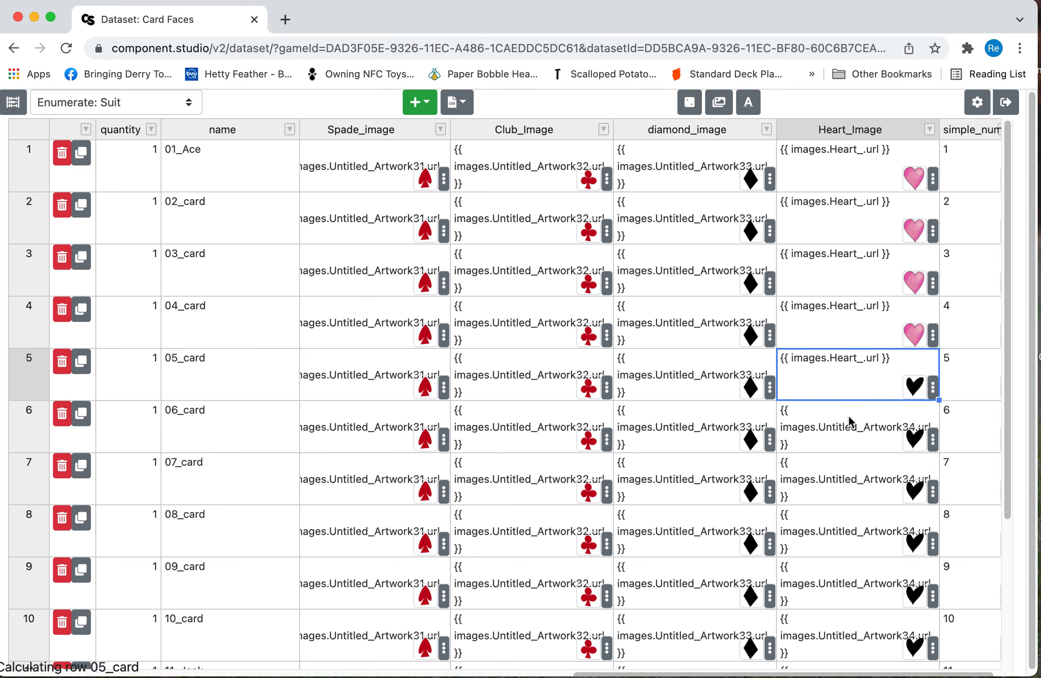
{"action": "left_click", "coordinate": [852, 426]}
{"action": "key", "text": "super+v"}
{"action": "left_click", "coordinate": [848, 472]}
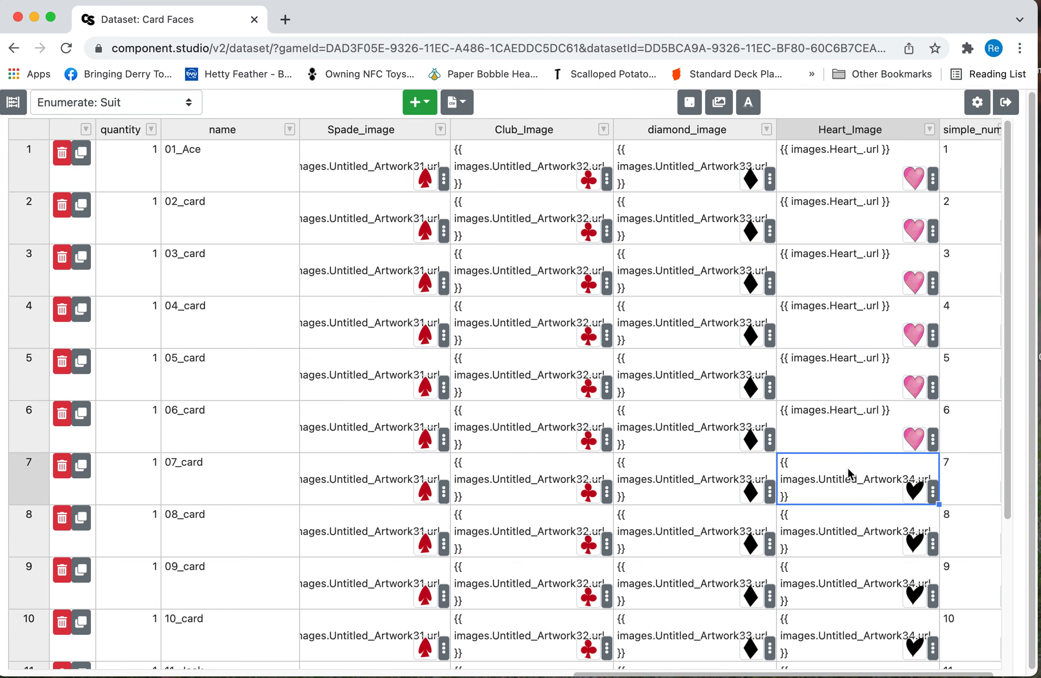
{"action": "key", "text": "super+v"}
{"action": "left_click", "coordinate": [857, 536]}
{"action": "key", "text": "super+v"}
{"action": "left_click", "coordinate": [855, 589]}
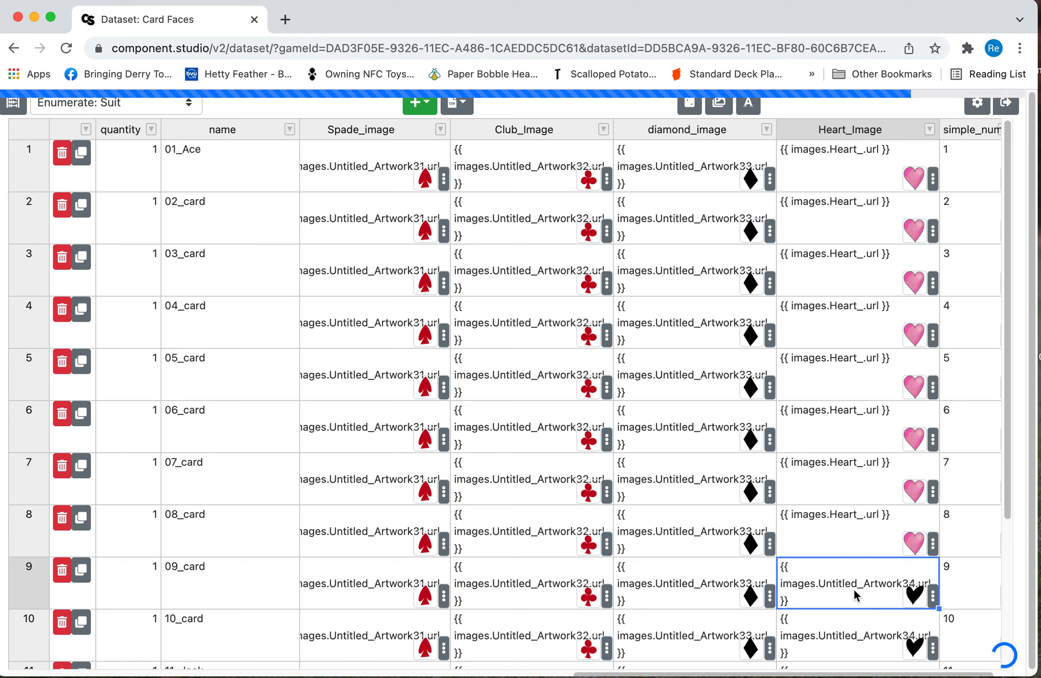
{"action": "key", "text": "super+v"}
Replace the Heart_Image values of 10_card, 11_Jack, 12_Queen and 13_King with {{ images.Heart_.url }}.
{"action": "scroll", "coordinate": [845, 613], "scroll_direction": "down", "scroll_amount": 3}
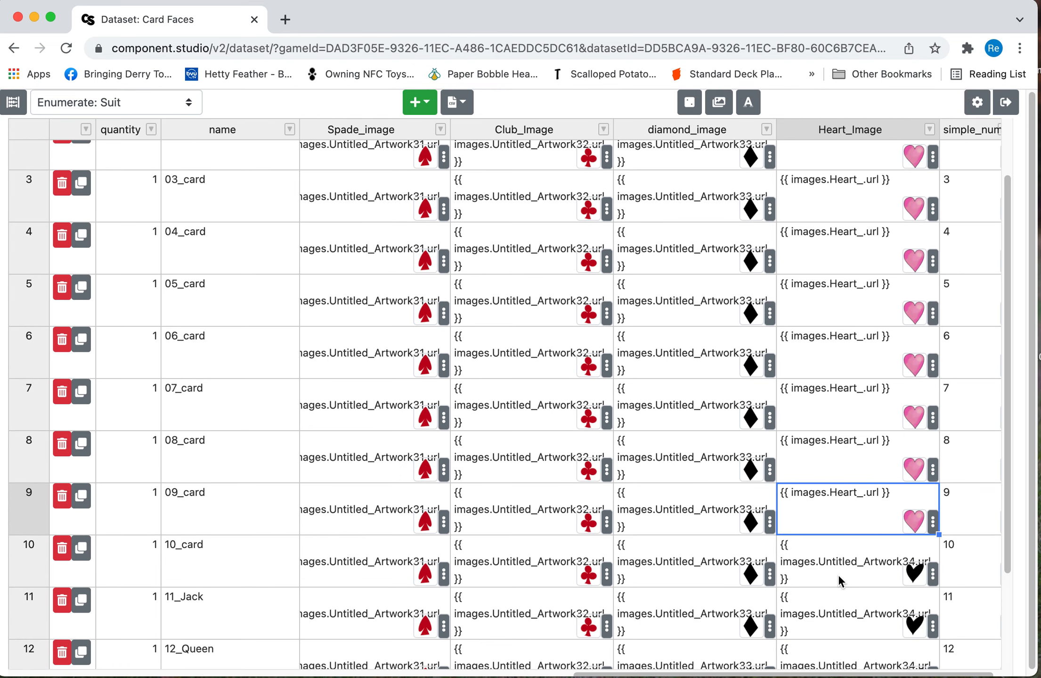
{"action": "left_click", "coordinate": [843, 582]}
{"action": "key", "text": "super+v"}
{"action": "left_click", "coordinate": [842, 616]}
{"action": "key", "text": "super+v"}
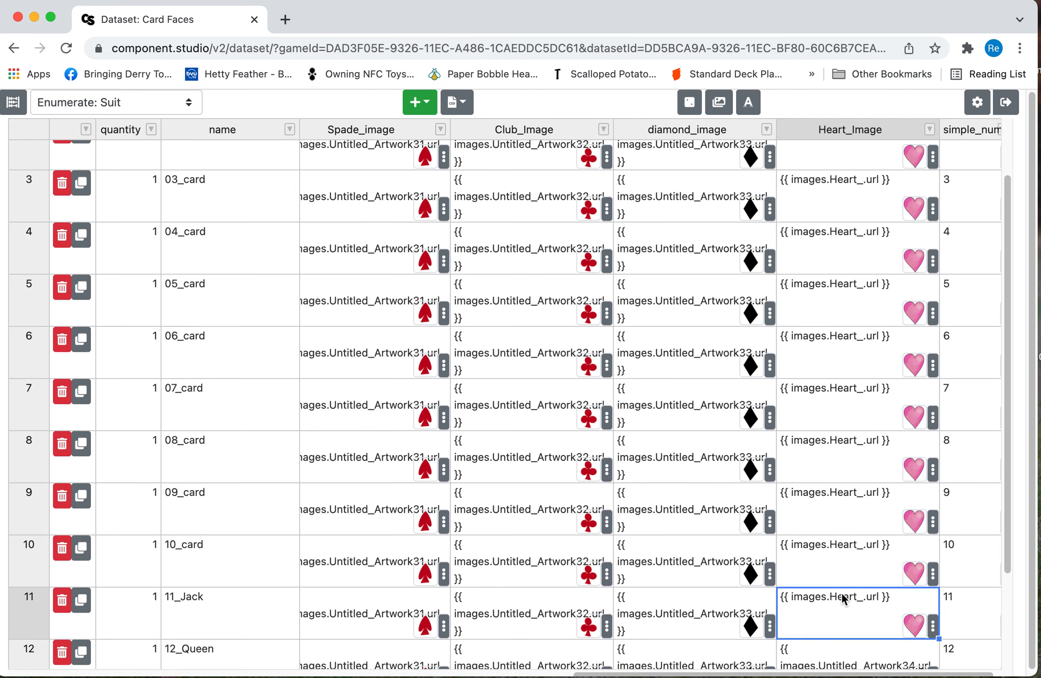
{"action": "scroll", "coordinate": [842, 614], "scroll_direction": "down", "scroll_amount": 5}
{"action": "left_click", "coordinate": [842, 557]}
{"action": "key", "text": "super+v"}
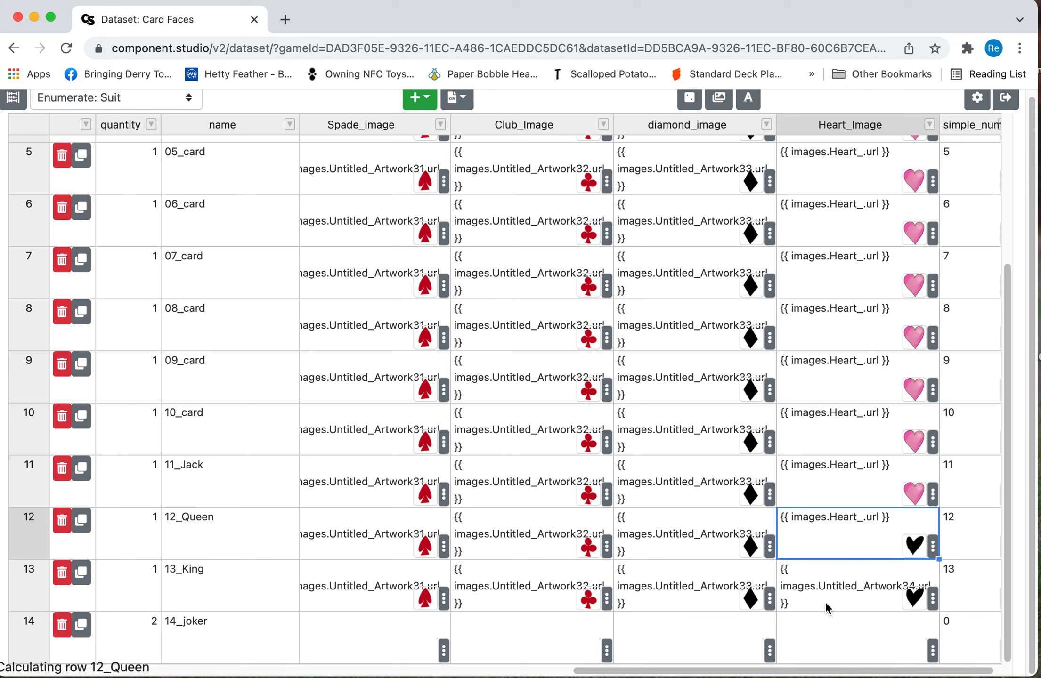
{"action": "left_click", "coordinate": [832, 603]}
{"action": "key", "text": "super+v"}
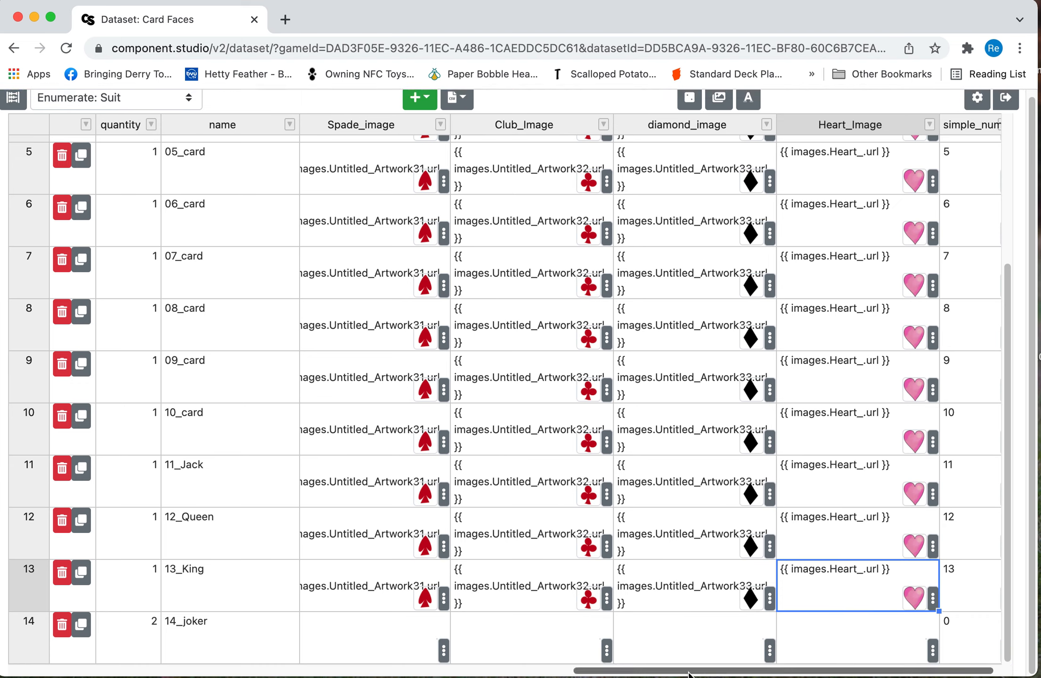
Try to enter January for 01_Ace and February for 02_card in the simple number column.
{"action": "left_click_drag", "start_coordinate": [689, 675], "coordinate": [722, 676]}
{"action": "scroll", "coordinate": [831, 669], "scroll_direction": "up", "scroll_amount": 5}
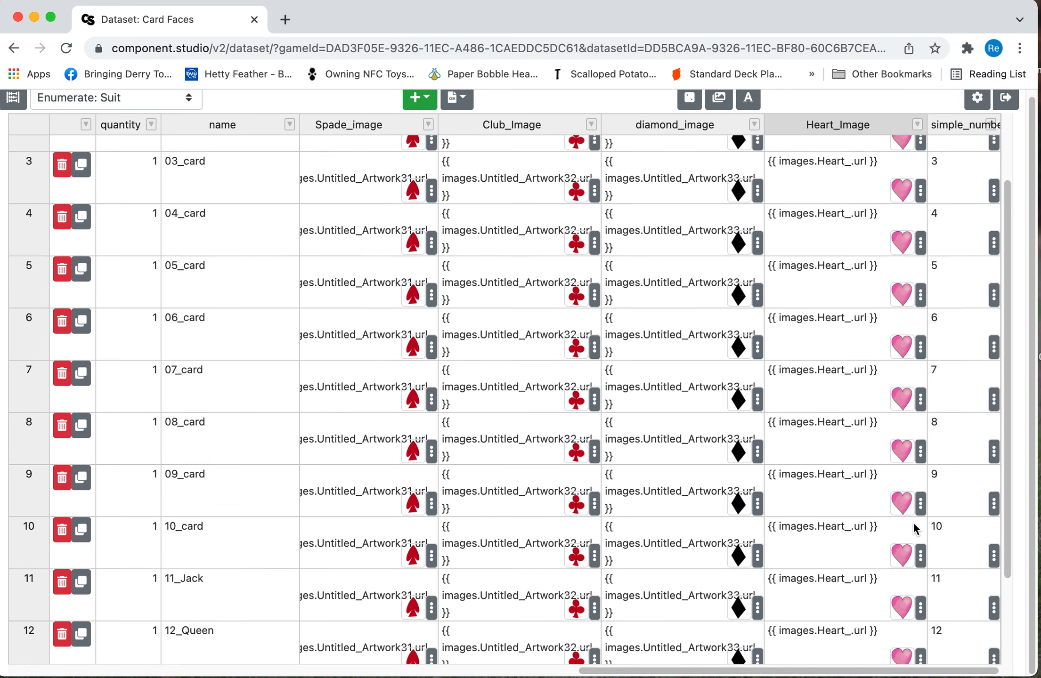
{"action": "left_click", "coordinate": [964, 178]}
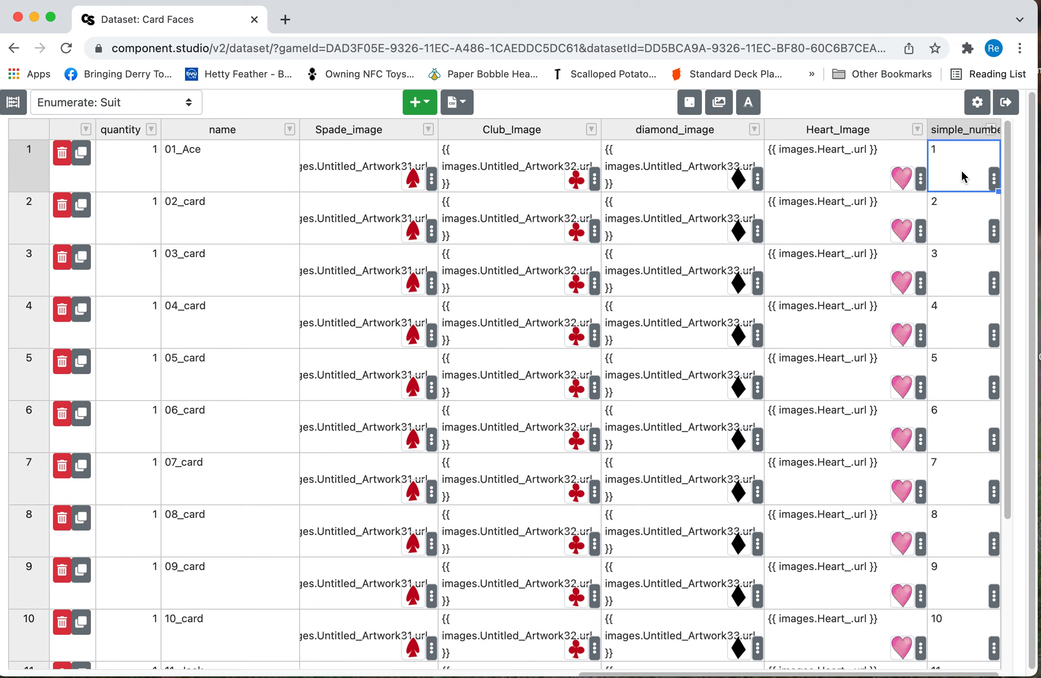
{"action": "type", "text": "Mo"}
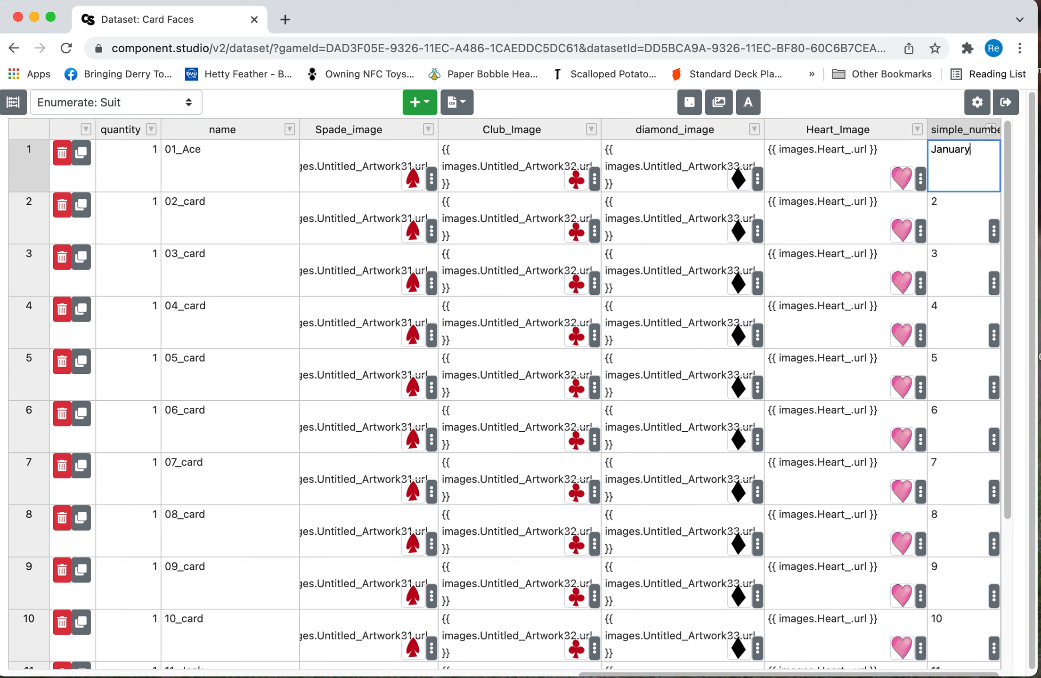
{"action": "key", "text": "Return"}
{"action": "type", "text": "February"}
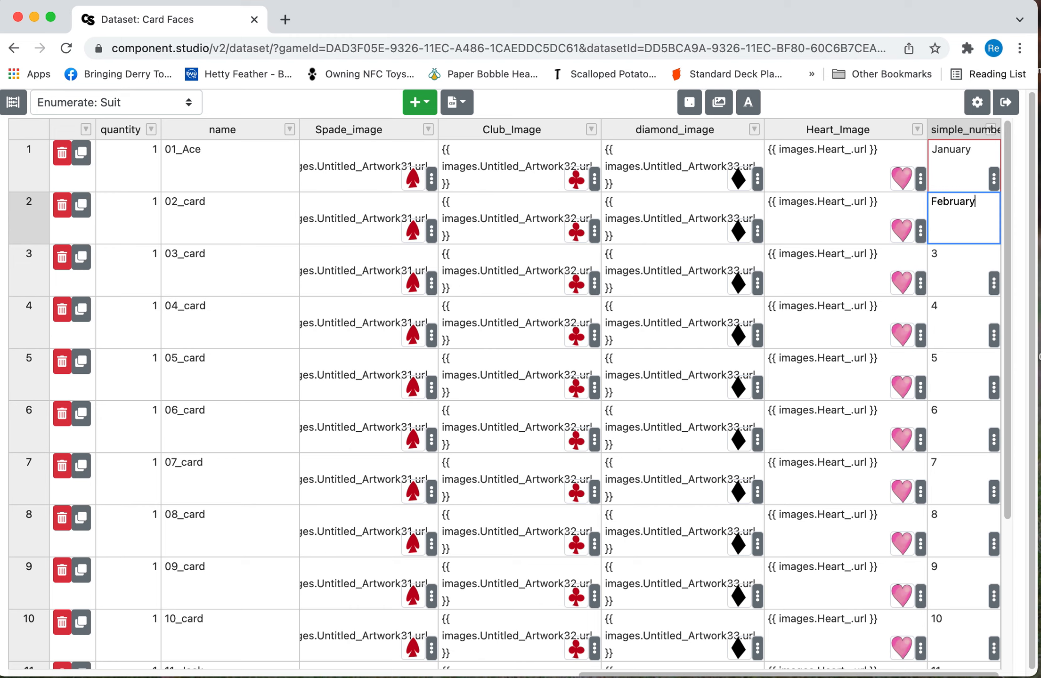
{"action": "key", "text": "Return"}
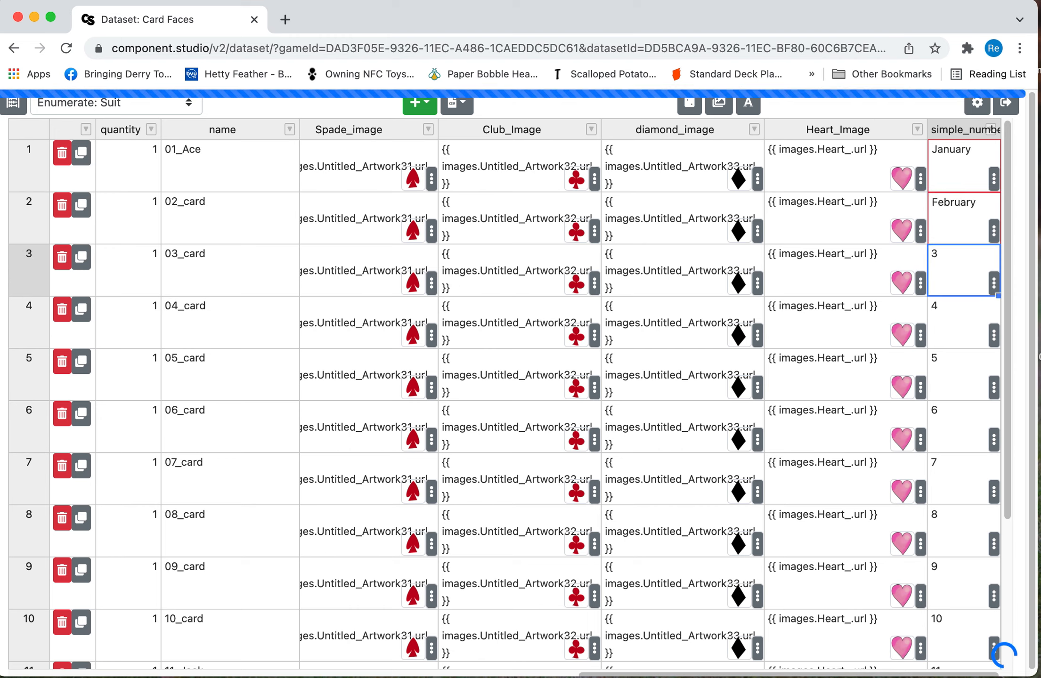
Restore the simple number values to 1 for 01_Ace and 2 for 02_card.
{"action": "left_click", "coordinate": [948, 157]}
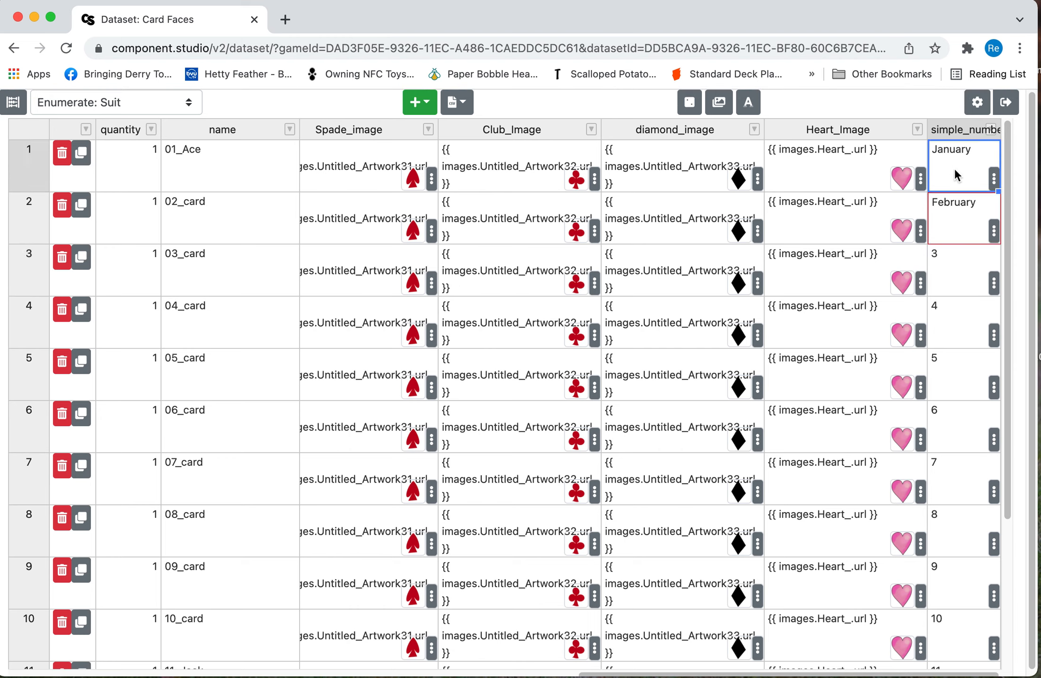
{"action": "type", "text": "1"}
{"action": "key", "text": "Return"}
{"action": "type", "text": "2"}
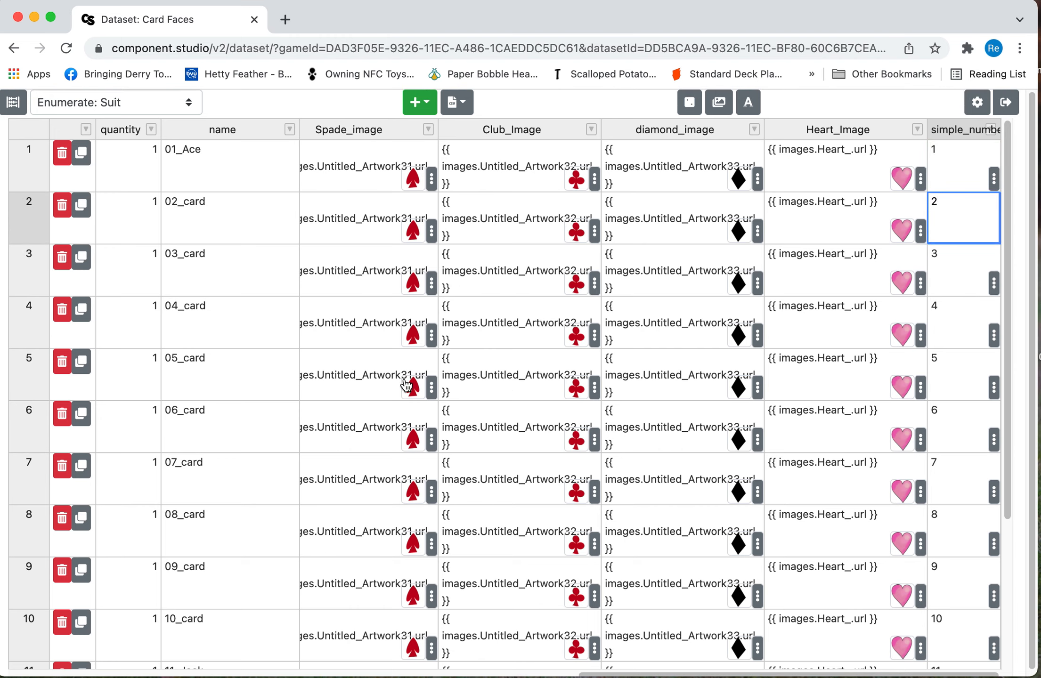
Set the Image_for_Value of row 01_Ace to the January_ image from the Moon Magic Monthly images.
{"action": "left_click_drag", "start_coordinate": [629, 669], "coordinate": [512, 650]}
{"action": "scroll", "coordinate": [512, 649], "scroll_direction": "left", "scroll_amount": 3}
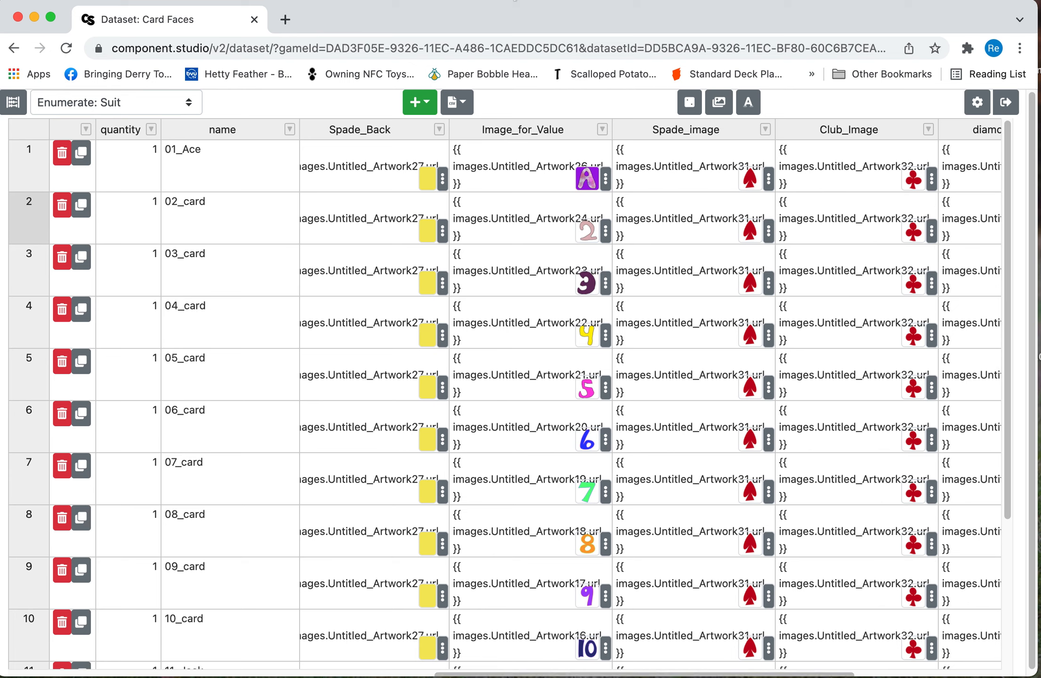
{"action": "left_click", "coordinate": [608, 183]}
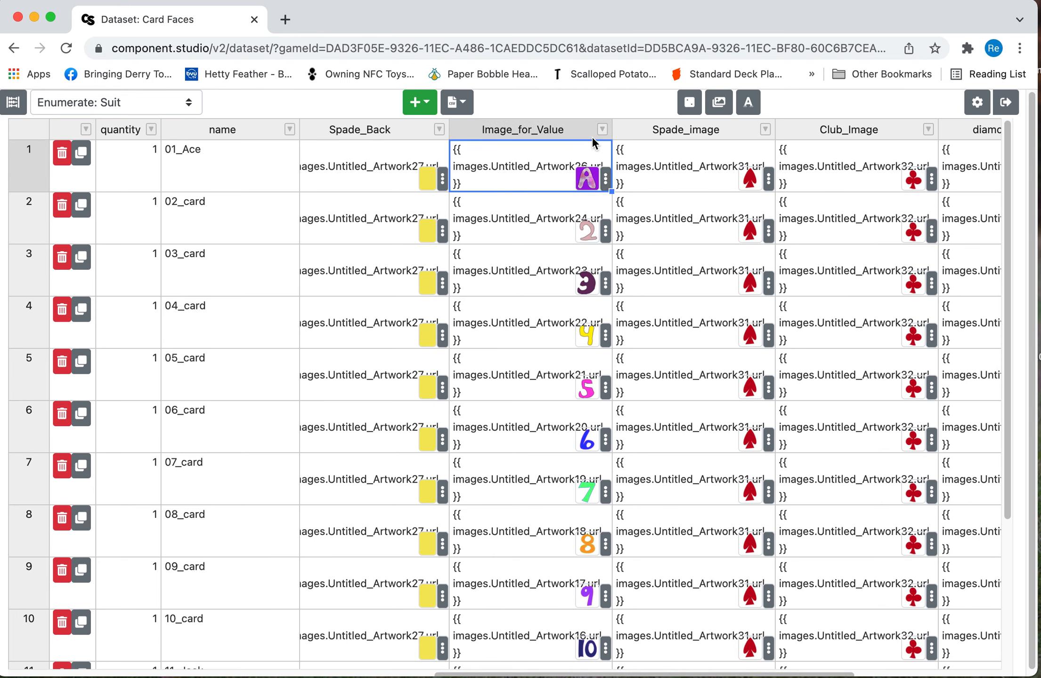
{"action": "left_click", "coordinate": [588, 179]}
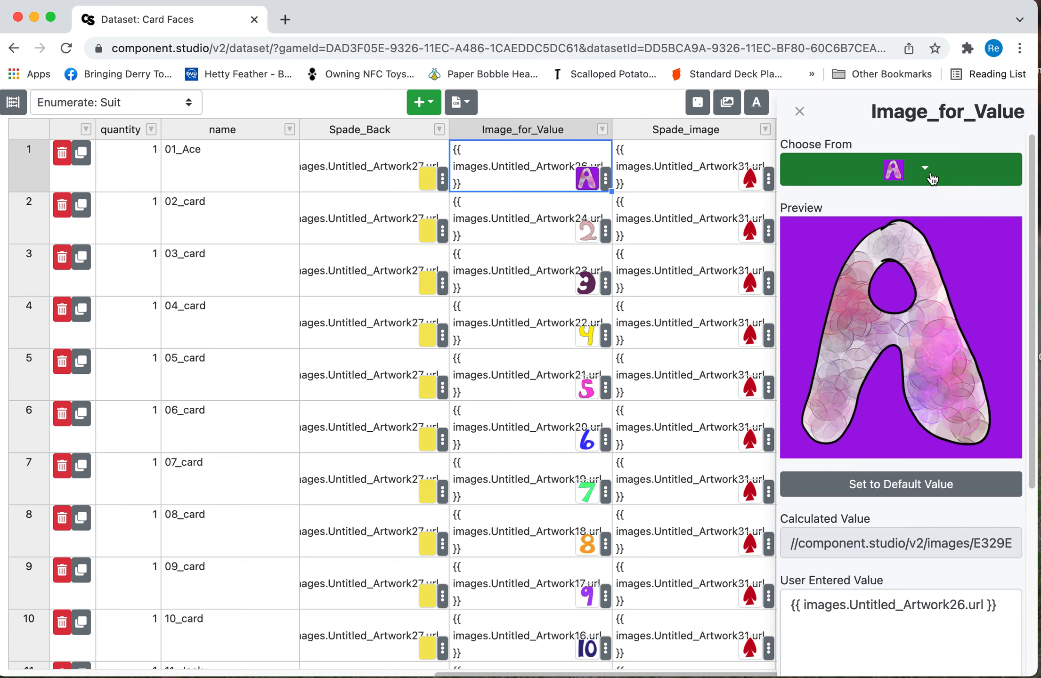
{"action": "left_click", "coordinate": [911, 172]}
{"action": "scroll", "coordinate": [910, 348], "scroll_direction": "down", "scroll_amount": 10}
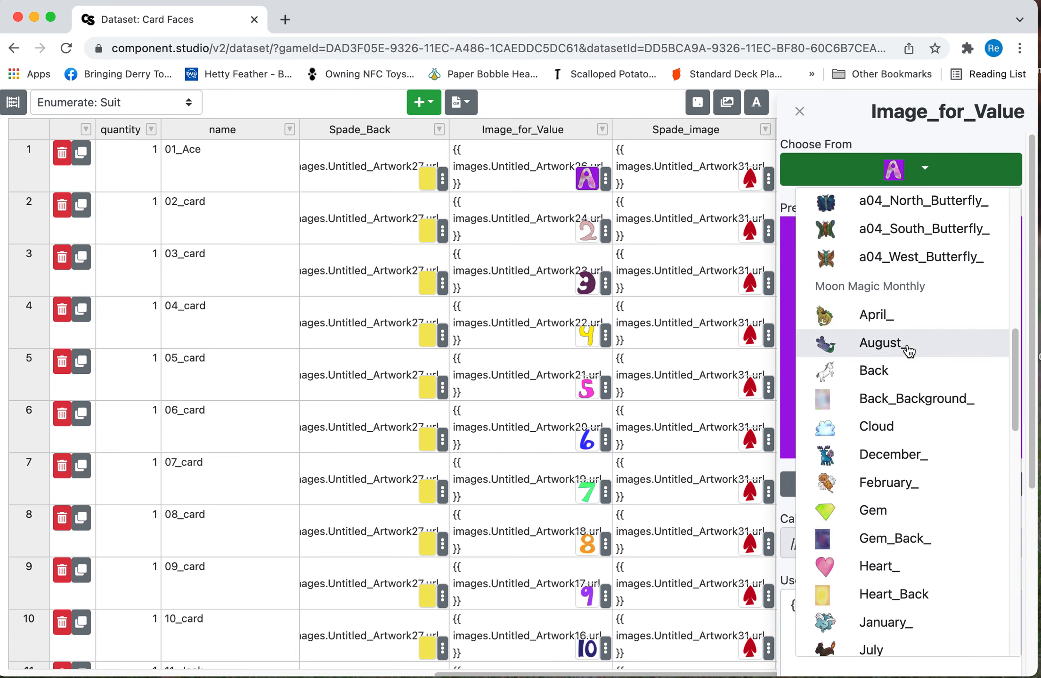
{"action": "left_click", "coordinate": [918, 580]}
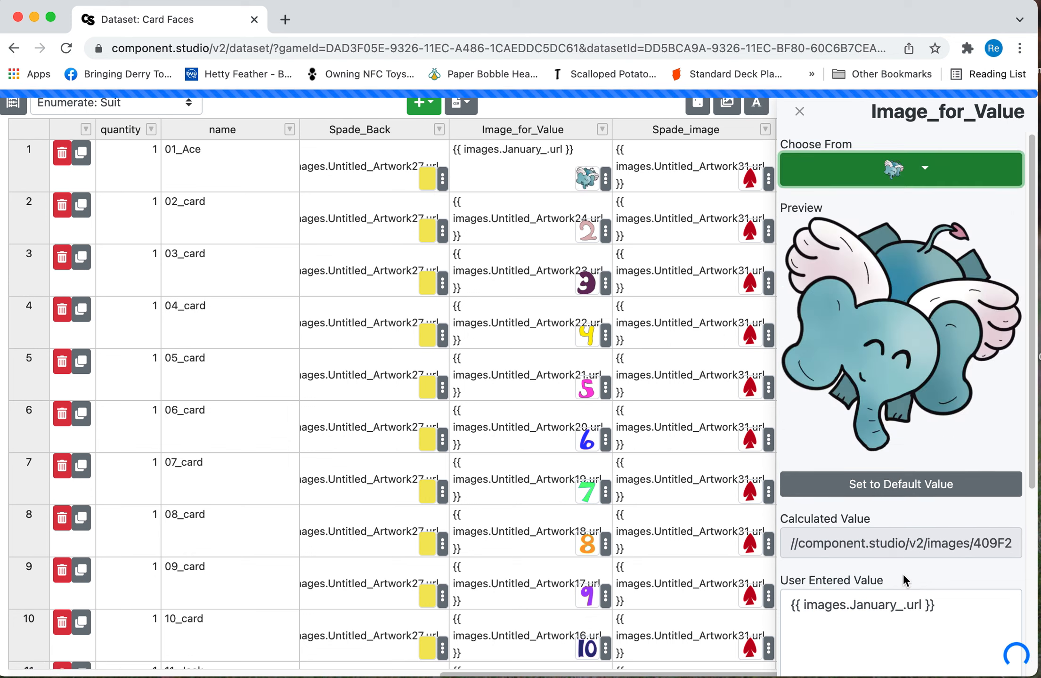
Set the Image_for_Value of row 02_card to the February_ image.
{"action": "left_click", "coordinate": [607, 240]}
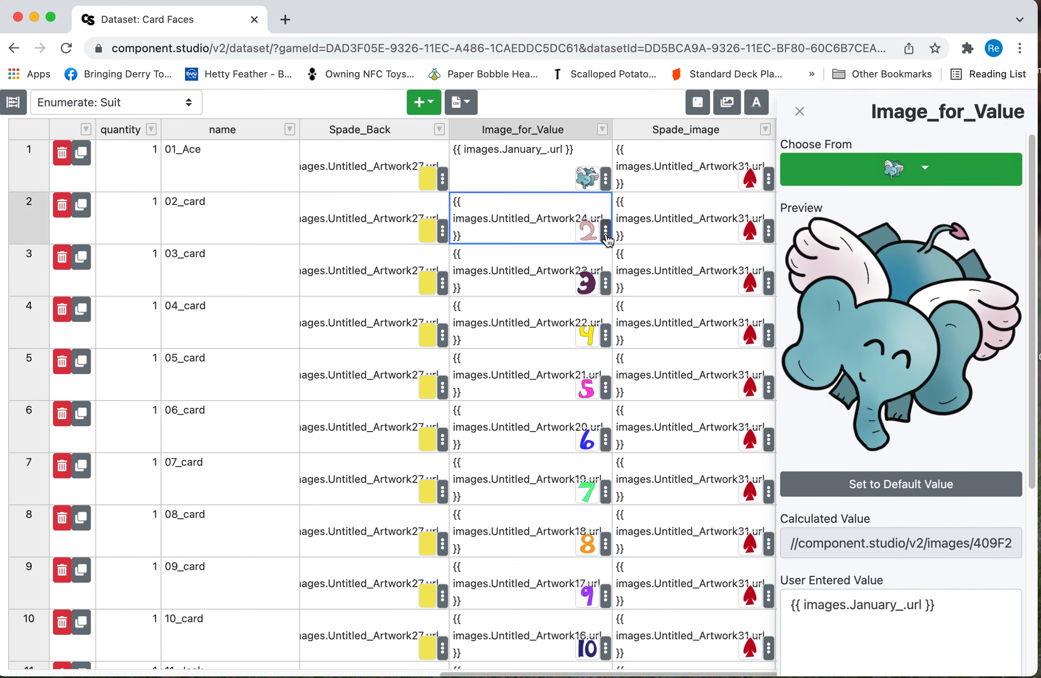
{"action": "left_click", "coordinate": [930, 182]}
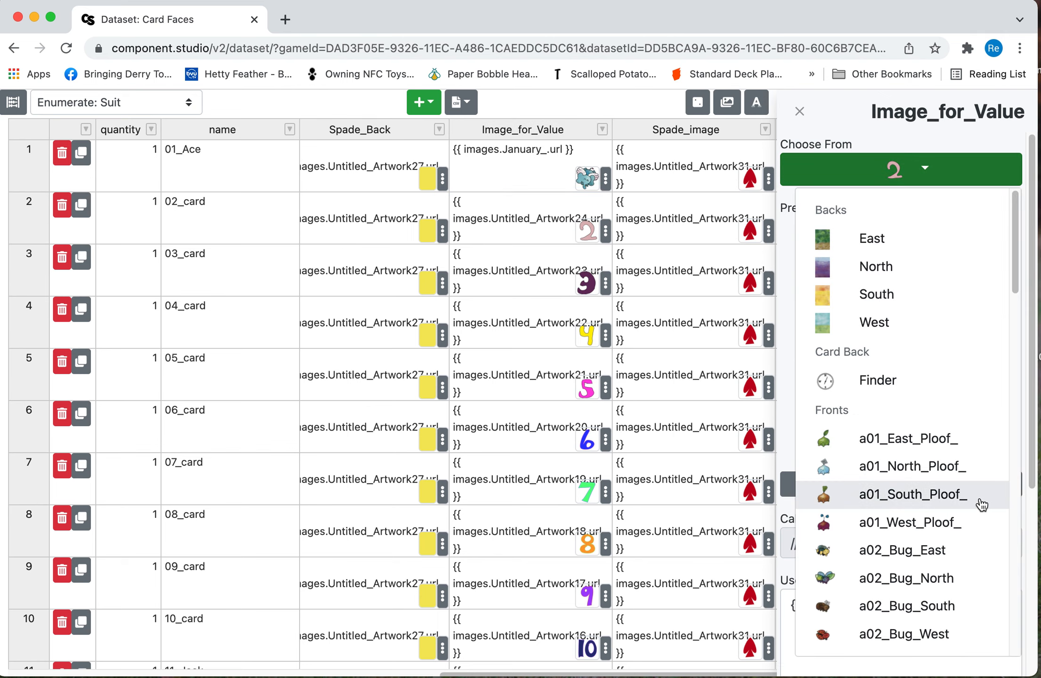
{"action": "scroll", "coordinate": [964, 506], "scroll_direction": "down", "scroll_amount": 5}
{"action": "scroll", "coordinate": [930, 514], "scroll_direction": "down", "scroll_amount": 2}
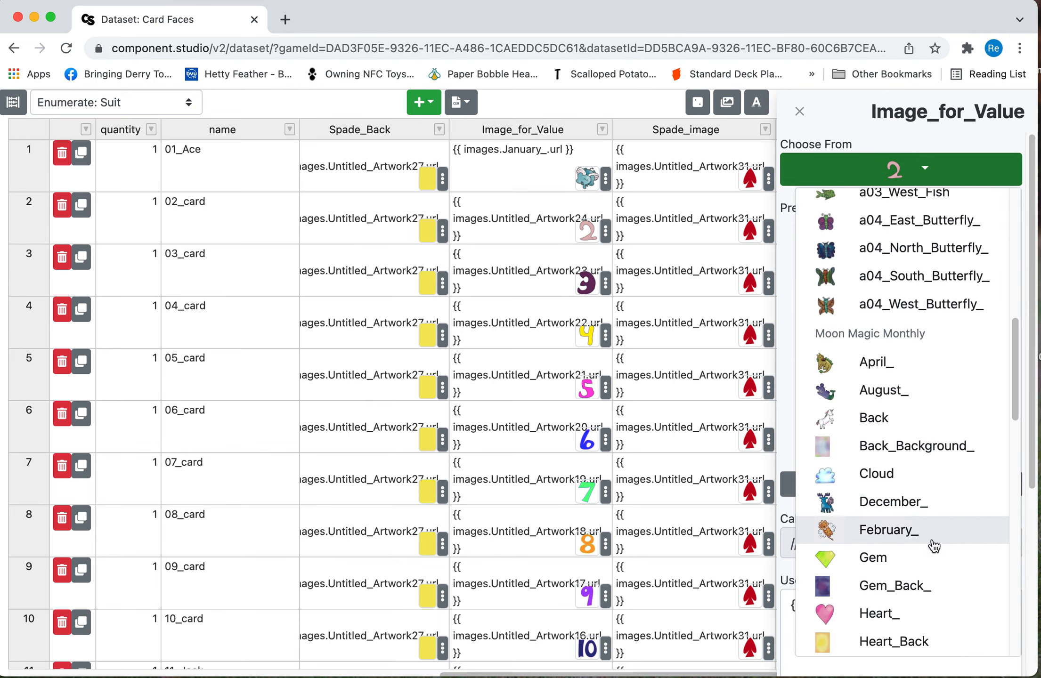
{"action": "left_click", "coordinate": [929, 532]}
Set the Image_for_Value of row 03_card to the March_ image.
{"action": "left_click", "coordinate": [591, 286]}
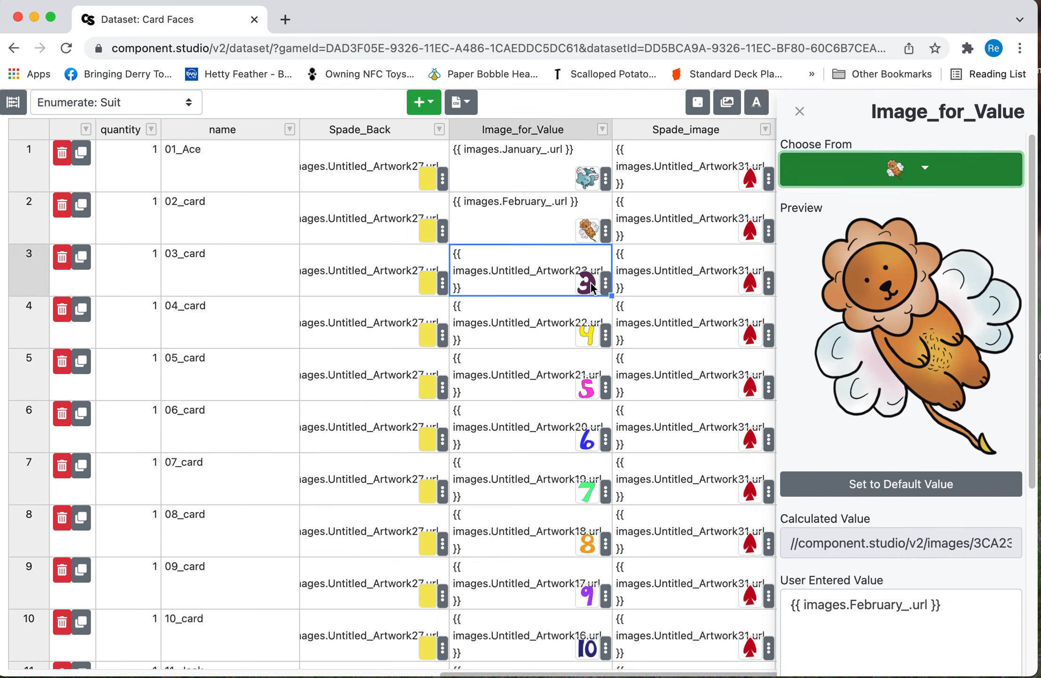
{"action": "left_click", "coordinate": [910, 172]}
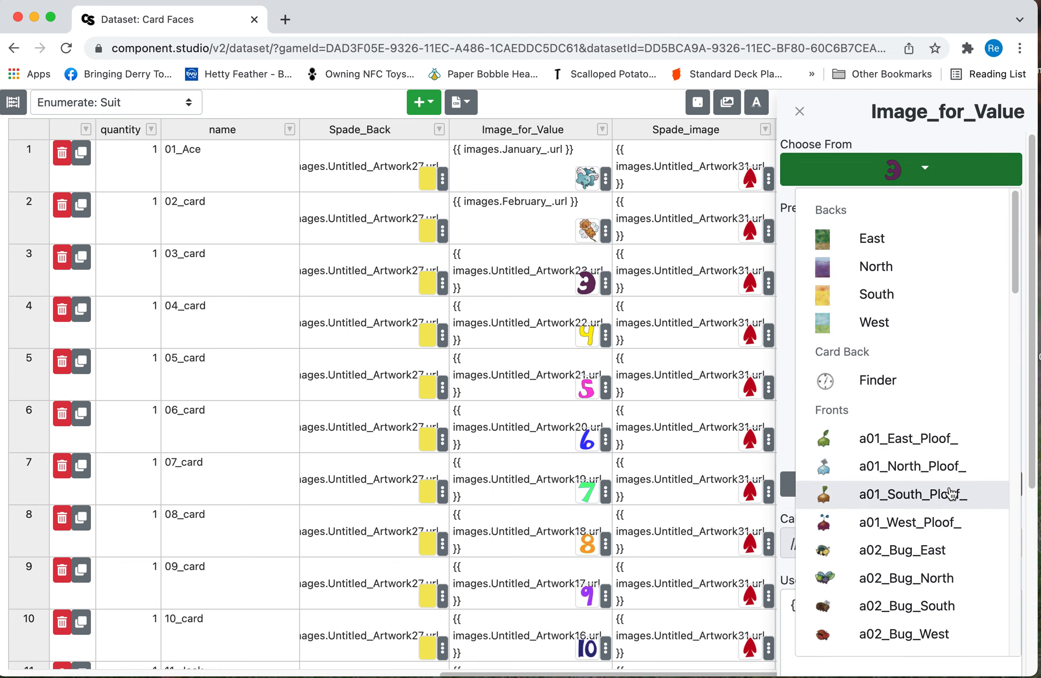
{"action": "scroll", "coordinate": [876, 518], "scroll_direction": "down", "scroll_amount": 8}
{"action": "scroll", "coordinate": [876, 518], "scroll_direction": "down", "scroll_amount": 5}
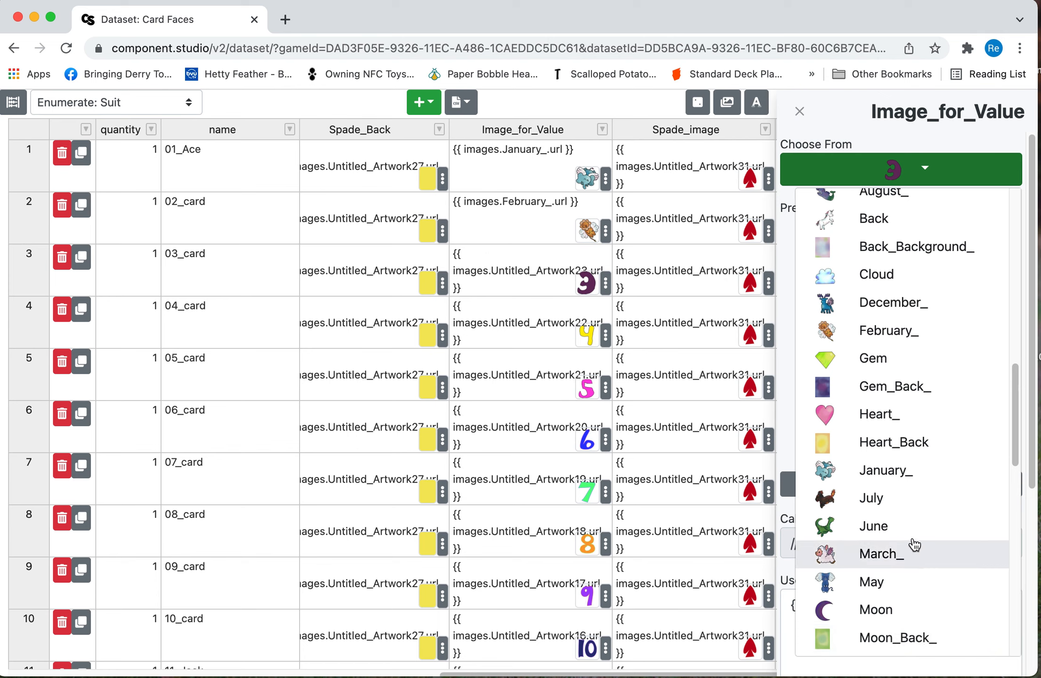
{"action": "scroll", "coordinate": [913, 556], "scroll_direction": "down", "scroll_amount": 2}
{"action": "scroll", "coordinate": [914, 557], "scroll_direction": "down", "scroll_amount": 1}
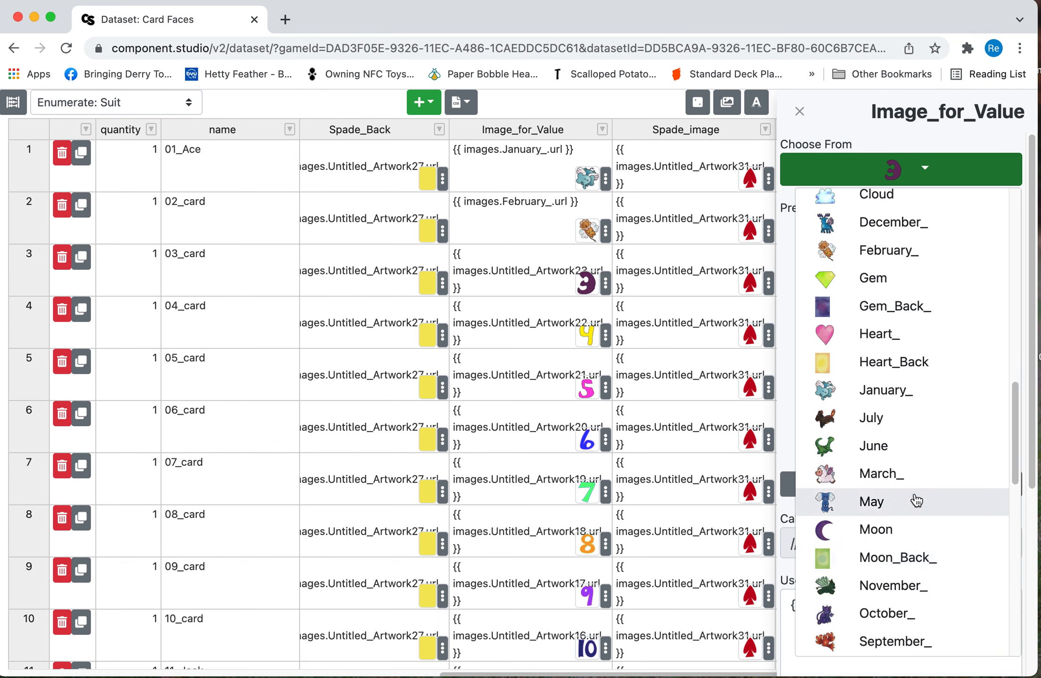
{"action": "left_click", "coordinate": [905, 479]}
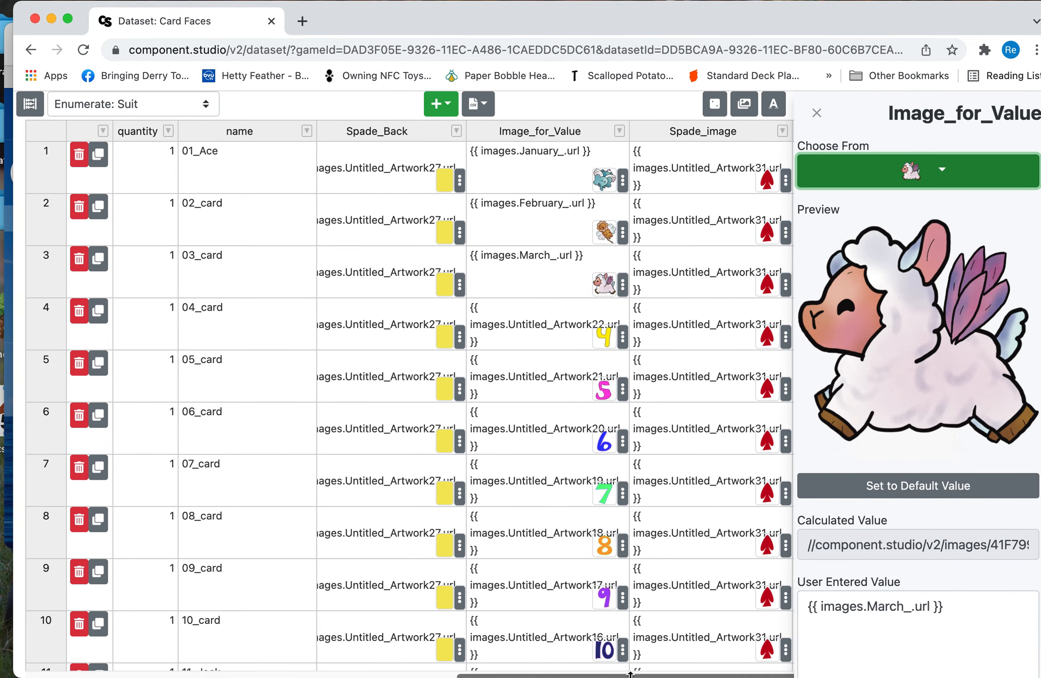
Set Value_of_card to January for 01_Ace, February for 02_card and March for 03_card.
{"action": "left_click_drag", "start_coordinate": [627, 675], "coordinate": [120, 646]}
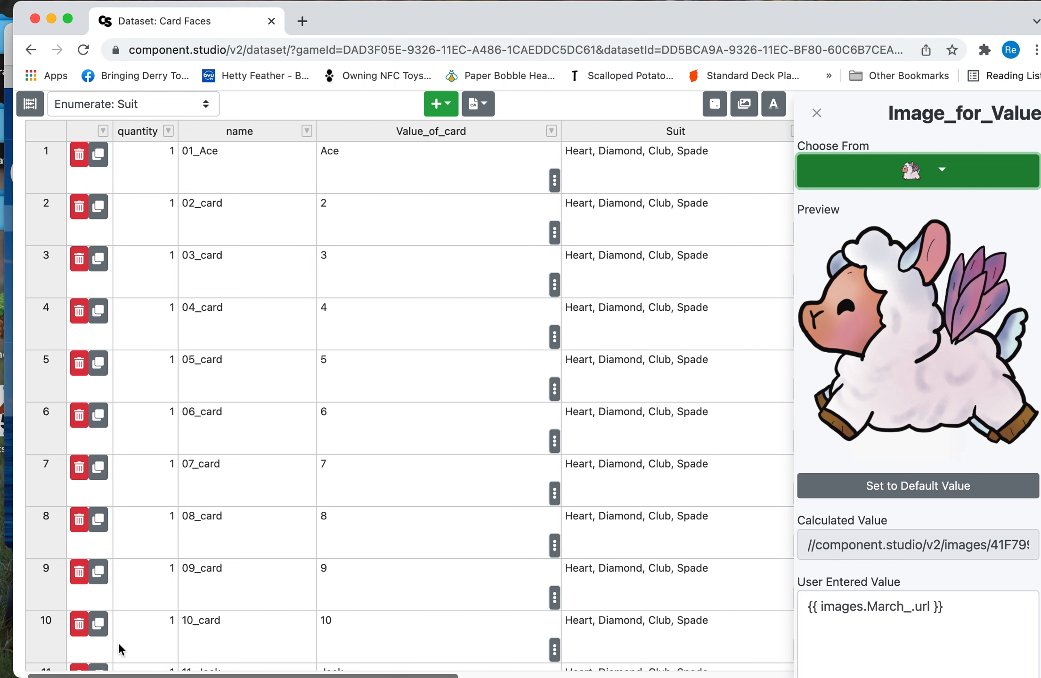
{"action": "left_click", "coordinate": [359, 174]}
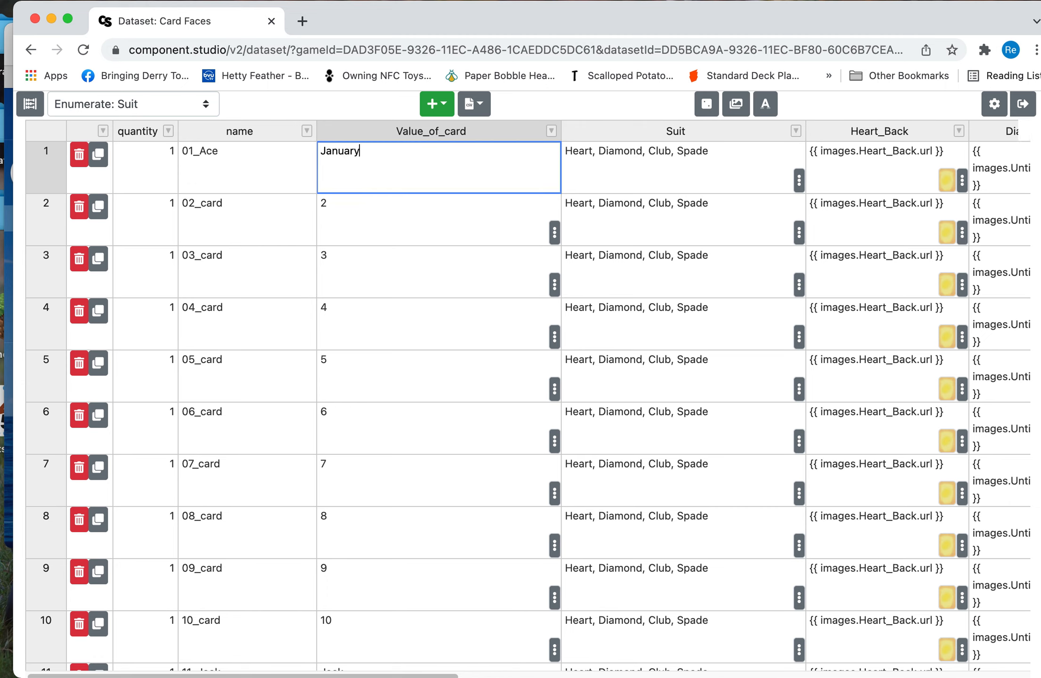
{"action": "key", "text": "Return"}
{"action": "type", "text": "Fe"}
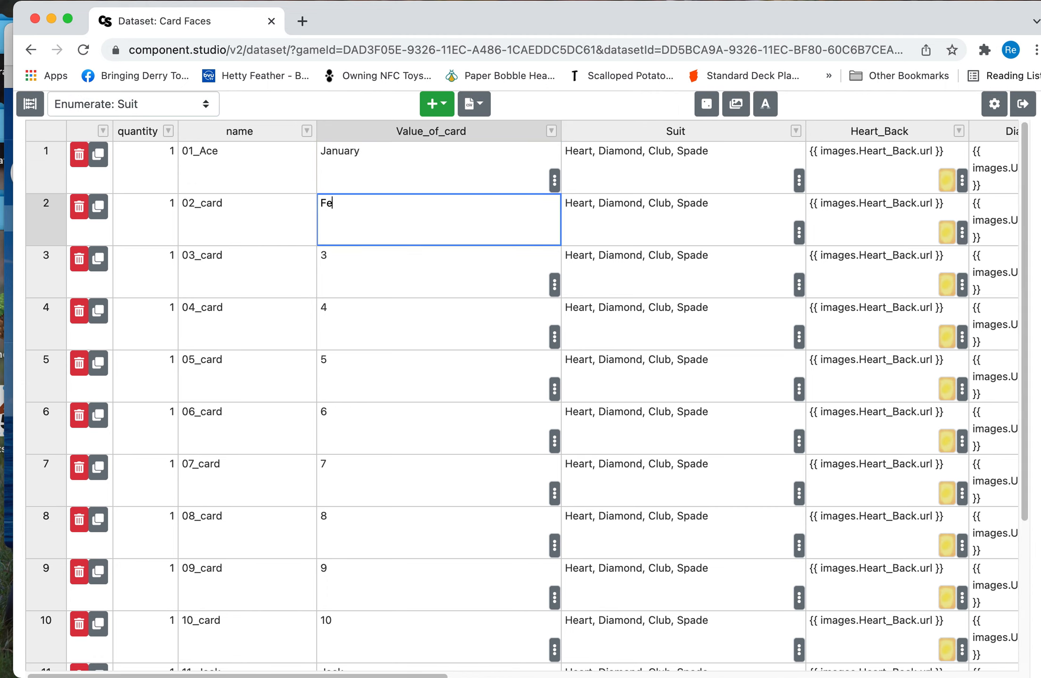
{"action": "type", "text": "bruary"}
{"action": "key", "text": "Return"}
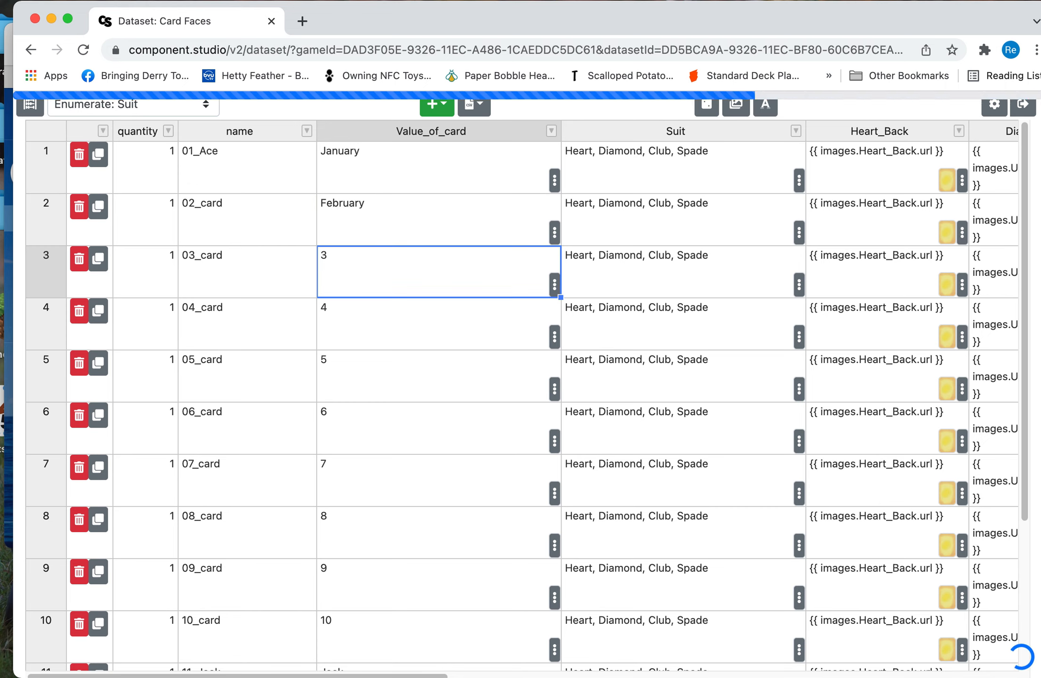
{"action": "type", "text": "March"}
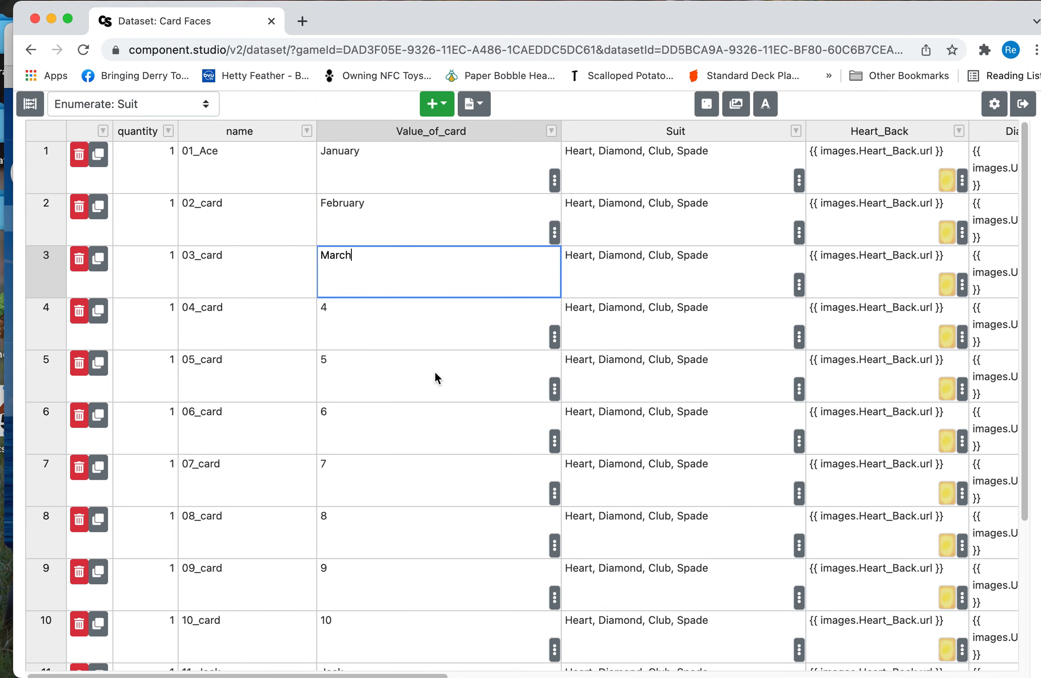
{"action": "left_click", "coordinate": [428, 371]}
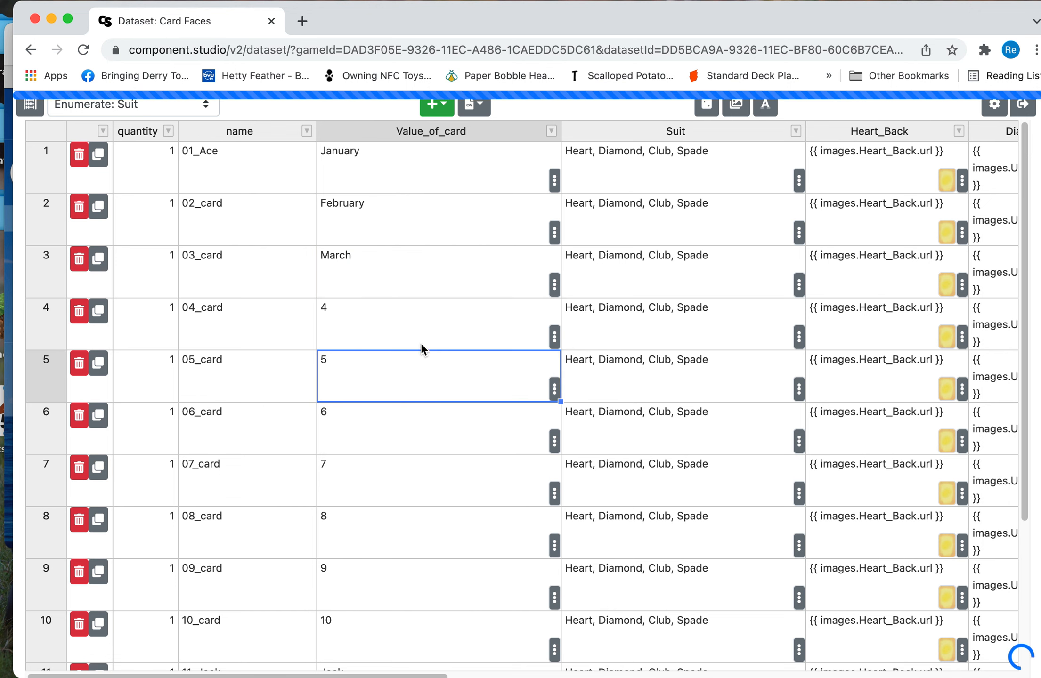
Leave the dataset, open the Cards for Game (type 1) design for editing and show its text styles.
{"action": "left_click", "coordinate": [1023, 103]}
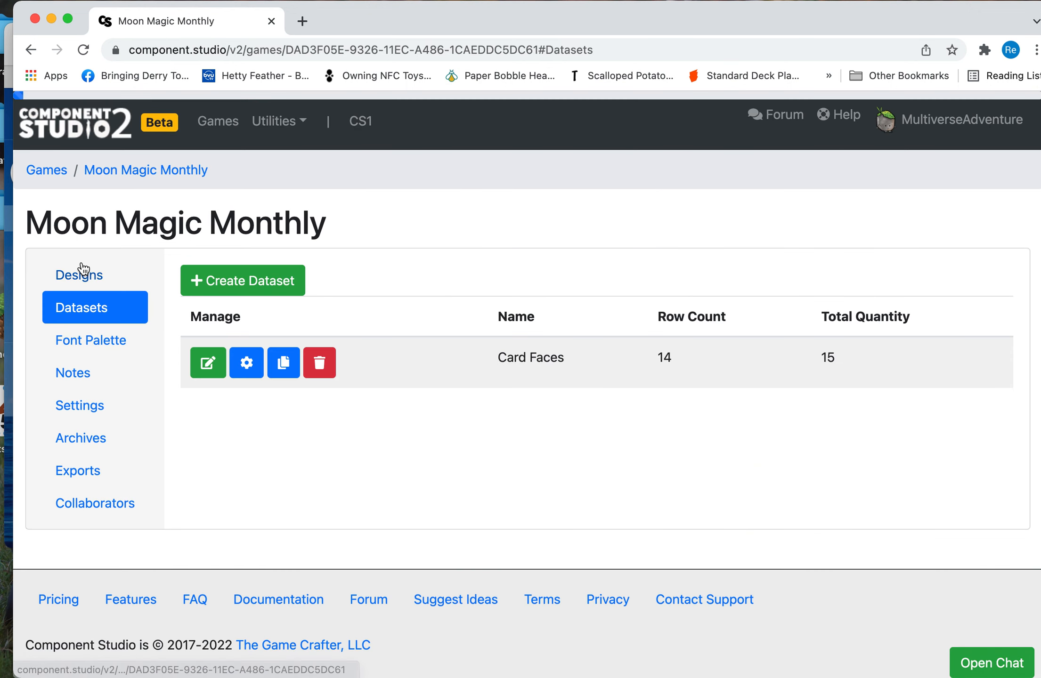
{"action": "left_click", "coordinate": [99, 284]}
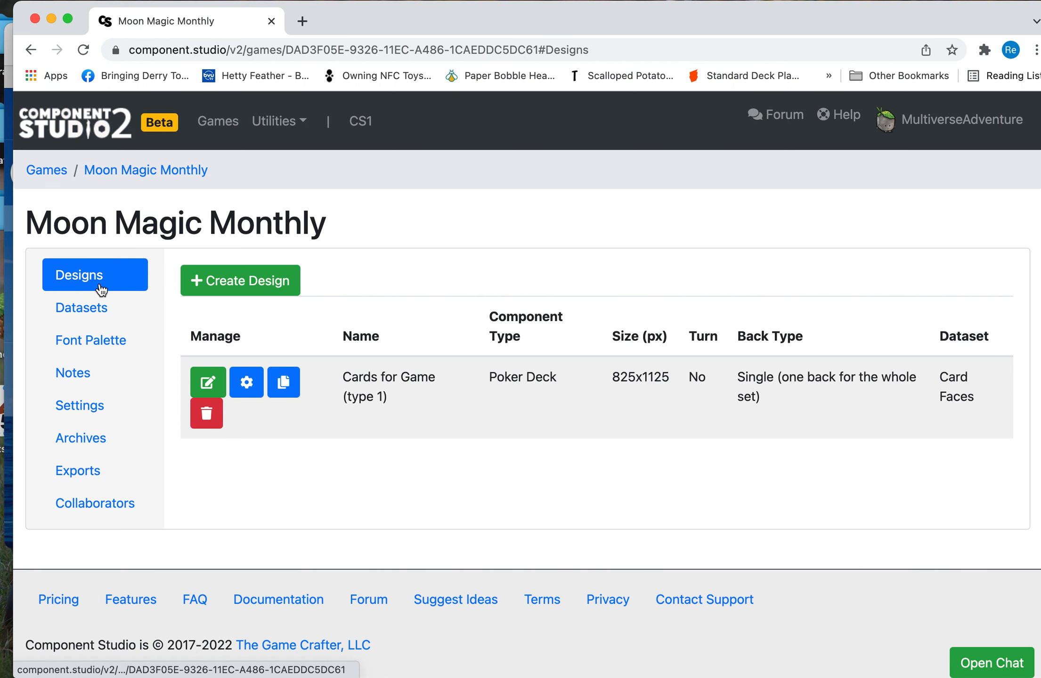
{"action": "left_click", "coordinate": [210, 384]}
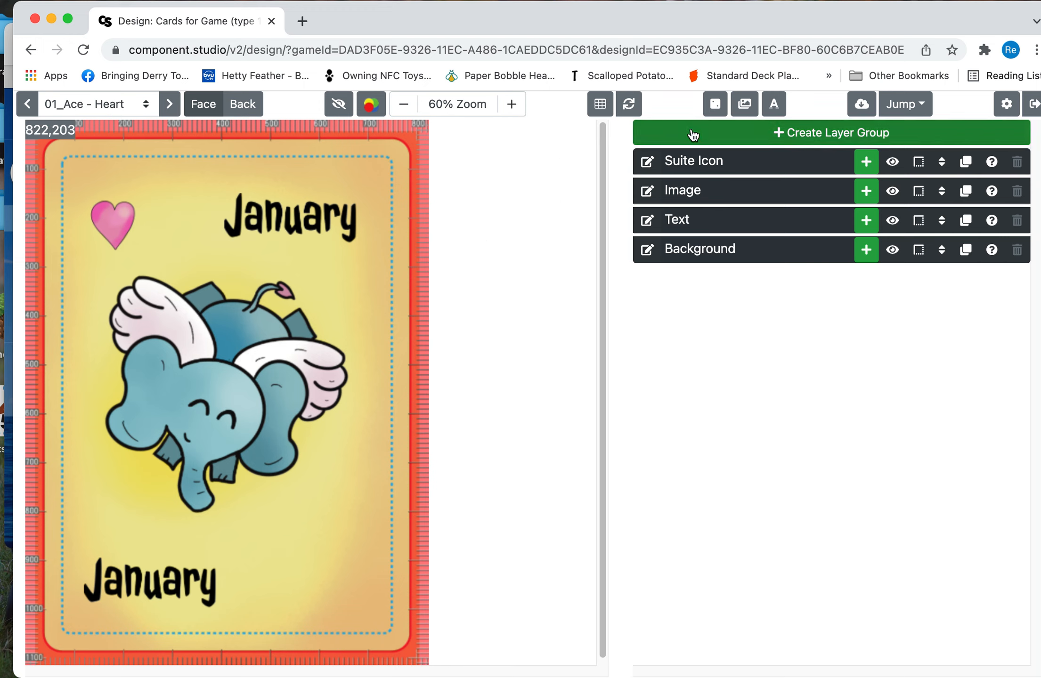
{"action": "left_click", "coordinate": [773, 110]}
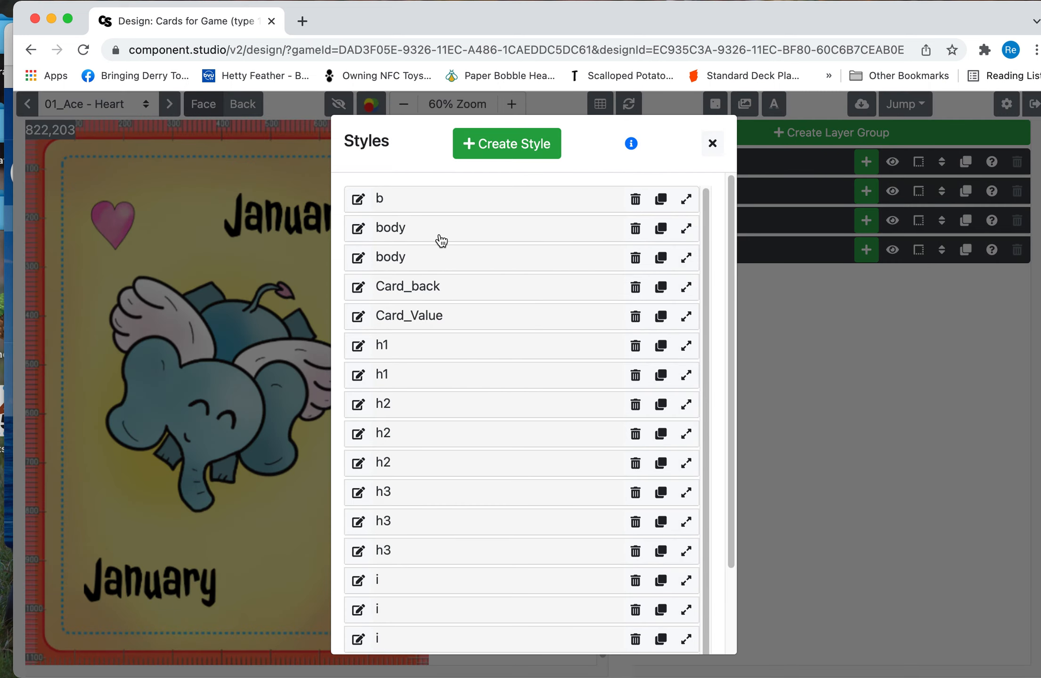
{"action": "left_click", "coordinate": [440, 236]}
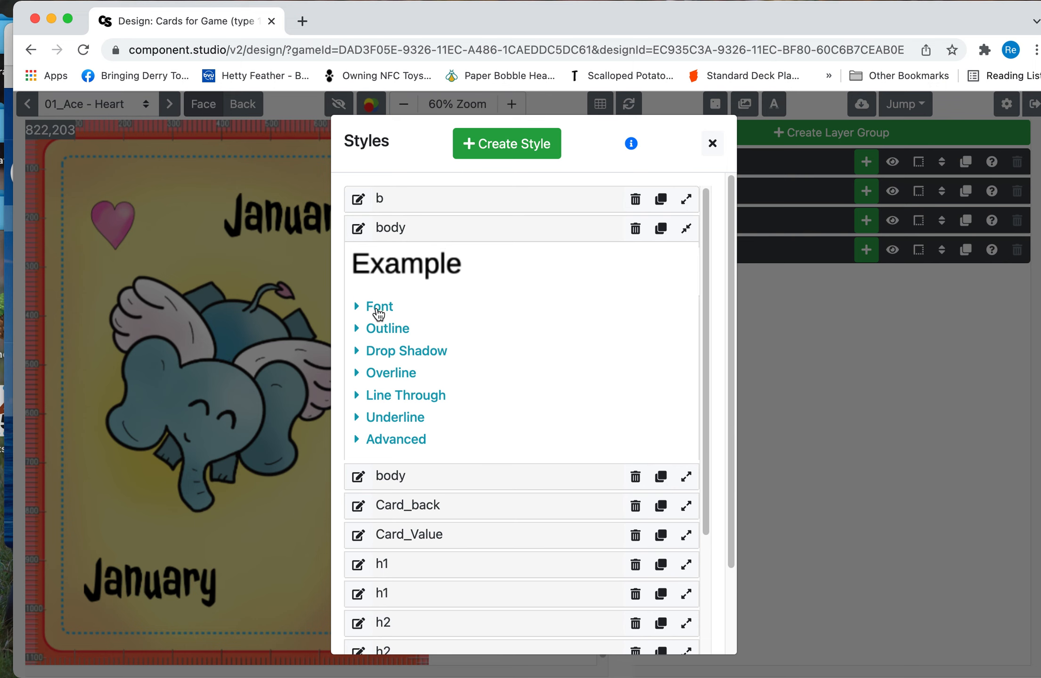
{"action": "left_click", "coordinate": [362, 310]}
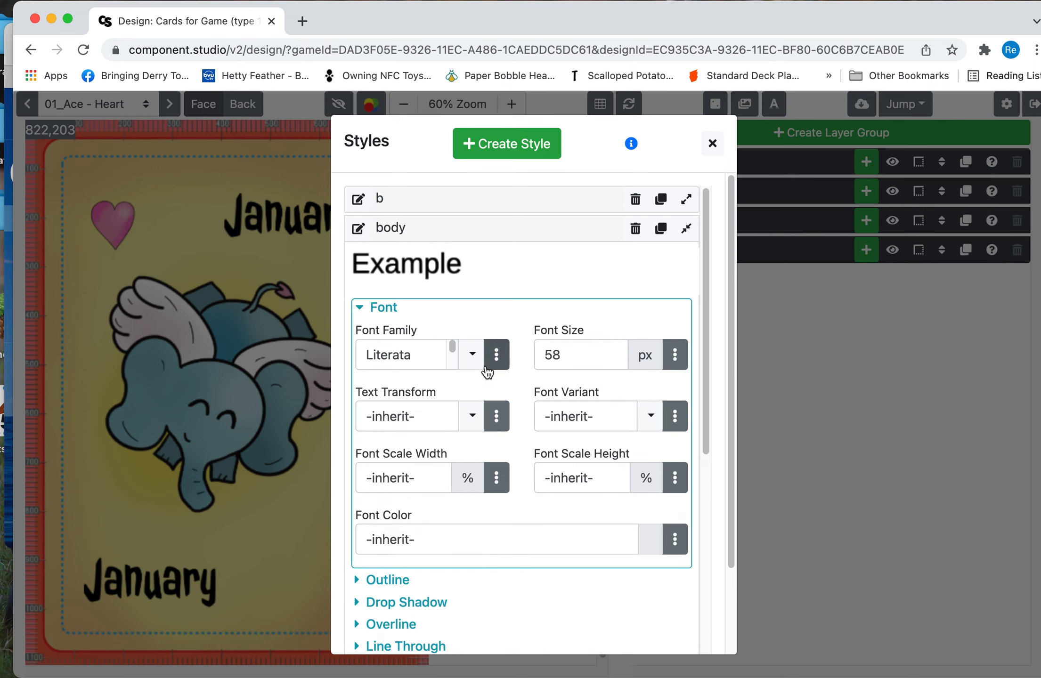
{"action": "left_click", "coordinate": [363, 228]}
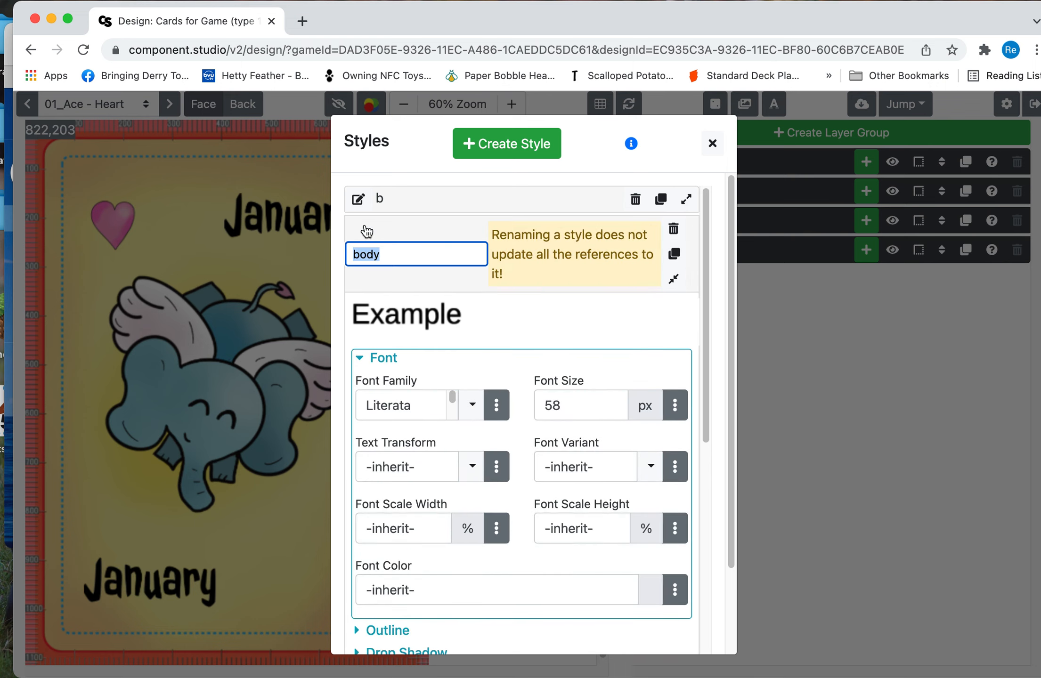
{"action": "left_click", "coordinate": [458, 282]}
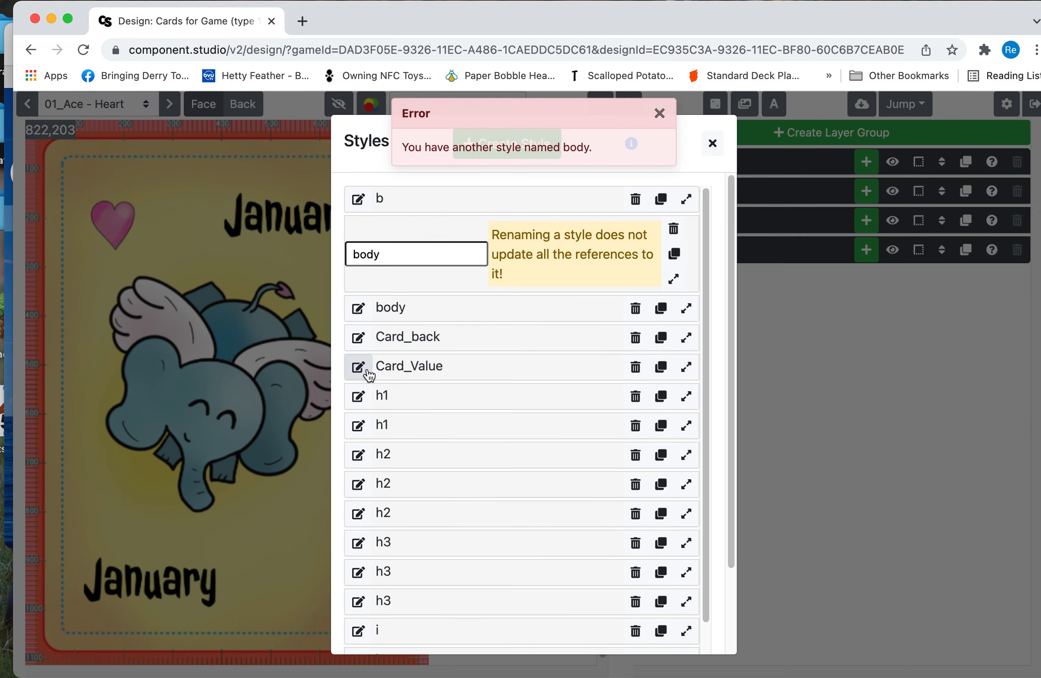
Set the font family of the Card_Value style to Mali Semi Bold.
{"action": "left_click", "coordinate": [410, 372]}
{"action": "scroll", "coordinate": [447, 481], "scroll_direction": "down", "scroll_amount": 2}
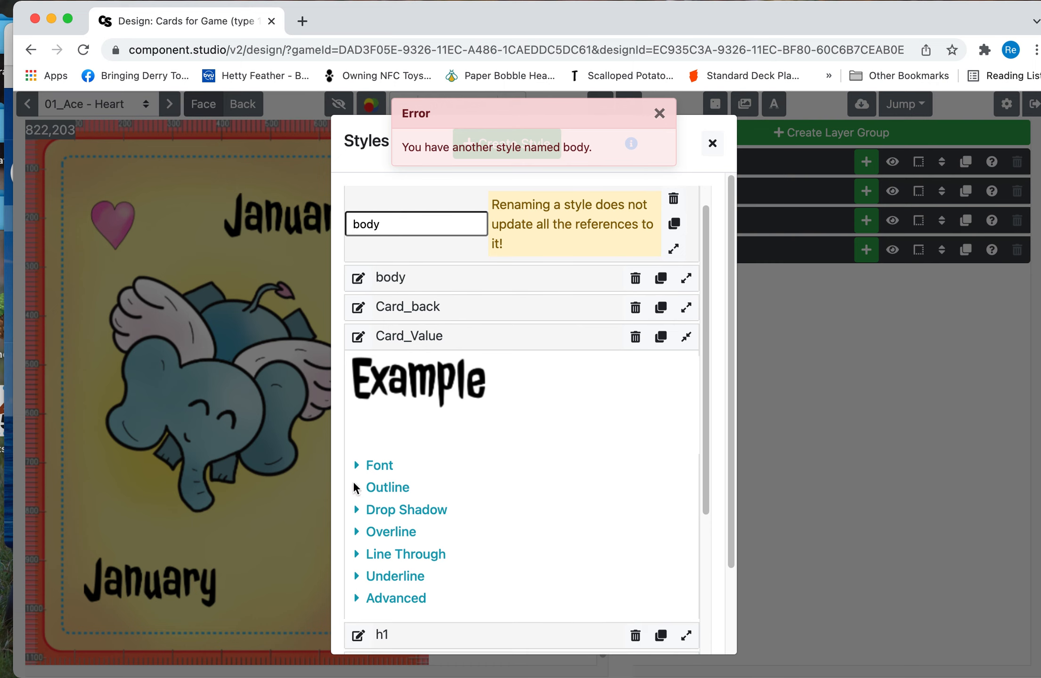
{"action": "left_click", "coordinate": [358, 471]}
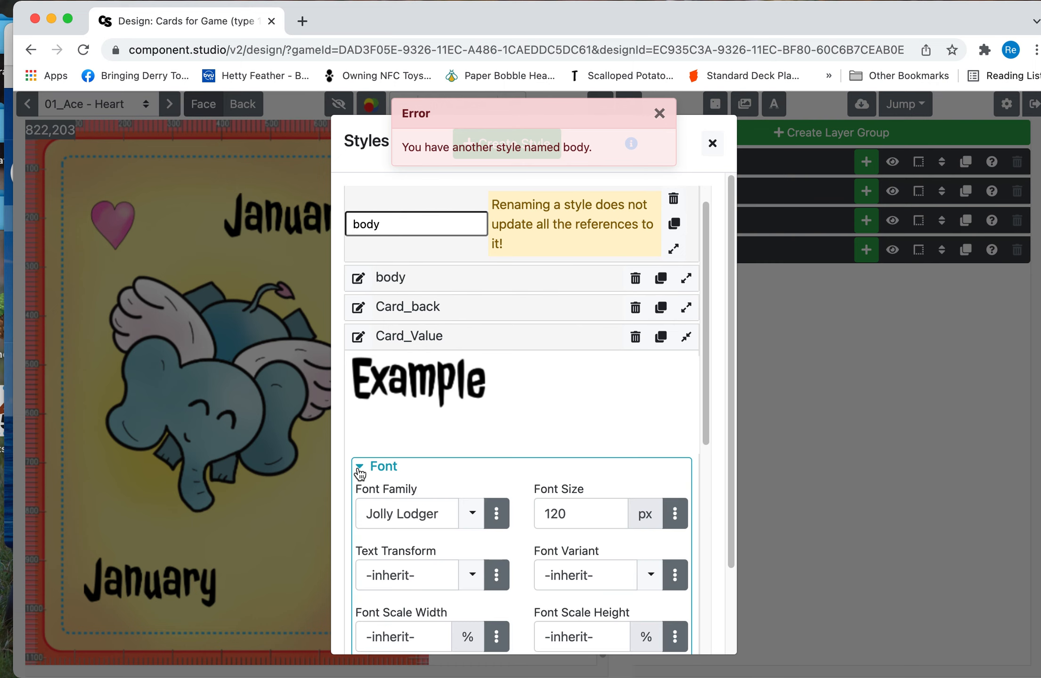
{"action": "left_click", "coordinate": [473, 514]}
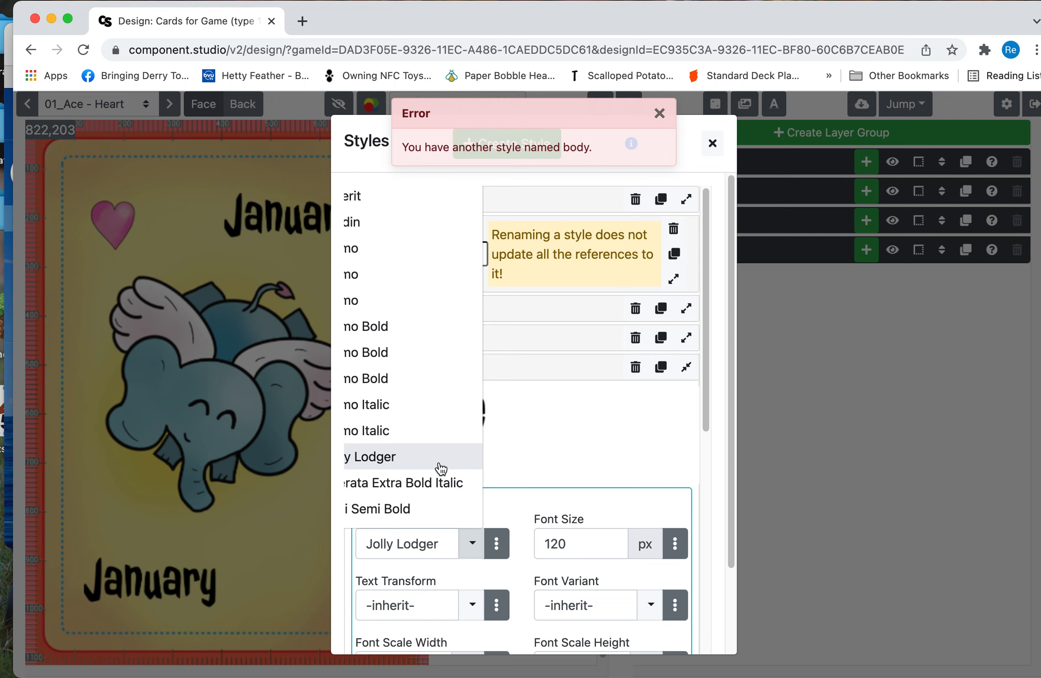
{"action": "left_click", "coordinate": [737, 408]}
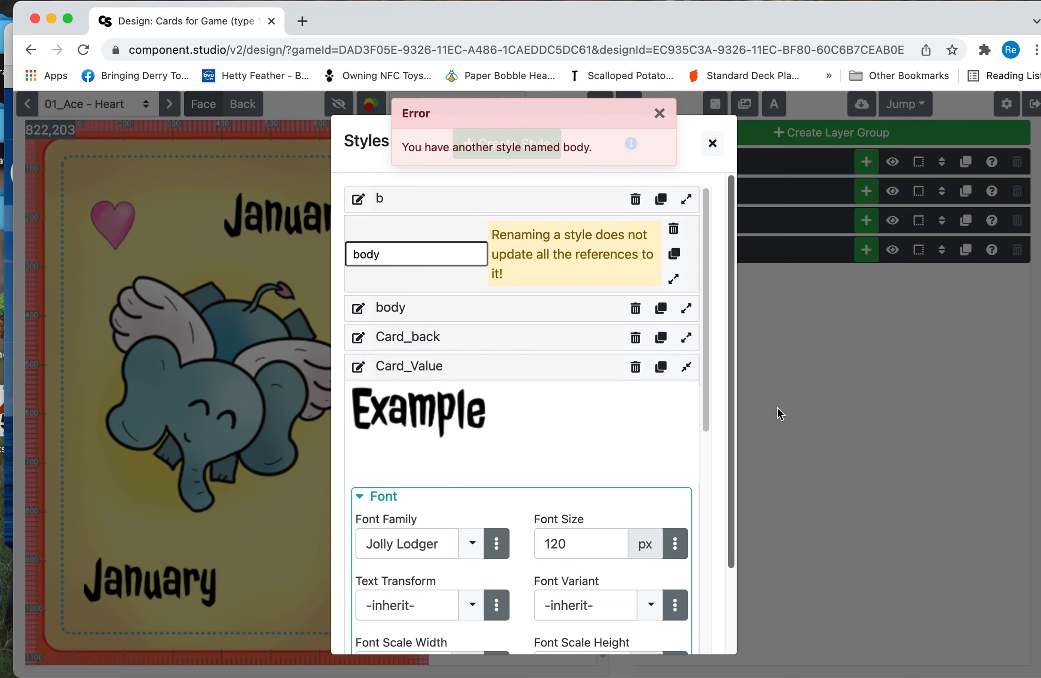
{"action": "left_click", "coordinate": [471, 549]}
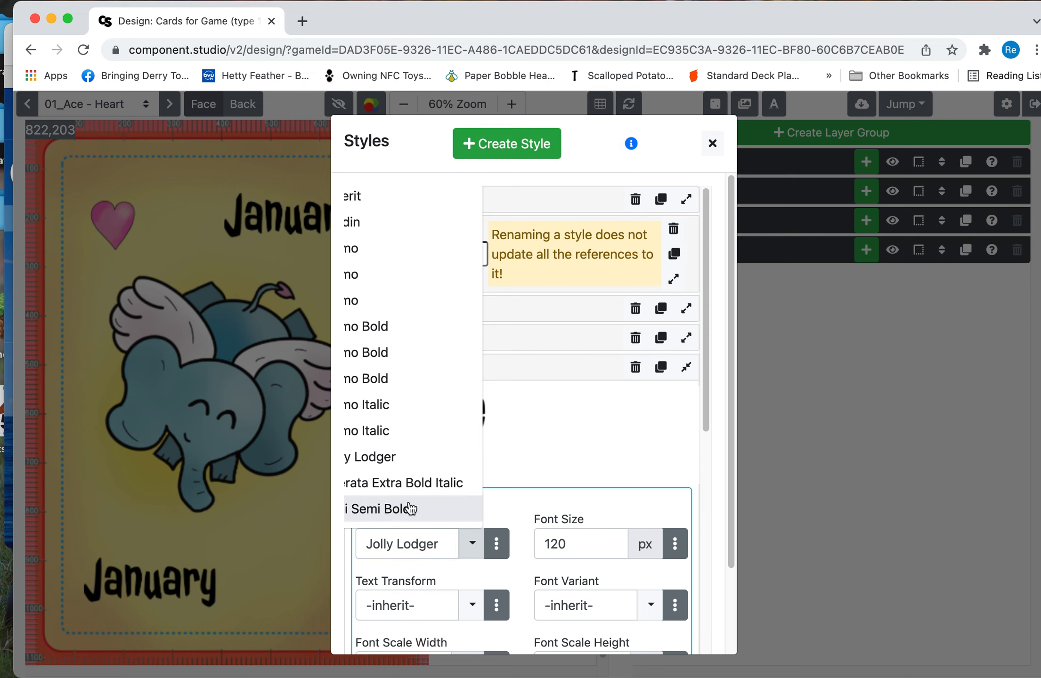
{"action": "left_click", "coordinate": [404, 457]}
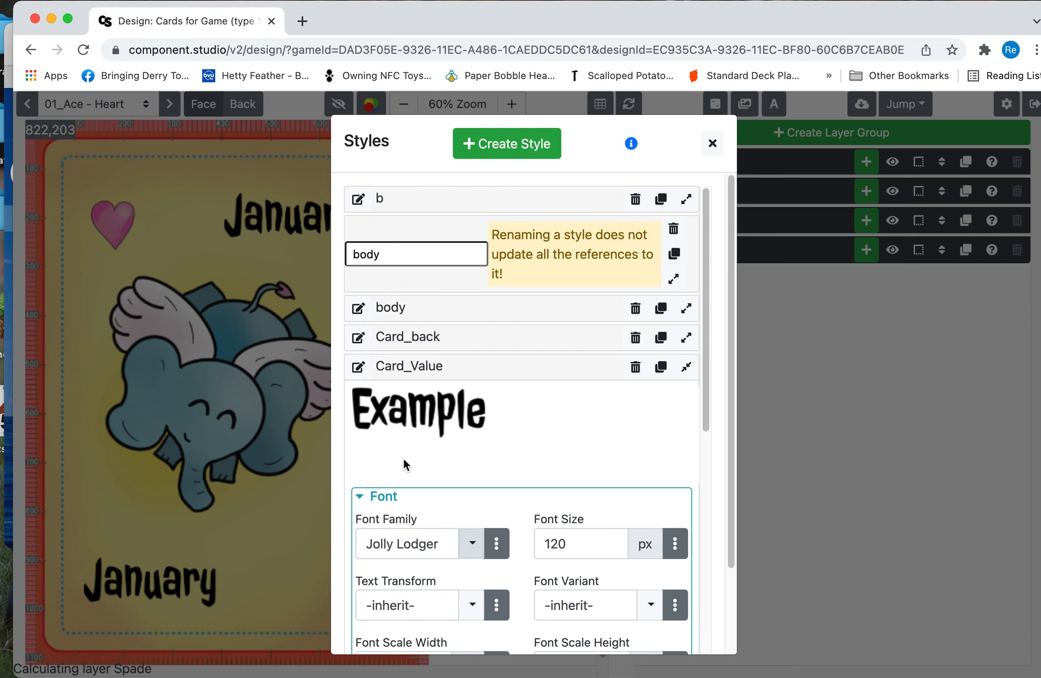
{"action": "left_click", "coordinate": [472, 547]}
{"action": "left_click", "coordinate": [431, 504]}
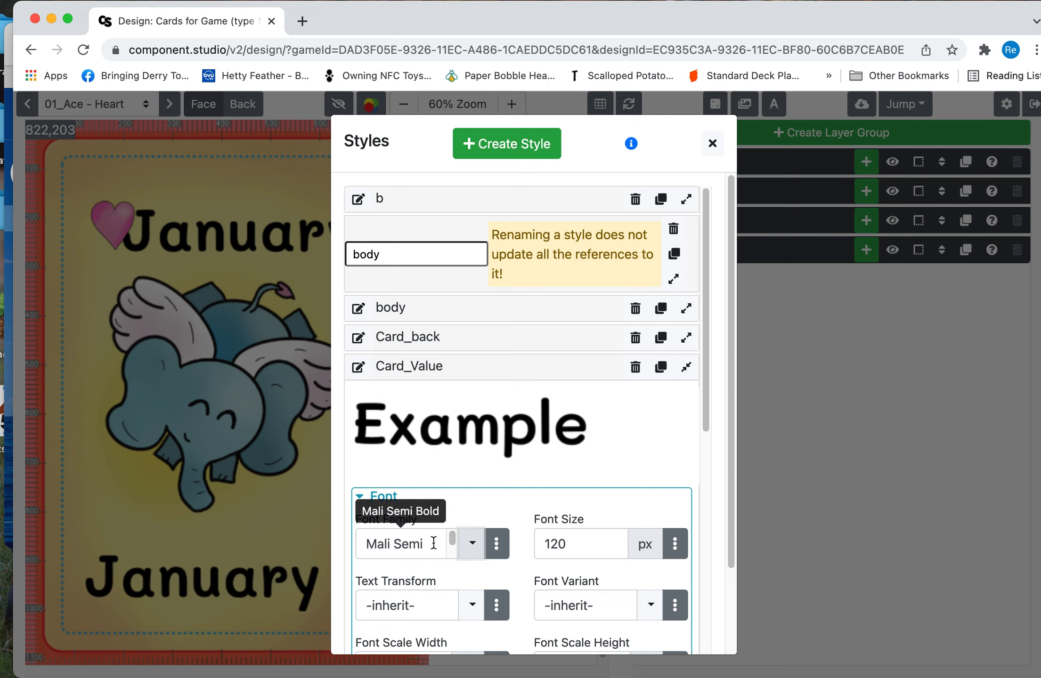
Set the font family of the Card_Value style to Aladin and close the text styles.
{"action": "left_click", "coordinate": [470, 546]}
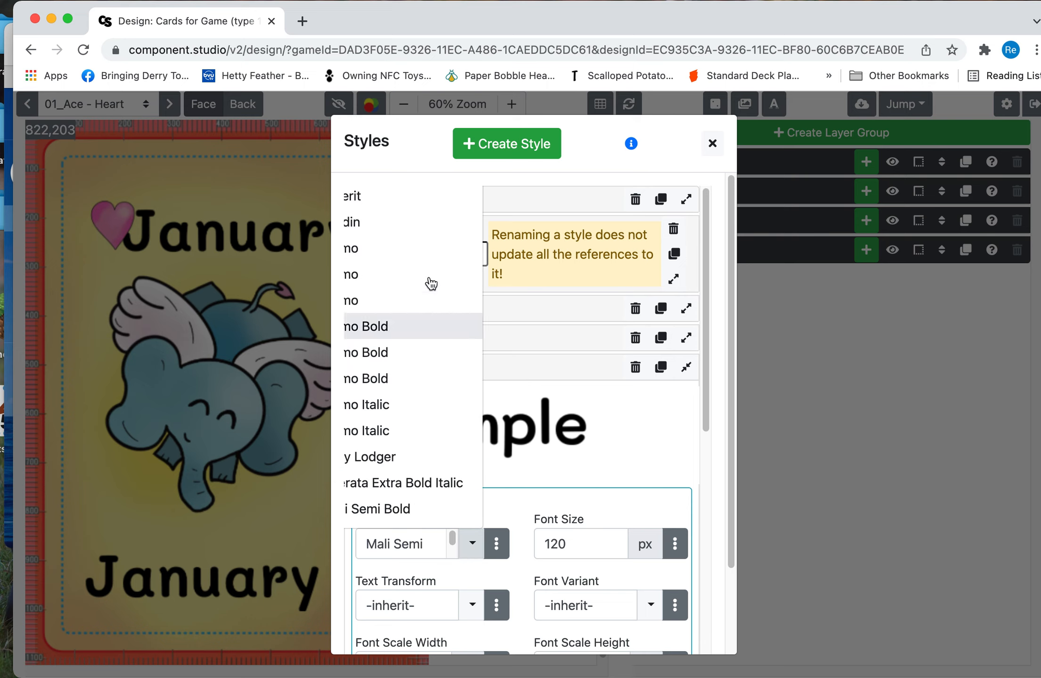
{"action": "left_click", "coordinate": [406, 180]}
{"action": "left_click", "coordinate": [472, 545]}
{"action": "left_click", "coordinate": [367, 228]}
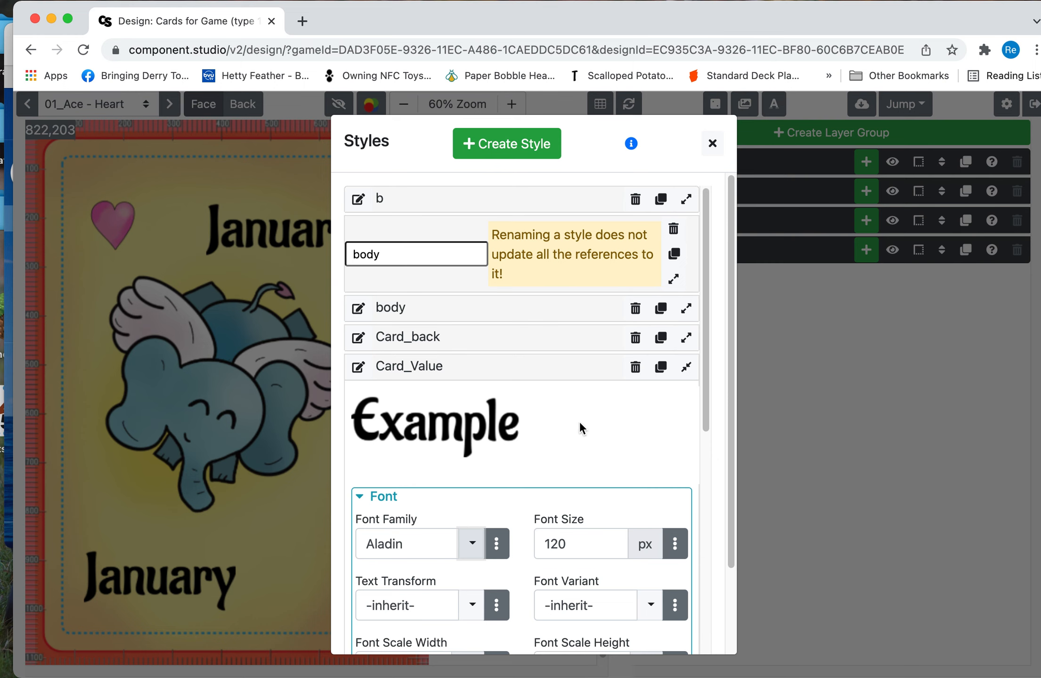
{"action": "scroll", "coordinate": [579, 427], "scroll_direction": "down", "scroll_amount": 10}
{"action": "scroll", "coordinate": [578, 448], "scroll_direction": "up", "scroll_amount": 5}
{"action": "scroll", "coordinate": [580, 450], "scroll_direction": "down", "scroll_amount": 8}
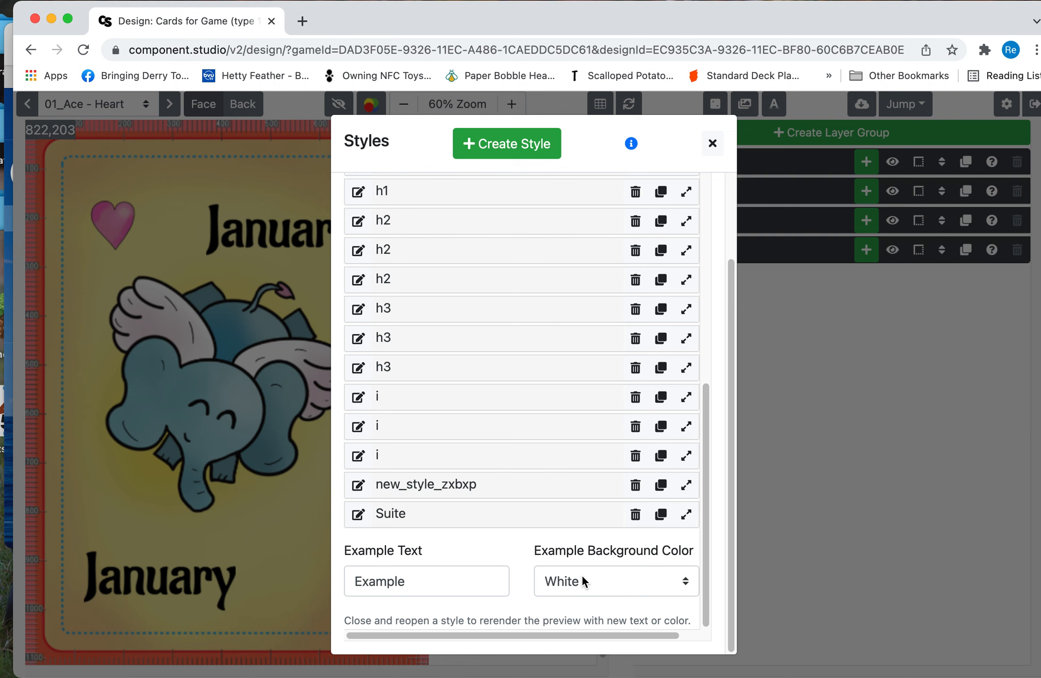
{"action": "left_click", "coordinate": [830, 444]}
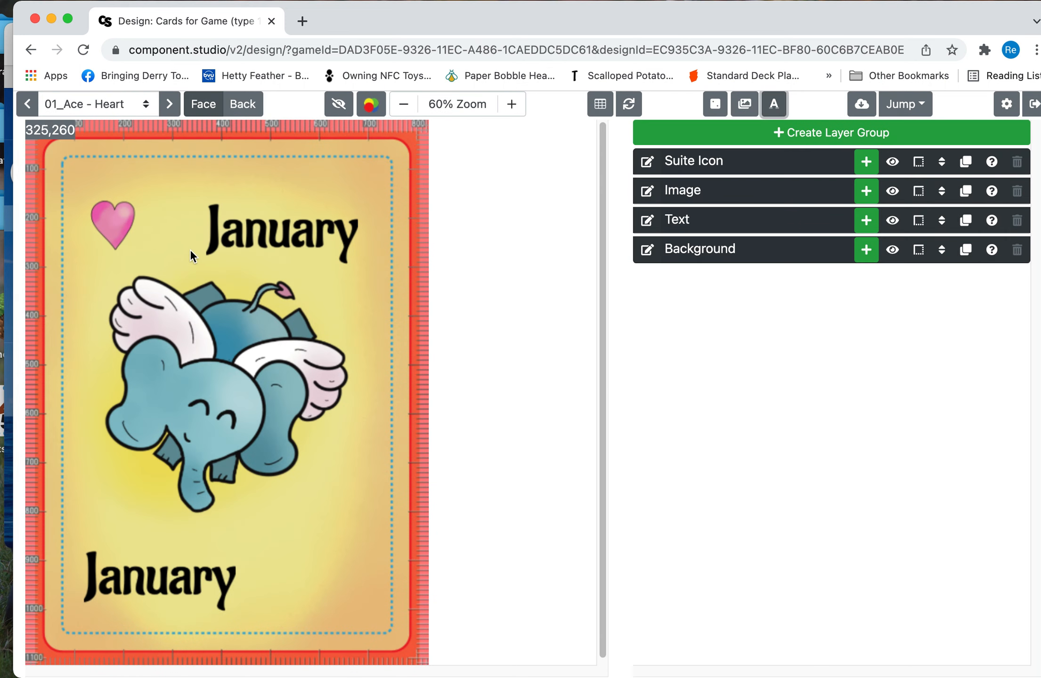
Preview the restyled text on the 01_Ace Diamond and Club cards and on 02_card - Heart.
{"action": "left_click", "coordinate": [167, 105]}
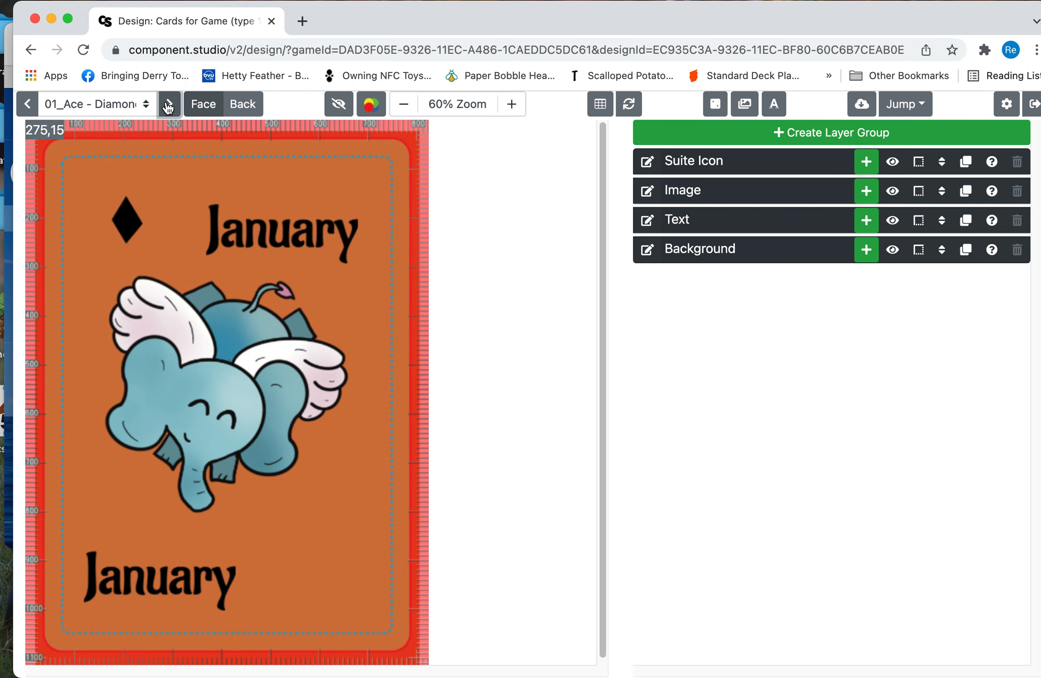
{"action": "left_click", "coordinate": [167, 105]}
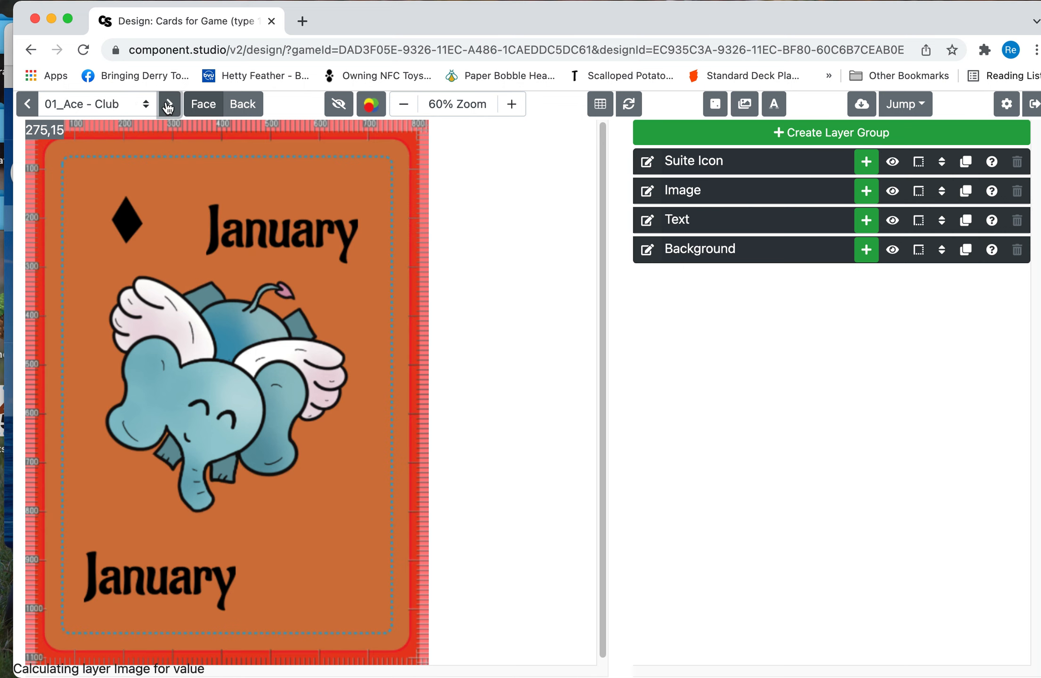
{"action": "left_click", "coordinate": [104, 103]}
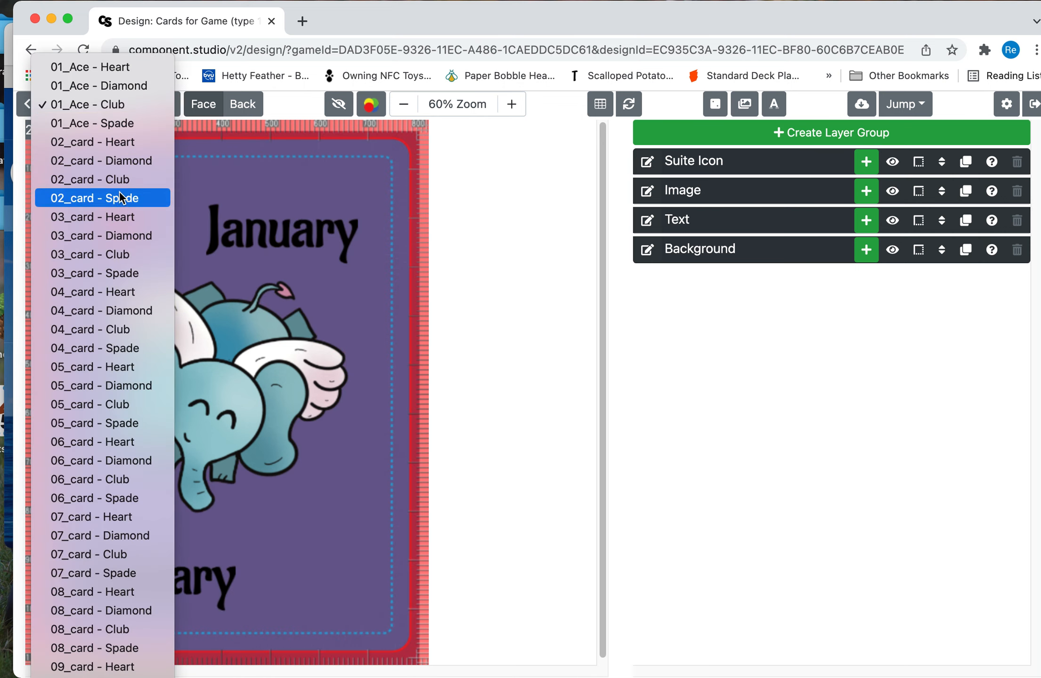
{"action": "left_click", "coordinate": [132, 143]}
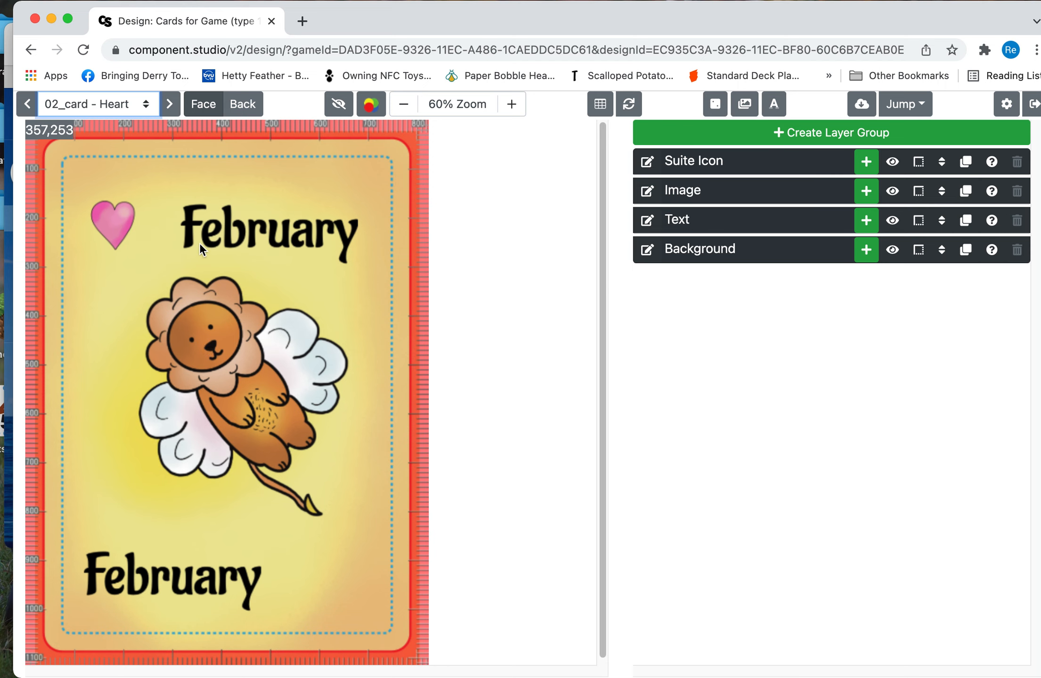
Switch to the back of the card and delete the Color Gradient layer from the Back of card group.
{"action": "left_click", "coordinate": [243, 104]}
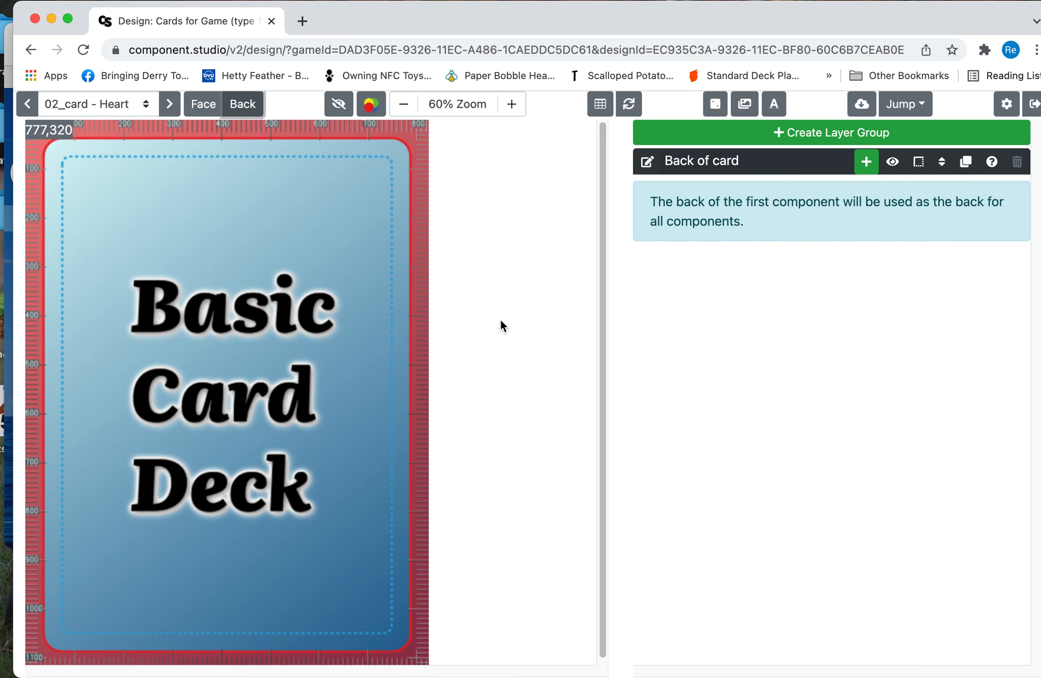
{"action": "left_click", "coordinate": [792, 166]}
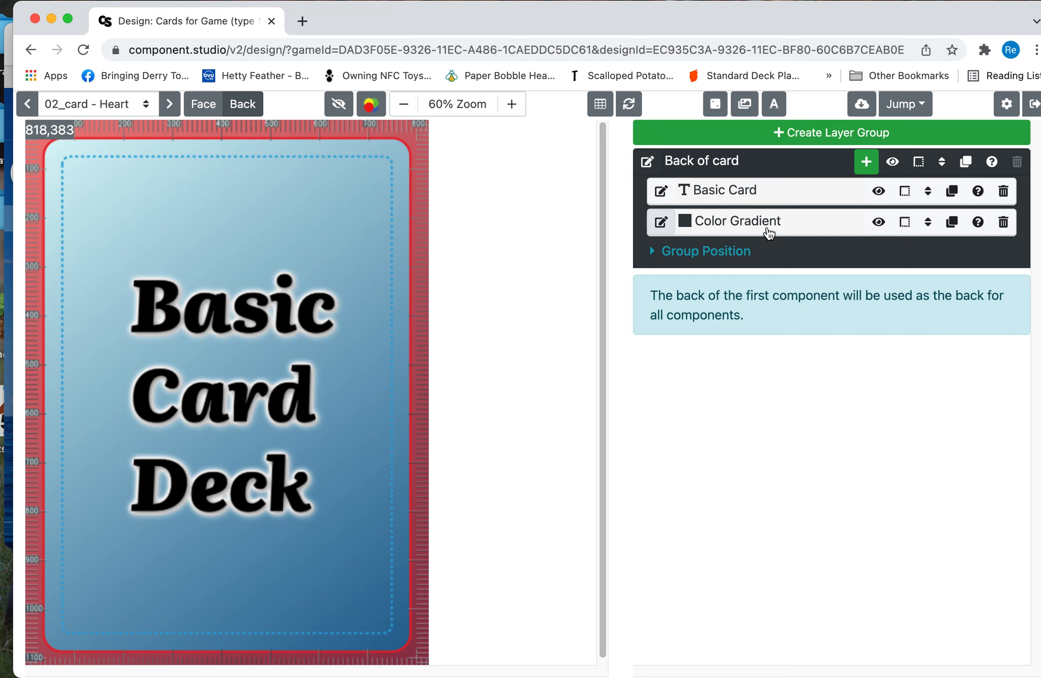
{"action": "left_click", "coordinate": [1004, 222]}
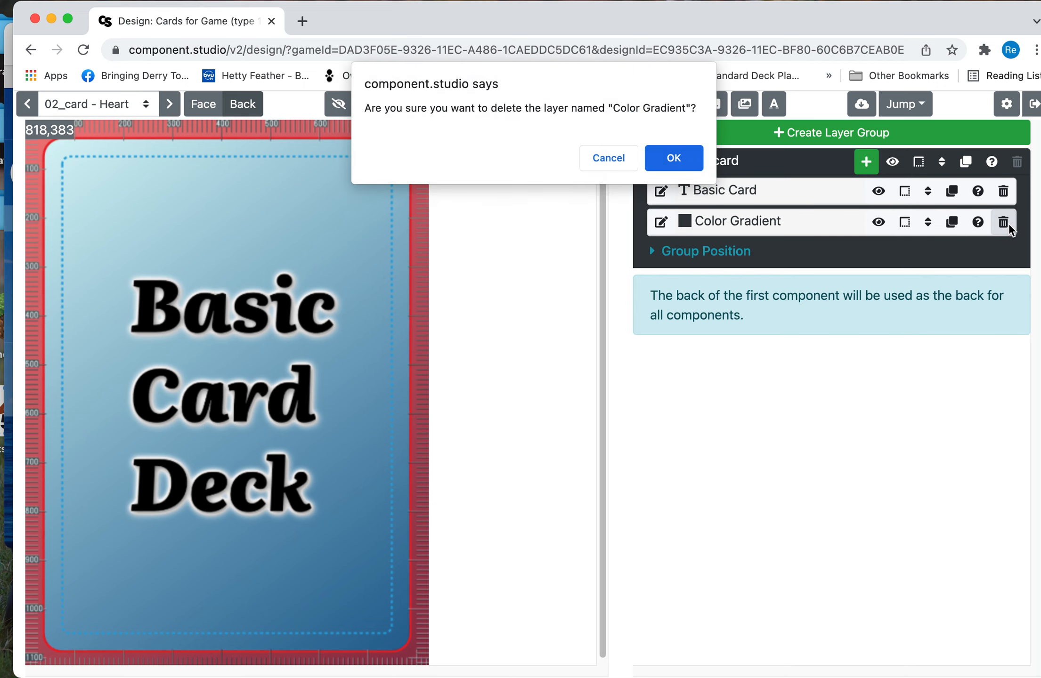
{"action": "left_click", "coordinate": [673, 156]}
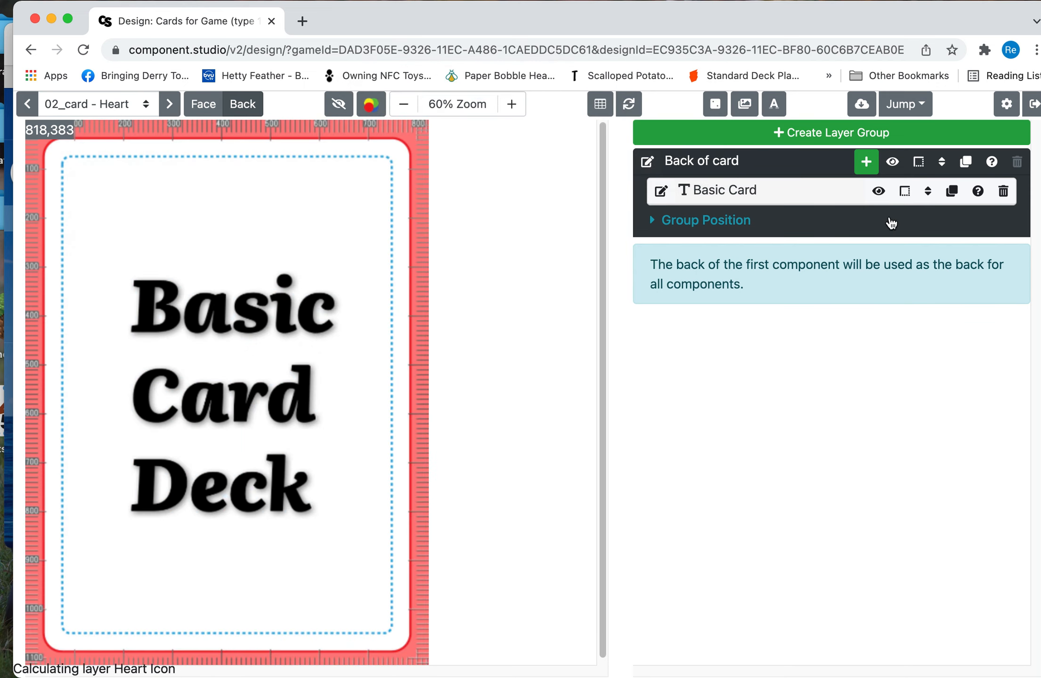
Add an image layer to the Back of card group and set its image to Back_Background_ from Moon Magic Monthly.
{"action": "left_click", "coordinate": [867, 161]}
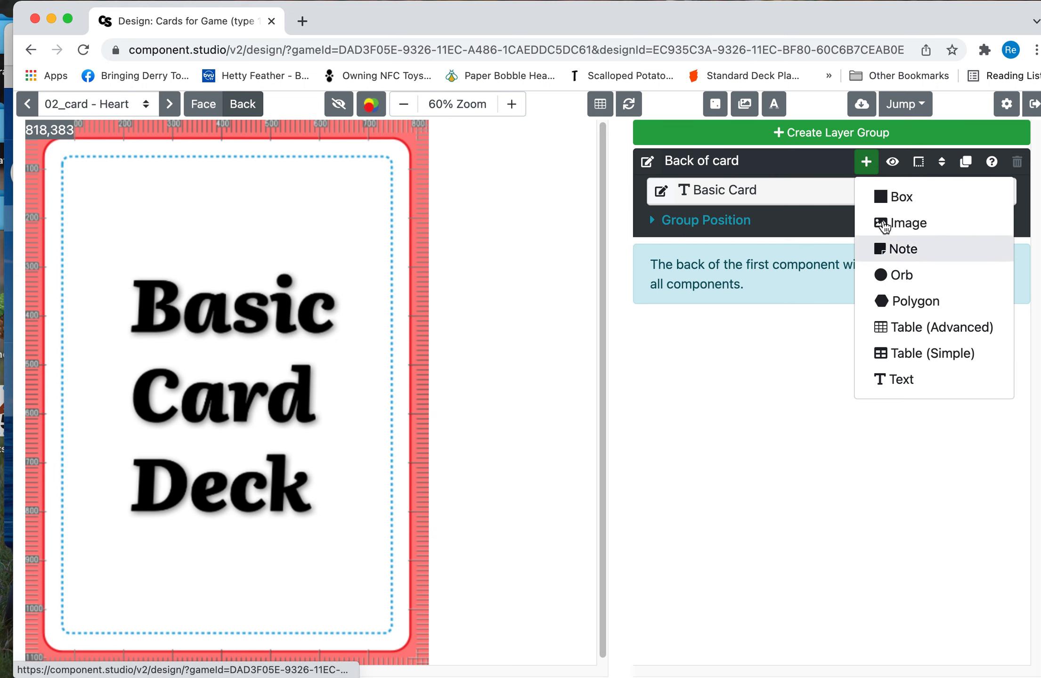
{"action": "left_click", "coordinate": [883, 222]}
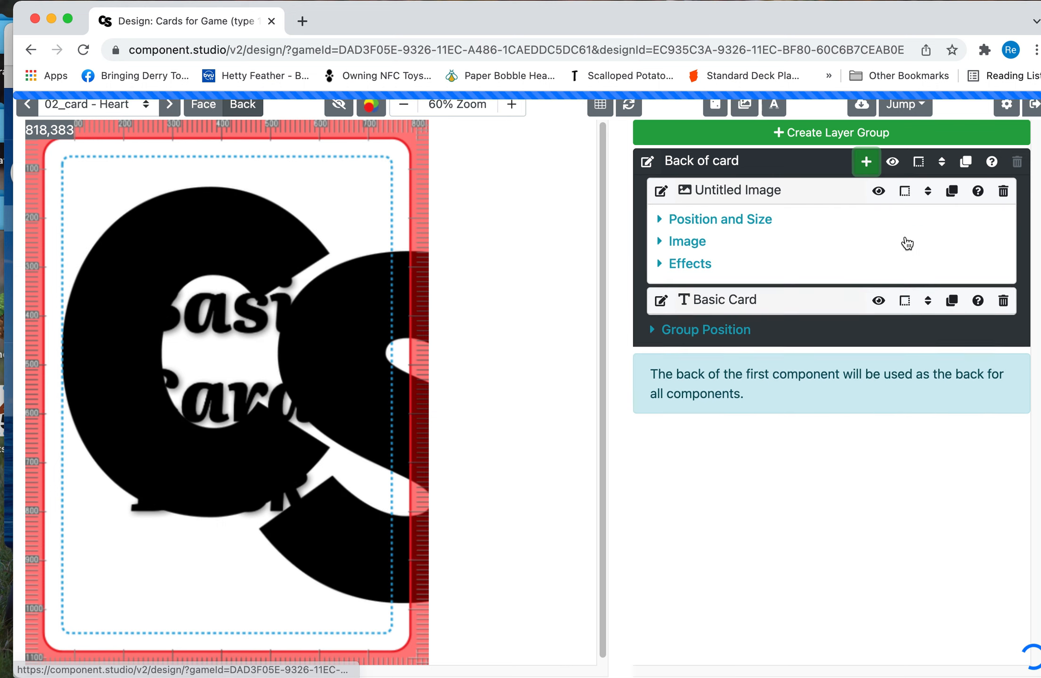
{"action": "left_click", "coordinate": [695, 246]}
{"action": "left_click", "coordinate": [806, 289]}
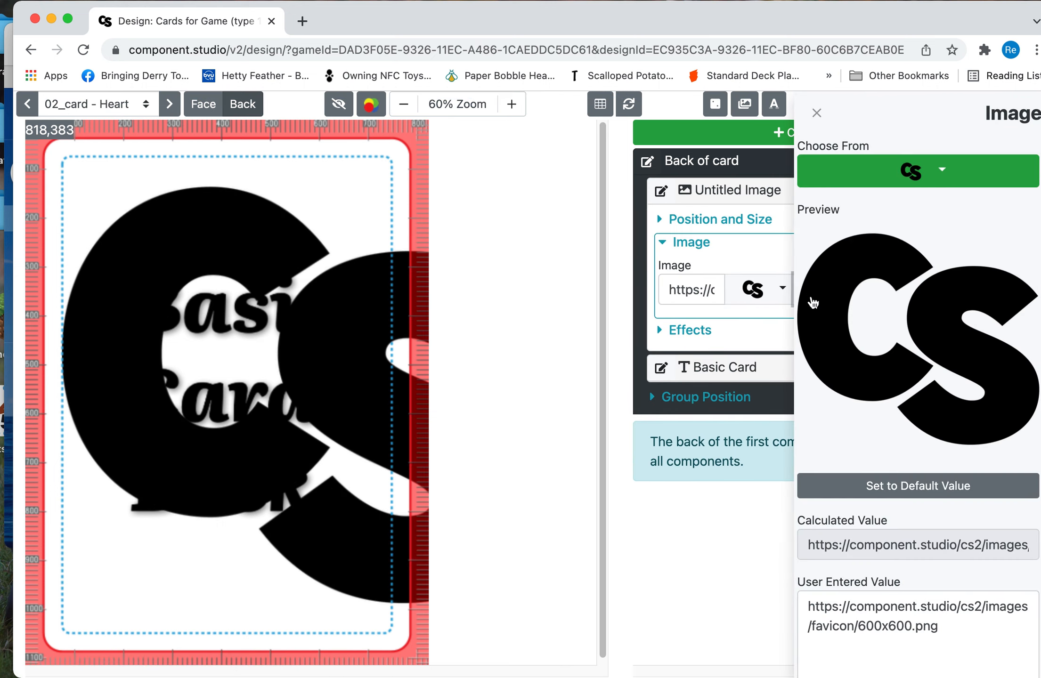
{"action": "left_click", "coordinate": [925, 176]}
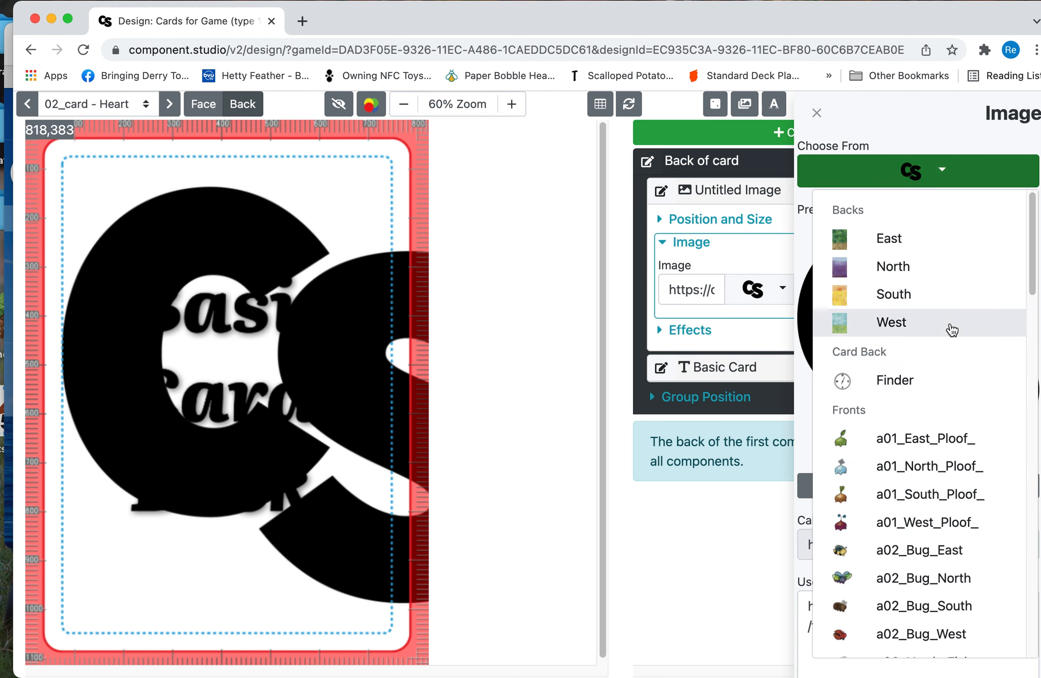
{"action": "scroll", "coordinate": [952, 330], "scroll_direction": "down", "scroll_amount": 4}
{"action": "scroll", "coordinate": [952, 329], "scroll_direction": "up", "scroll_amount": 1}
{"action": "scroll", "coordinate": [952, 330], "scroll_direction": "down", "scroll_amount": 7}
{"action": "scroll", "coordinate": [952, 329], "scroll_direction": "down", "scroll_amount": 5}
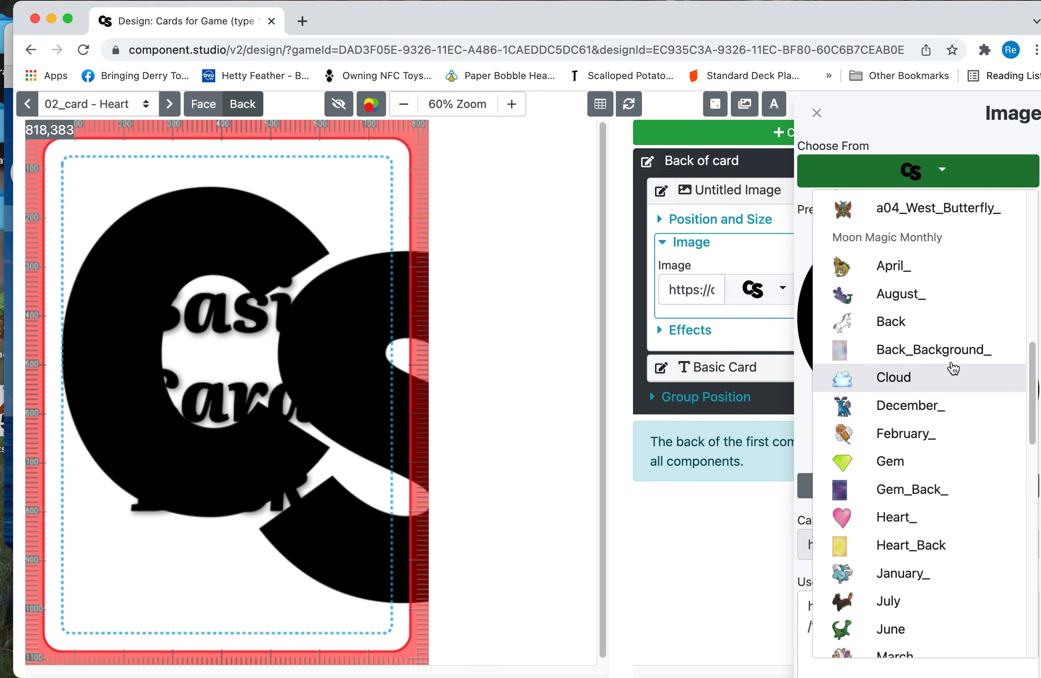
{"action": "left_click", "coordinate": [941, 346]}
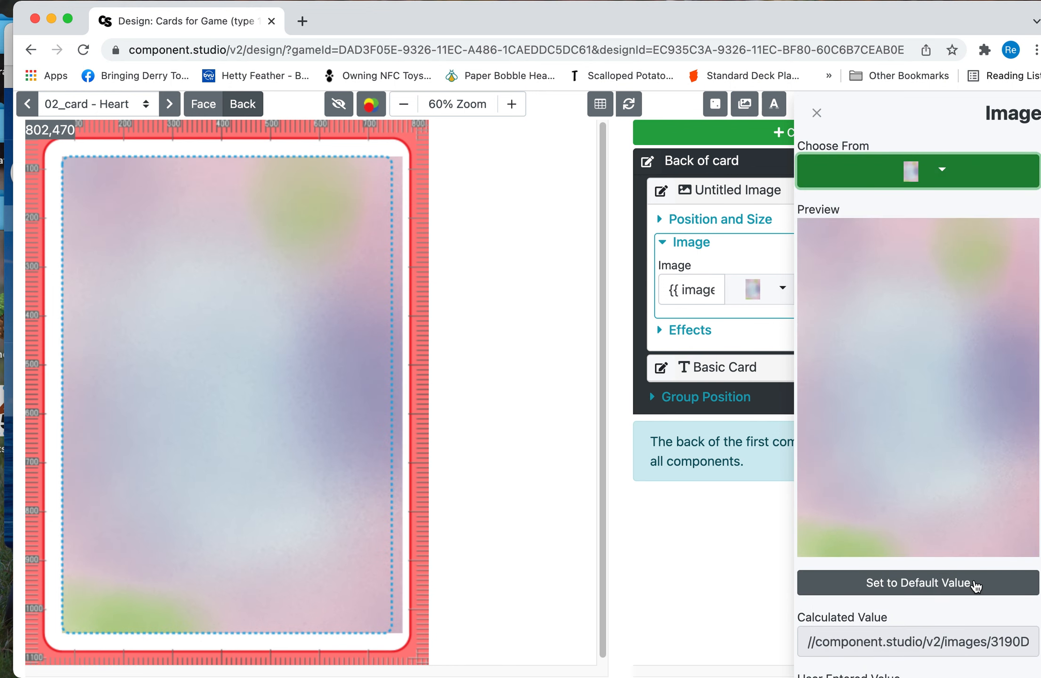
{"action": "left_click", "coordinate": [686, 482]}
{"action": "left_click", "coordinate": [264, 306]}
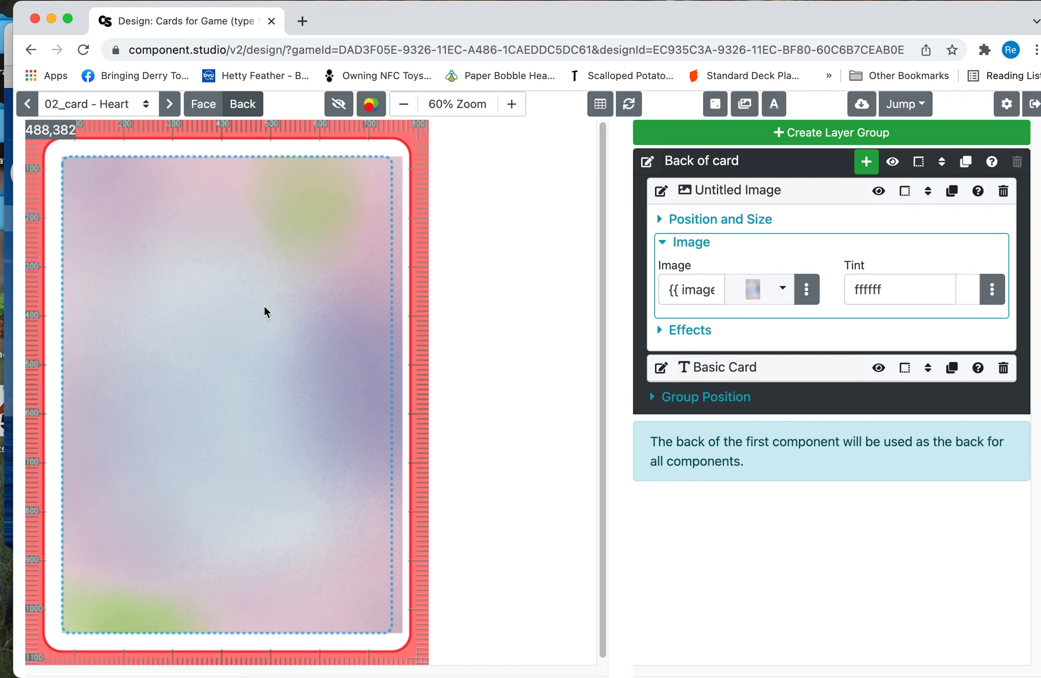
Set the Left (X) position of the card back's background image to 50 px.
{"action": "left_click", "coordinate": [702, 221]}
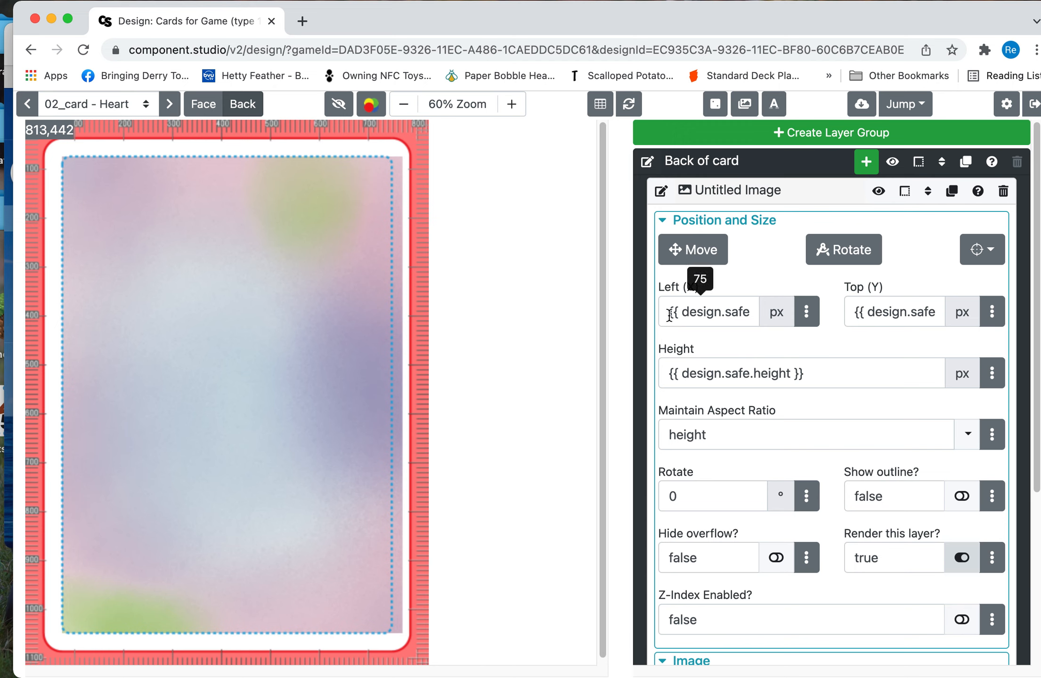
{"action": "left_click_drag", "start_coordinate": [669, 314], "coordinate": [793, 327]}
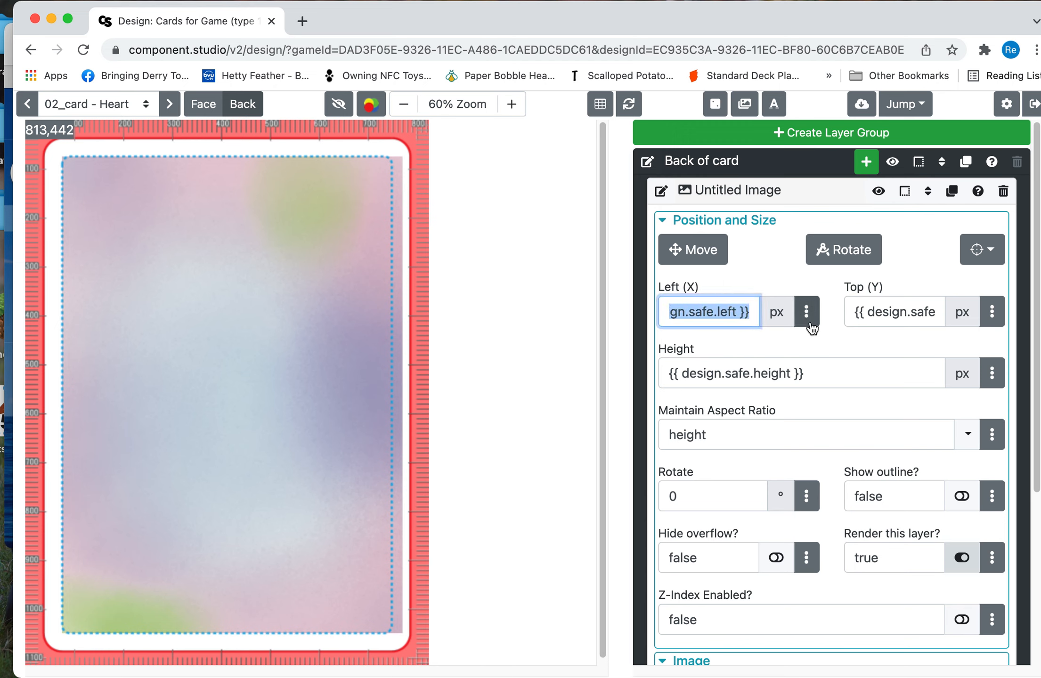
{"action": "type", "text": "500"}
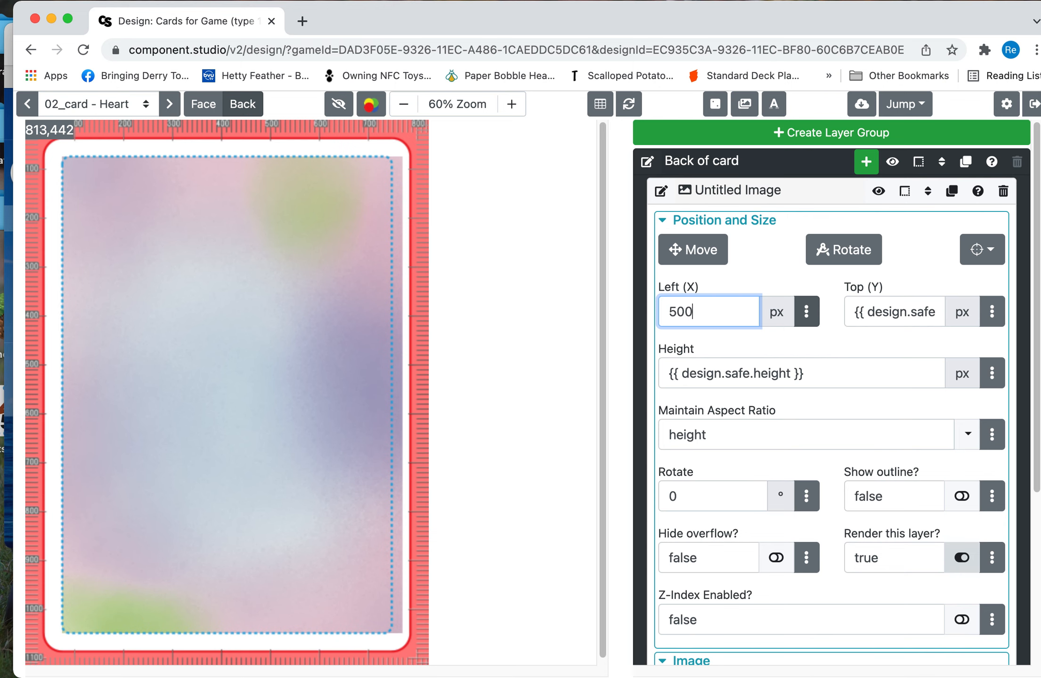
{"action": "key", "text": "super+a"}
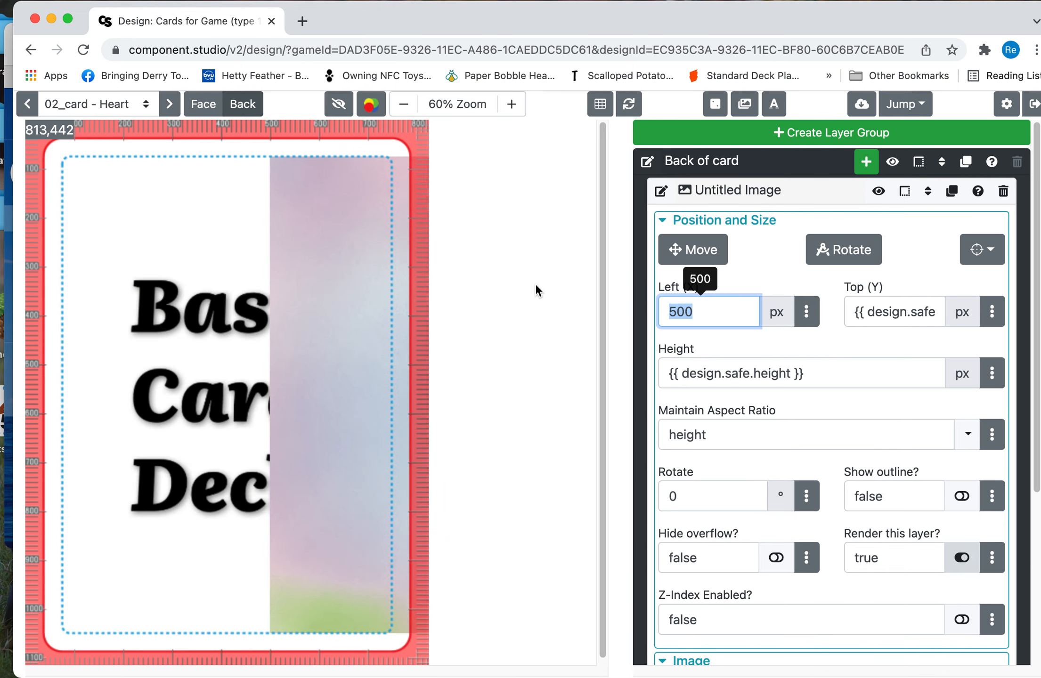
{"action": "key", "text": "BackSpace"}
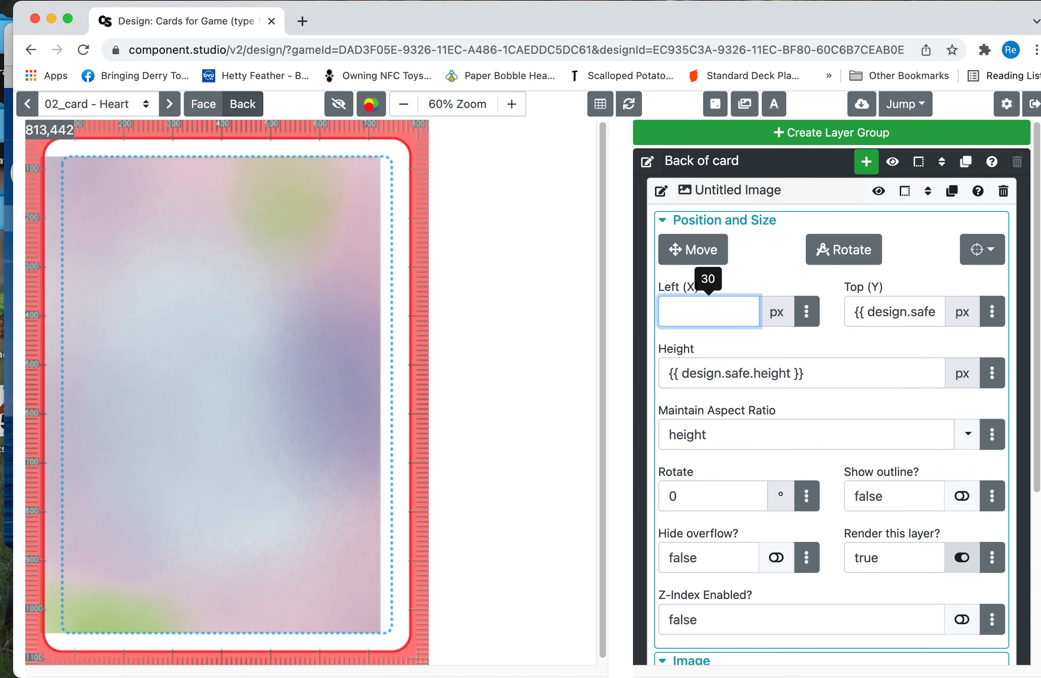
{"action": "type", "text": "45"}
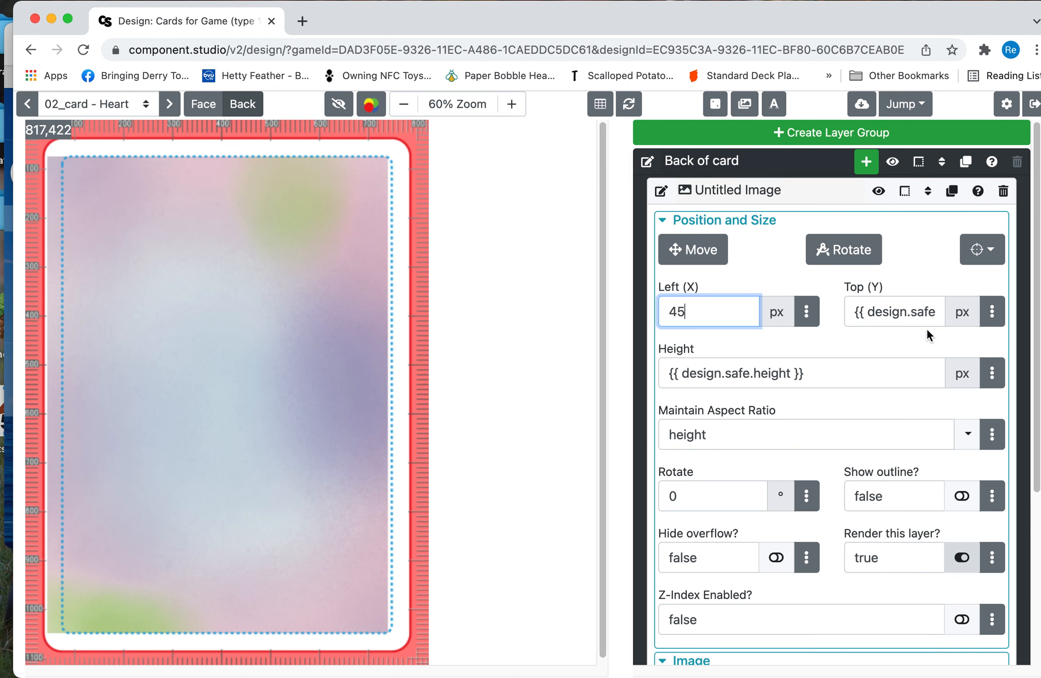
{"action": "mouse_move", "coordinate": [859, 312]}
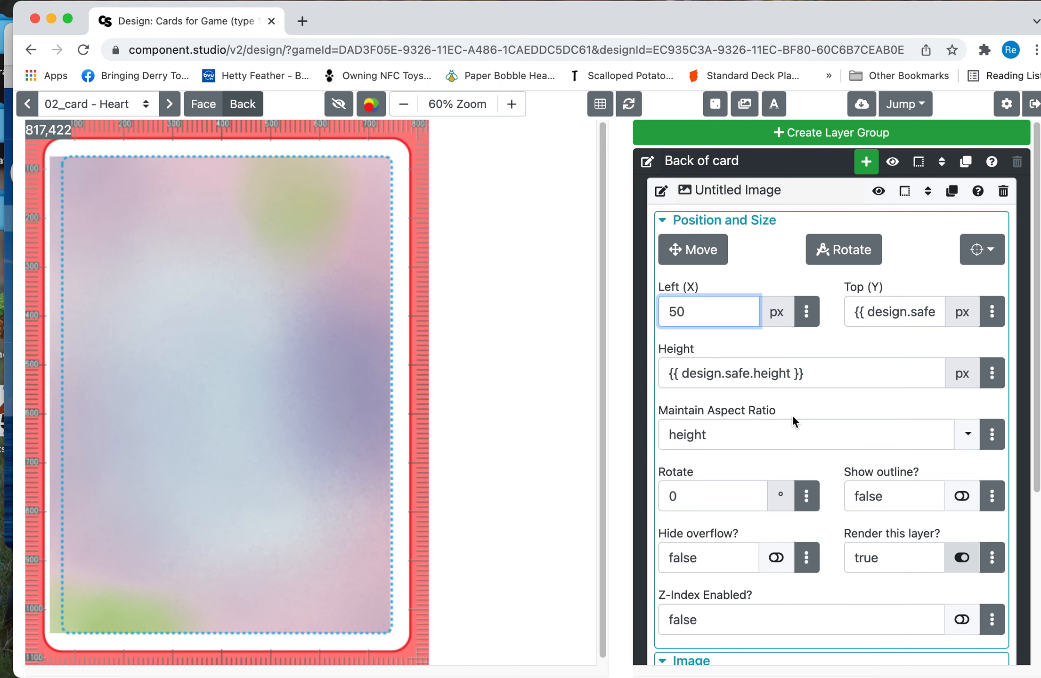
{"action": "left_click", "coordinate": [687, 436]}
{"action": "double_click", "coordinate": [687, 436]}
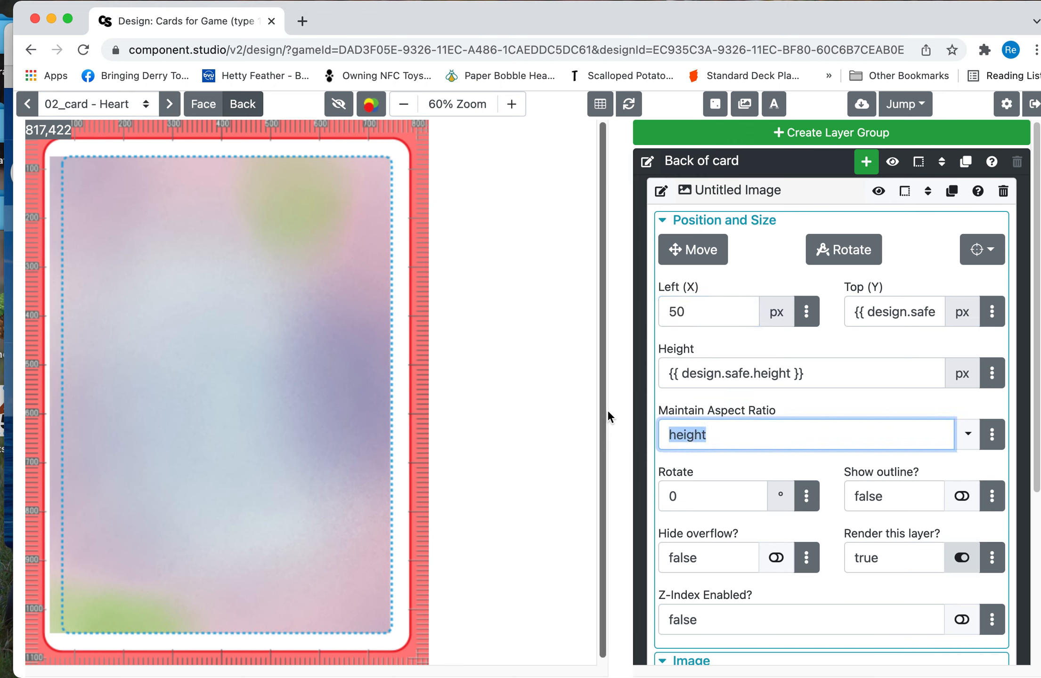
{"action": "type", "text": "500"}
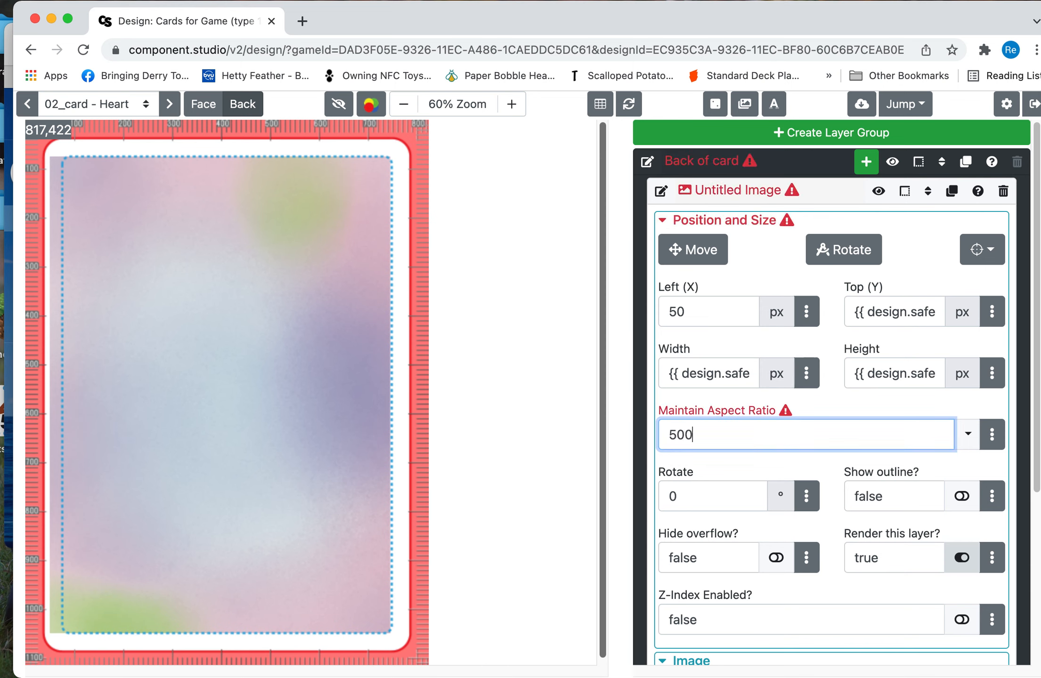
{"action": "double_click", "coordinate": [758, 436]}
{"action": "key", "text": "BackSpace"}
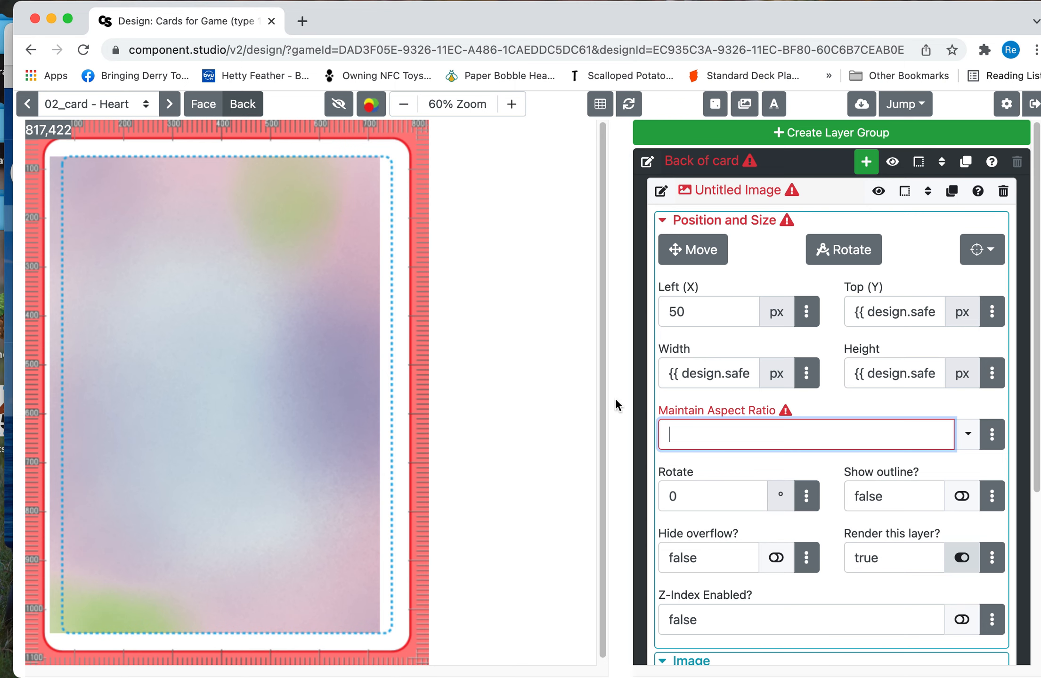
{"action": "left_click", "coordinate": [701, 468]}
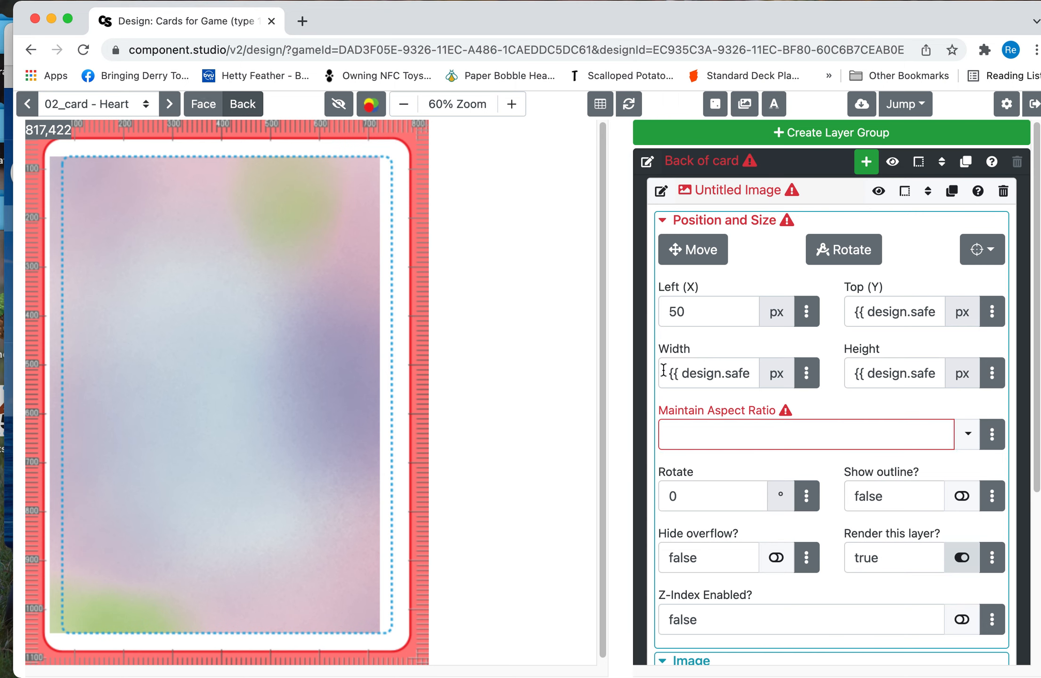
Set the background image's Maintain Aspect Ratio option to Proportional to Width.
{"action": "left_click", "coordinate": [973, 444]}
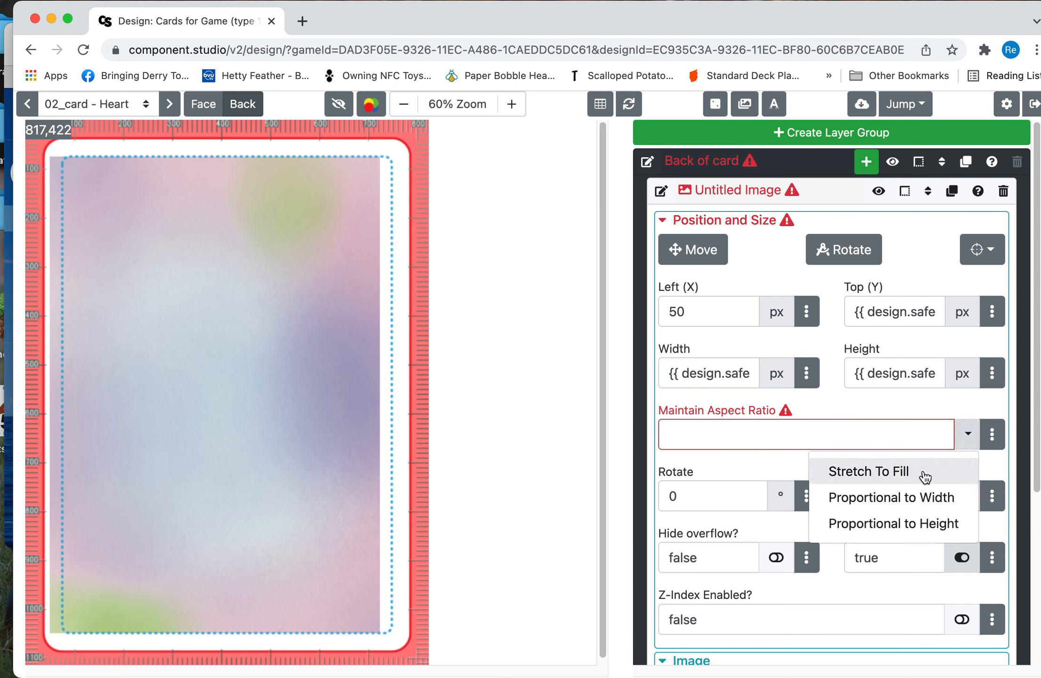
{"action": "left_click", "coordinate": [864, 472]}
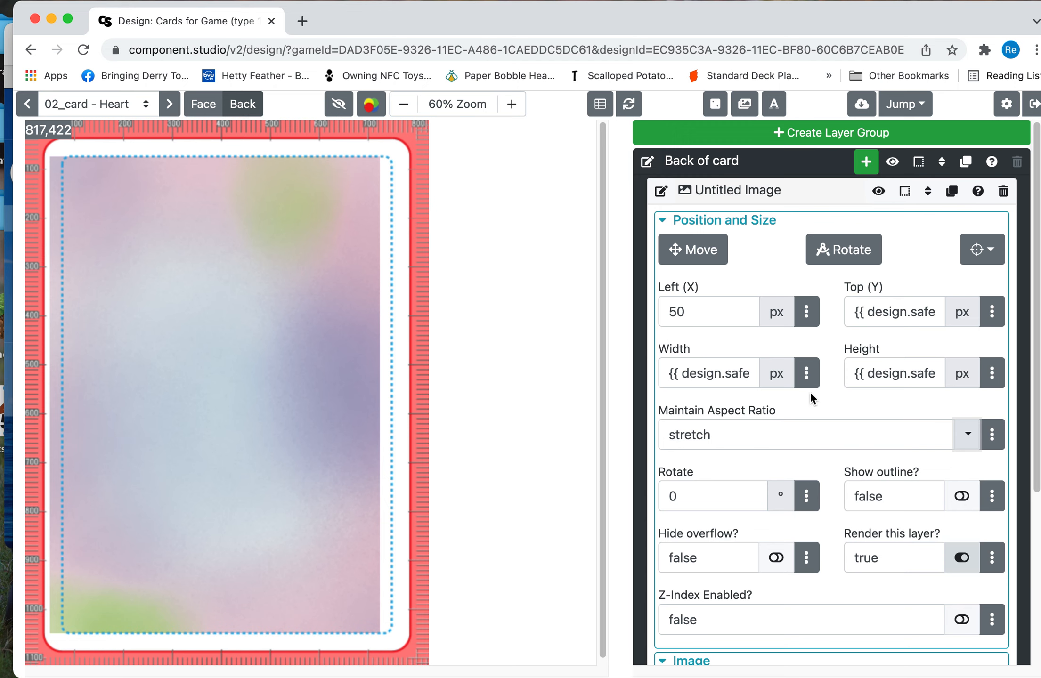
{"action": "left_click", "coordinate": [968, 435]}
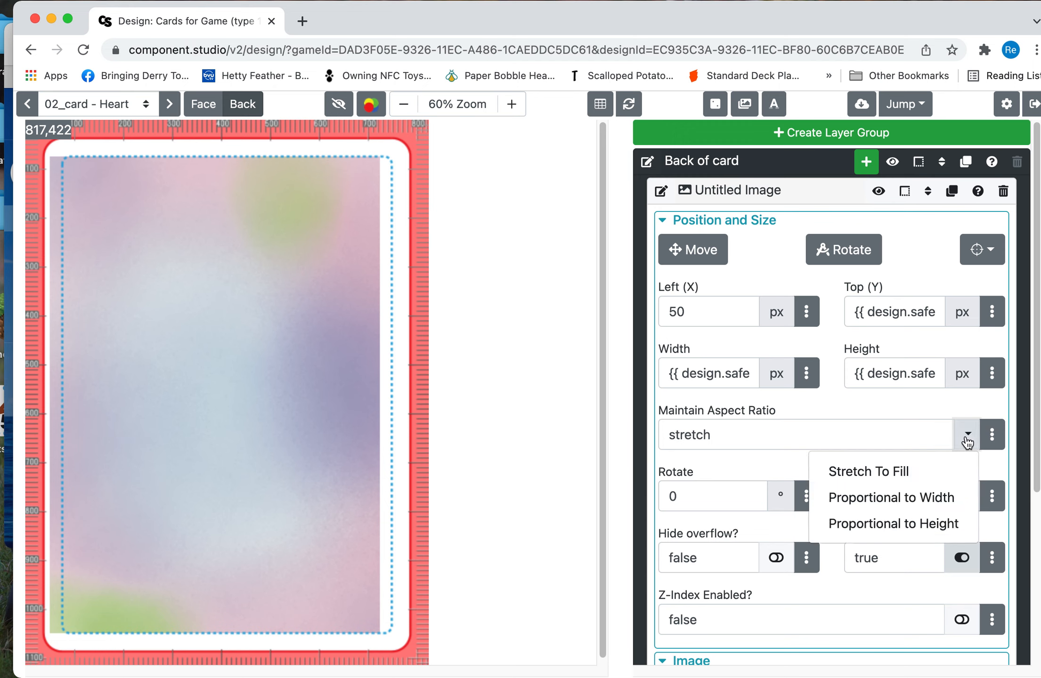
{"action": "left_click", "coordinate": [942, 512]}
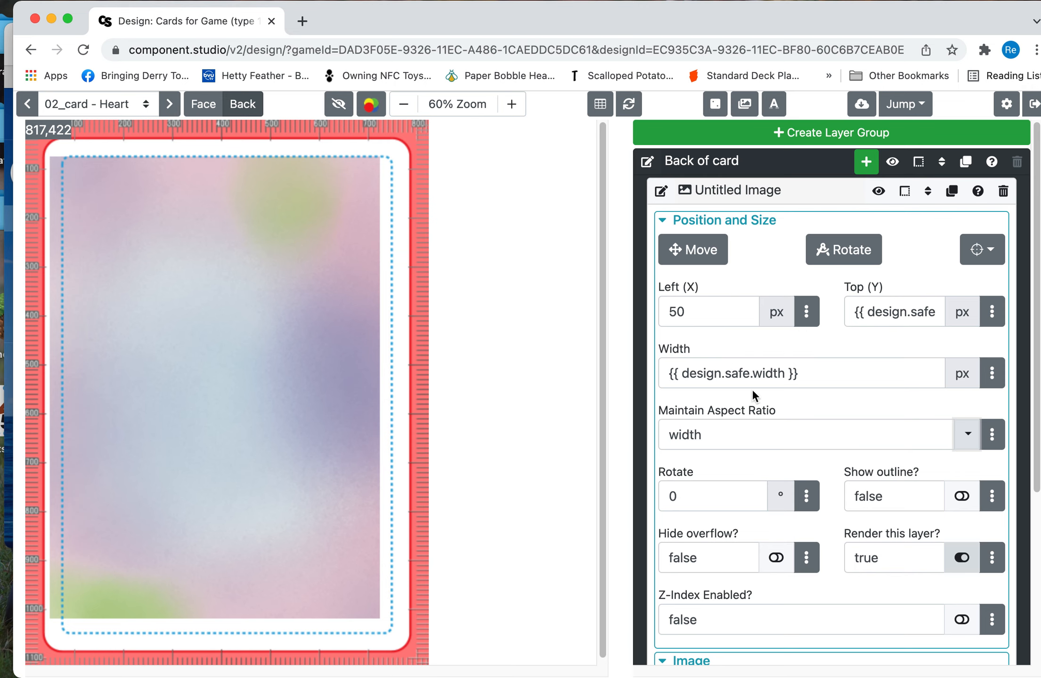
Set the width of the card back's background image to 750 px.
{"action": "left_click_drag", "start_coordinate": [832, 369], "coordinate": [584, 345]}
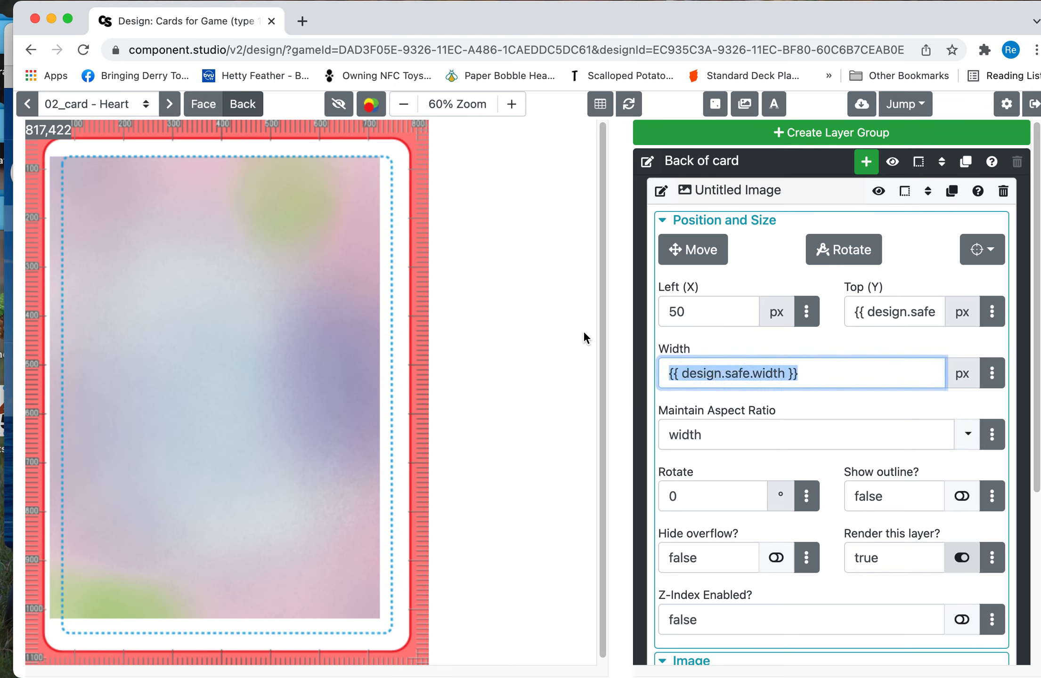
{"action": "type", "text": "600"}
{"action": "key", "text": "BackSpace"}
{"action": "key", "text": "BackSpace"}
{"action": "type", "text": "00"}
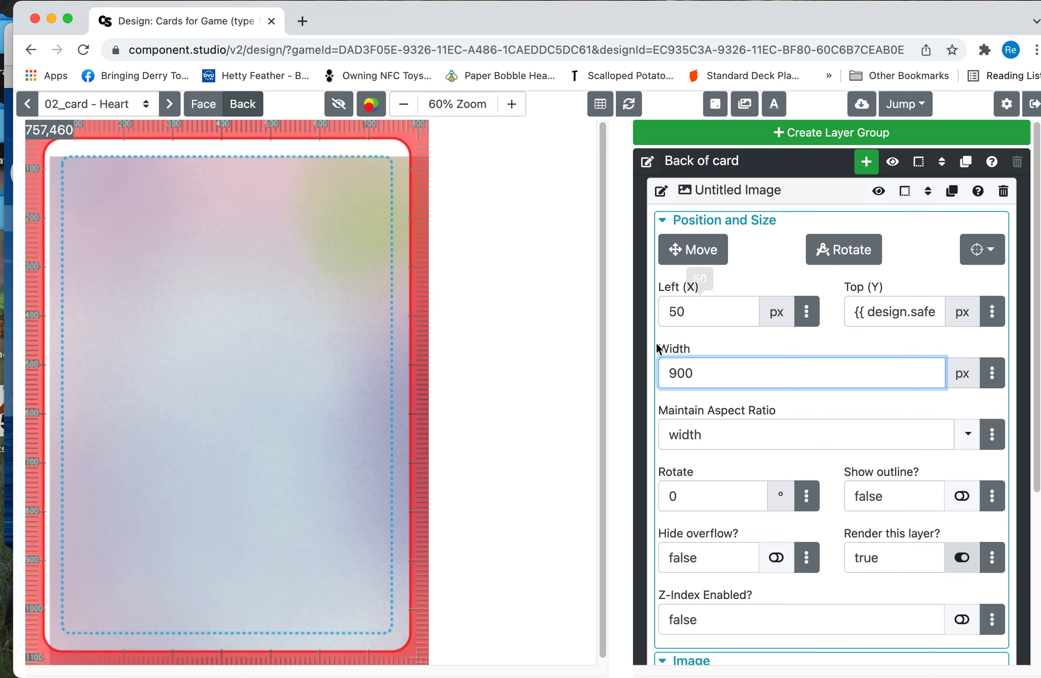
{"action": "key", "text": "BackSpace"}
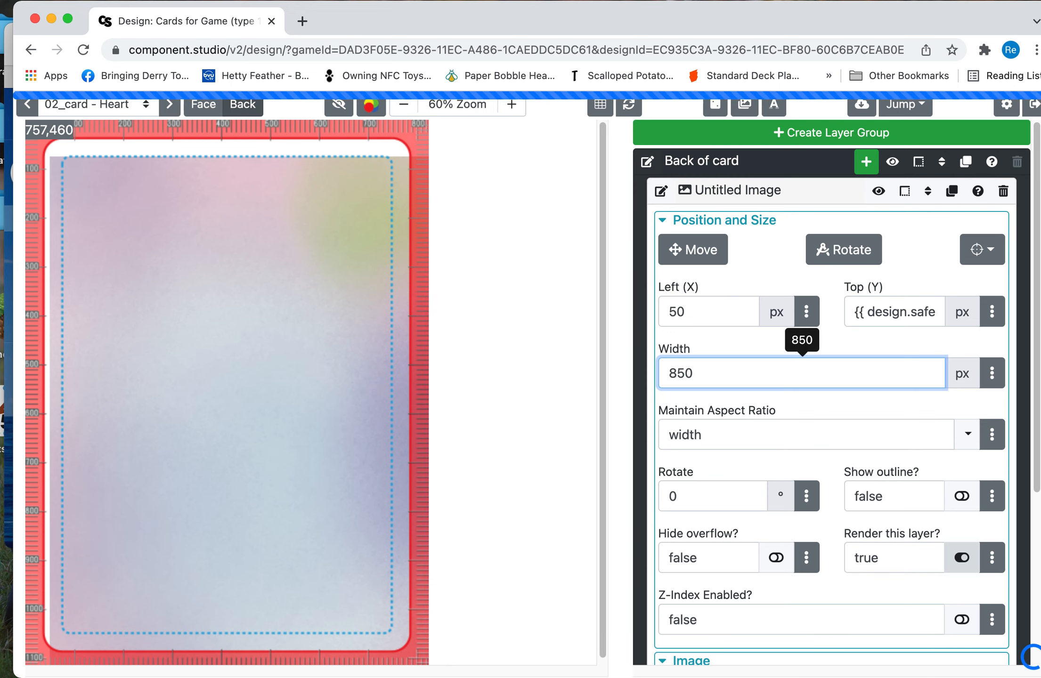
{"action": "key", "text": "BackSpace"}
{"action": "key", "text": "BackSpace"}
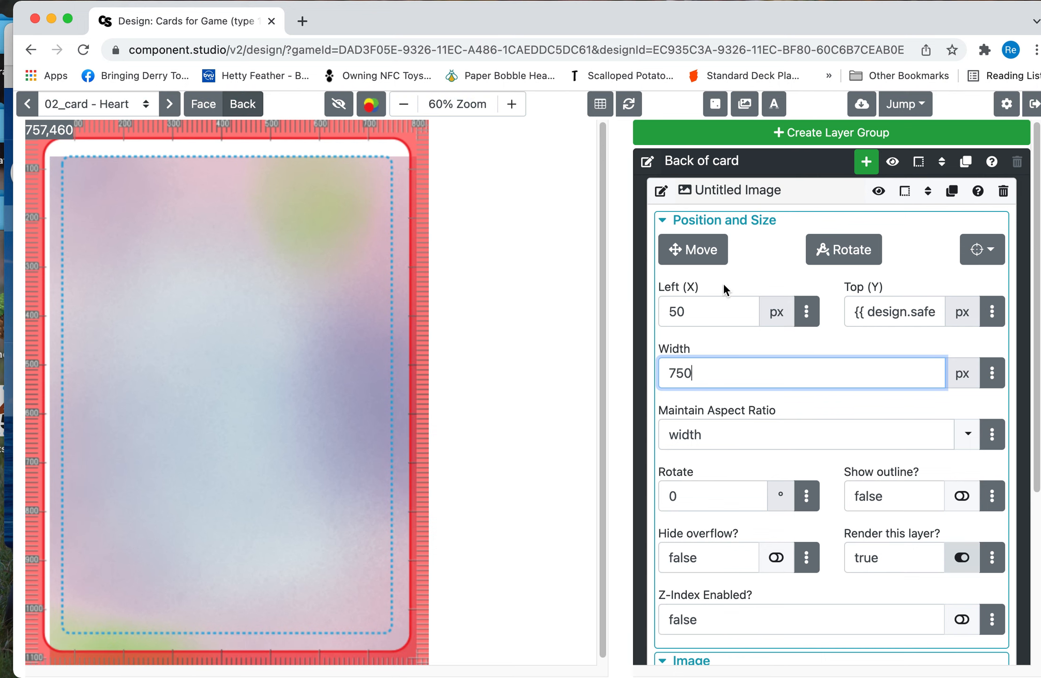
Move the background image to about X 37 px, Y 38 px so it covers the whole card back.
{"action": "left_click", "coordinate": [712, 251]}
{"action": "left_click_drag", "start_coordinate": [184, 365], "coordinate": [226, 396]}
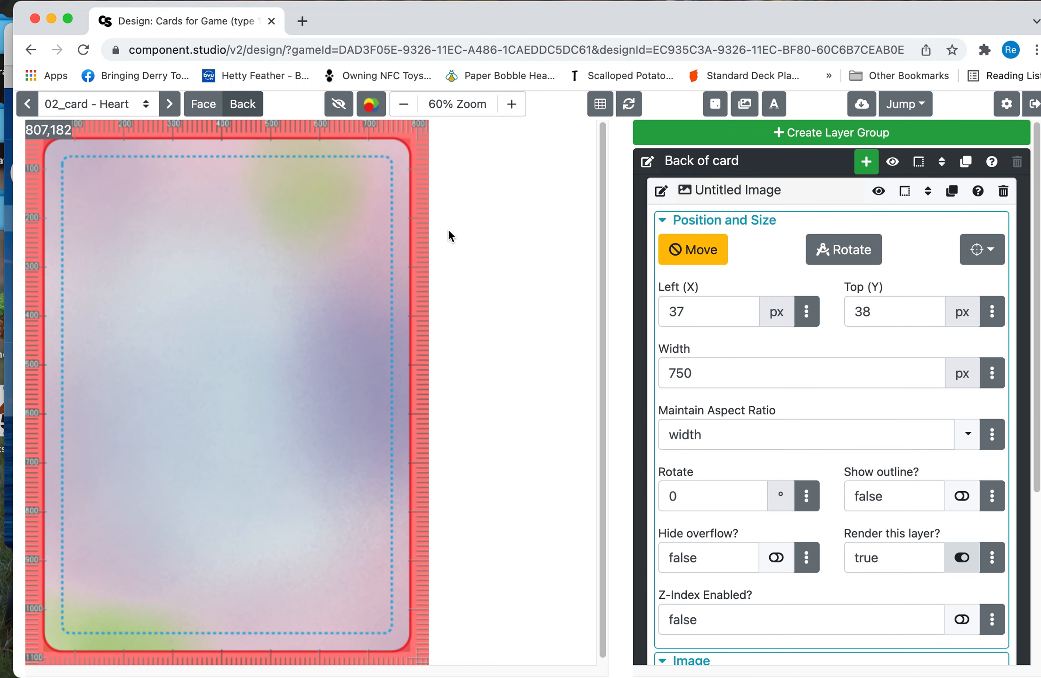
{"action": "left_click", "coordinate": [795, 226]}
{"action": "left_click", "coordinate": [796, 205]}
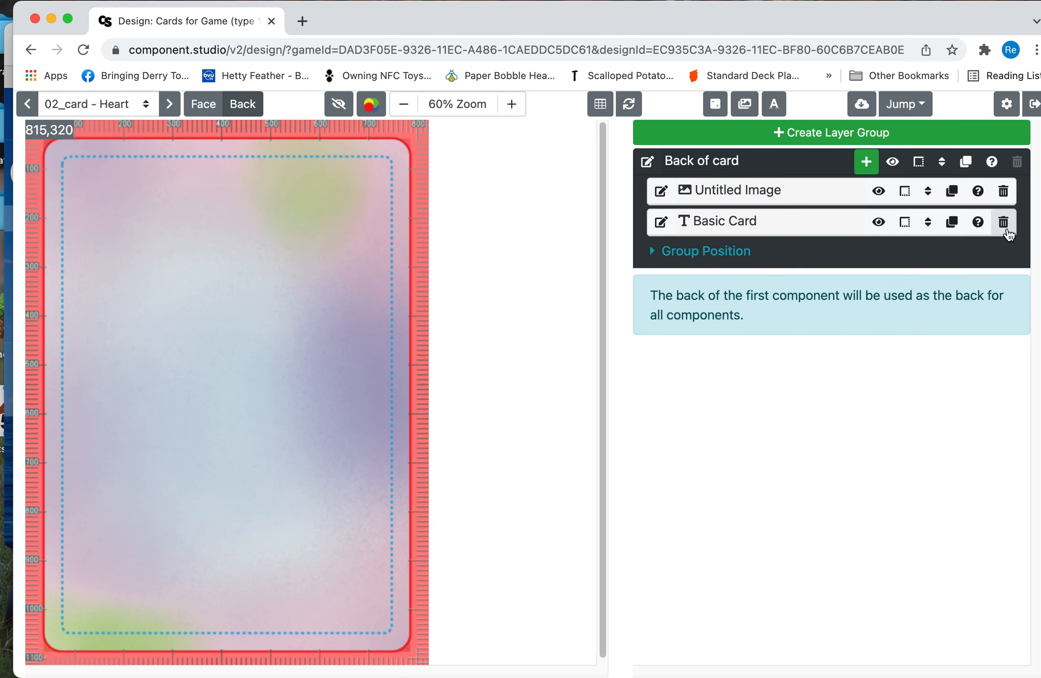
Move the Basic Card text layer above the background image in the Back of card group.
{"action": "double_click", "coordinate": [796, 223]}
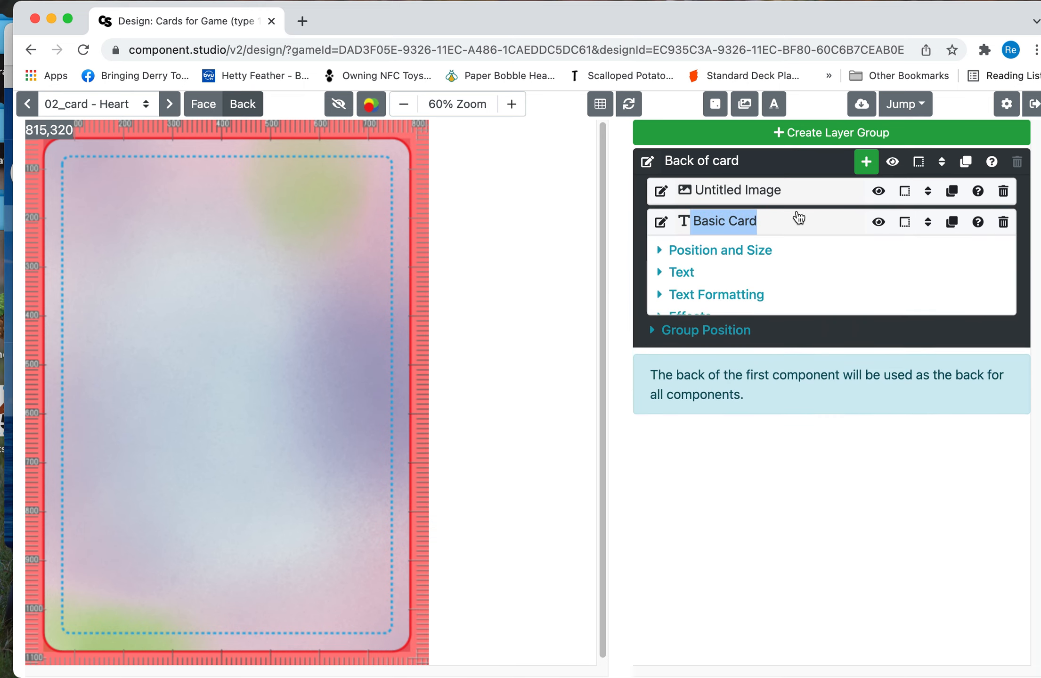
{"action": "left_click", "coordinate": [928, 223]}
{"action": "left_click", "coordinate": [931, 257]}
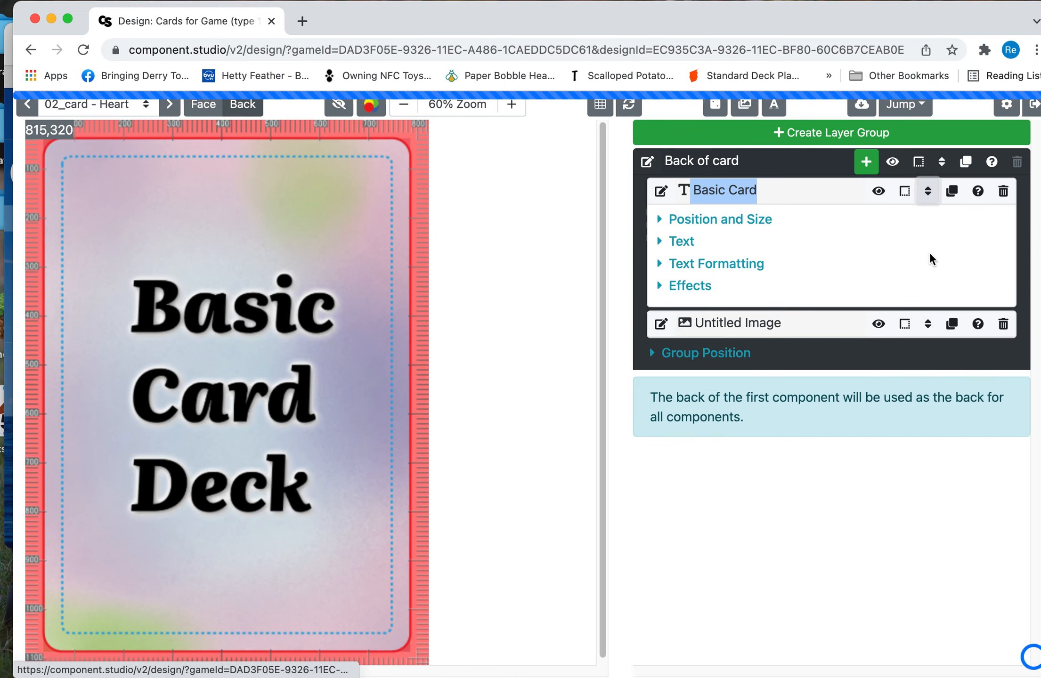
{"action": "left_click", "coordinate": [825, 200]}
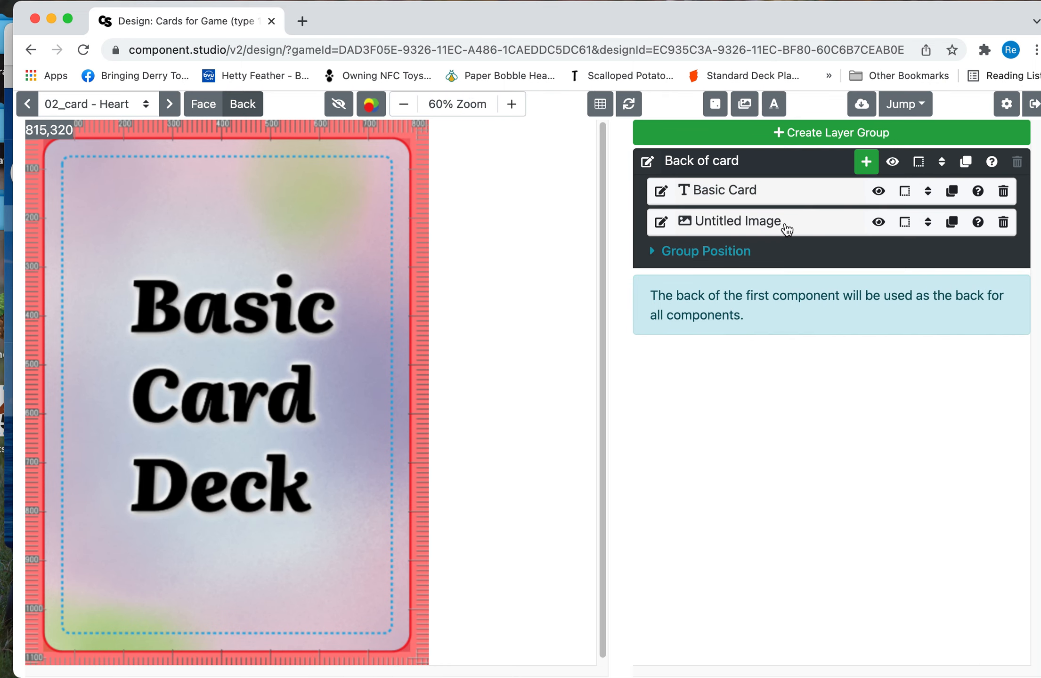
Replace the Basic Card layer's text with "Moon Magic Monthly".
{"action": "left_click", "coordinate": [767, 195]}
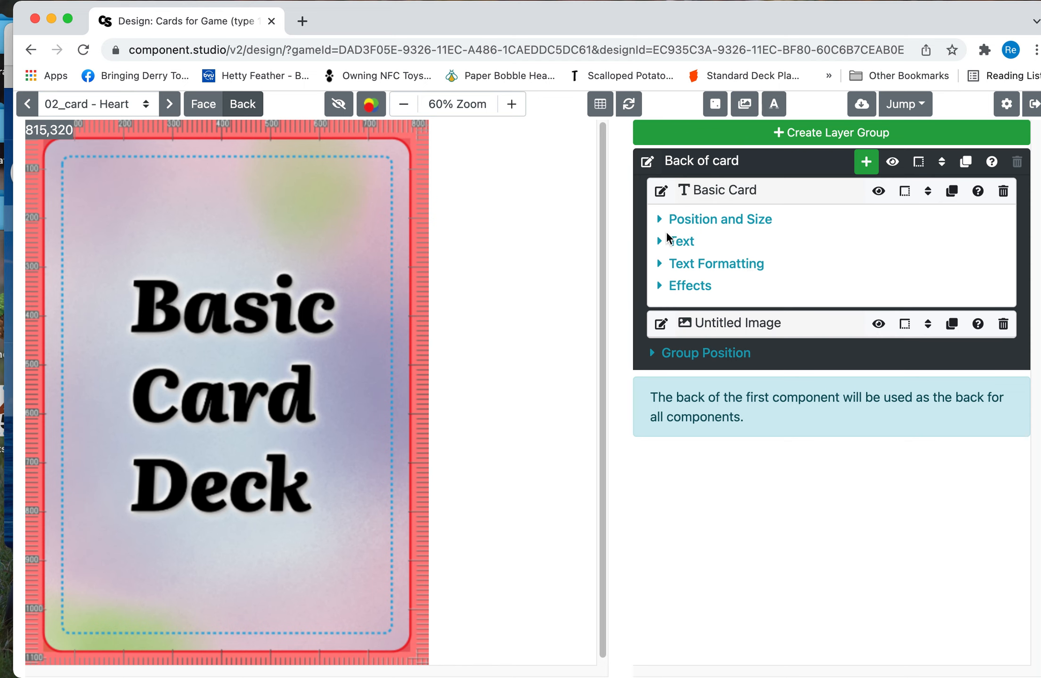
{"action": "left_click", "coordinate": [668, 236]}
{"action": "left_click_drag", "start_coordinate": [772, 290], "coordinate": [658, 264]}
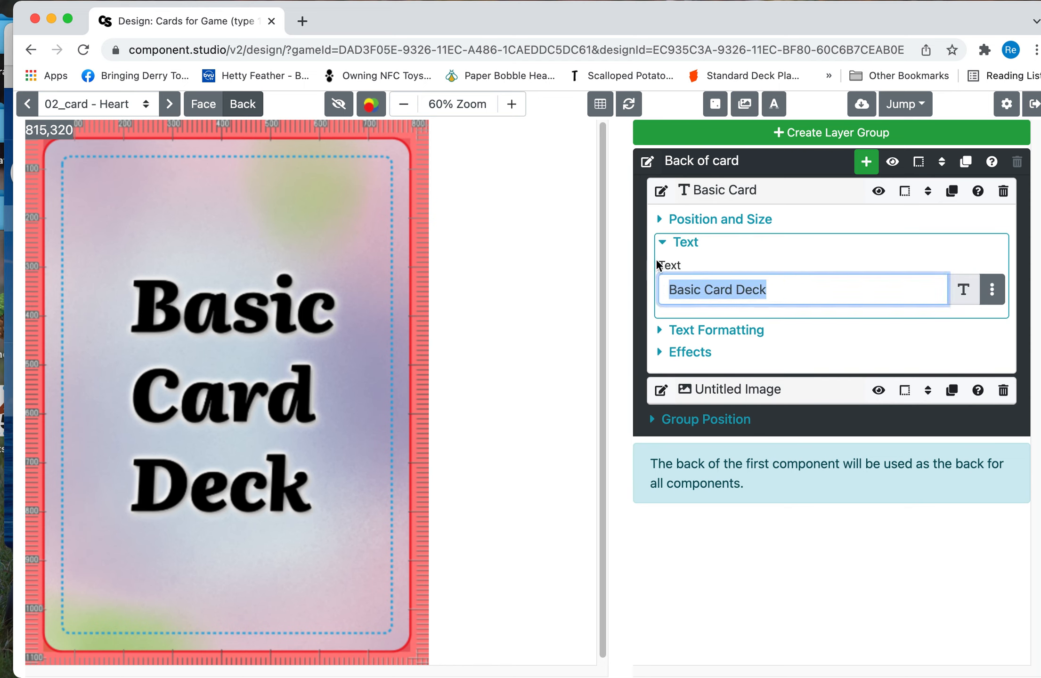
{"action": "type", "text": "Moon Magic"}
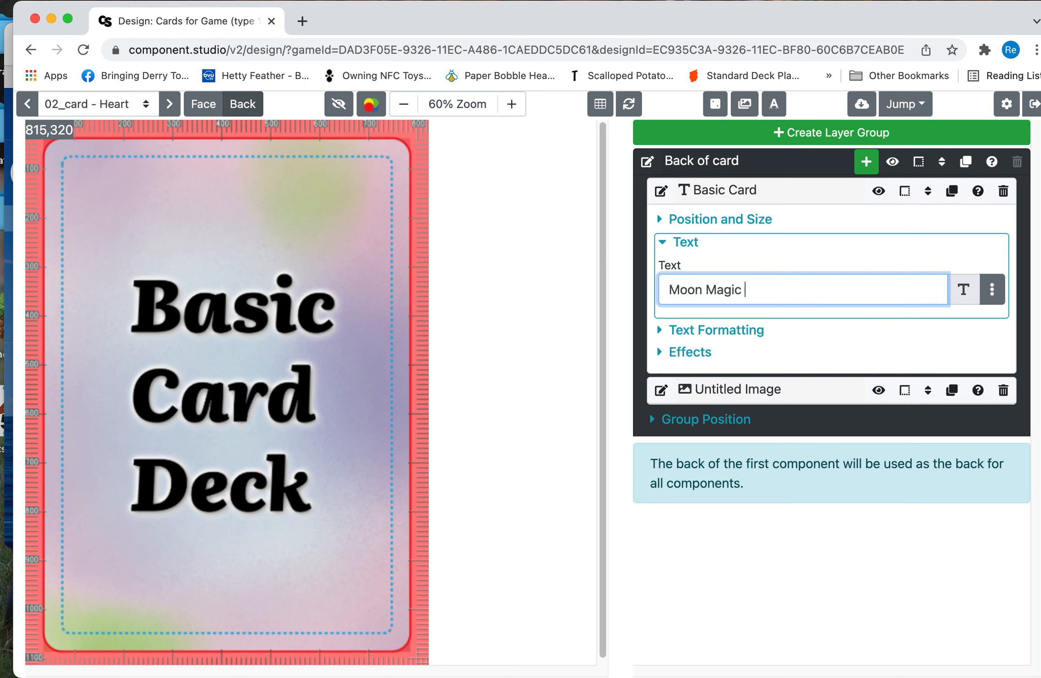
{"action": "type", "text": "Monthly"}
{"action": "key", "text": "Return"}
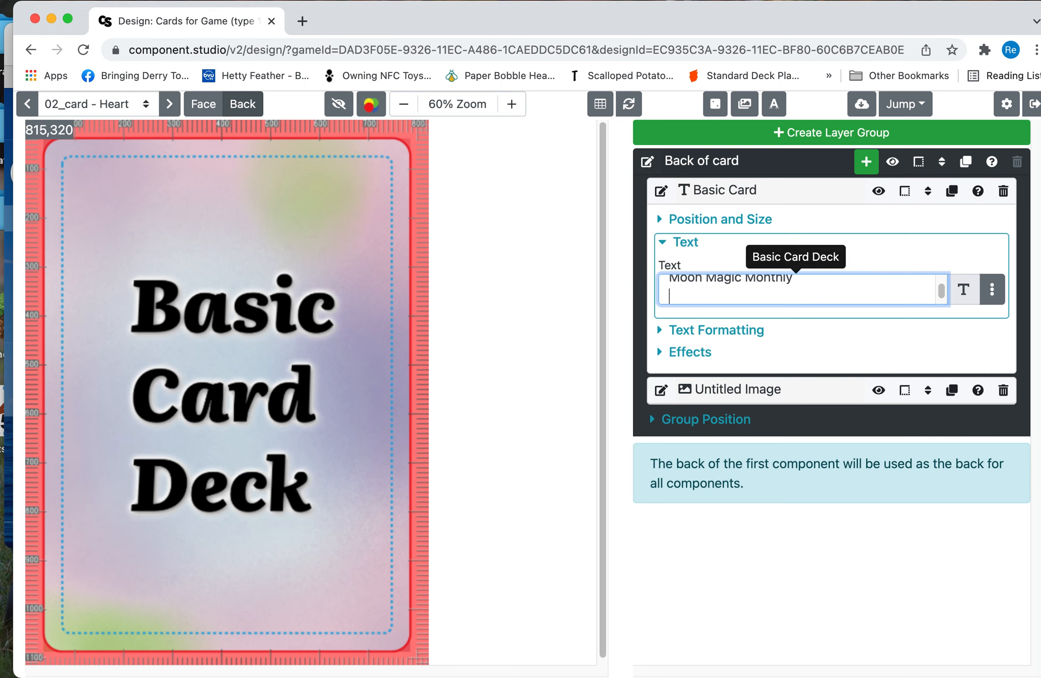
{"action": "key", "text": "BackSpace"}
{"action": "left_click", "coordinate": [785, 621]}
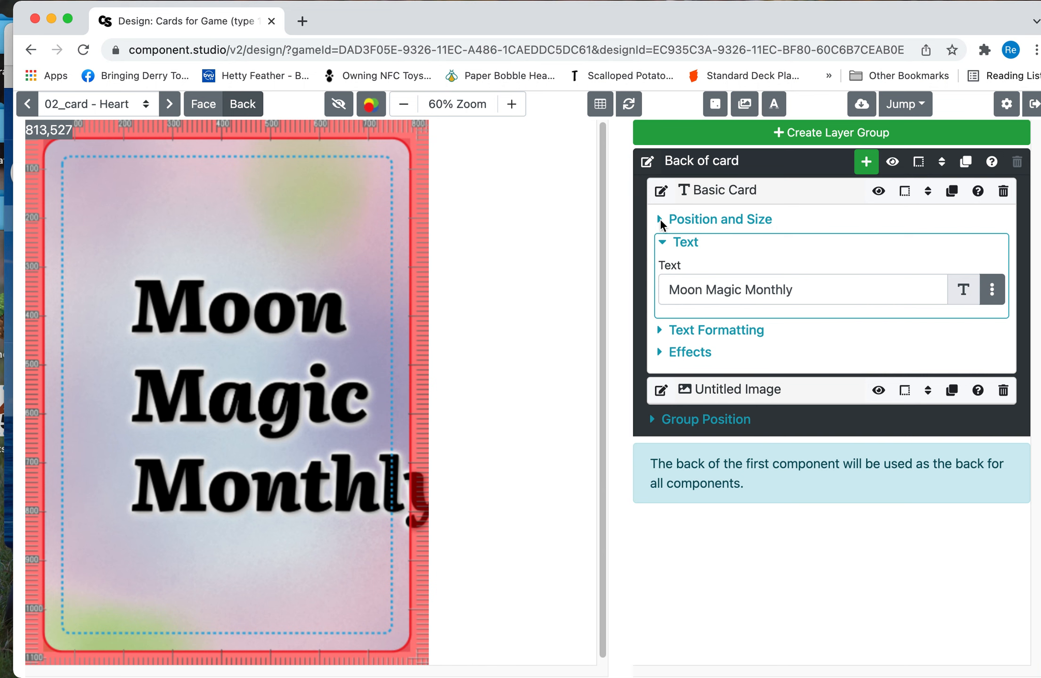
Move the card back's title text to about X 214 px, Y 286 px, inside the safe area.
{"action": "left_click", "coordinate": [711, 221]}
{"action": "left_click", "coordinate": [697, 252]}
{"action": "left_click_drag", "start_coordinate": [264, 394], "coordinate": [244, 386]}
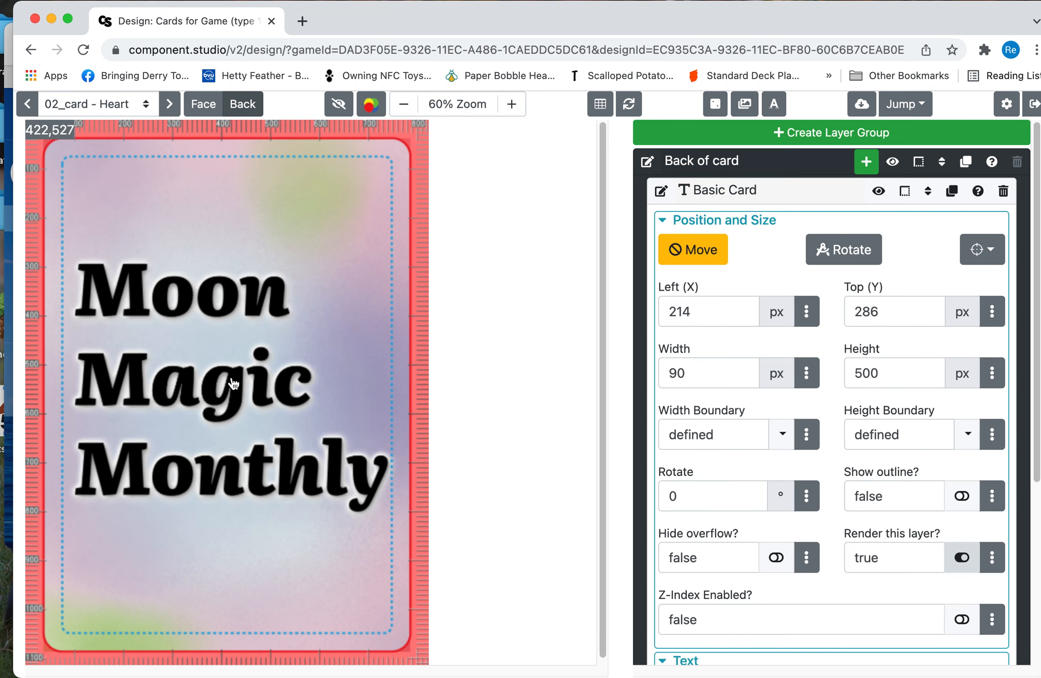
Set the horizontal alignment of the Moon Magic Monthly text to center.
{"action": "left_click", "coordinate": [712, 223]}
{"action": "left_click", "coordinate": [689, 243]}
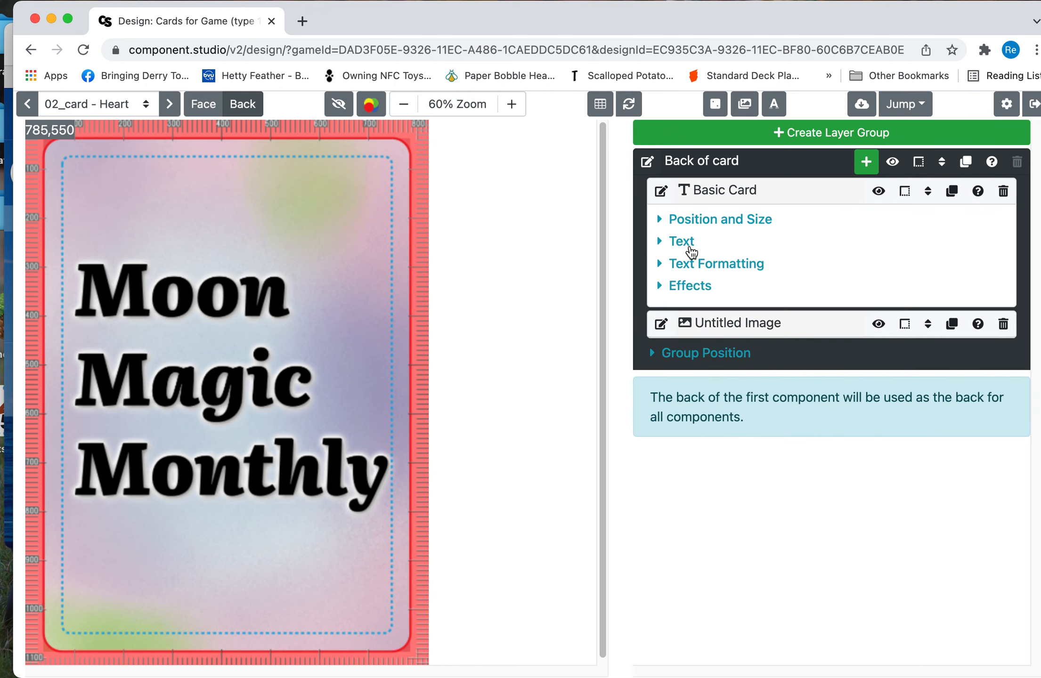
{"action": "left_click", "coordinate": [690, 249]}
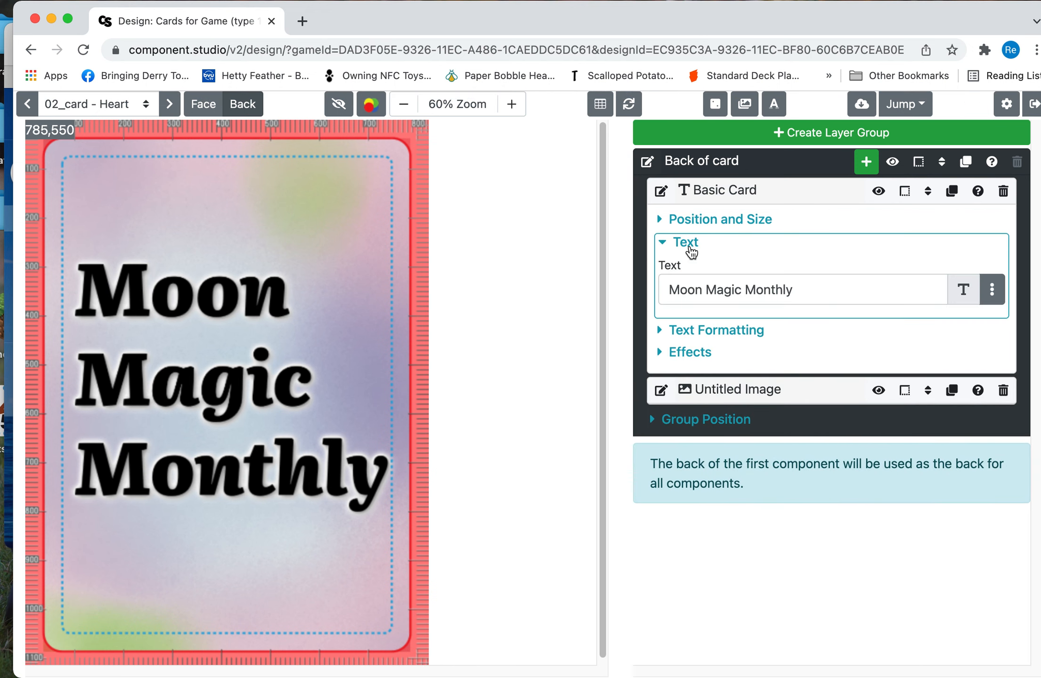
{"action": "left_click", "coordinate": [712, 221]}
{"action": "scroll", "coordinate": [836, 385], "scroll_direction": "down", "scroll_amount": 5}
{"action": "scroll", "coordinate": [837, 386], "scroll_direction": "up", "scroll_amount": 5}
{"action": "scroll", "coordinate": [835, 383], "scroll_direction": "down", "scroll_amount": 6}
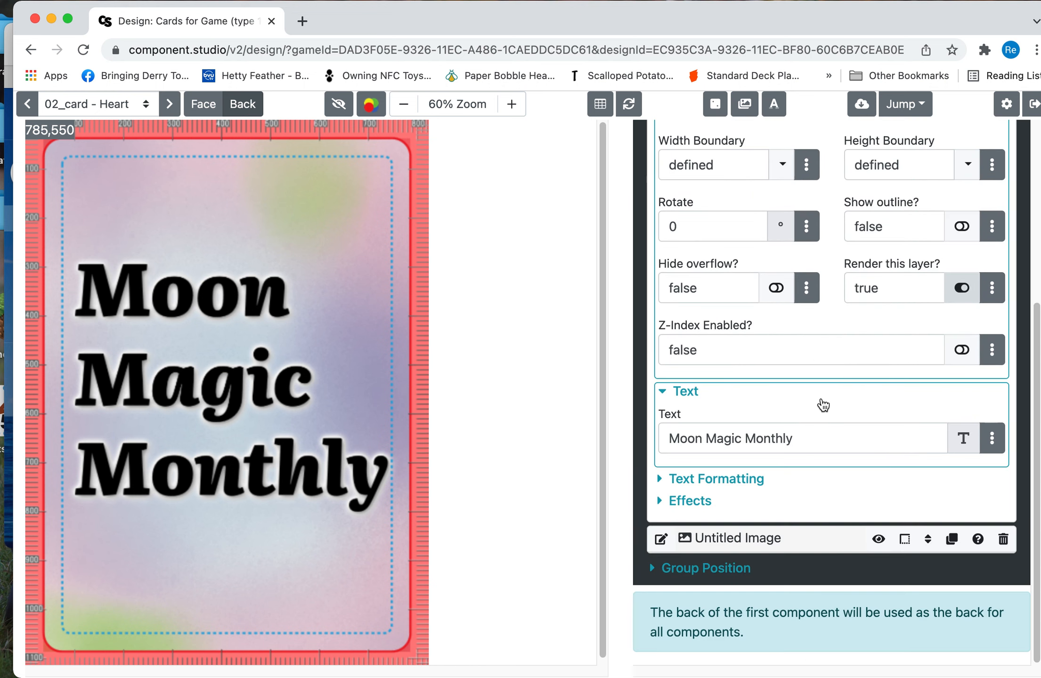
{"action": "left_click", "coordinate": [691, 483]}
{"action": "scroll", "coordinate": [704, 478], "scroll_direction": "down", "scroll_amount": 3}
{"action": "left_click", "coordinate": [770, 485]}
{"action": "left_click", "coordinate": [711, 543]}
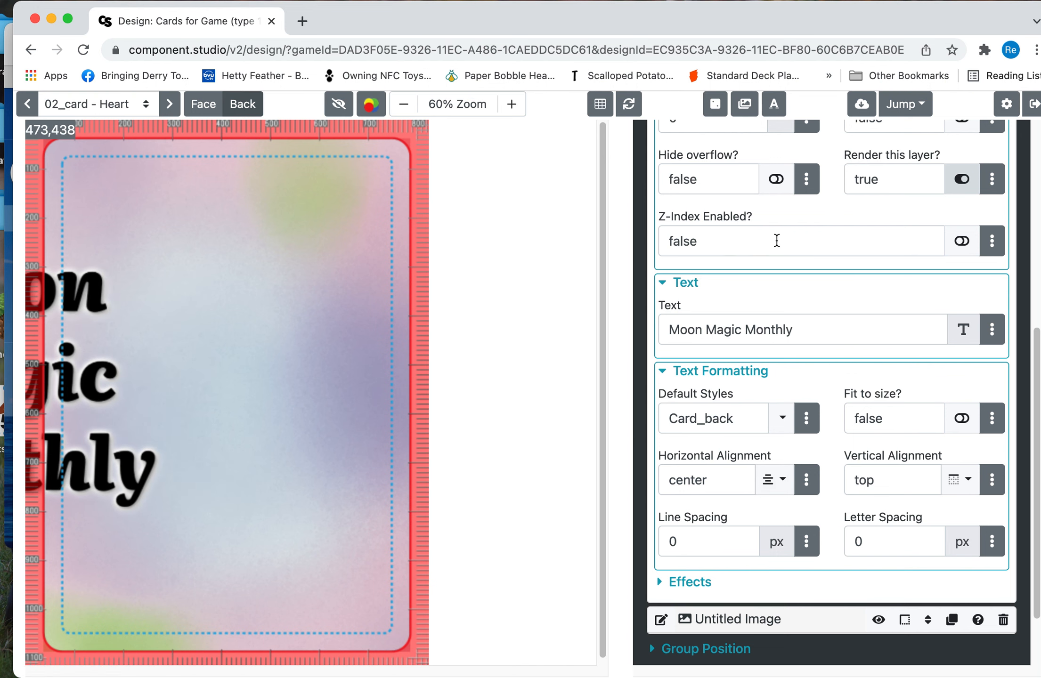
Move the centered title text back onto the card, to about X 365 px, Y 361 px.
{"action": "scroll", "coordinate": [768, 247], "scroll_direction": "up", "scroll_amount": 5}
{"action": "scroll", "coordinate": [767, 250], "scroll_direction": "up", "scroll_amount": 4}
{"action": "left_click", "coordinate": [713, 253]}
{"action": "left_click", "coordinate": [713, 253]}
{"action": "left_click_drag", "start_coordinate": [72, 340], "coordinate": [390, 380]}
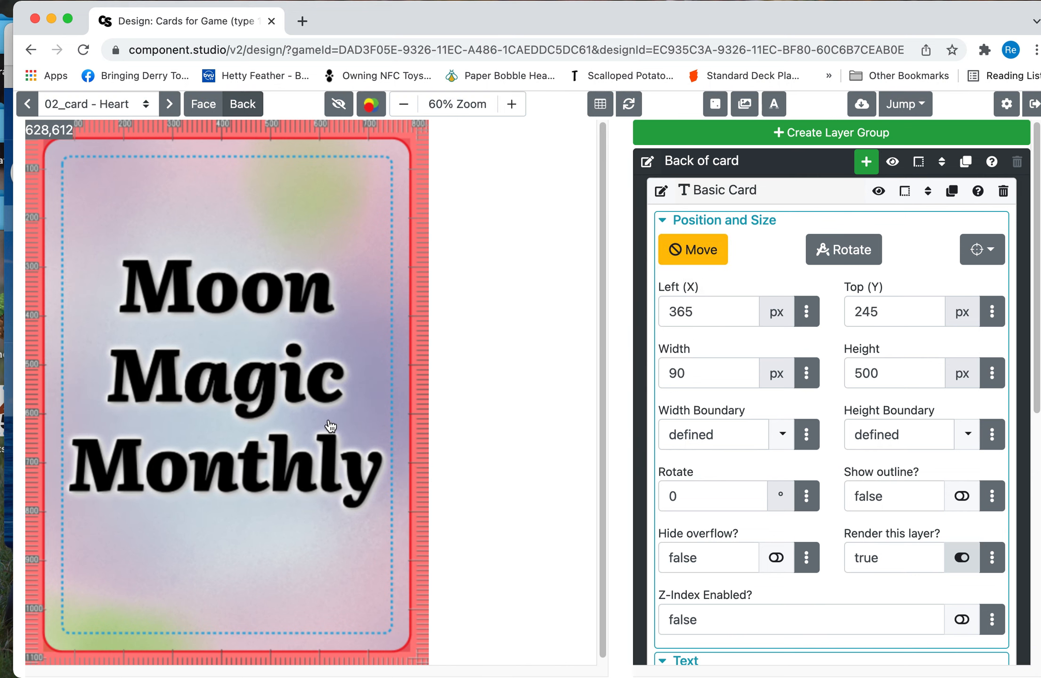
{"action": "left_click_drag", "start_coordinate": [315, 381], "coordinate": [364, 437]}
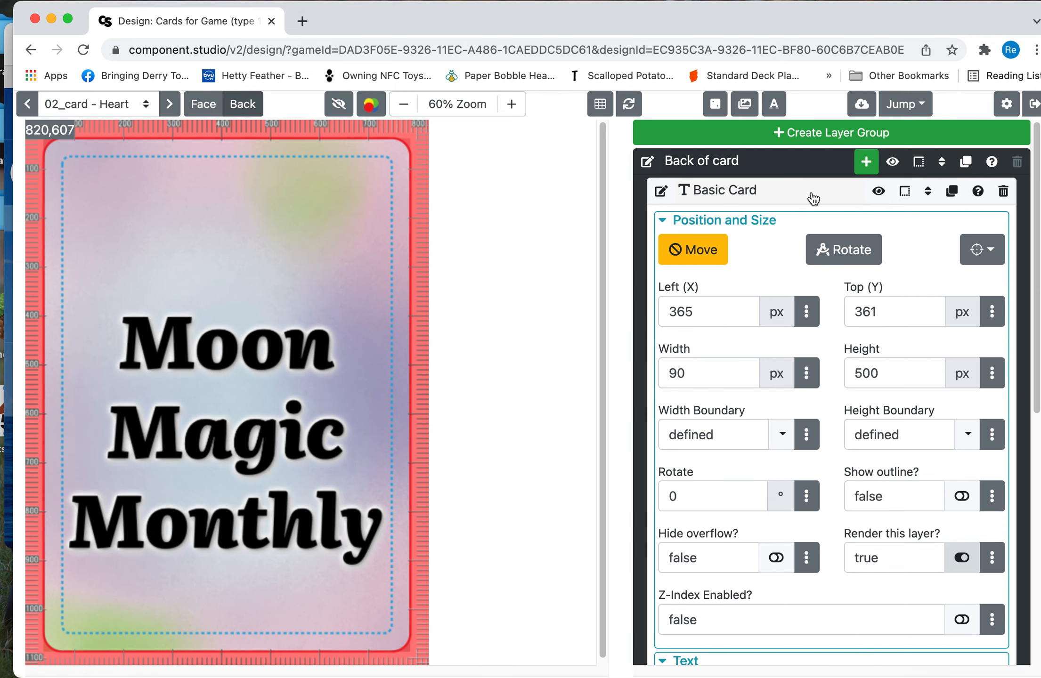
{"action": "left_click", "coordinate": [812, 198]}
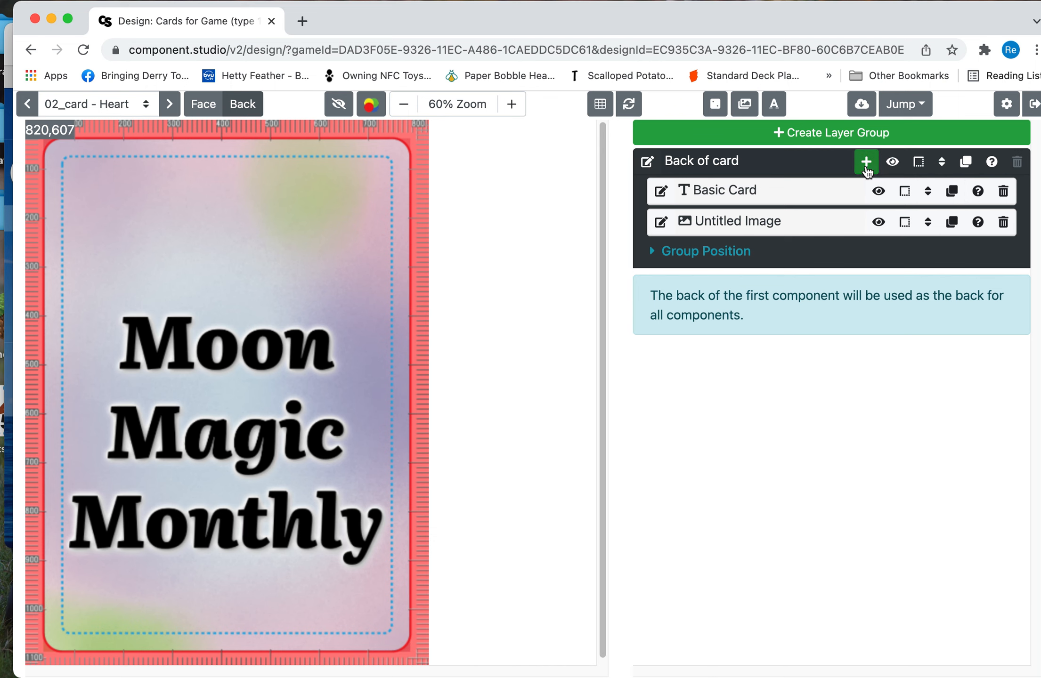
Add an image layer to the Back of card group and set its image to Cloud.
{"action": "left_click", "coordinate": [866, 162]}
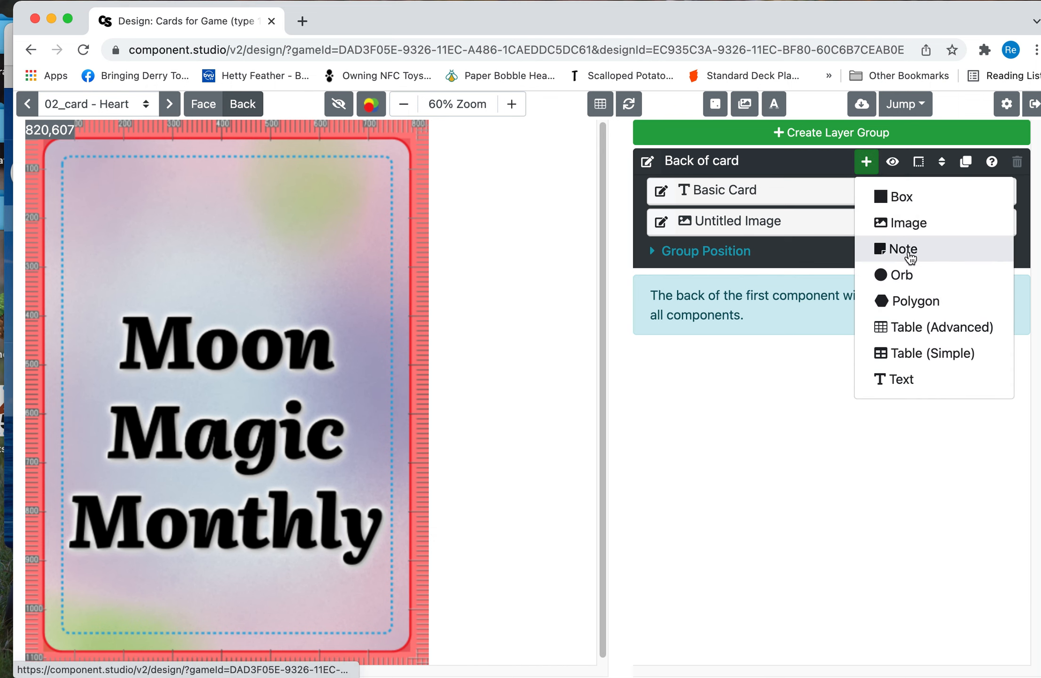
{"action": "left_click", "coordinate": [922, 236]}
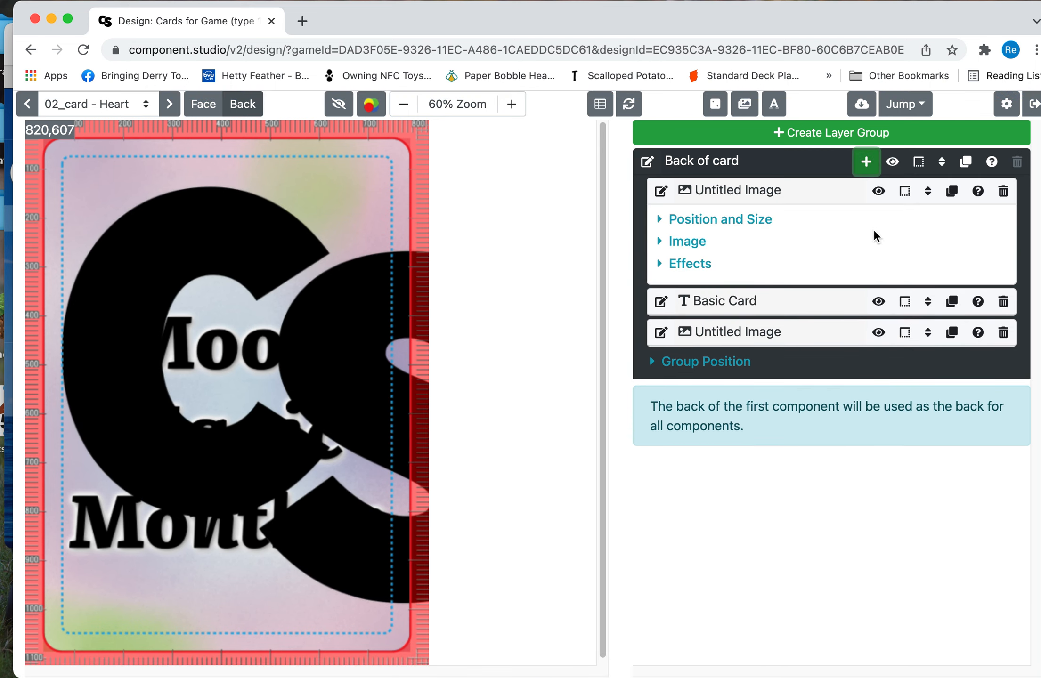
{"action": "left_click", "coordinate": [705, 244]}
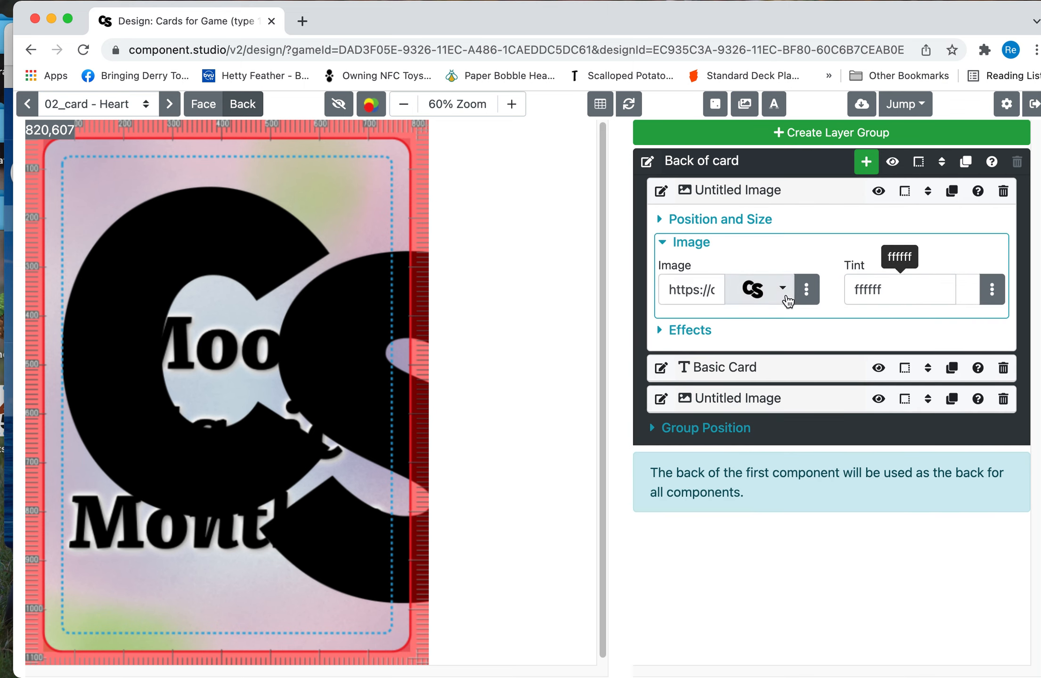
{"action": "left_click", "coordinate": [807, 294]}
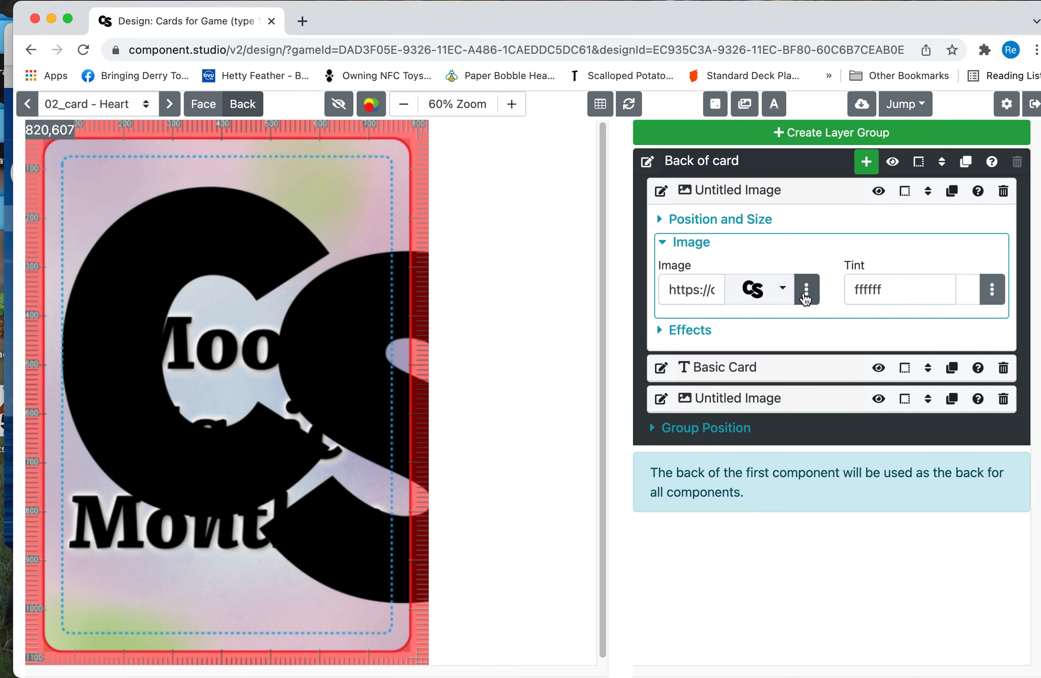
{"action": "left_click", "coordinate": [924, 171]}
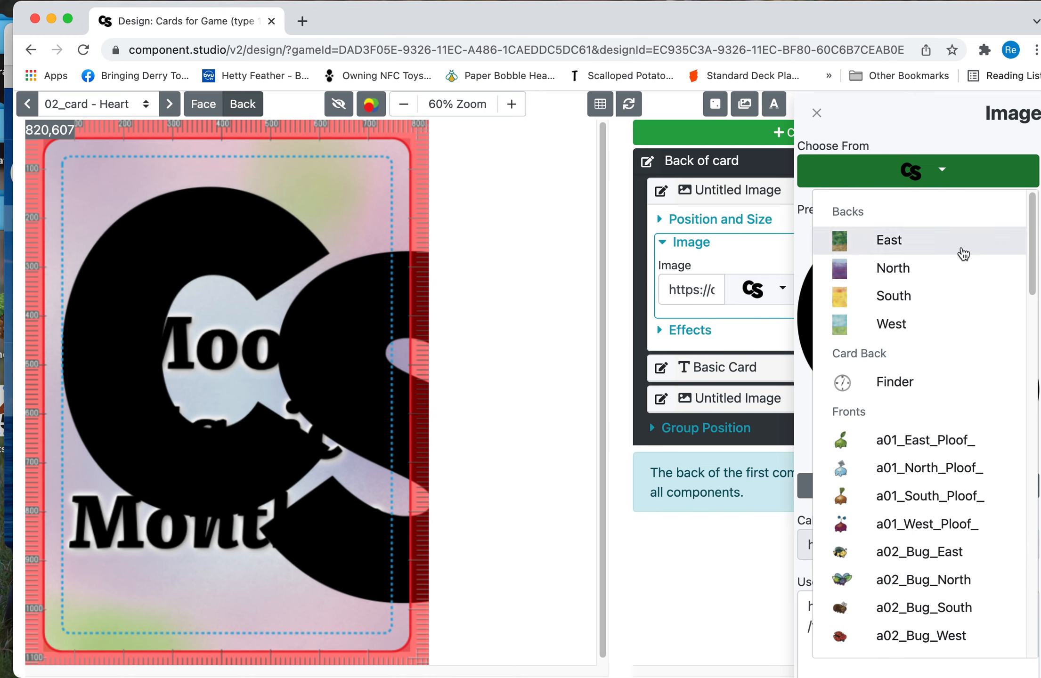
{"action": "scroll", "coordinate": [944, 391], "scroll_direction": "down", "scroll_amount": 6}
{"action": "scroll", "coordinate": [945, 392], "scroll_direction": "down", "scroll_amount": 15}
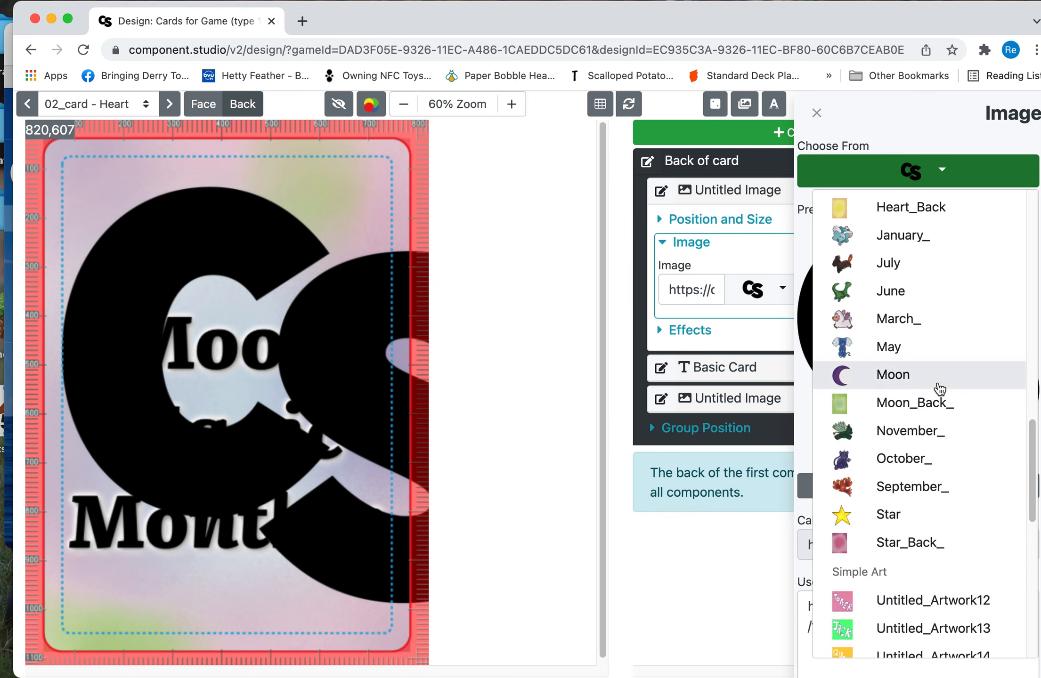
{"action": "scroll", "coordinate": [939, 389], "scroll_direction": "up", "scroll_amount": 4}
{"action": "scroll", "coordinate": [937, 387], "scroll_direction": "up", "scroll_amount": 5}
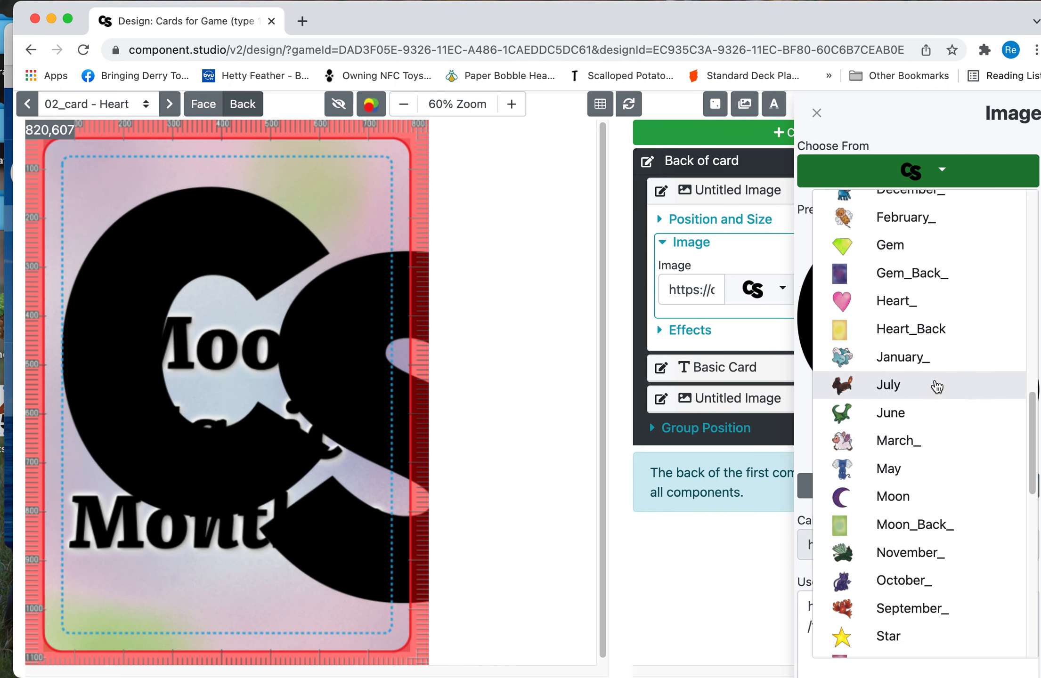
{"action": "left_click", "coordinate": [895, 332]}
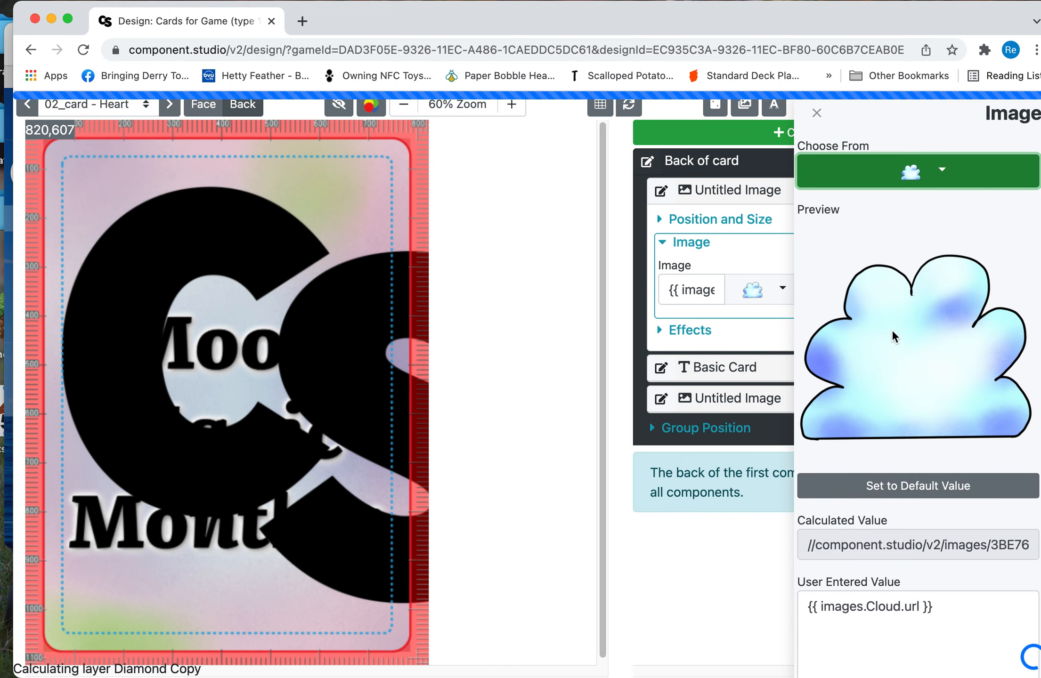
{"action": "left_click_drag", "start_coordinate": [372, 431], "coordinate": [361, 404]}
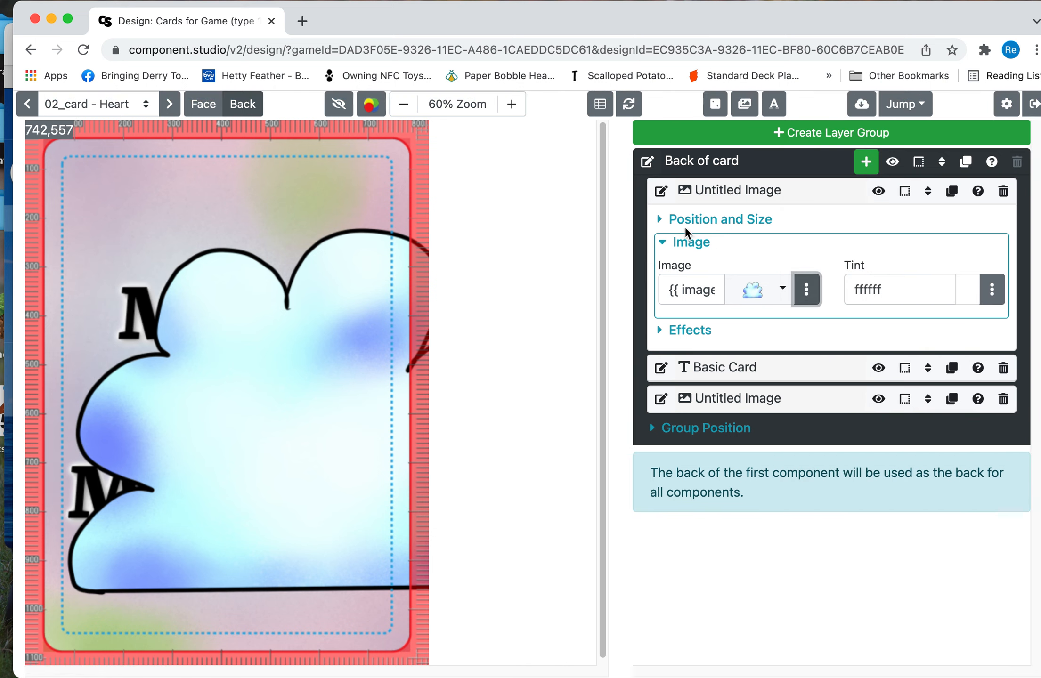
Move the cloud image to about X -67 px, Y 14 px on the card back.
{"action": "left_click", "coordinate": [688, 226]}
{"action": "left_click", "coordinate": [686, 264]}
{"action": "left_click_drag", "start_coordinate": [240, 400], "coordinate": [233, 370]}
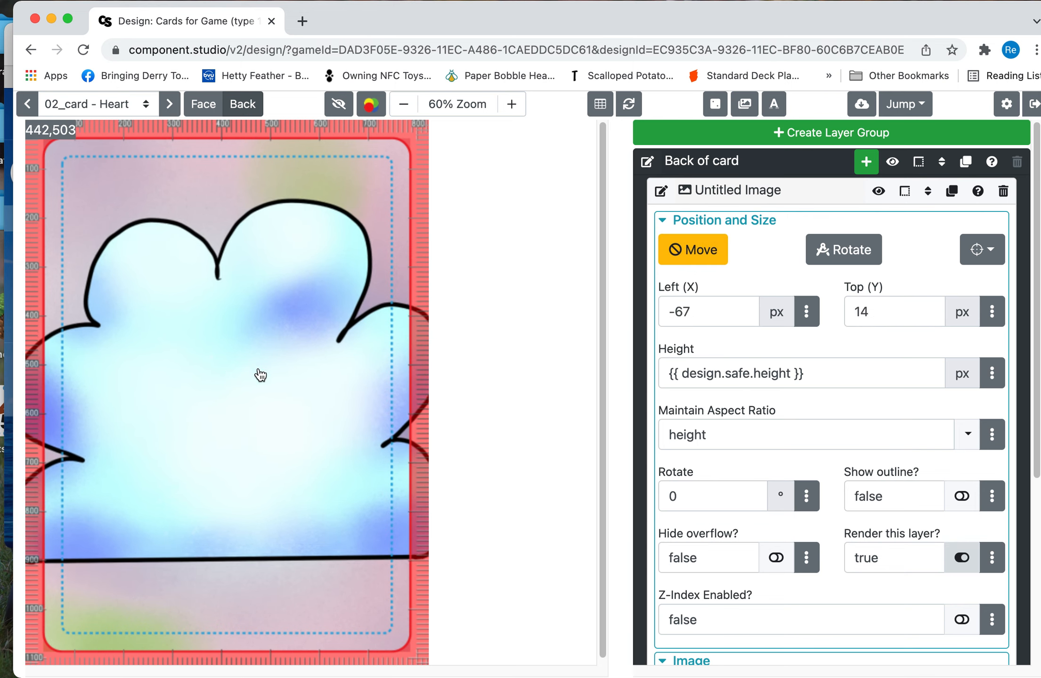
Set the cloud image's height to 500 px.
{"action": "triple_click", "coordinate": [827, 377]}
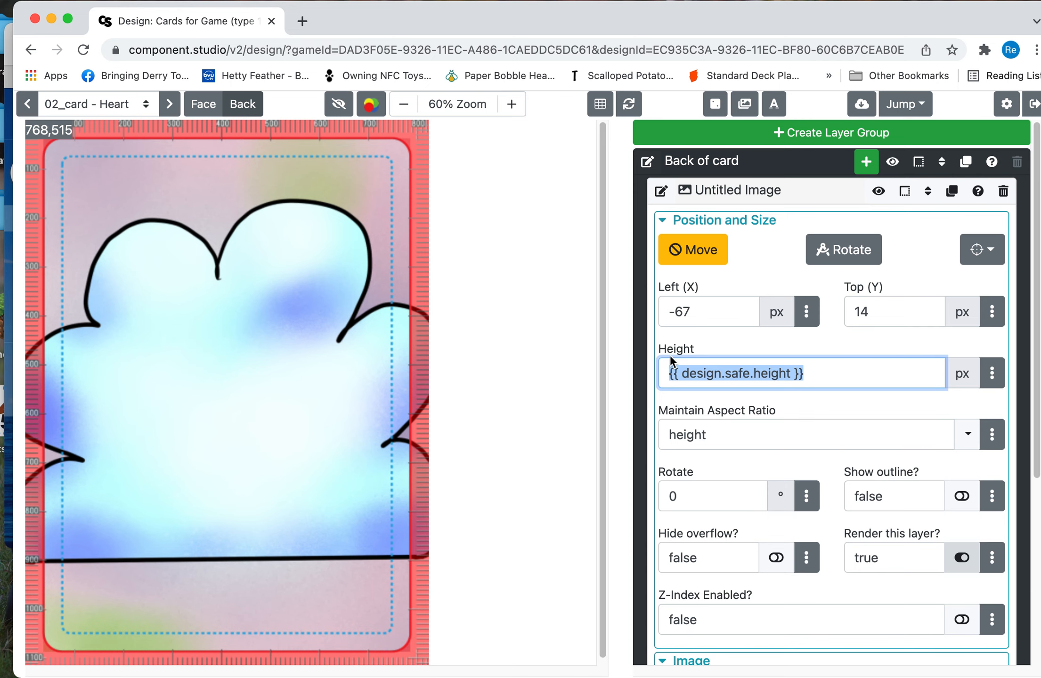
{"action": "type", "text": "5"}
{"action": "key", "text": "BackSpace"}
{"action": "type", "text": "3"}
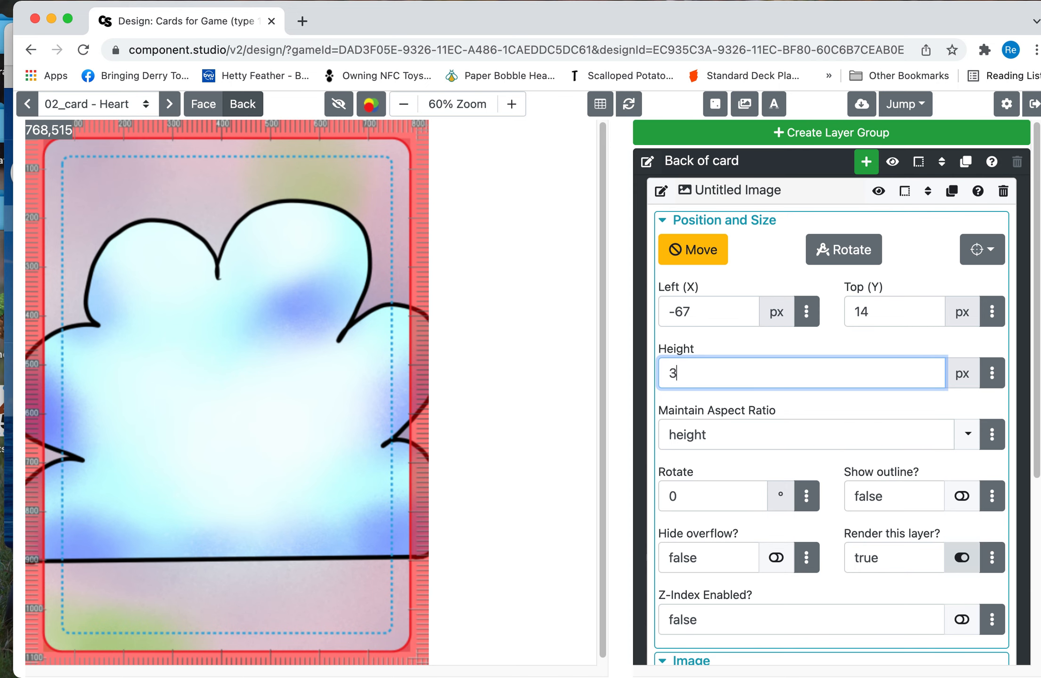
{"action": "type", "text": "00"}
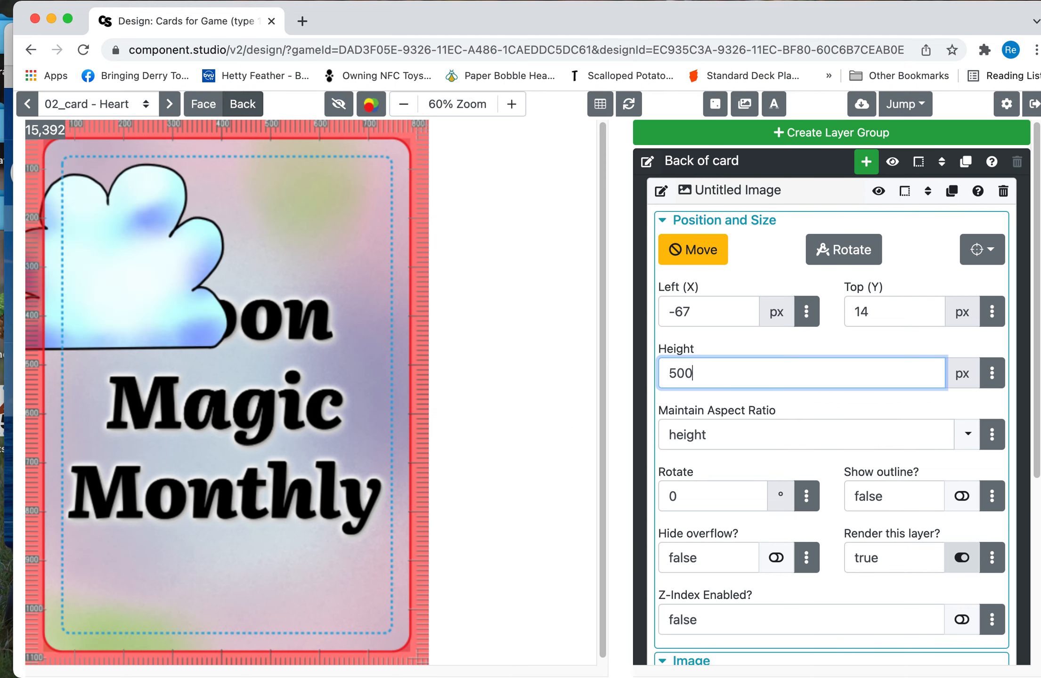
Move the cloud image to about X 152 px, Y 173 px and set its height to 600 px.
{"action": "left_click_drag", "start_coordinate": [111, 254], "coordinate": [225, 335]}
{"action": "left_click", "coordinate": [686, 376]}
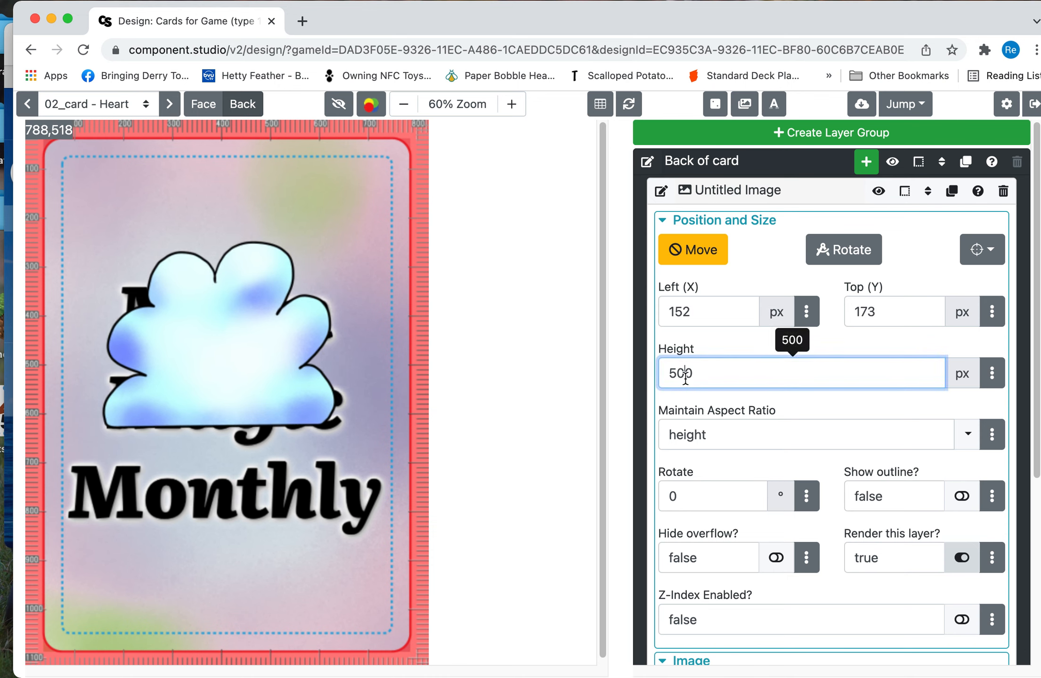
{"action": "type", "text": "5"}
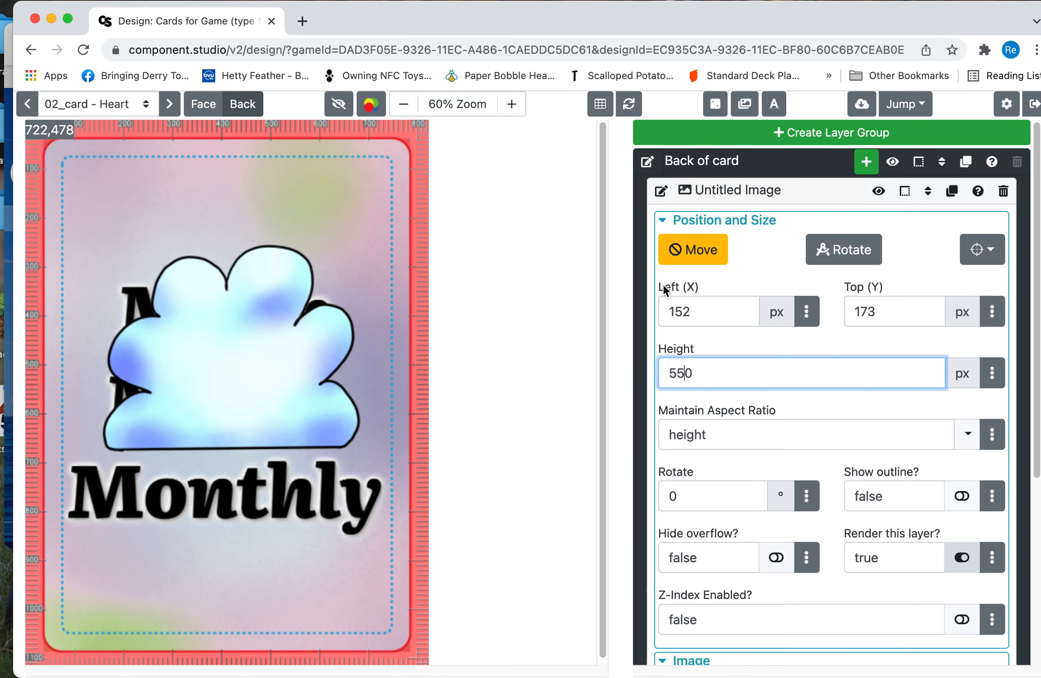
{"action": "key", "text": "BackSpace"}
{"action": "key", "text": "BackSpace"}
{"action": "type", "text": "600"}
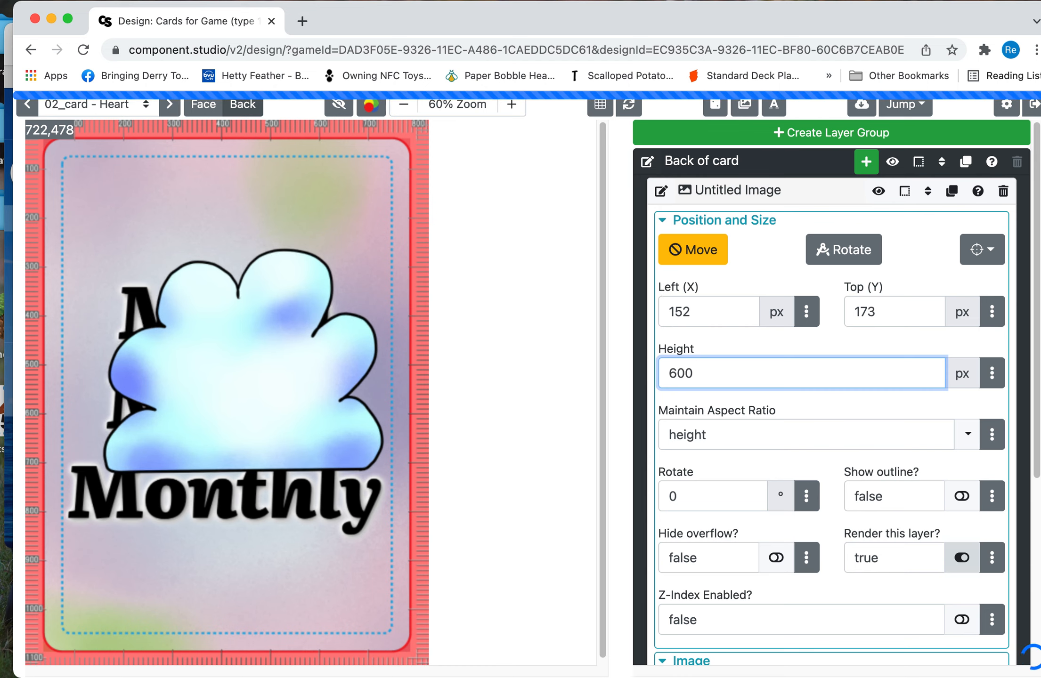
Set the cloud image's height to 650 px and move it to about X 81 px, Y 85 px.
{"action": "left_click", "coordinate": [262, 326]}
{"action": "left_click_drag", "start_coordinate": [236, 340], "coordinate": [218, 327]}
{"action": "left_click", "coordinate": [681, 372]}
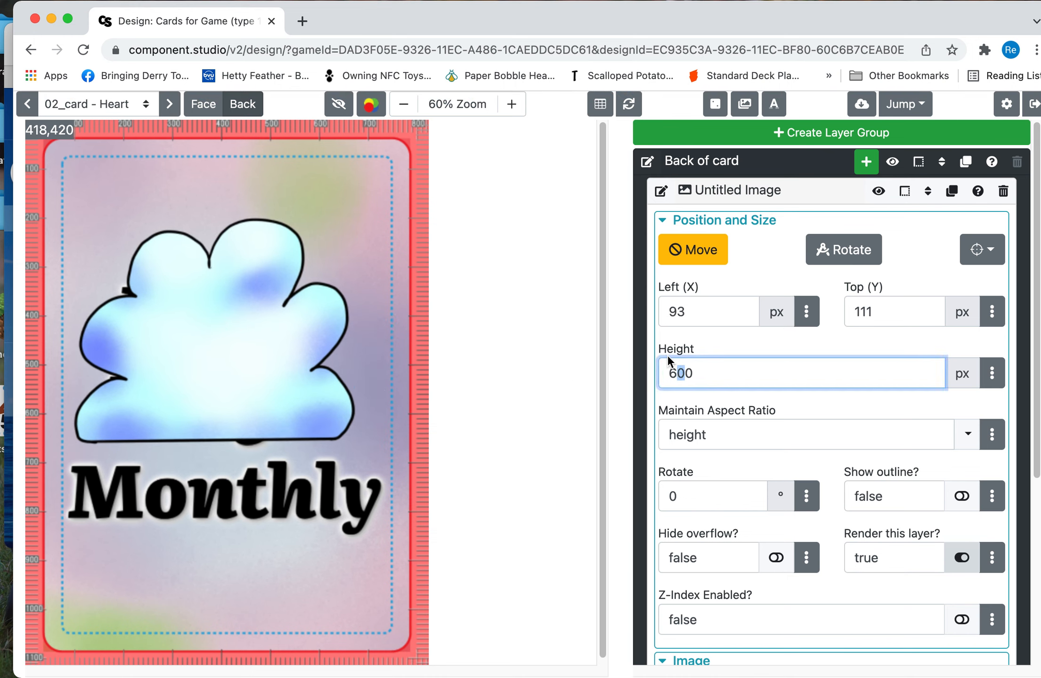
{"action": "type", "text": "5"}
{"action": "left_click", "coordinate": [247, 397]}
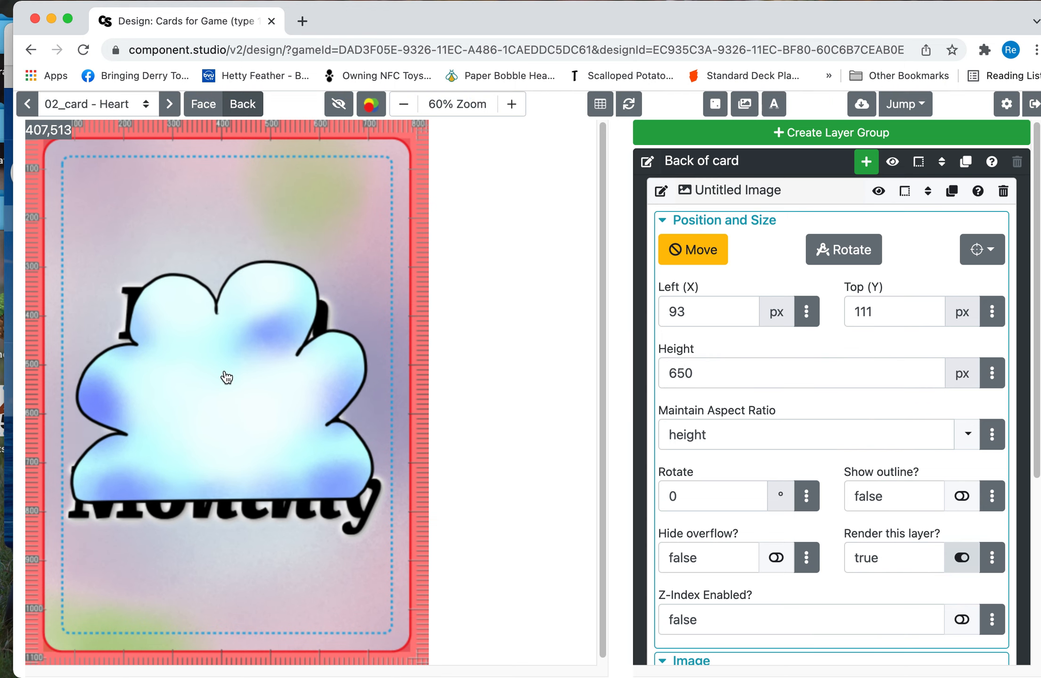
{"action": "left_click_drag", "start_coordinate": [218, 329], "coordinate": [226, 326]}
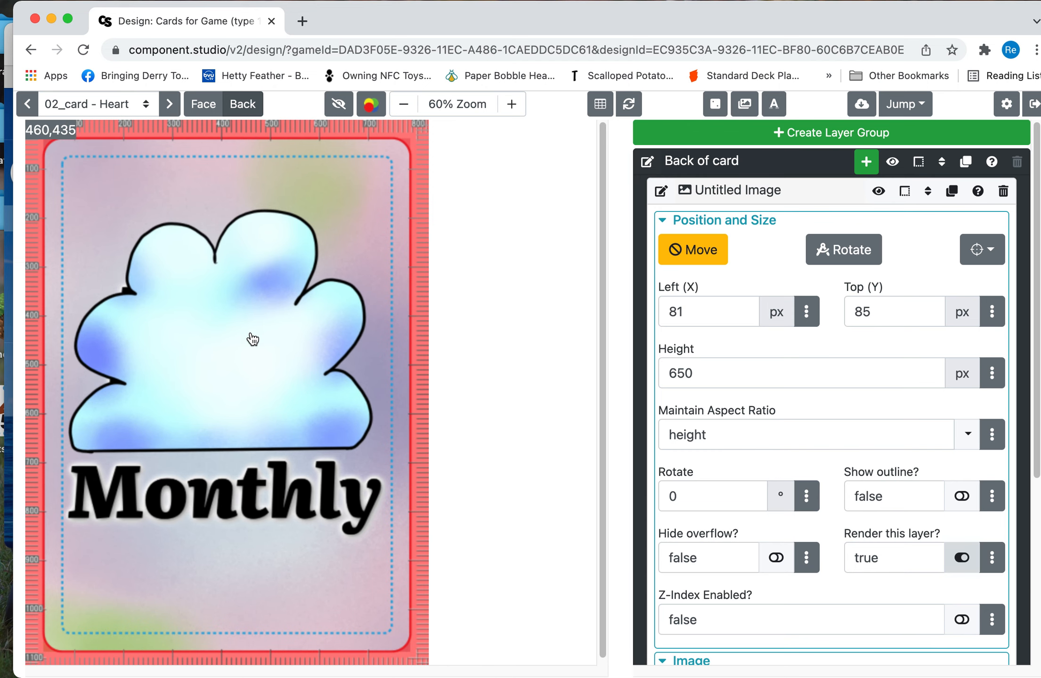
Rename the cloud's untitled image layer in the Back of card group as "cloud".
{"action": "left_click", "coordinate": [799, 190]}
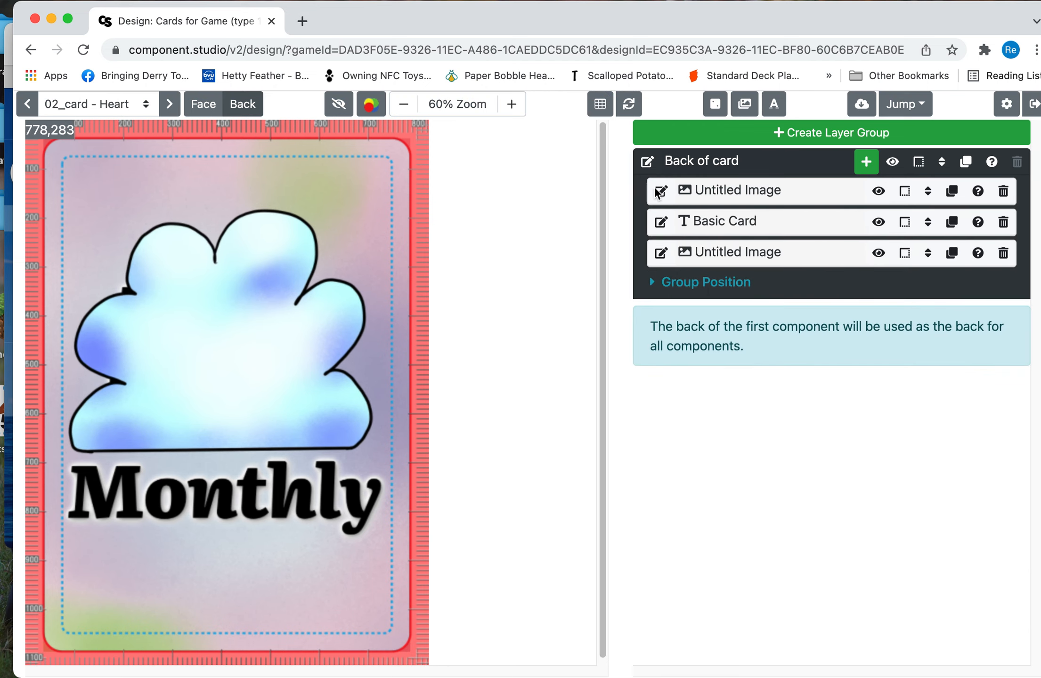
{"action": "left_click", "coordinate": [661, 191]}
{"action": "left_click_drag", "start_coordinate": [746, 193], "coordinate": [618, 171]}
{"action": "type", "text": "cloud"}
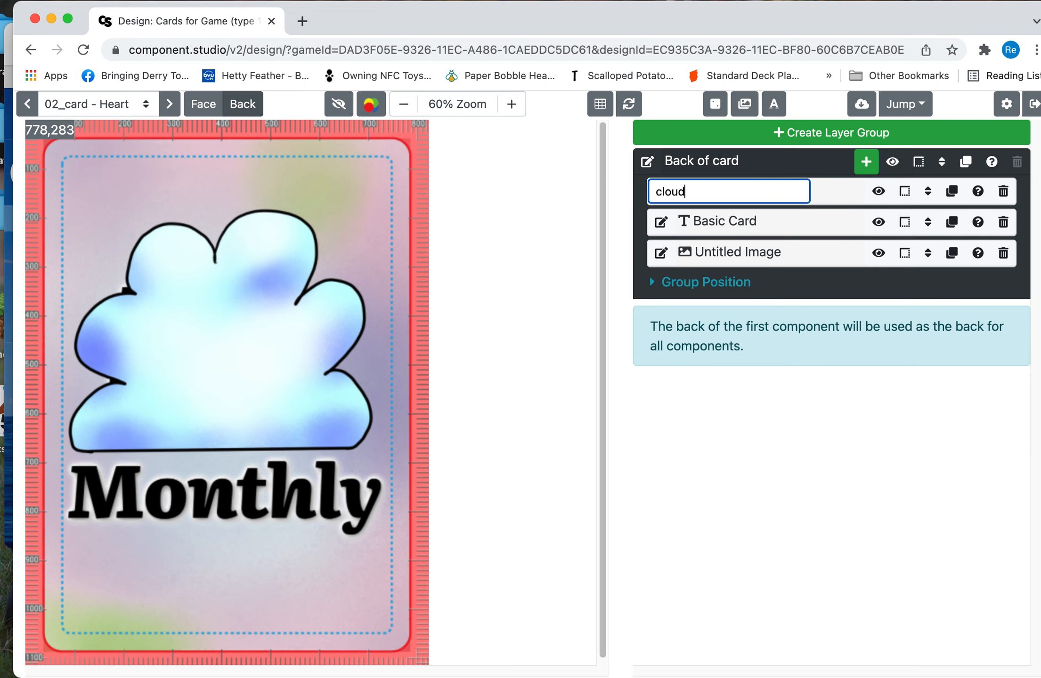
Move the Basic Card text layer to the top of the Back of card group, in front of the cloud.
{"action": "left_click", "coordinate": [786, 225]}
{"action": "left_click", "coordinate": [808, 223]}
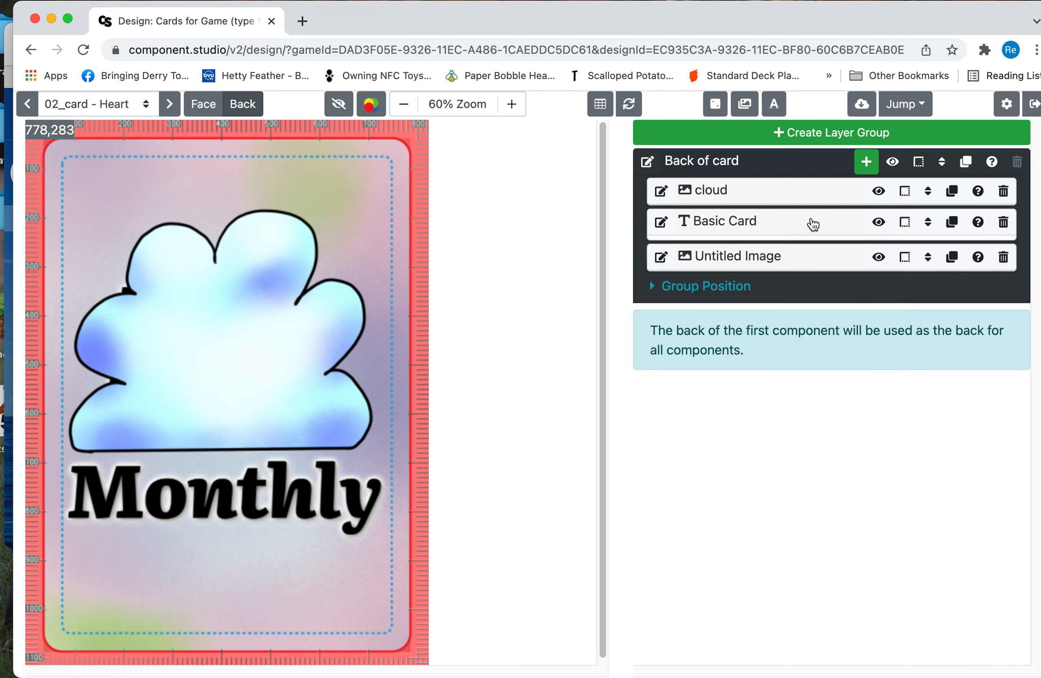
{"action": "left_click", "coordinate": [928, 223]}
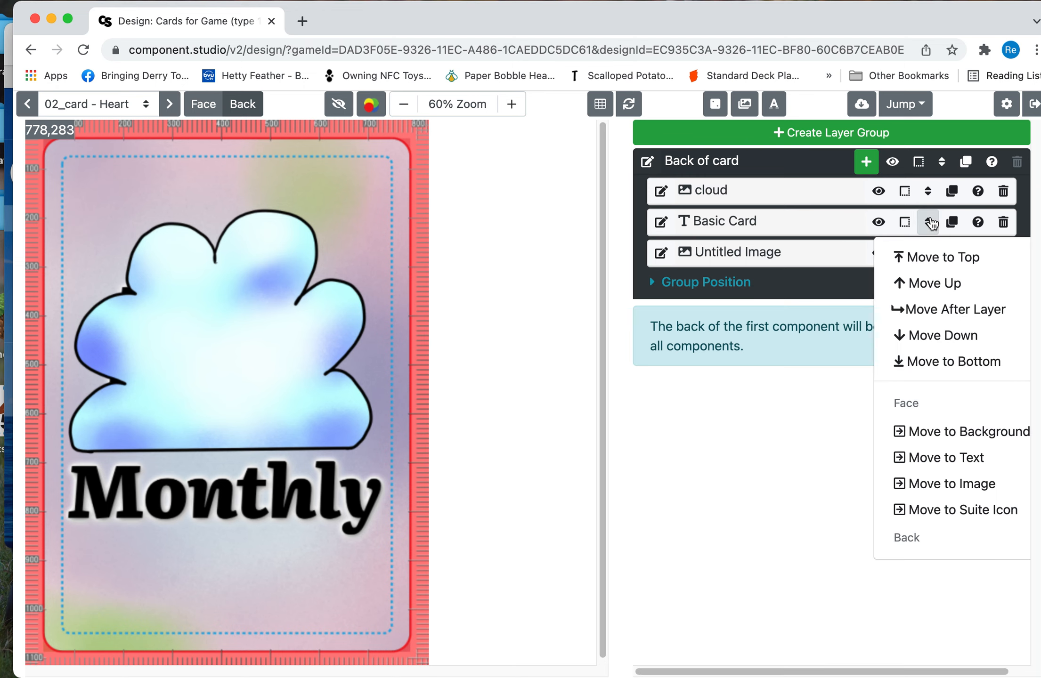
{"action": "left_click", "coordinate": [938, 260]}
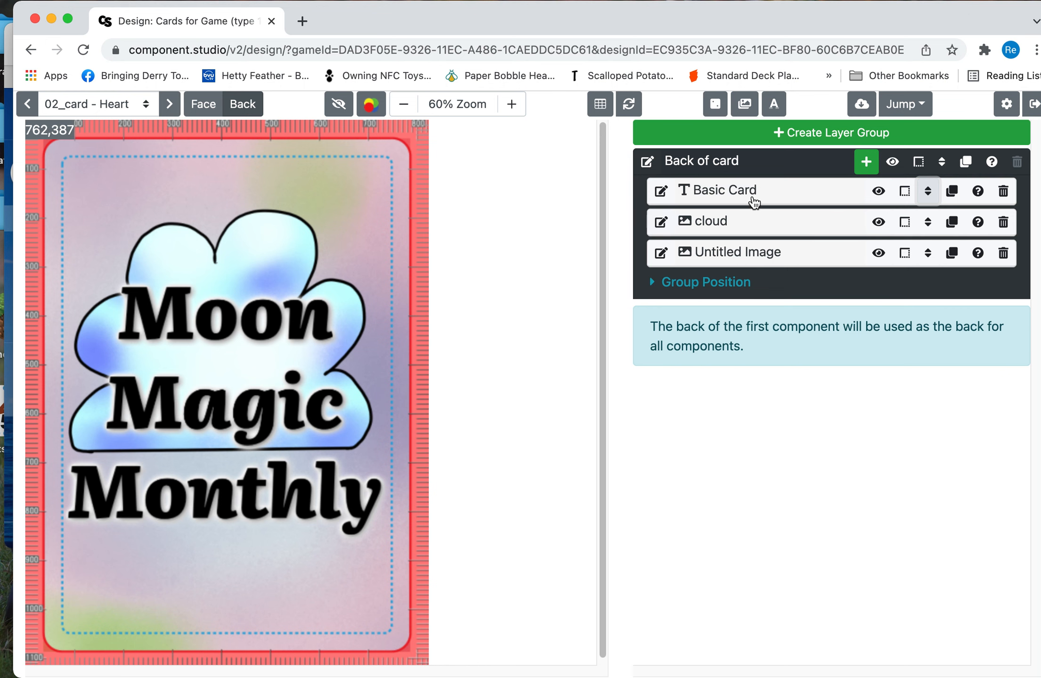
Set the cloud layer's height to 700 px and move it to about X 67 px, Y 46 px behind the title text.
{"action": "left_click", "coordinate": [725, 226]}
{"action": "left_click", "coordinate": [685, 406]}
{"action": "double_click", "coordinate": [684, 405]}
{"action": "type", "text": "700"}
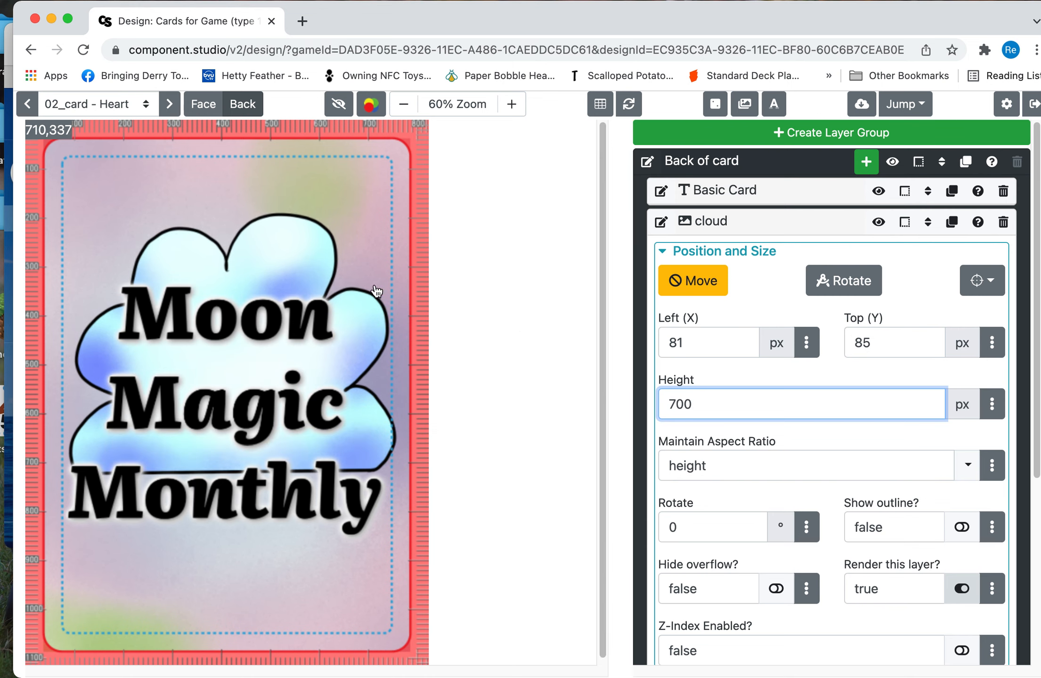
{"action": "left_click_drag", "start_coordinate": [259, 243], "coordinate": [231, 321]}
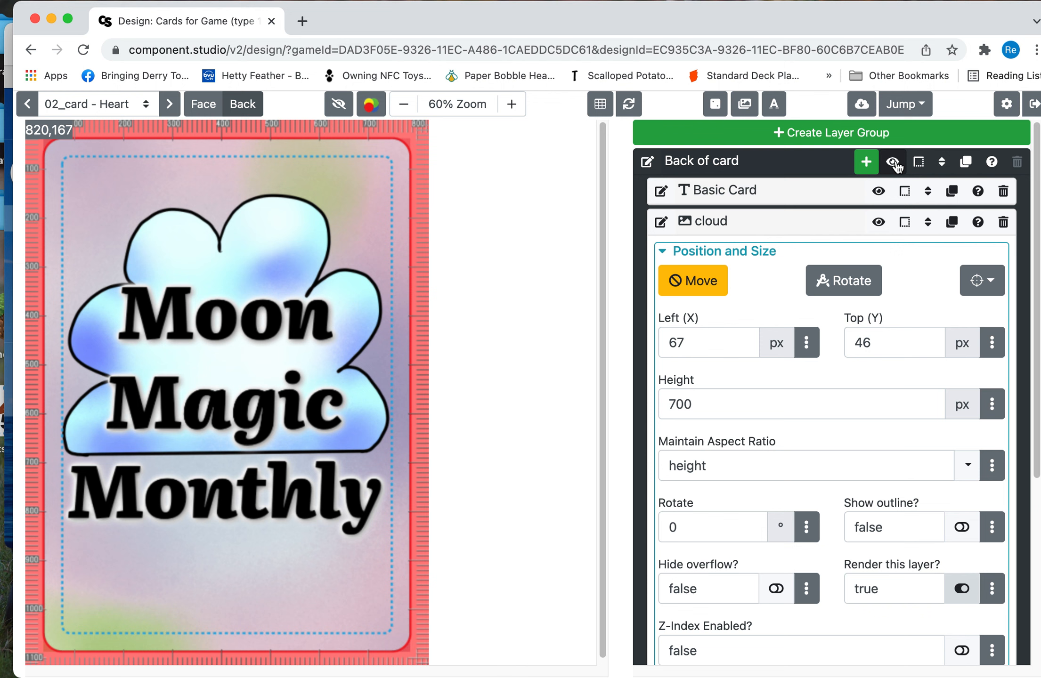
Create a new layer group on the card back and look over its group position settings.
{"action": "left_click", "coordinate": [919, 137]}
{"action": "left_click", "coordinate": [919, 137]}
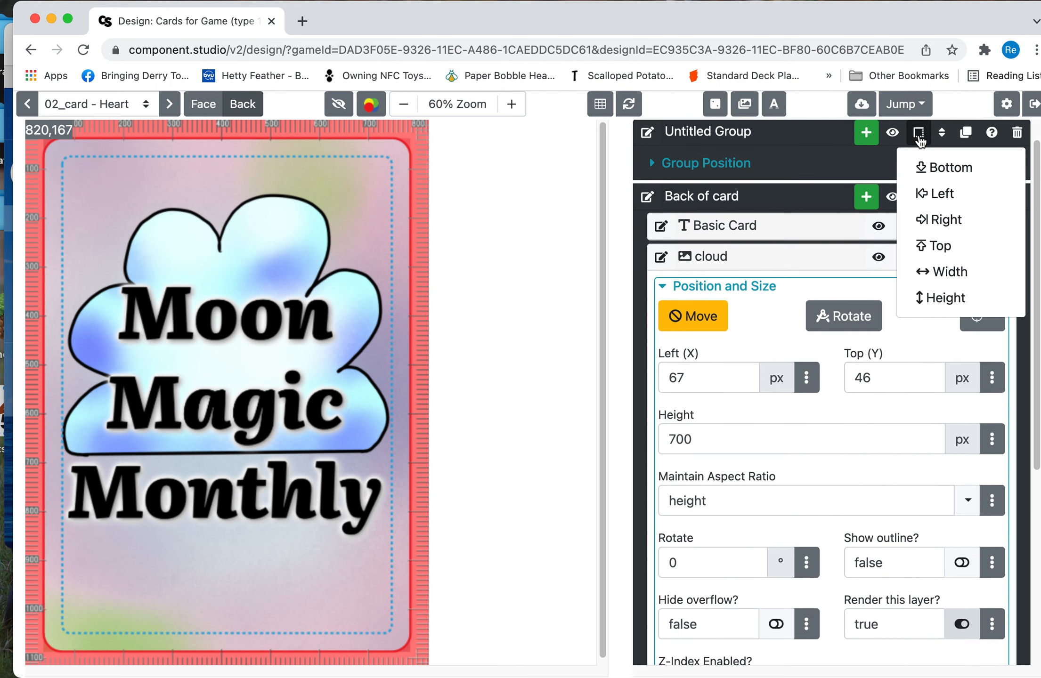
{"action": "left_click", "coordinate": [804, 165]}
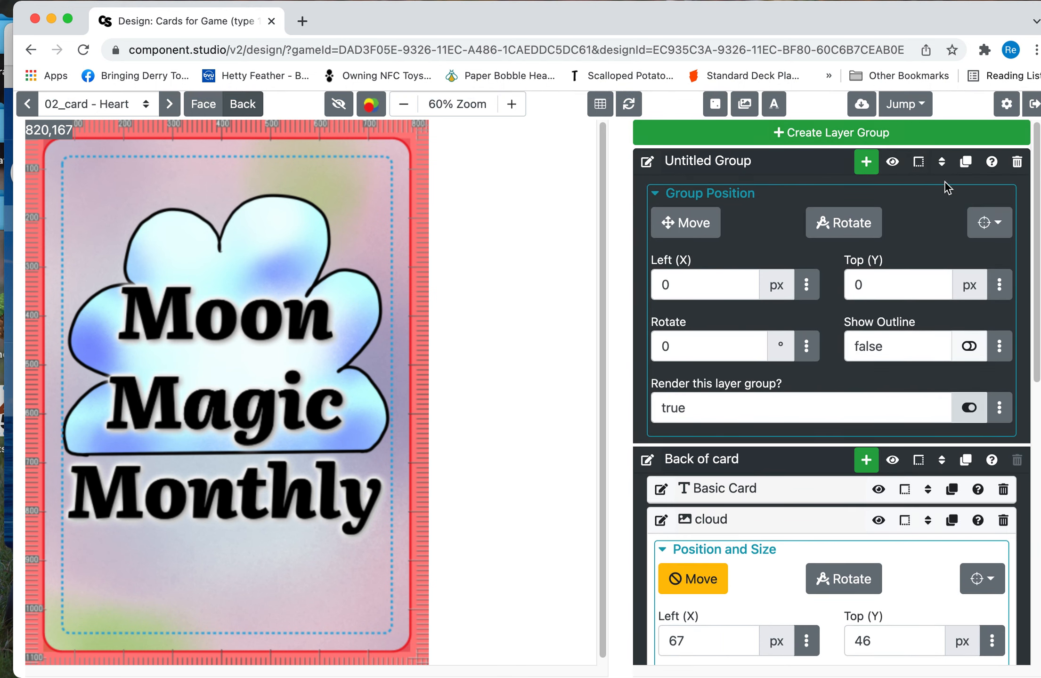
{"action": "left_click", "coordinate": [805, 170]}
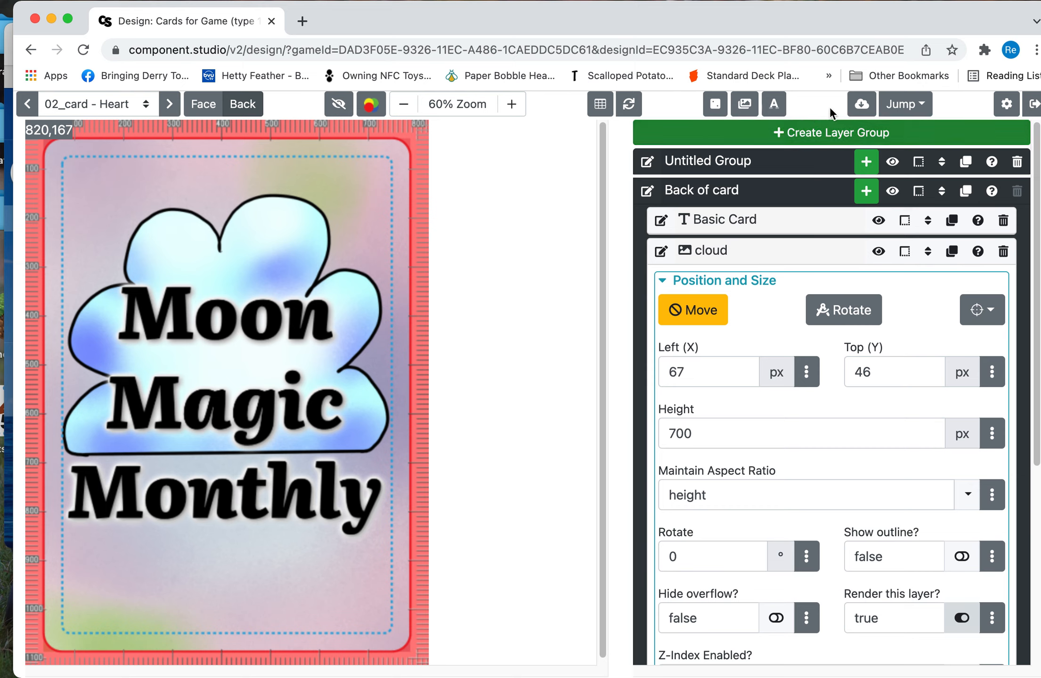
Open the deck's export settings, turn on the Print and Play PDF, review its paper and cut line options, and close them without exporting.
{"action": "left_click", "coordinate": [864, 106]}
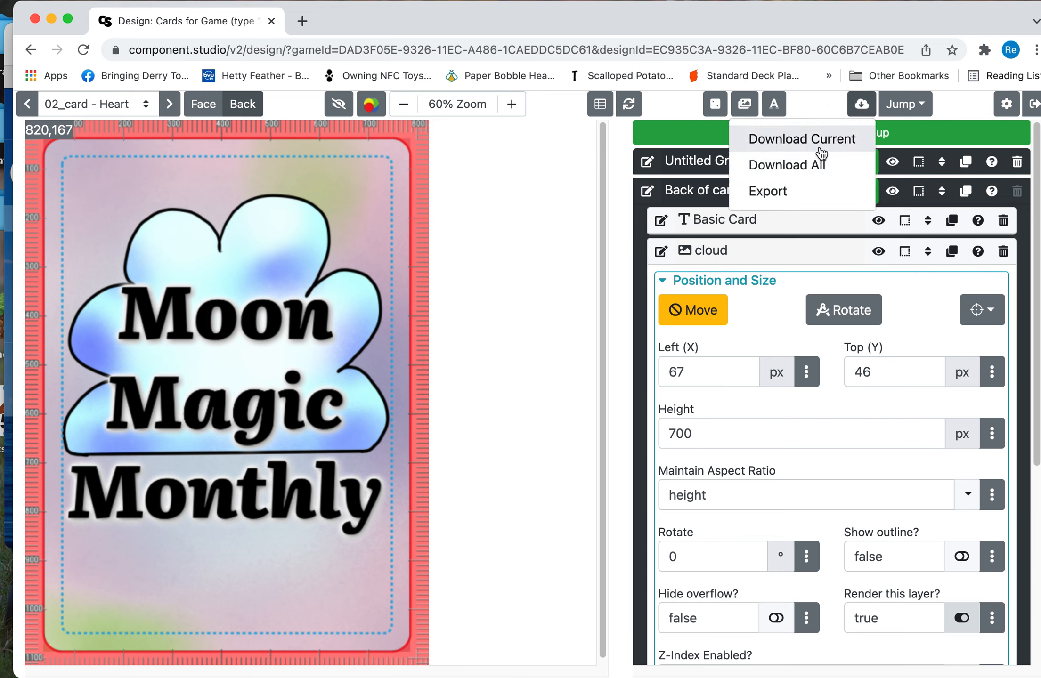
{"action": "left_click", "coordinate": [820, 201]}
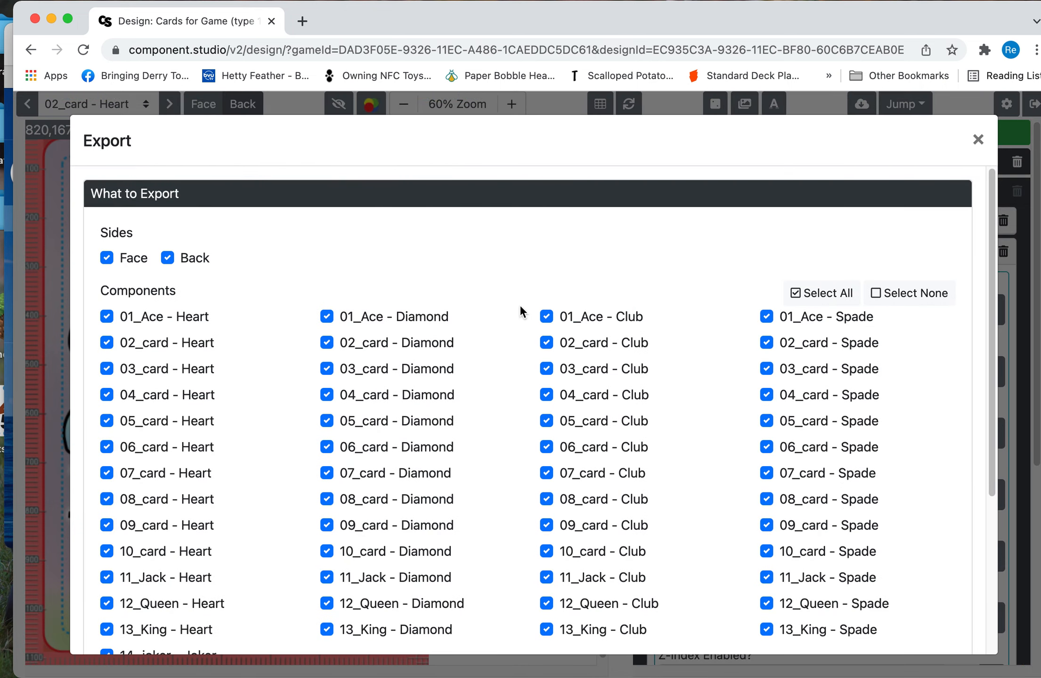
{"action": "scroll", "coordinate": [518, 309], "scroll_direction": "down", "scroll_amount": 5}
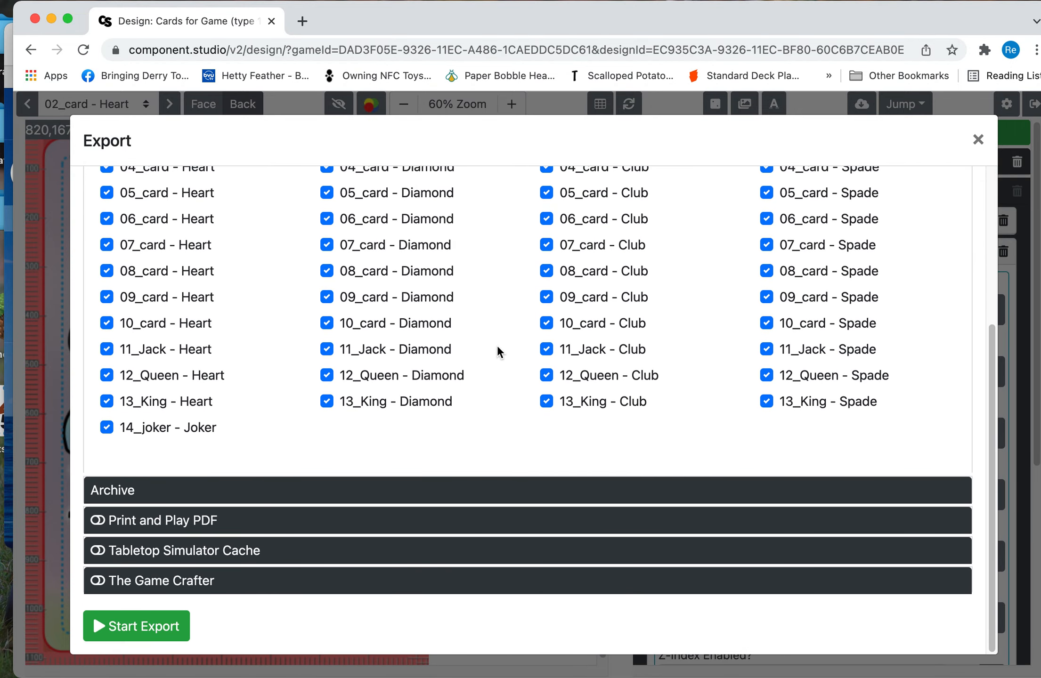
{"action": "left_click", "coordinate": [248, 519]}
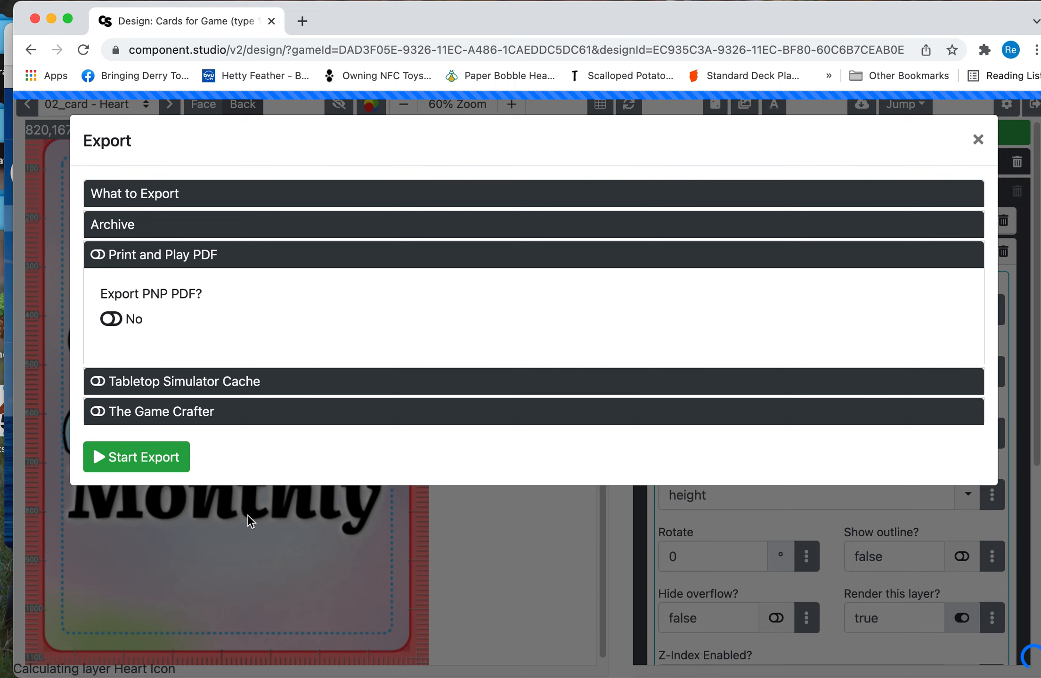
{"action": "left_click", "coordinate": [109, 319]}
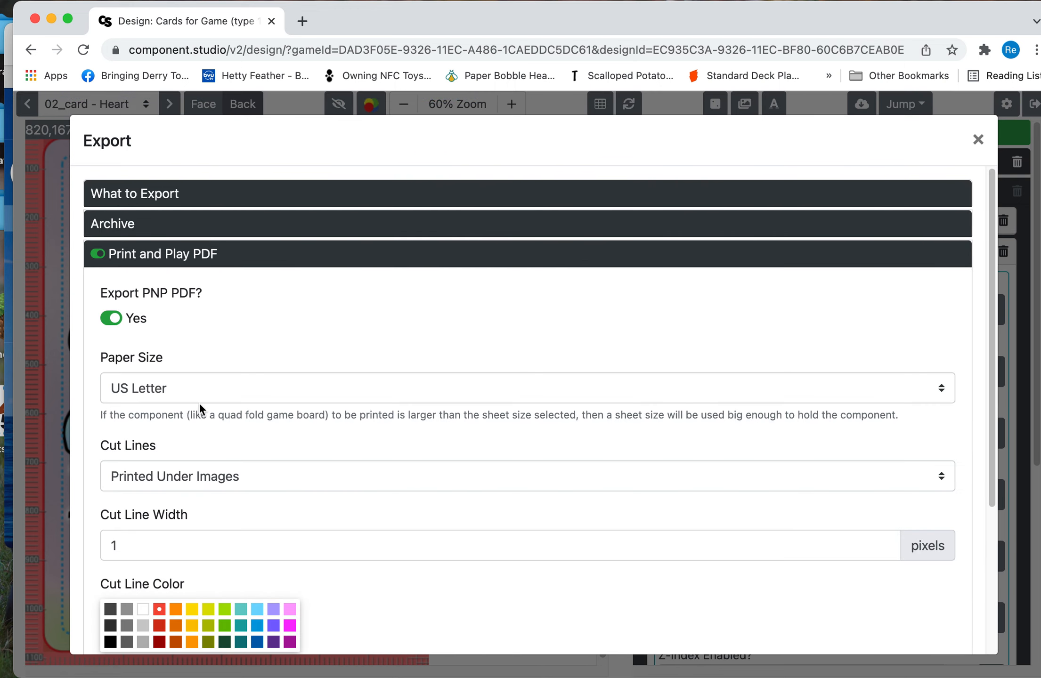
{"action": "scroll", "coordinate": [201, 403], "scroll_direction": "down", "scroll_amount": 5}
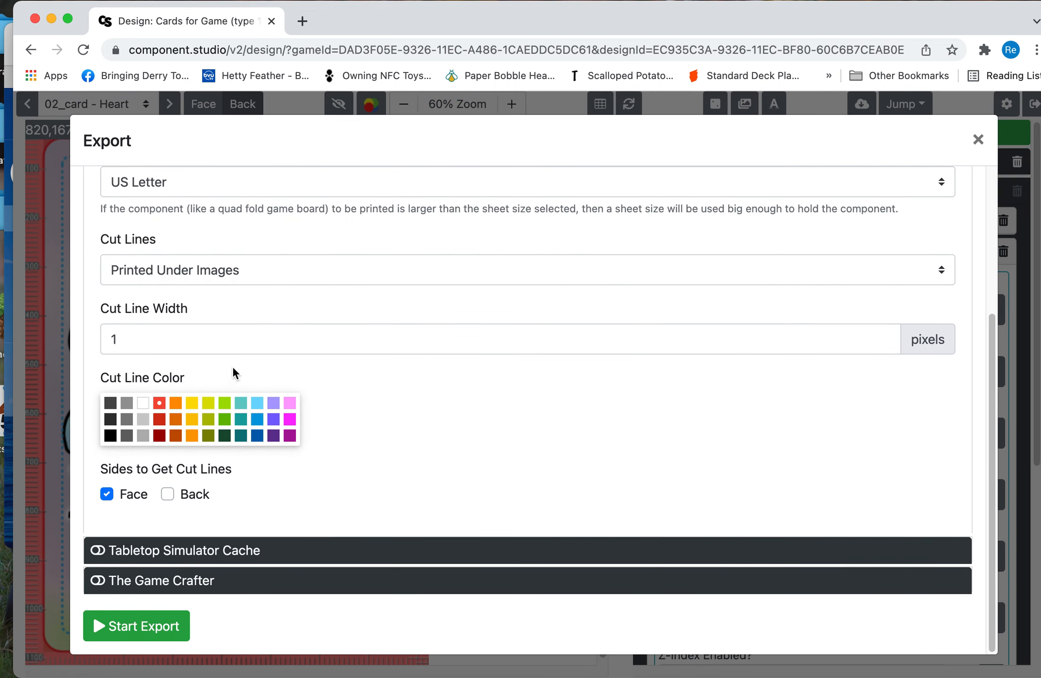
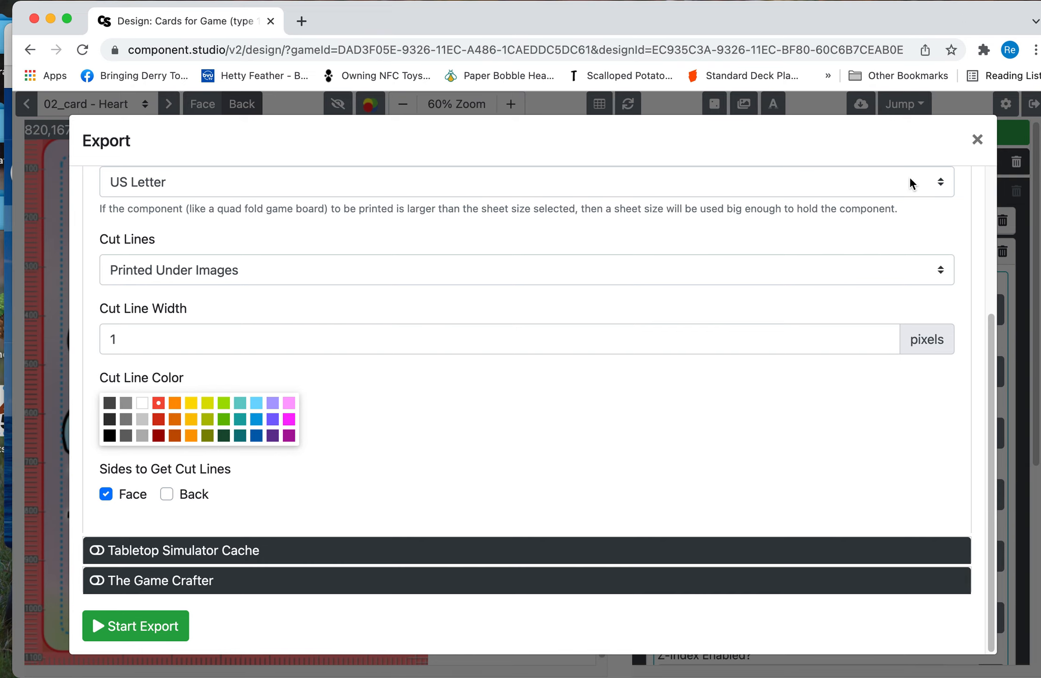
{"action": "left_click", "coordinate": [987, 142]}
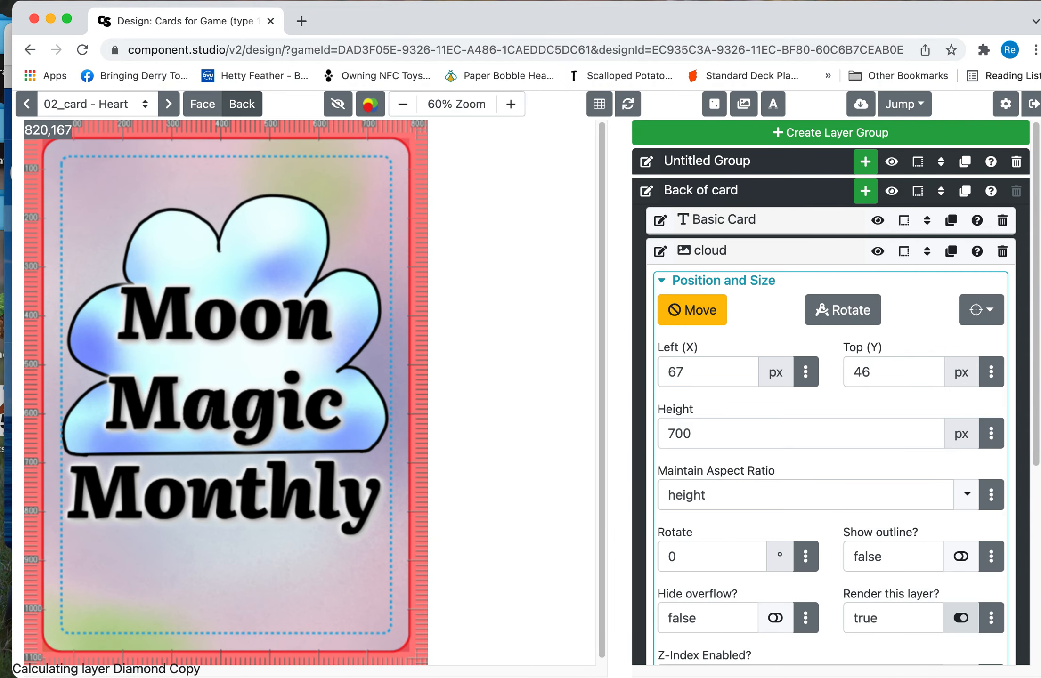
{"action": "key", "text": "super+space"}
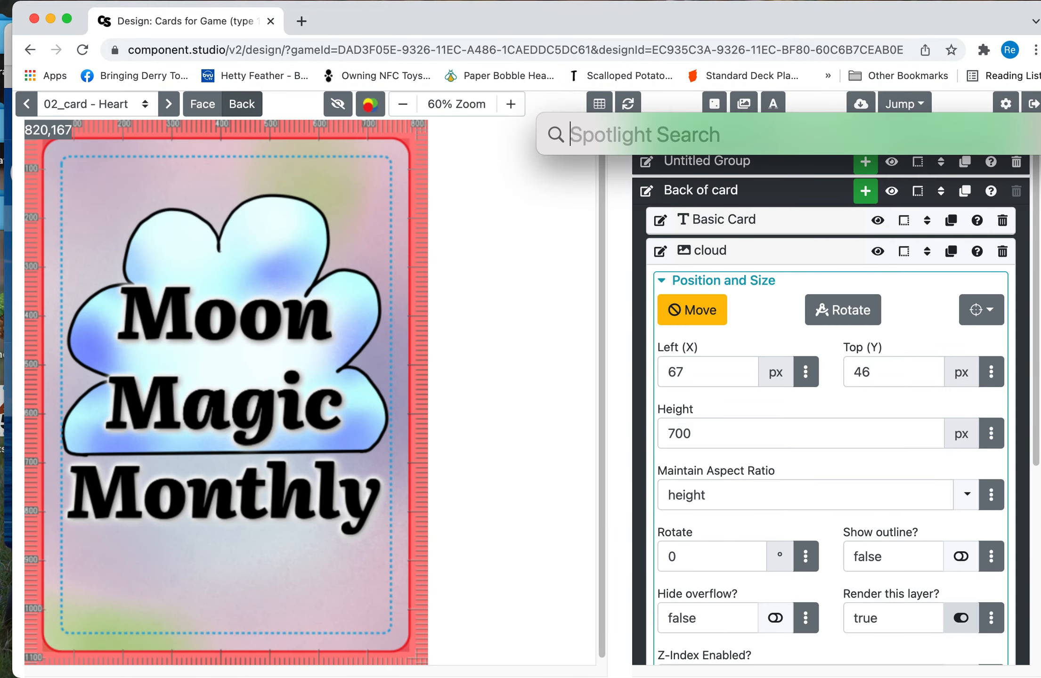
{"action": "type", "text": "folder"}
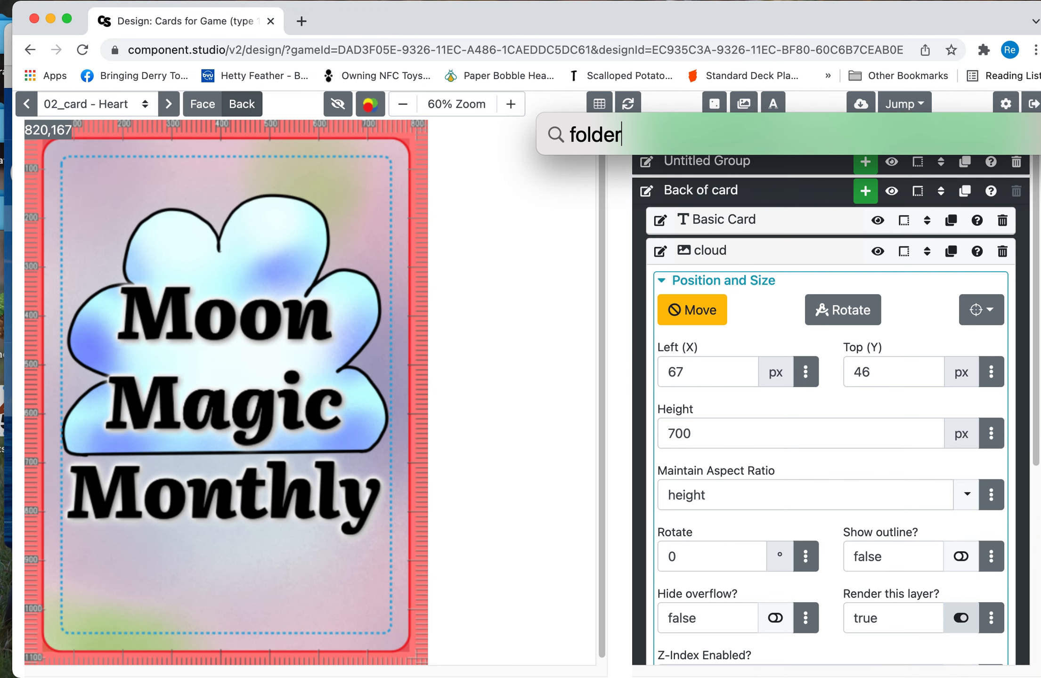
{"action": "key", "text": "Return"}
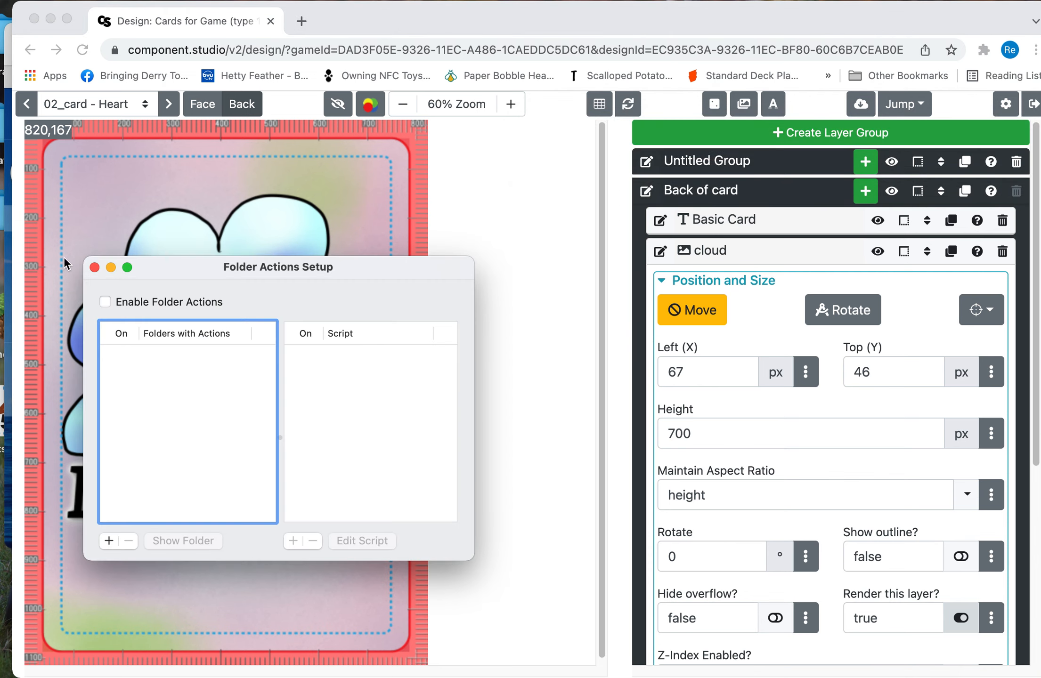
{"action": "left_click", "coordinate": [94, 267]}
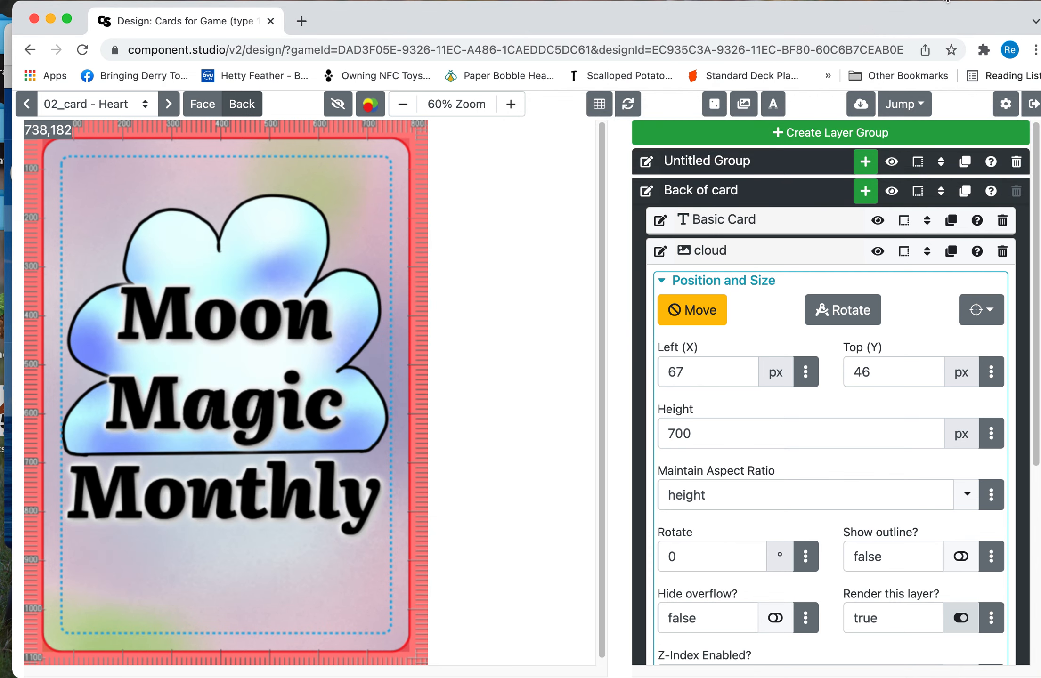
Open the Downloads folder in Finder and look through the artwork and template files.
{"action": "key", "text": "super+space"}
{"action": "type", "text": "downloads"}
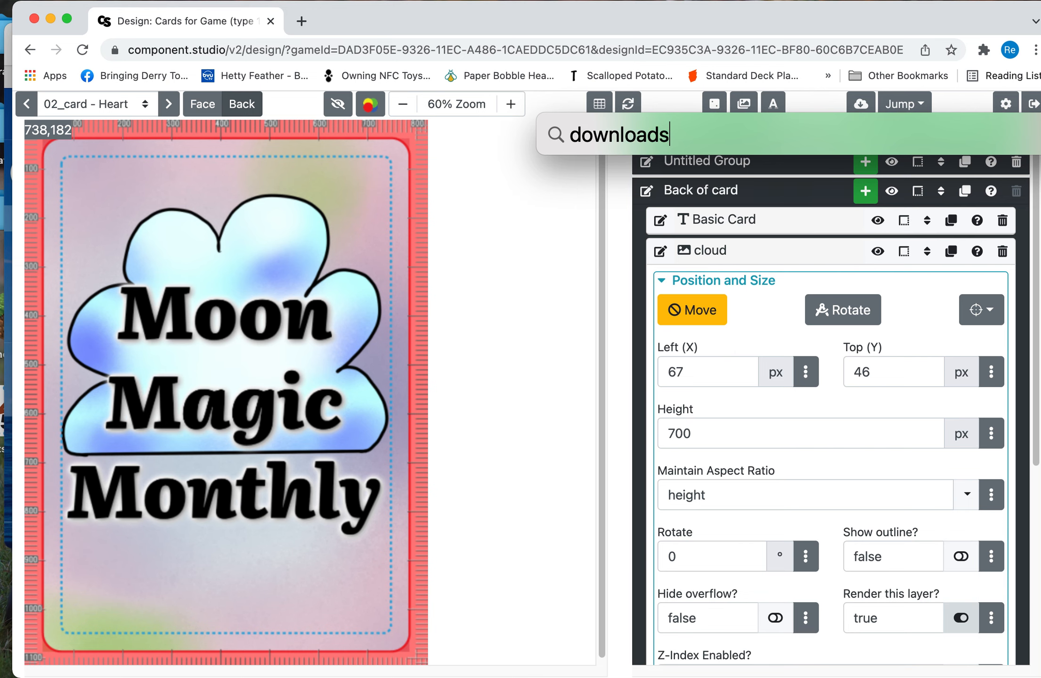
{"action": "key", "text": "Return"}
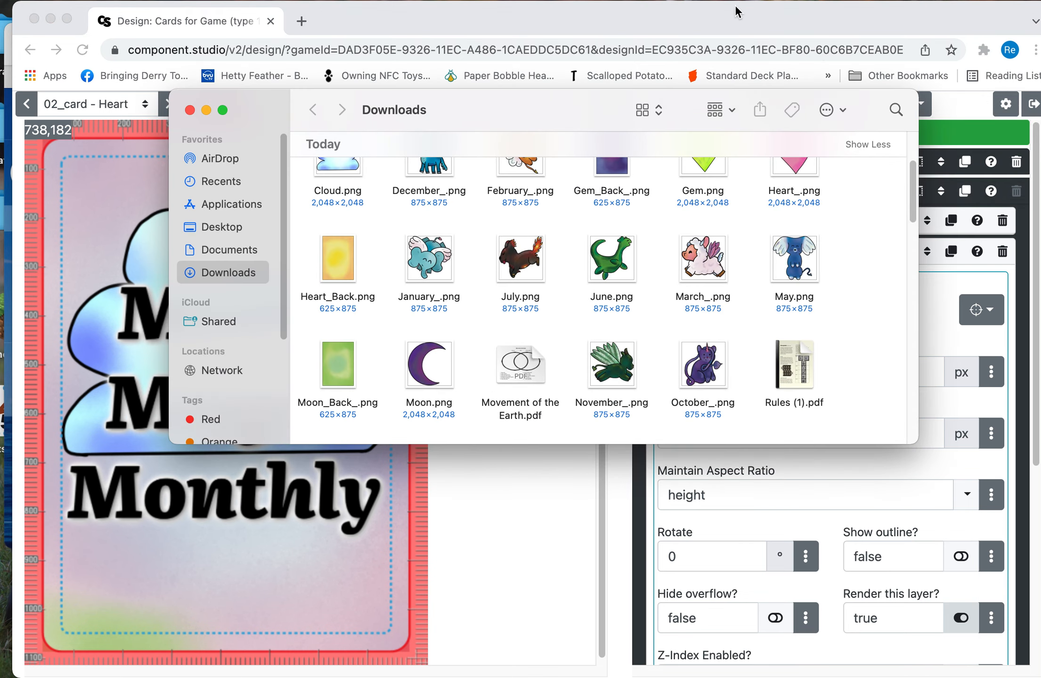
{"action": "scroll", "coordinate": [561, 280], "scroll_direction": "down", "scroll_amount": 2}
{"action": "scroll", "coordinate": [561, 278], "scroll_direction": "down", "scroll_amount": 6}
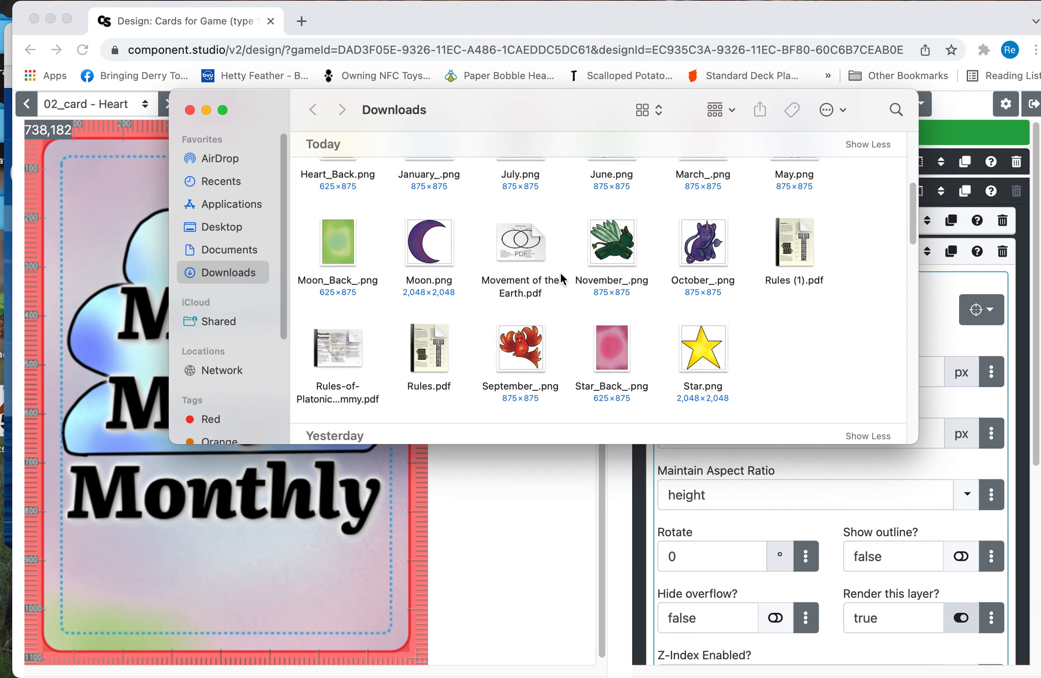
{"action": "scroll", "coordinate": [560, 278], "scroll_direction": "down", "scroll_amount": 3}
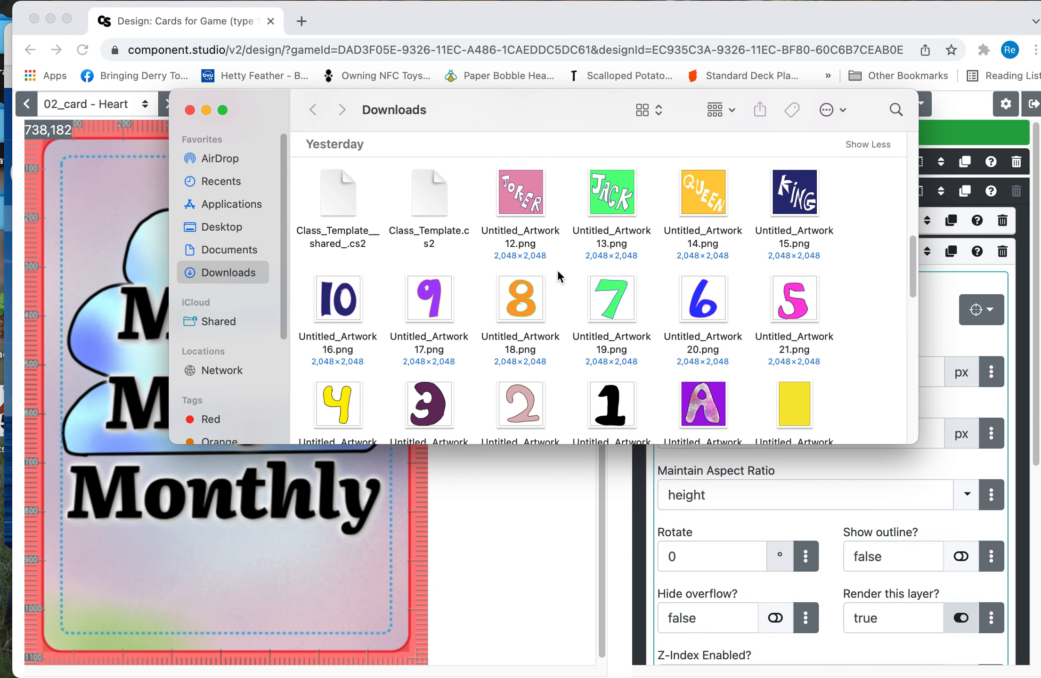
{"action": "scroll", "coordinate": [558, 276], "scroll_direction": "down", "scroll_amount": 6}
{"action": "scroll", "coordinate": [558, 276], "scroll_direction": "down", "scroll_amount": 5}
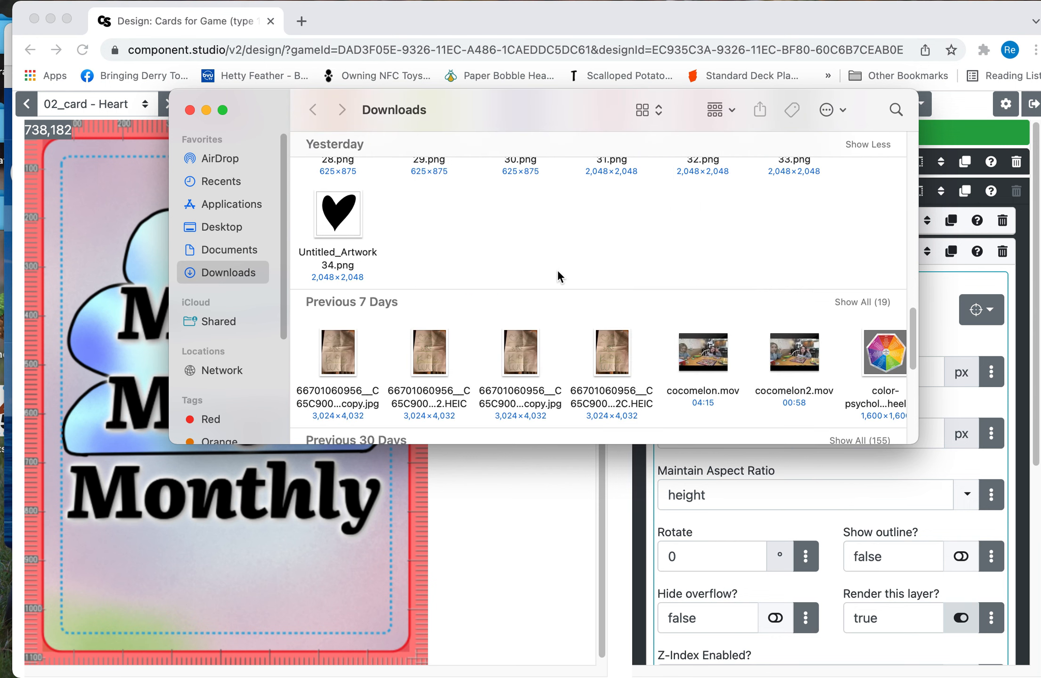
{"action": "scroll", "coordinate": [557, 272], "scroll_direction": "up", "scroll_amount": 12}
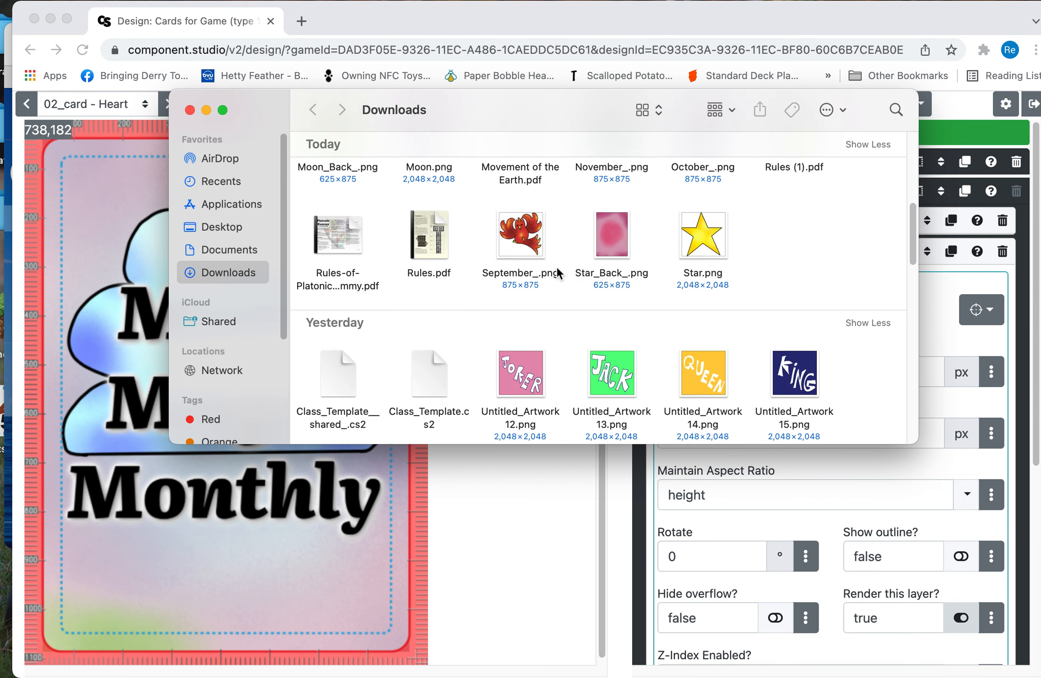
{"action": "scroll", "coordinate": [555, 266], "scroll_direction": "up", "scroll_amount": 8}
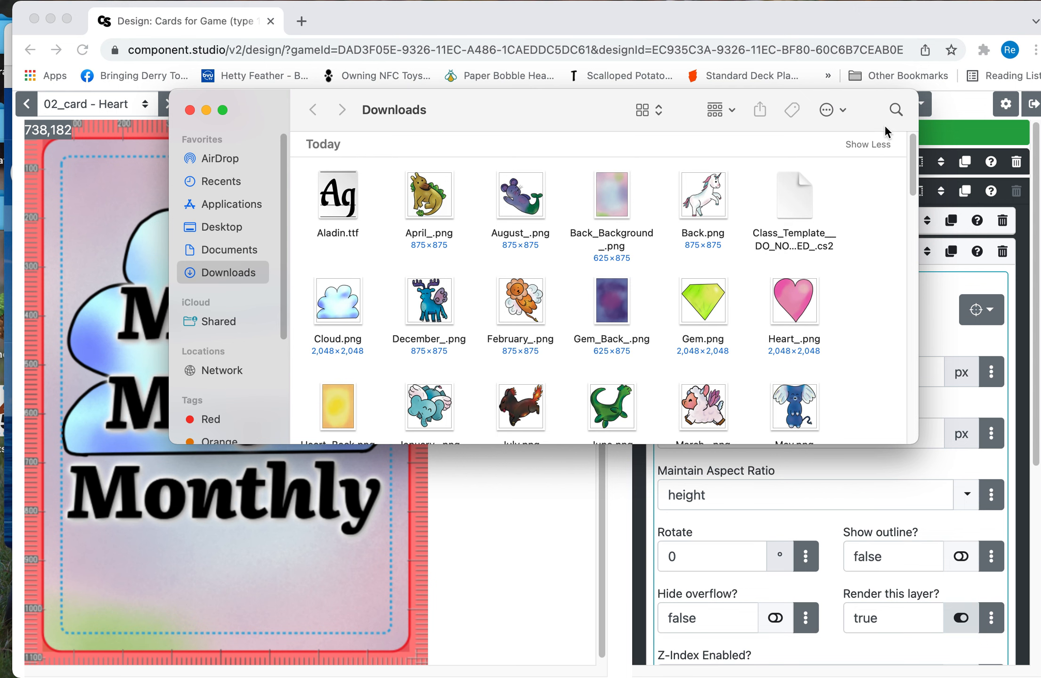
Close the Downloads window and switch the design view to the face of the 02_card - Heart card.
{"action": "left_click", "coordinate": [189, 111]}
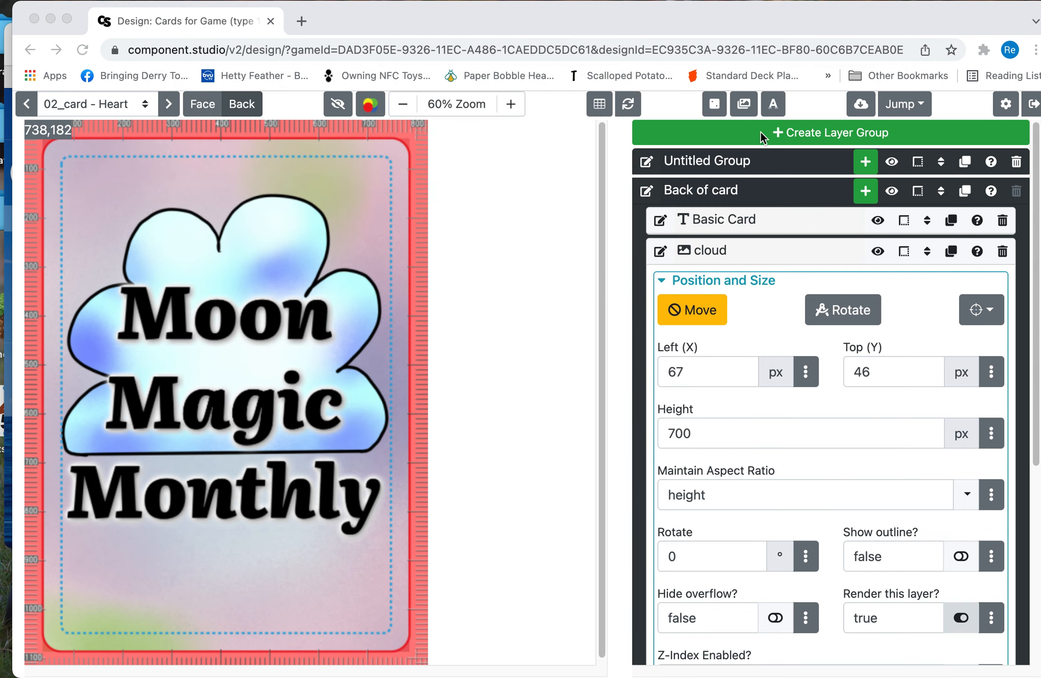
{"action": "left_click", "coordinate": [209, 105]}
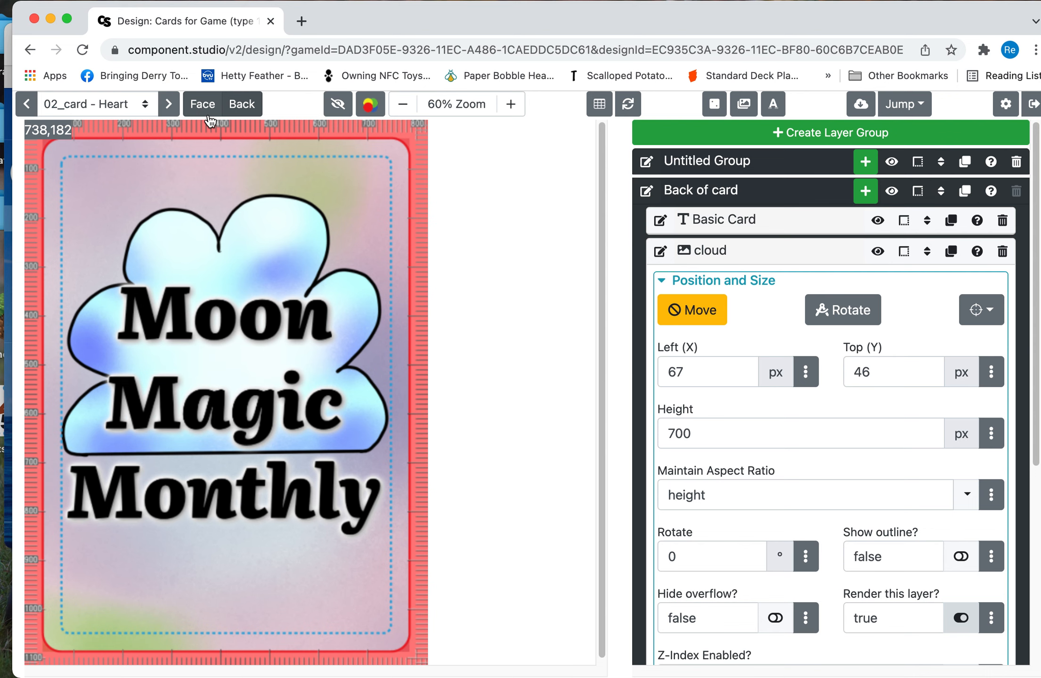
{"action": "left_click", "coordinate": [205, 108]}
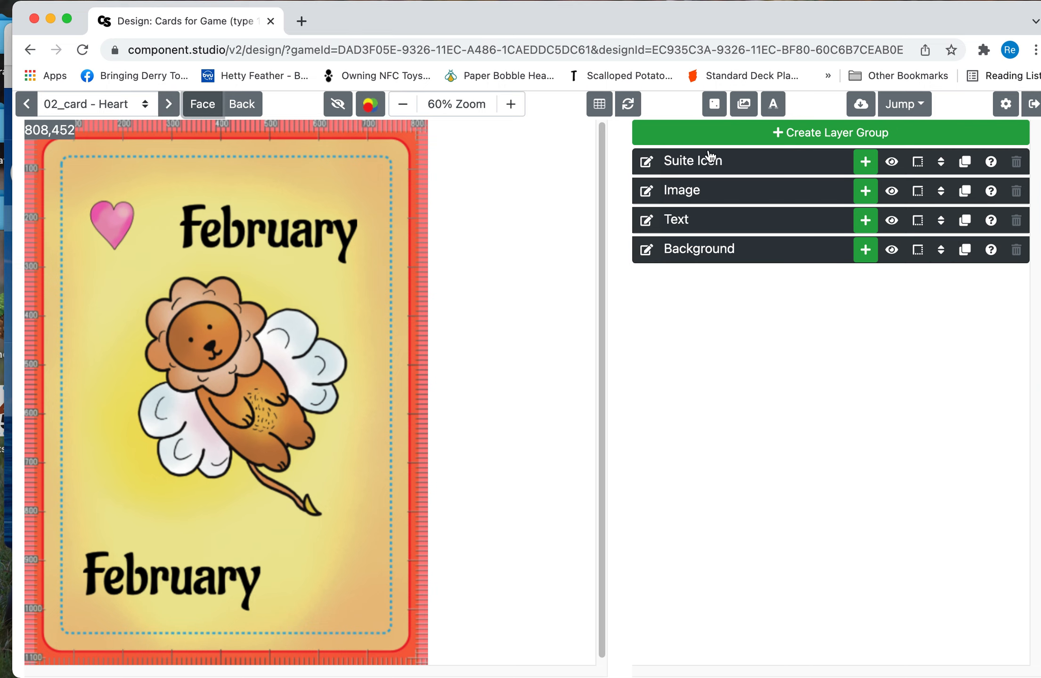
Create a new layer group on the card face and add a text layer to it.
{"action": "left_click", "coordinate": [826, 141]}
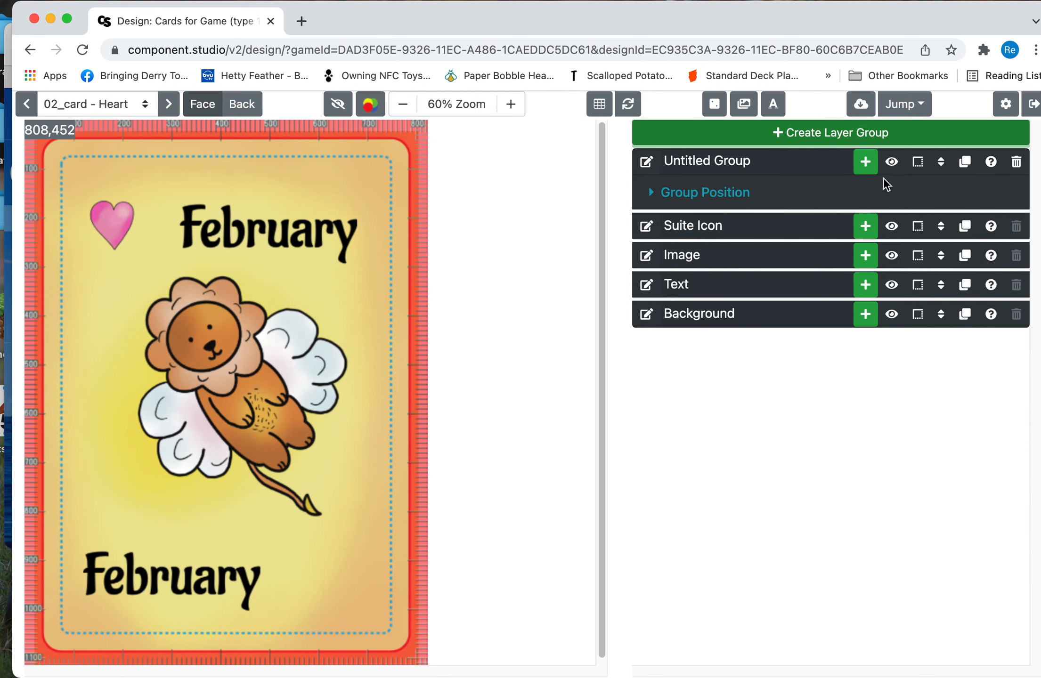
{"action": "left_click", "coordinate": [864, 171]}
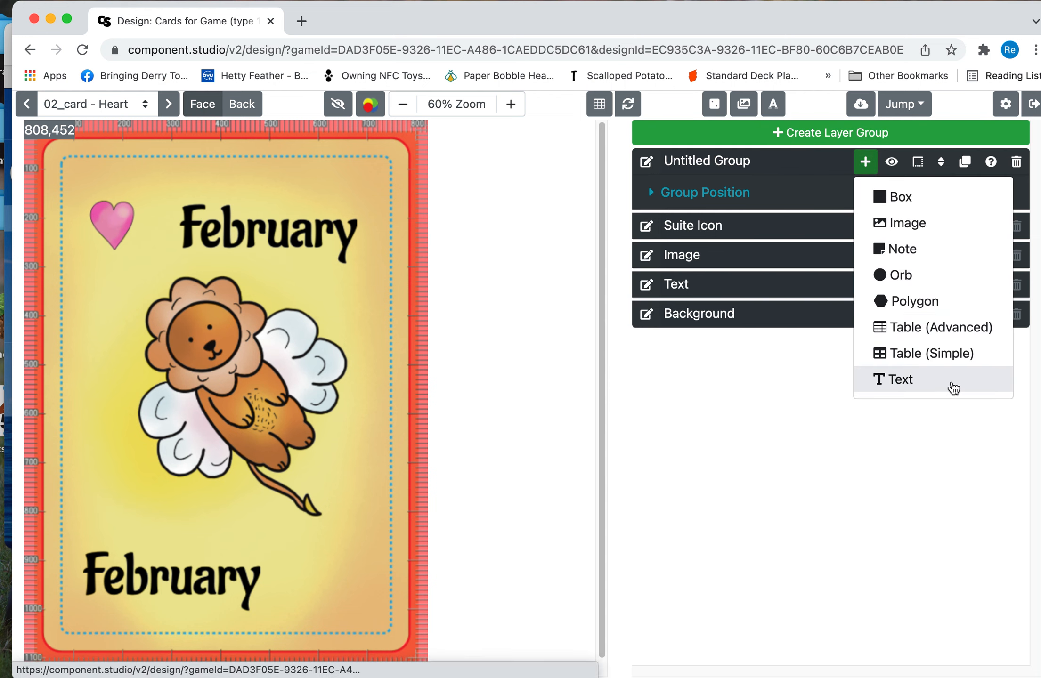
{"action": "left_click", "coordinate": [899, 380]}
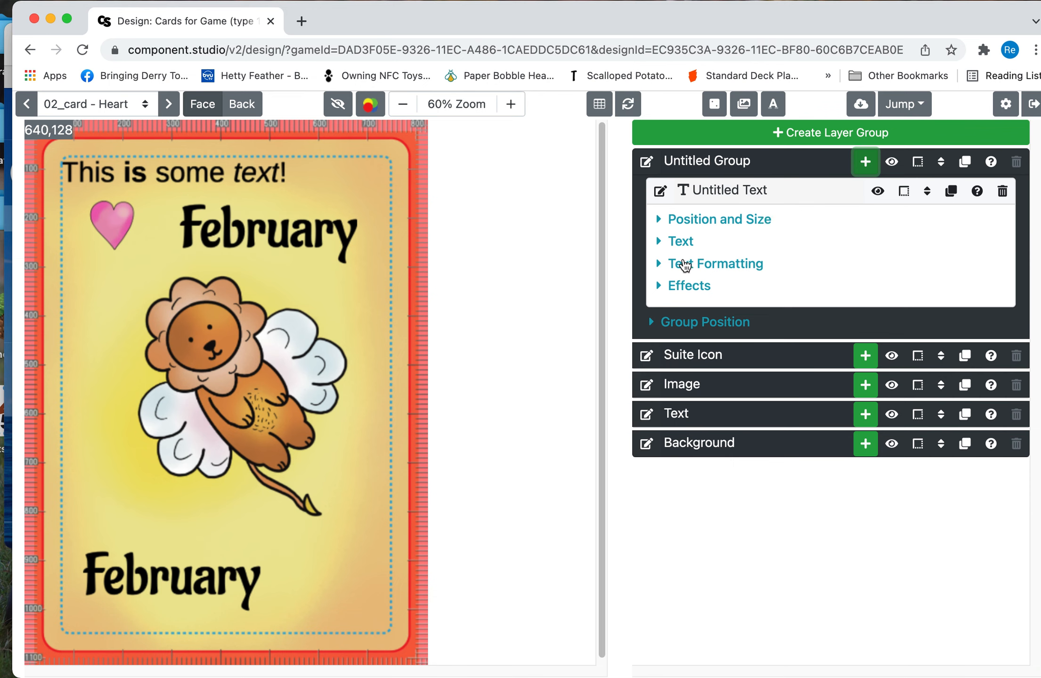
Replace the new text layer's sample text with the row value {{ row.simple_number }}.
{"action": "left_click", "coordinate": [681, 244]}
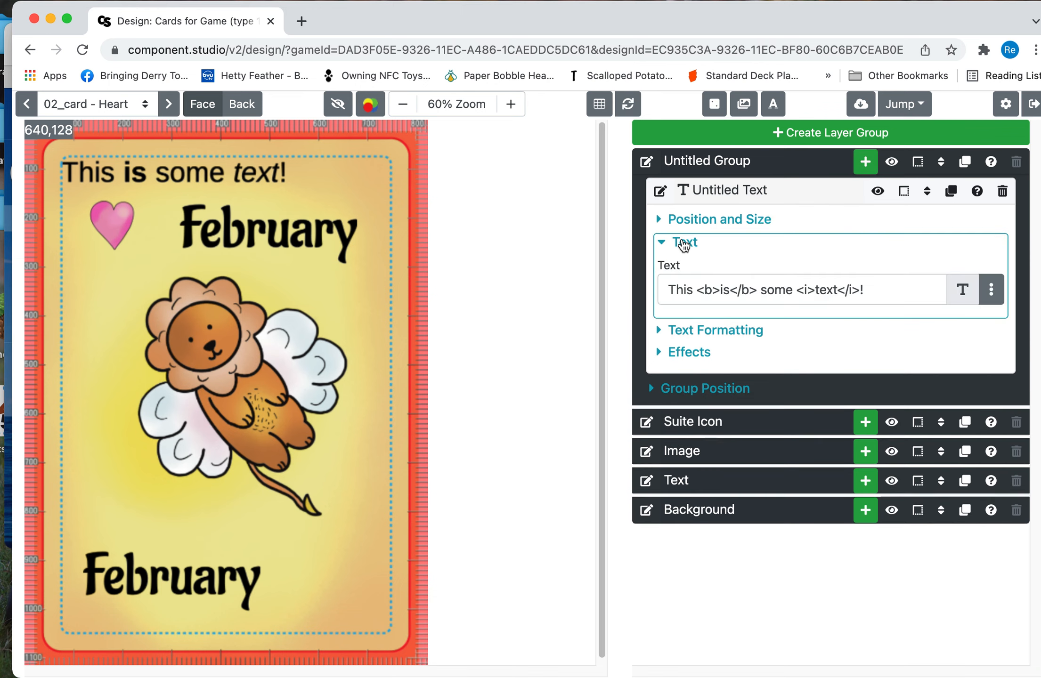
{"action": "left_click", "coordinate": [994, 297]}
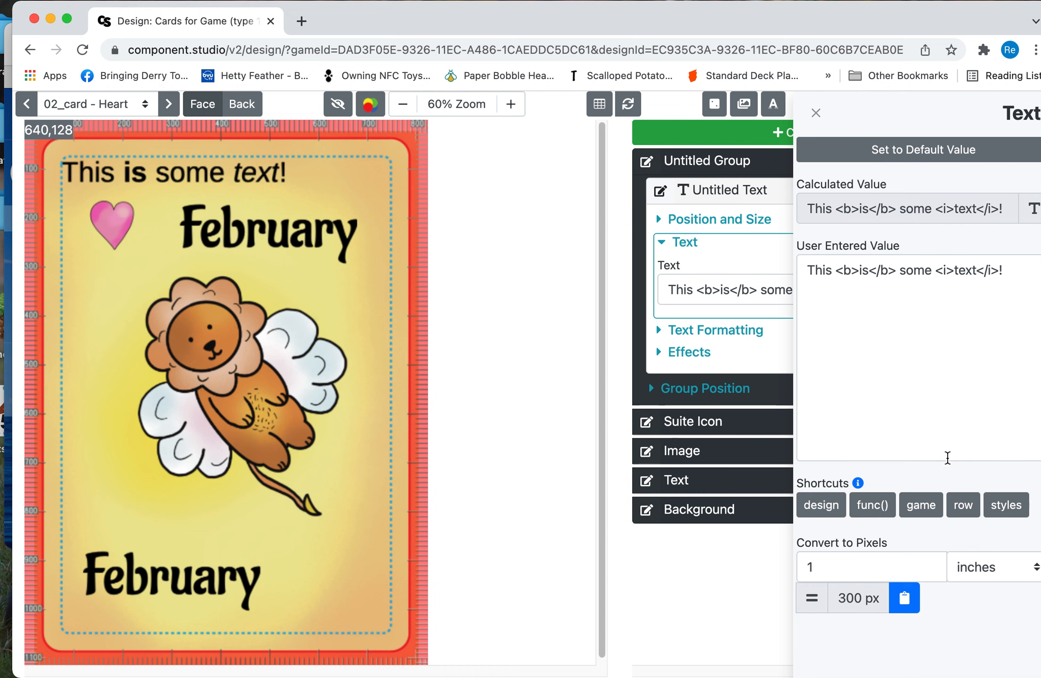
{"action": "left_click", "coordinate": [963, 507]}
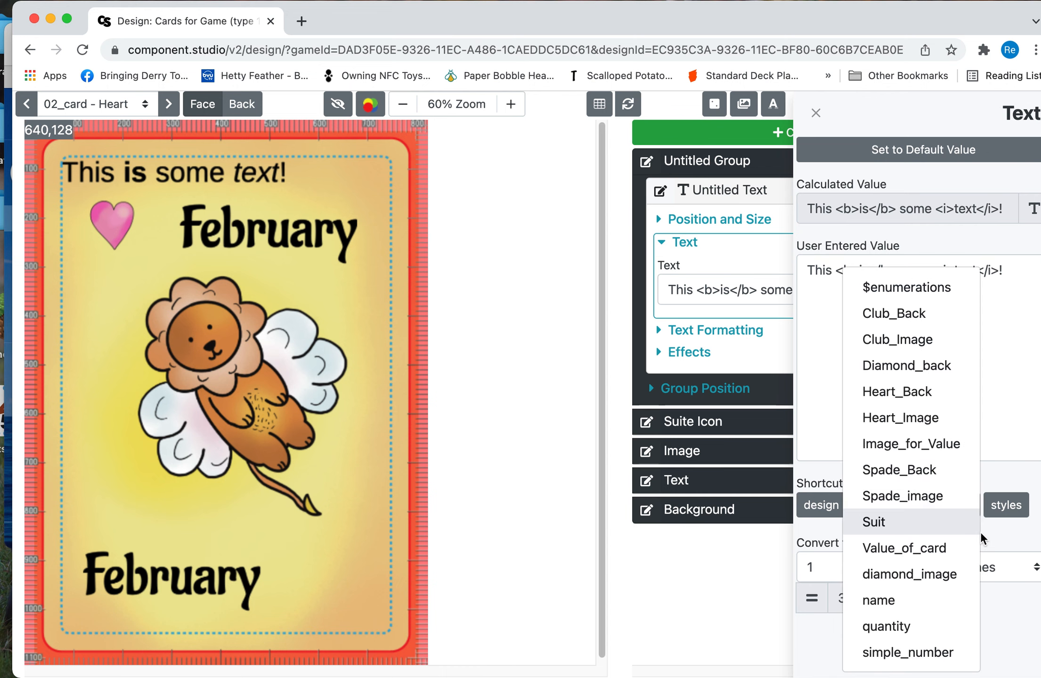
{"action": "left_click", "coordinate": [943, 652]}
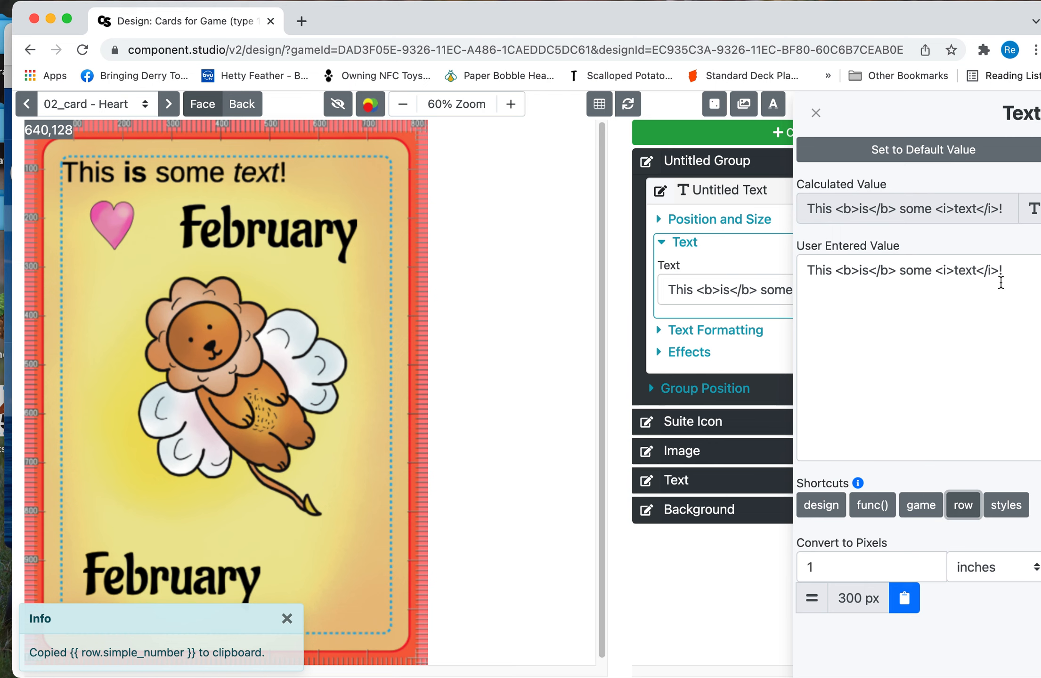
{"action": "left_click_drag", "start_coordinate": [1001, 282], "coordinate": [812, 248]}
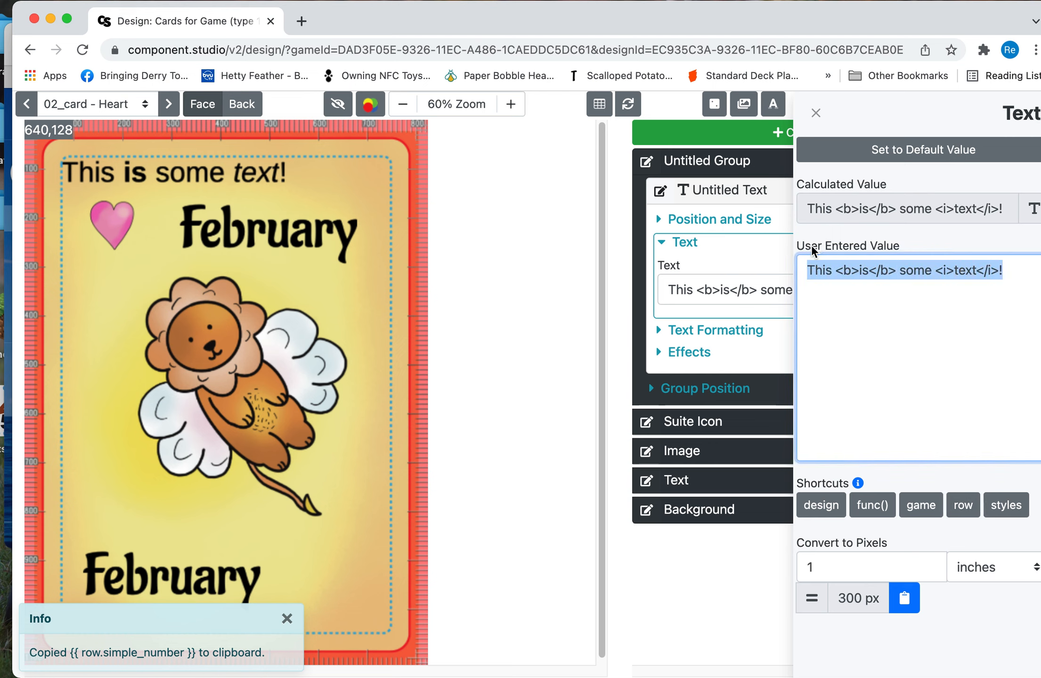
{"action": "key", "text": "super+v"}
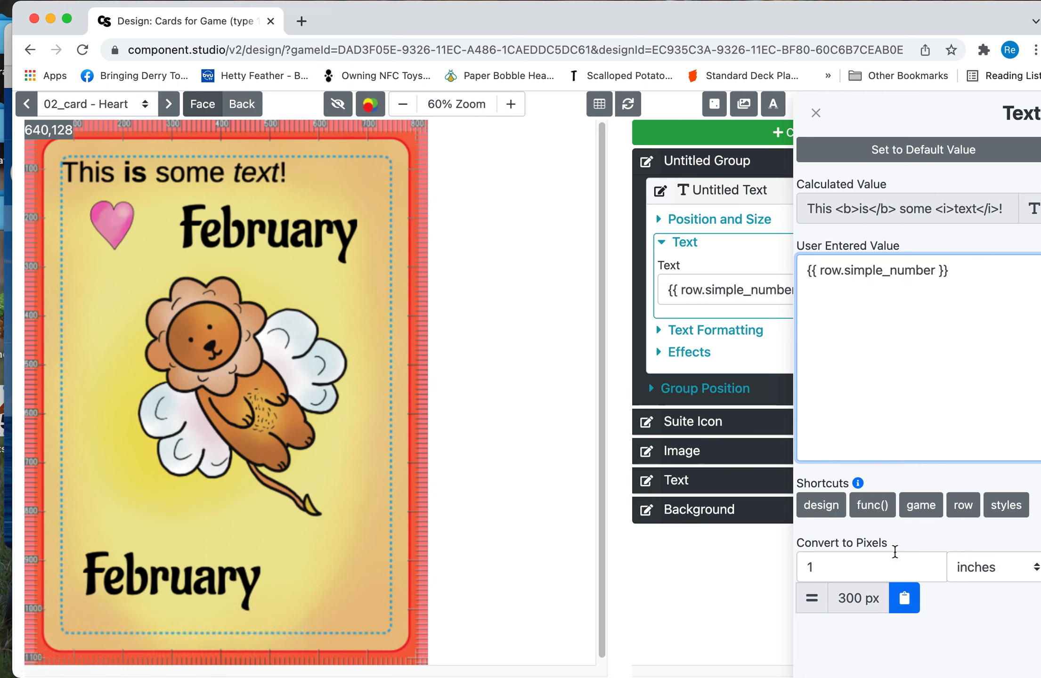
{"action": "left_click", "coordinate": [760, 292]}
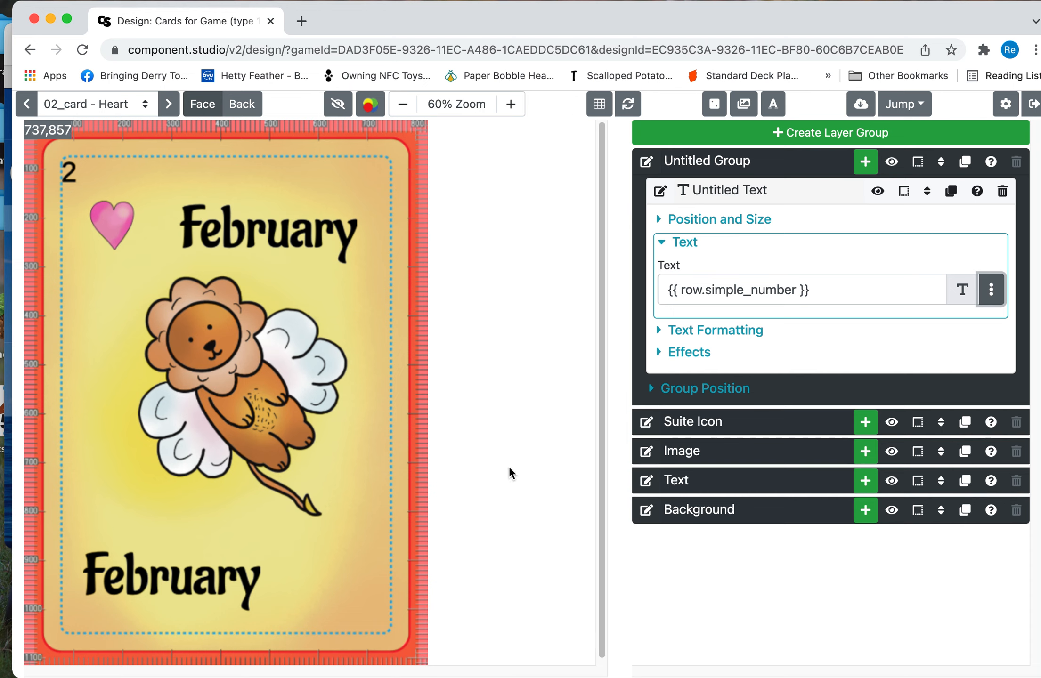
Move the number text to about X 651 px, Y 724 px, beside the lion's tail near the card's lower right.
{"action": "left_click", "coordinate": [664, 244]}
{"action": "left_click", "coordinate": [681, 220]}
{"action": "left_click", "coordinate": [685, 247]}
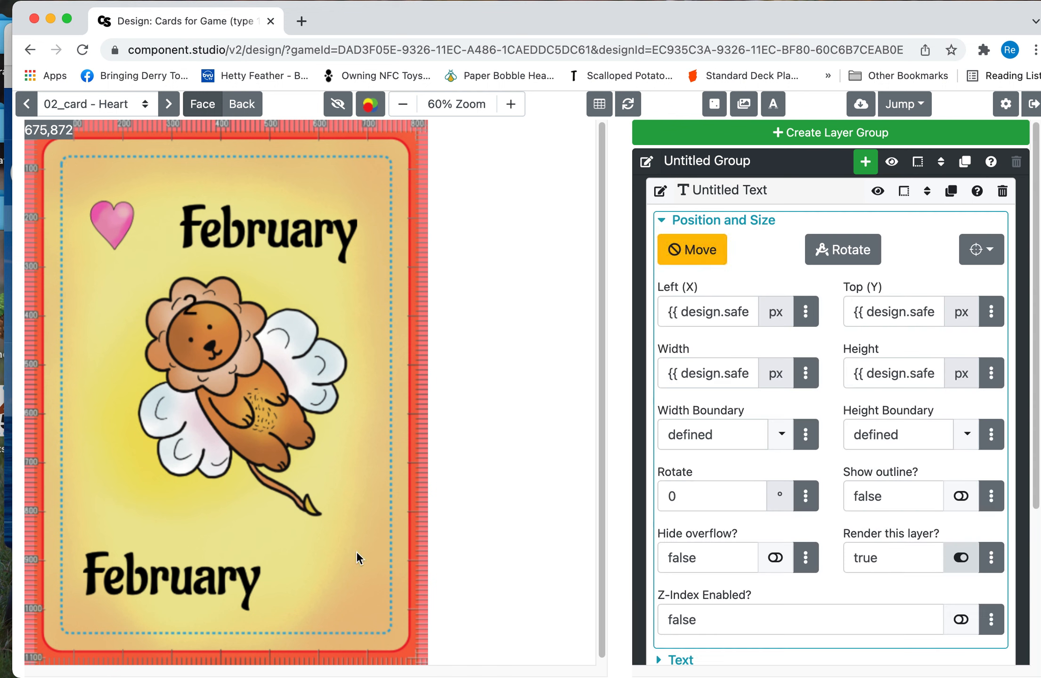
{"action": "left_click", "coordinate": [359, 608]}
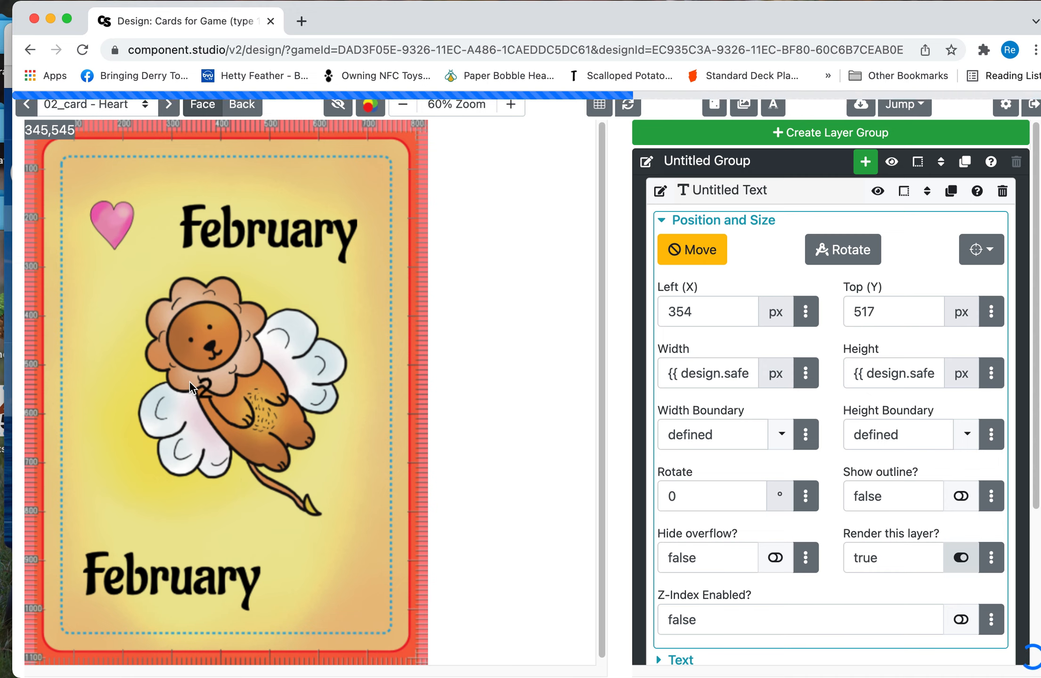
{"action": "left_click", "coordinate": [690, 253]}
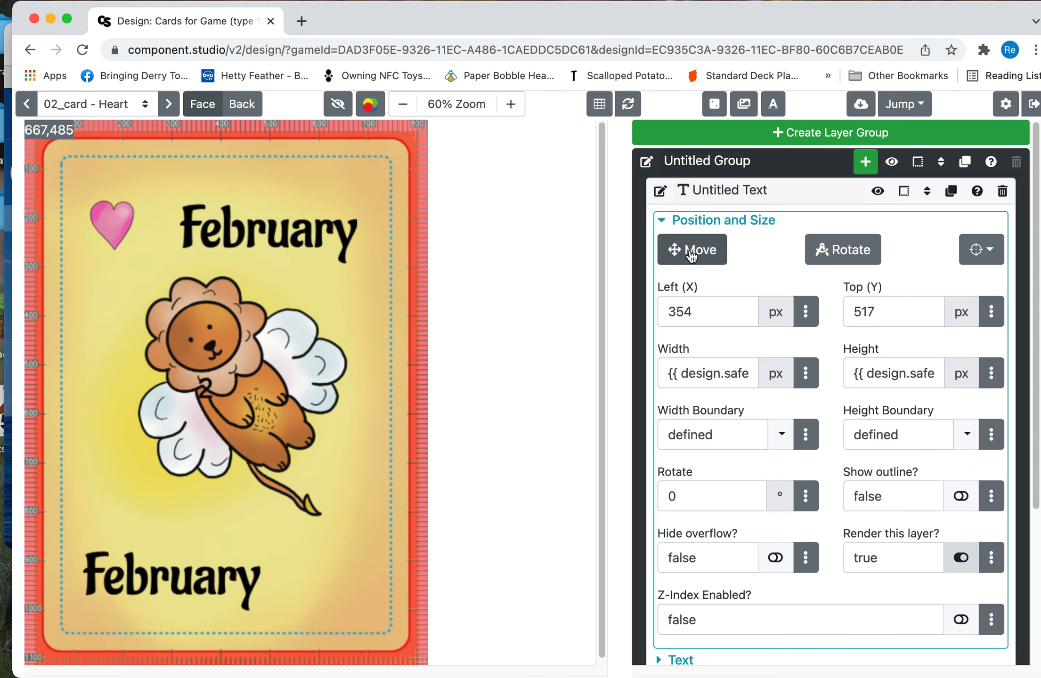
{"action": "left_click", "coordinate": [691, 252]}
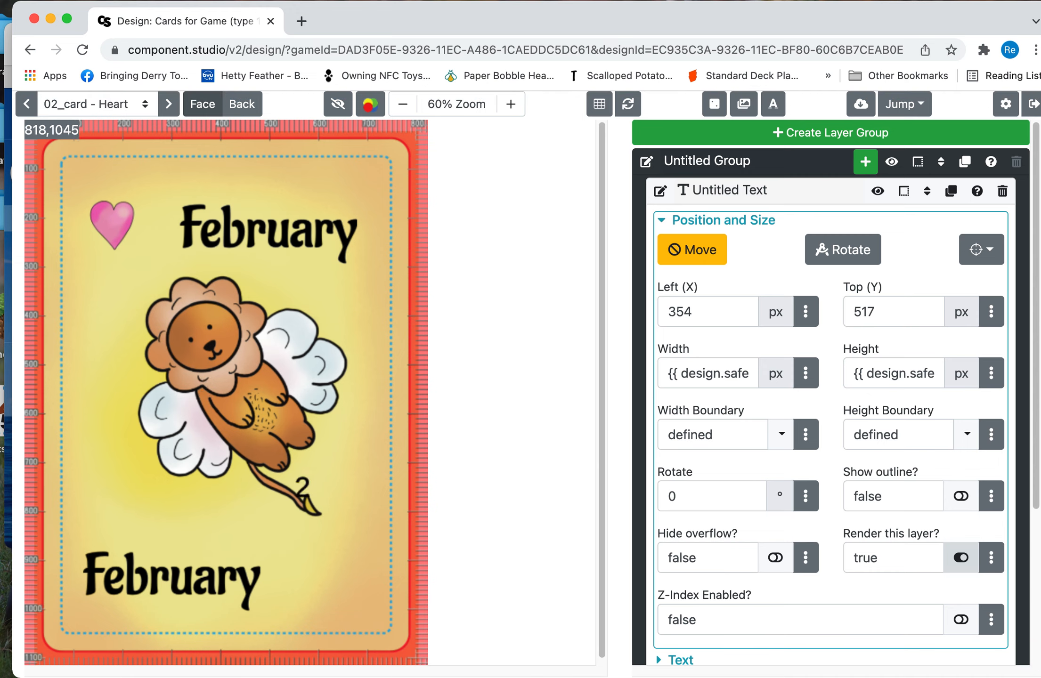
{"action": "left_click", "coordinate": [344, 475]}
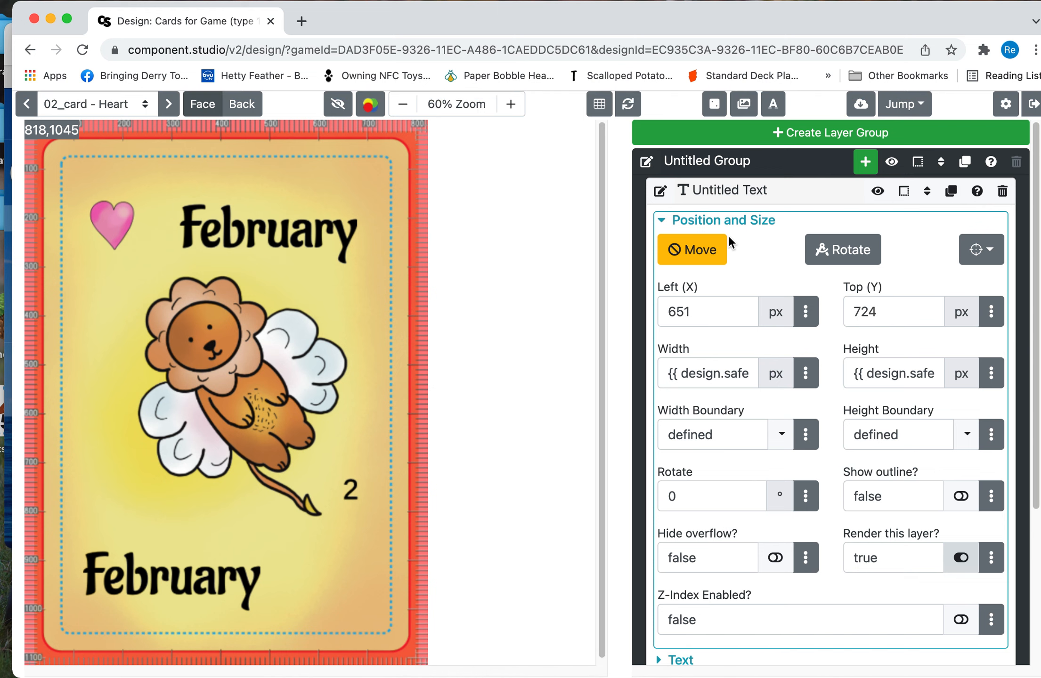
Try right horizontal alignment on the number text, then set it back to left.
{"action": "left_click", "coordinate": [717, 220]}
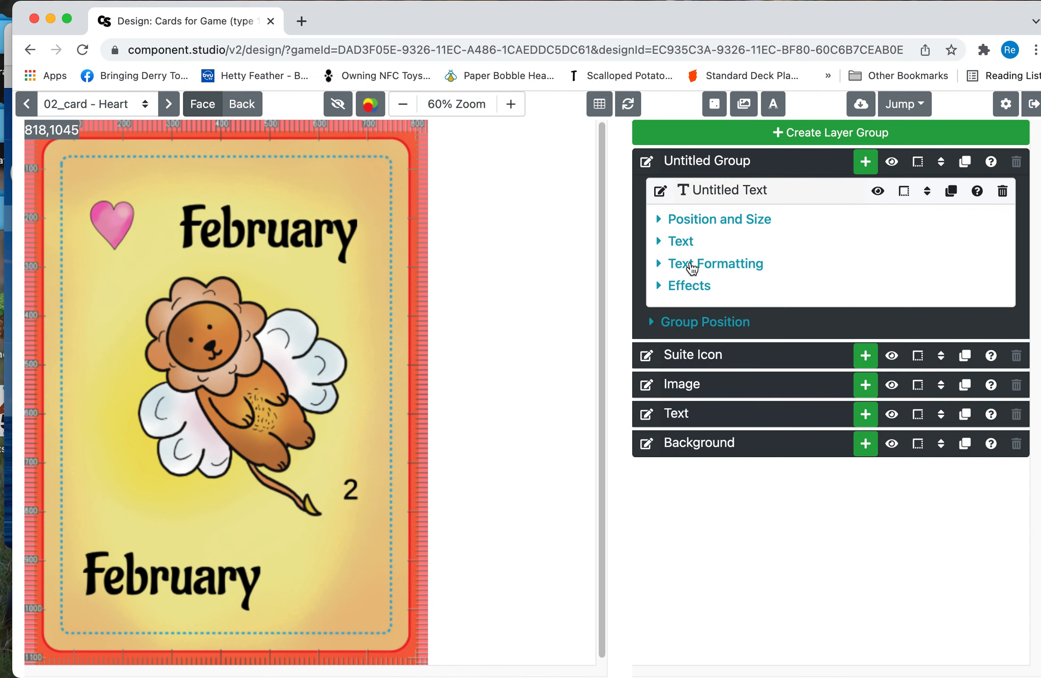
{"action": "left_click", "coordinate": [698, 265]}
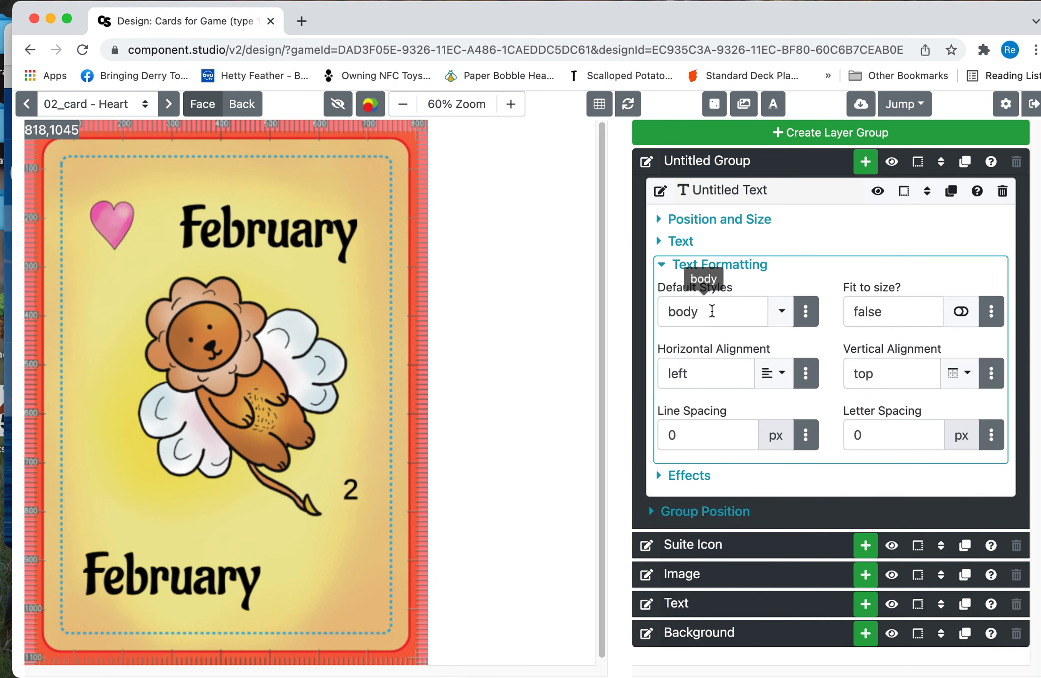
{"action": "left_click", "coordinate": [776, 373]}
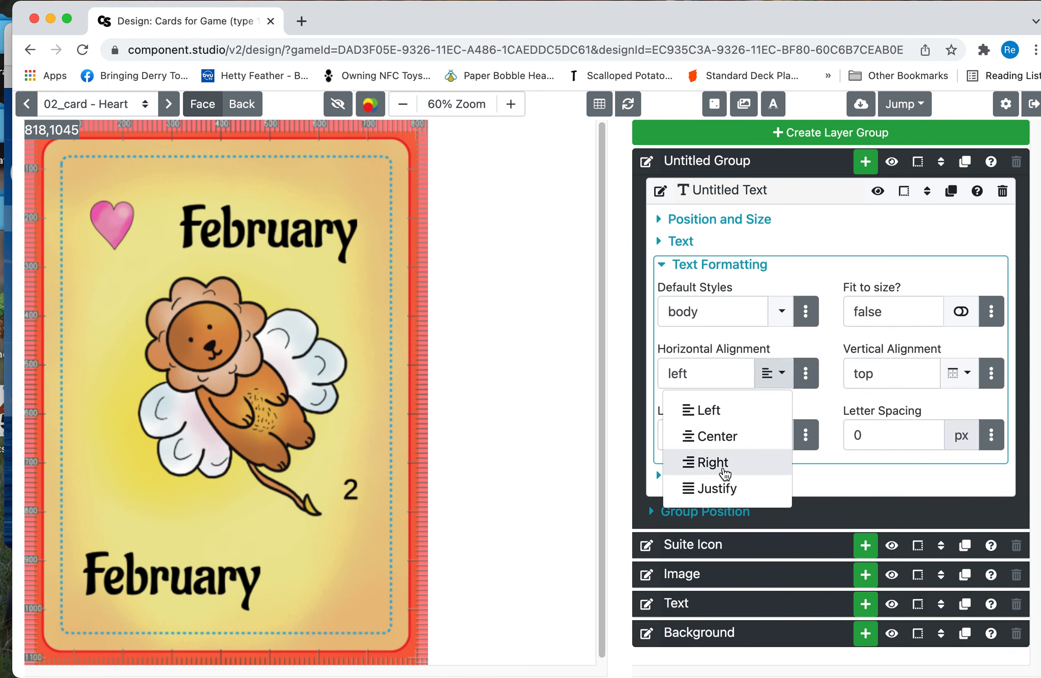
{"action": "left_click", "coordinate": [723, 469]}
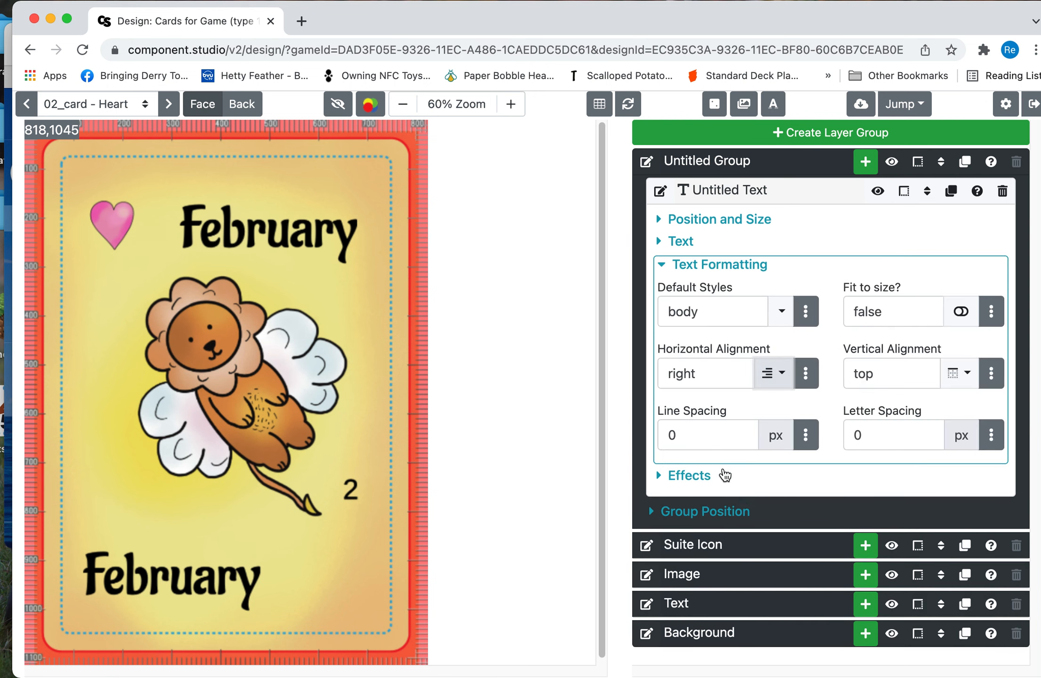
{"action": "left_click", "coordinate": [763, 377]}
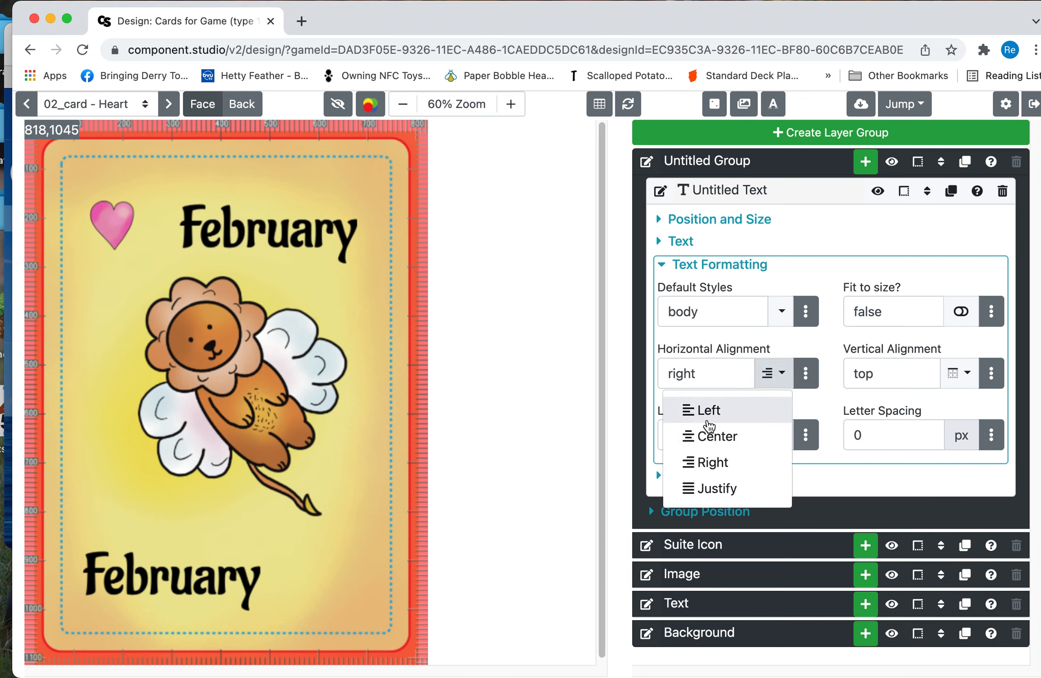
{"action": "left_click", "coordinate": [706, 417]}
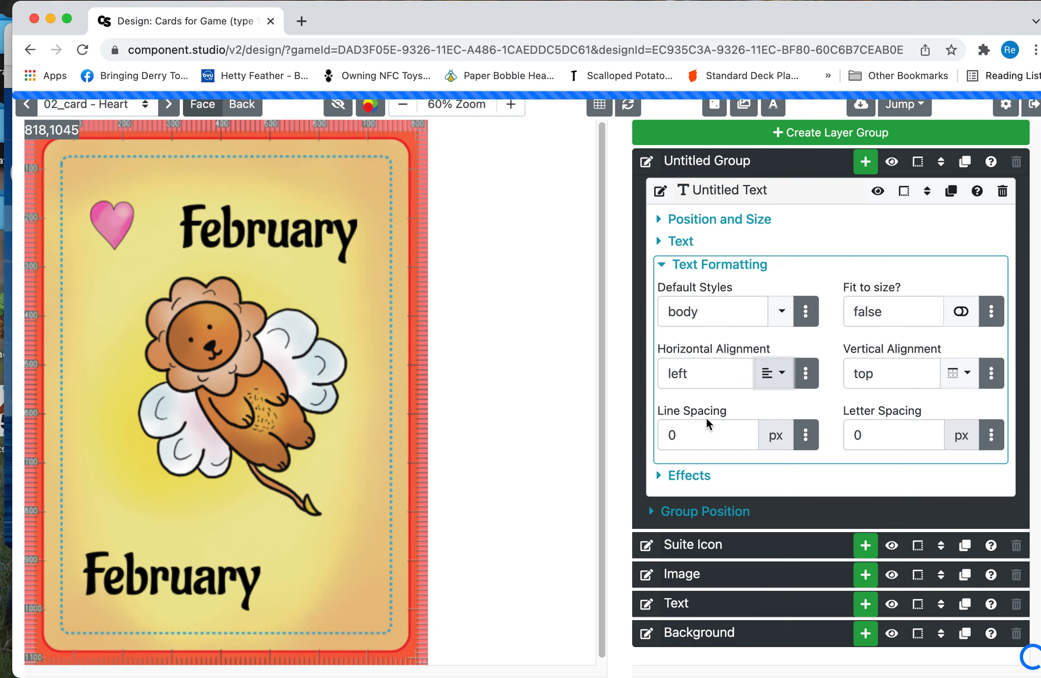
Move the number text to about X 114 px, Y 112 px, just above the heart icon.
{"action": "left_click", "coordinate": [660, 224]}
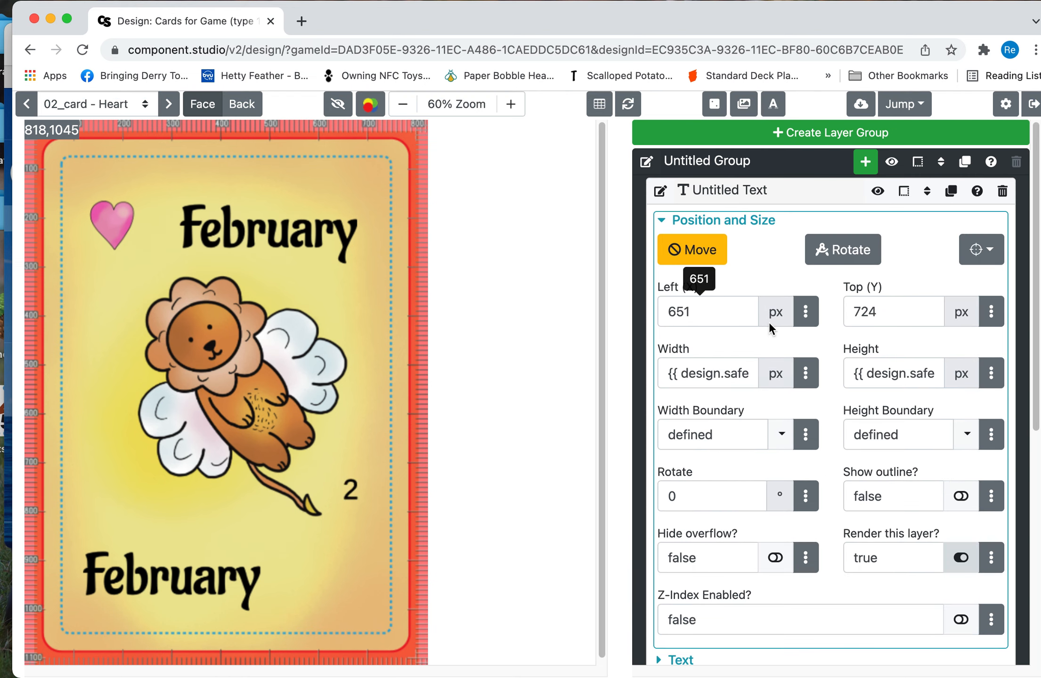
{"action": "mouse_move", "coordinate": [264, 409]}
{"action": "left_mouse_down"}
{"action": "mouse_move", "coordinate": [141, 281]}
{"action": "mouse_move", "coordinate": [293, 478]}
{"action": "mouse_move", "coordinate": [243, 426]}
{"action": "mouse_move", "coordinate": [249, 415]}
{"action": "left_mouse_up"}
{"action": "left_click_drag", "start_coordinate": [734, 305], "coordinate": [638, 314]}
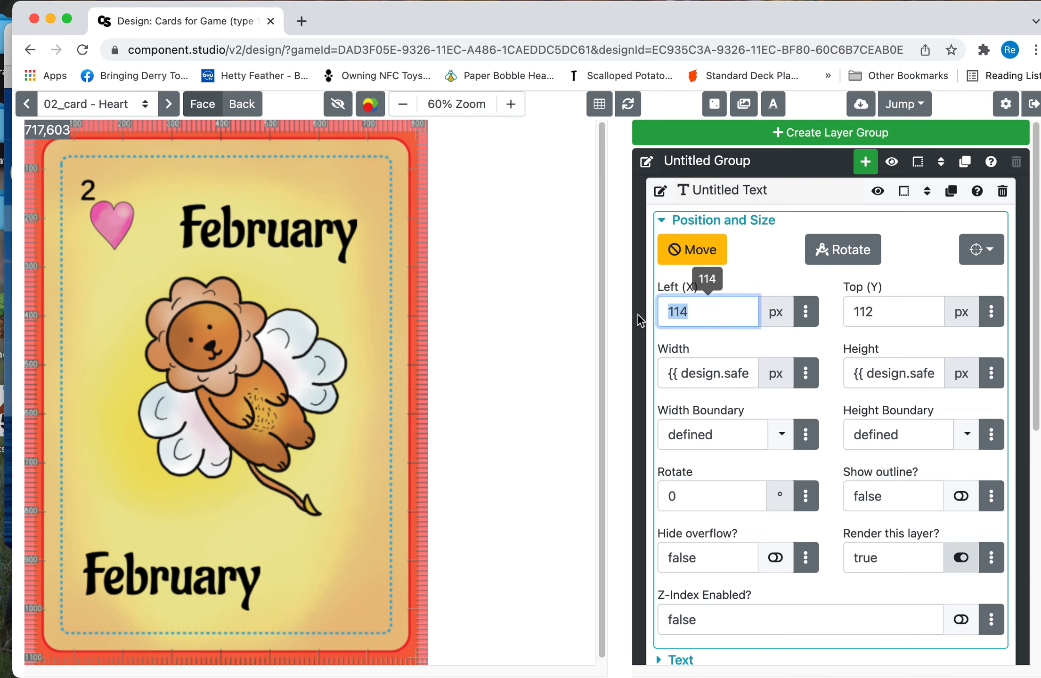
Set the number text's horizontal alignment to right and its vertical alignment to bottom.
{"action": "left_click", "coordinate": [746, 229]}
{"action": "left_click", "coordinate": [726, 225]}
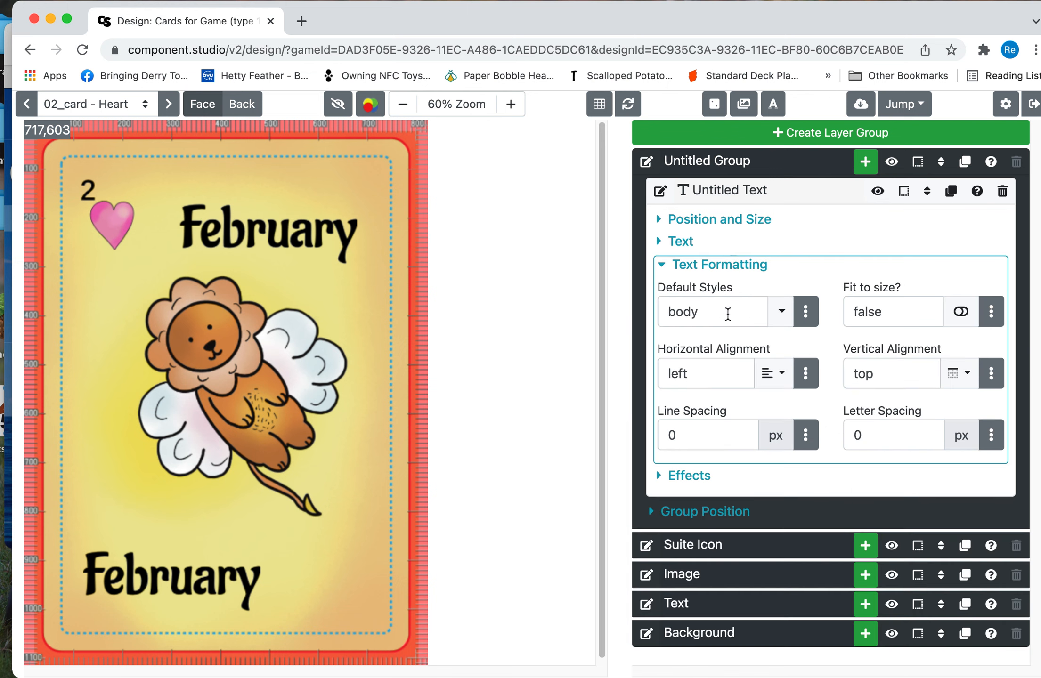
{"action": "left_click", "coordinate": [775, 374]}
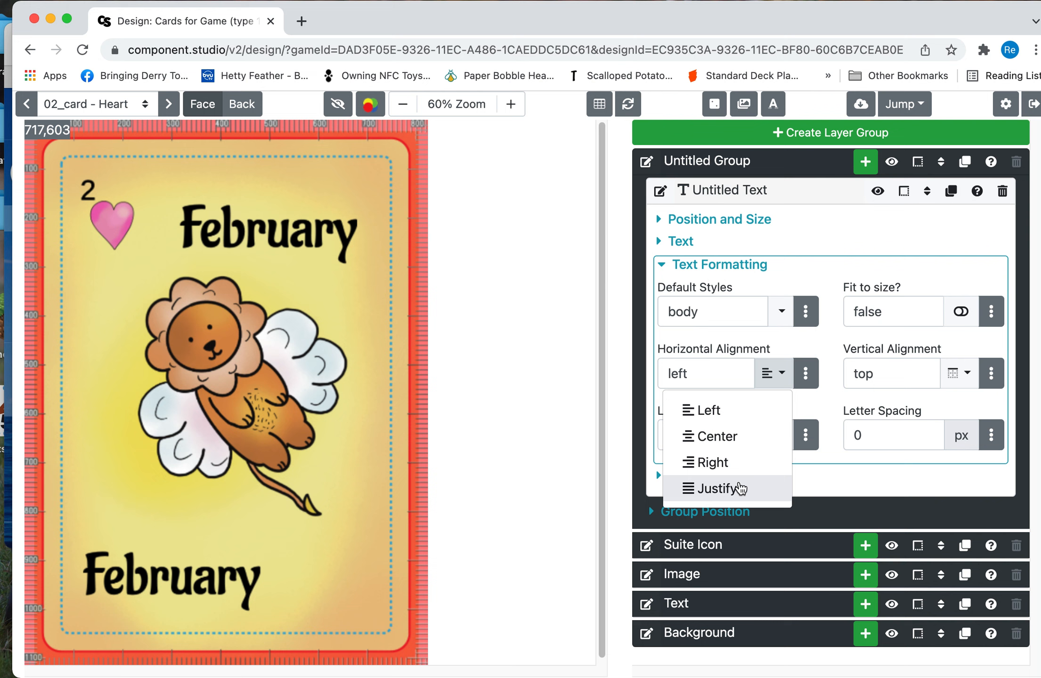
{"action": "left_click", "coordinate": [733, 469]}
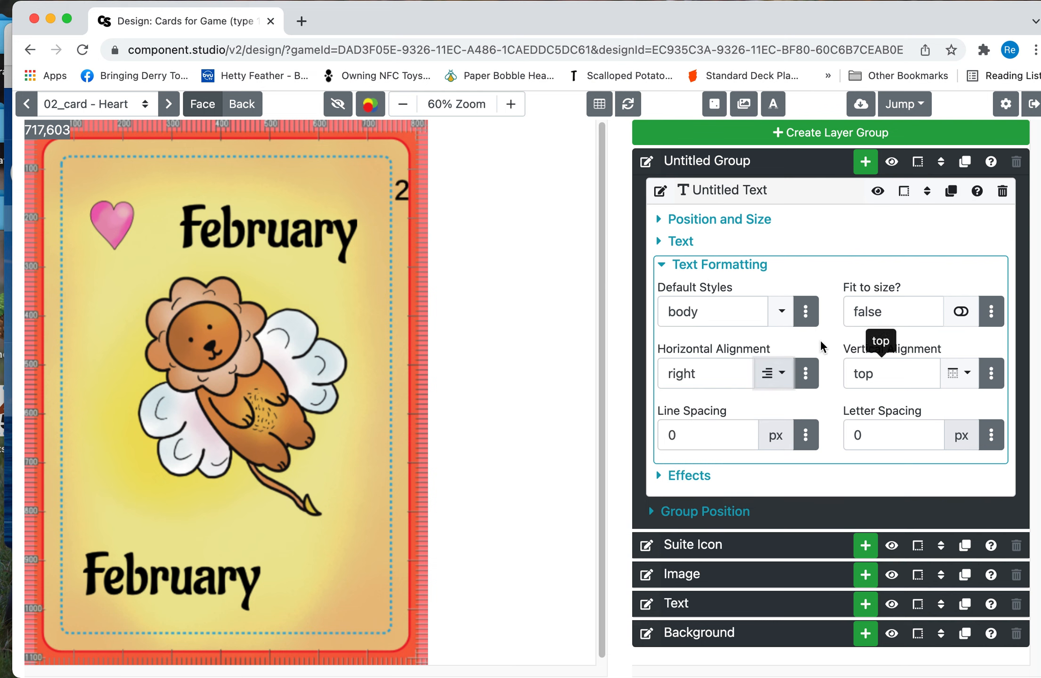
{"action": "left_click", "coordinate": [966, 376]}
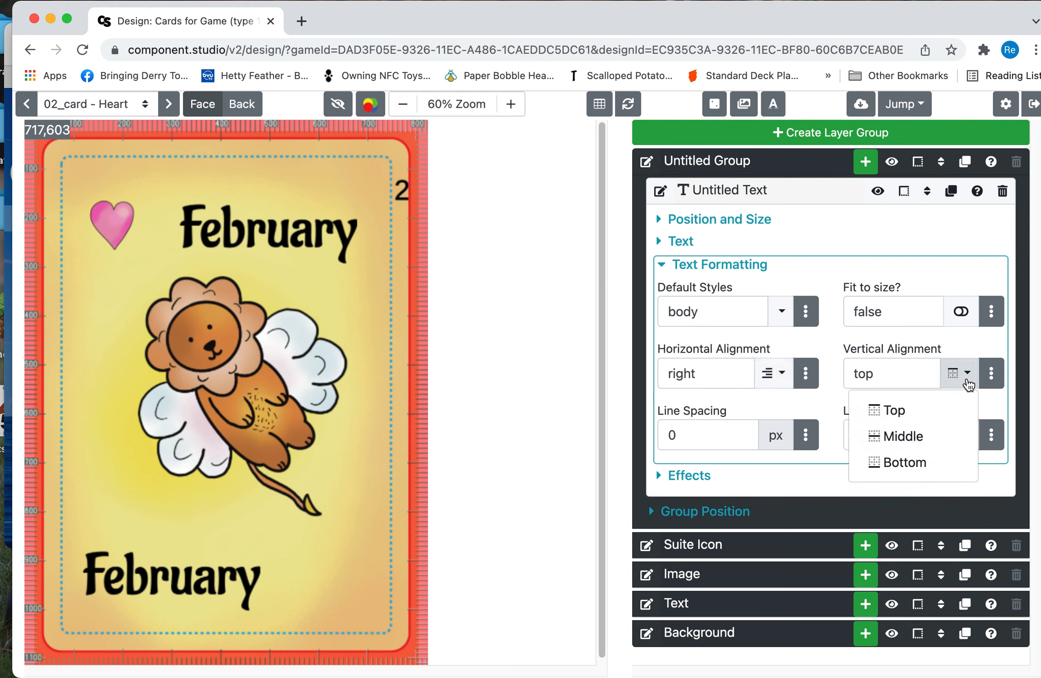
{"action": "left_click", "coordinate": [929, 463]}
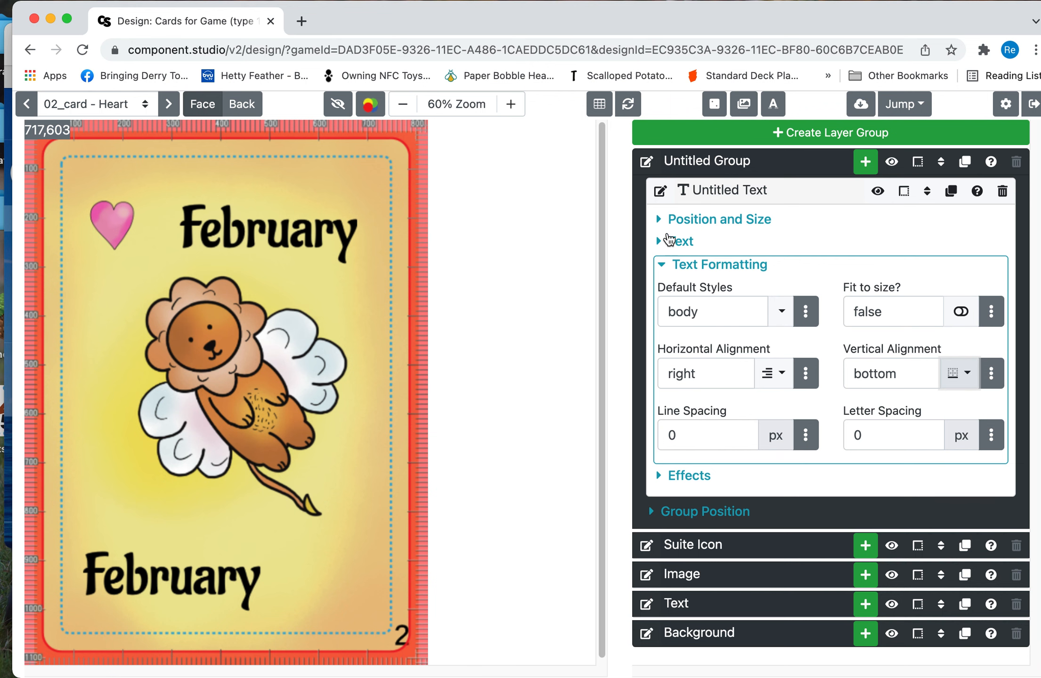
Set the number text's Left (X) and Top (Y) positions to 0 px.
{"action": "left_click", "coordinate": [702, 223]}
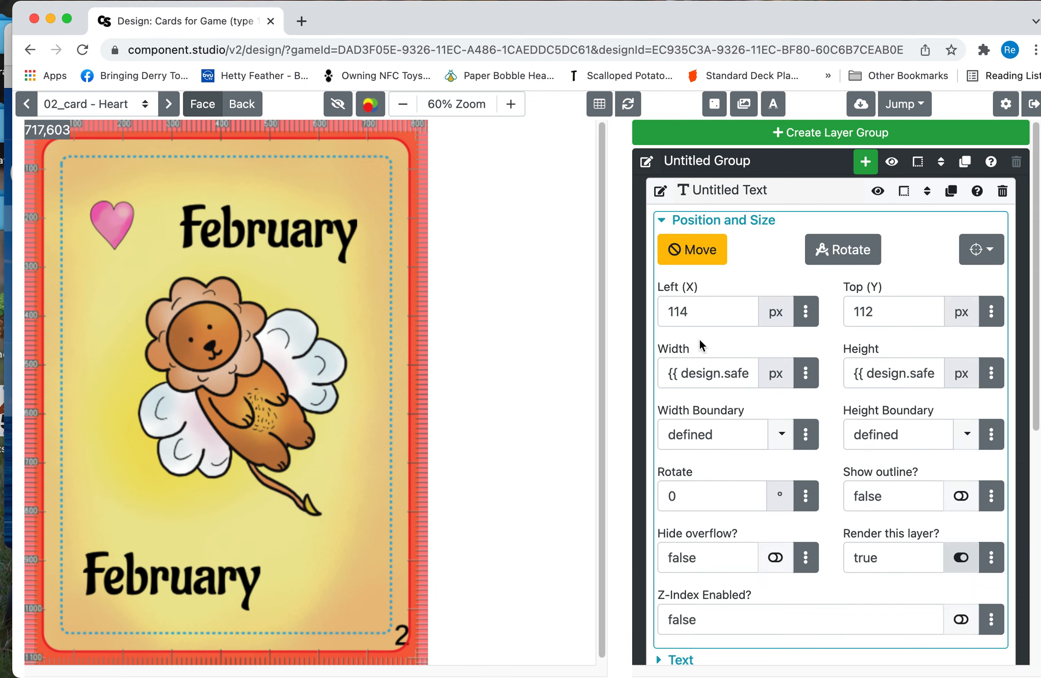
{"action": "double_click", "coordinate": [686, 313]}
{"action": "type", "text": "0"}
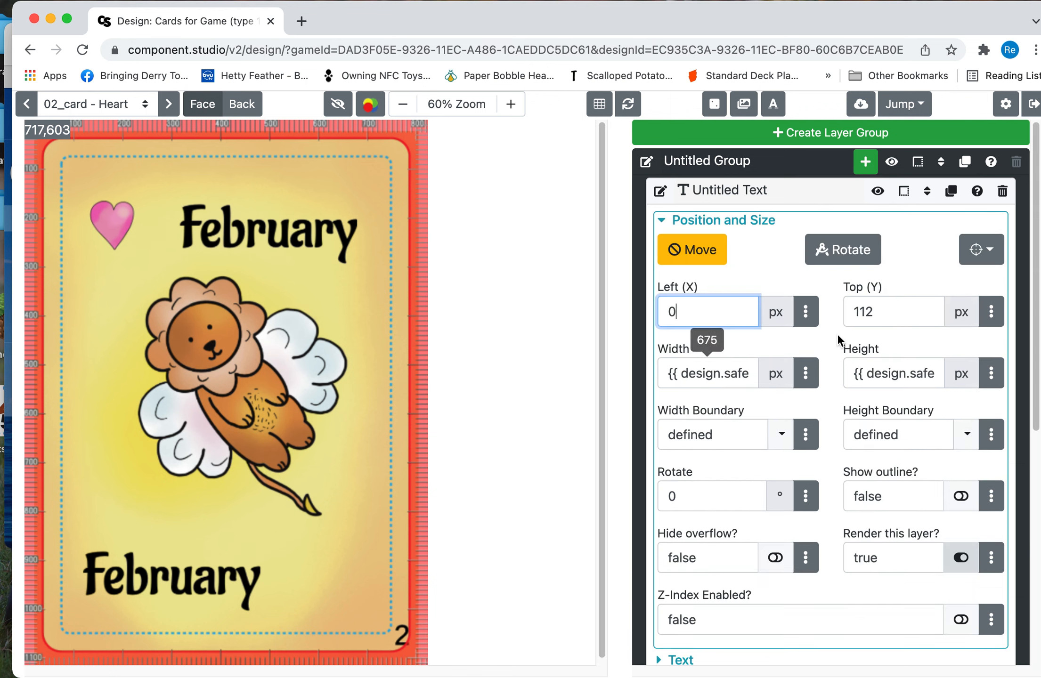
{"action": "double_click", "coordinate": [919, 310]}
{"action": "type", "text": "0"}
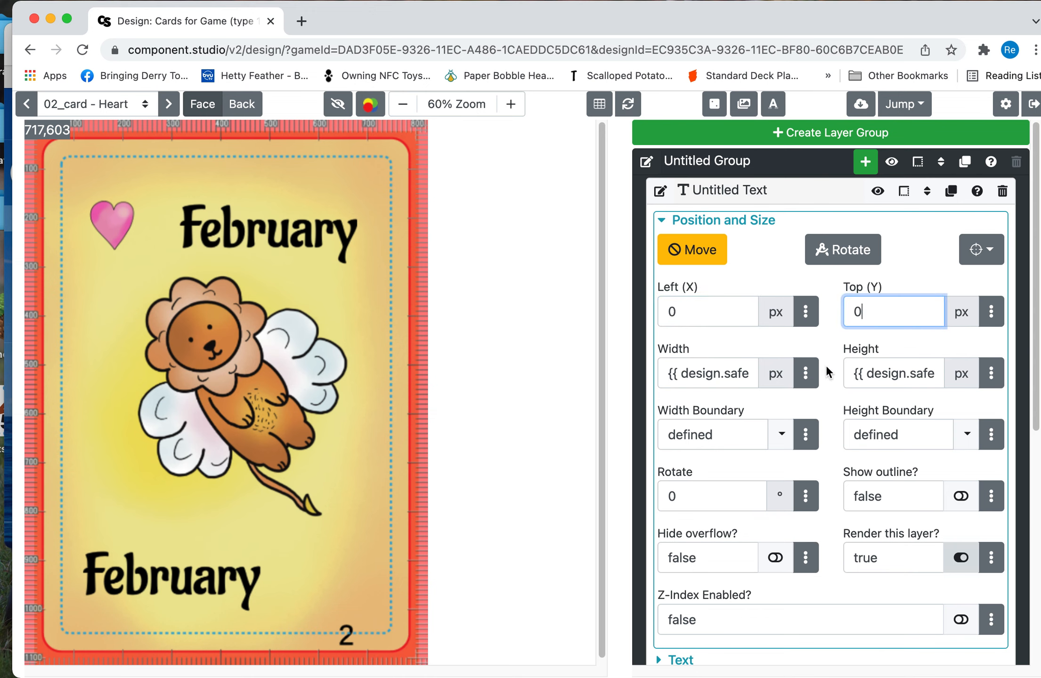
Change the number text's Top (Y) position to 100 px.
{"action": "double_click", "coordinate": [871, 312]}
{"action": "type", "text": "60\\"}
{"action": "key", "text": "BackSpace"}
{"action": "key", "text": "XF86AudioRaiseVolume"}
{"action": "type", "text": "00"}
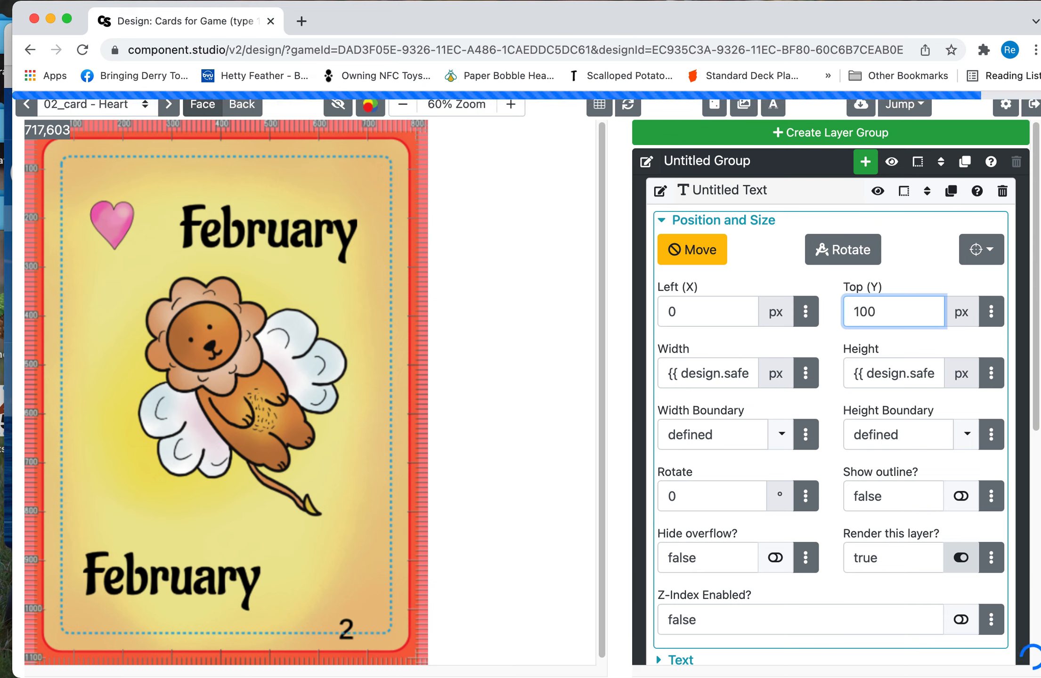
Try a Top (Y) position of -50 px for the number text, and clear the value.
{"action": "key", "text": "BackSpace"}
{"action": "type", "text": "0"}
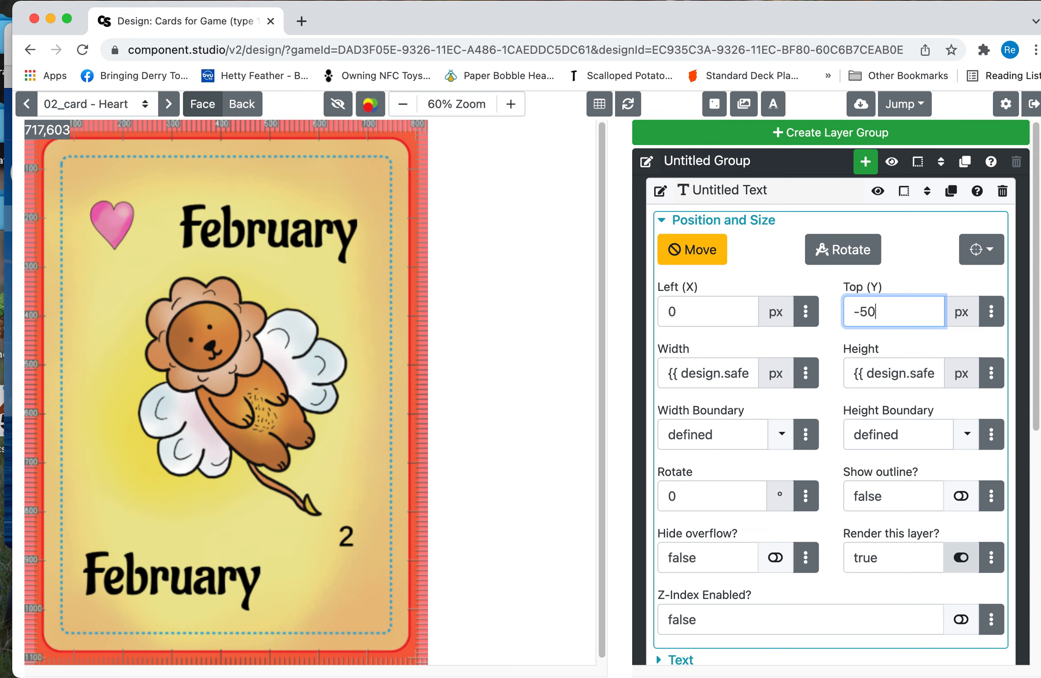
{"action": "key", "text": "BackSpace"}
{"action": "left_click", "coordinate": [694, 259]}
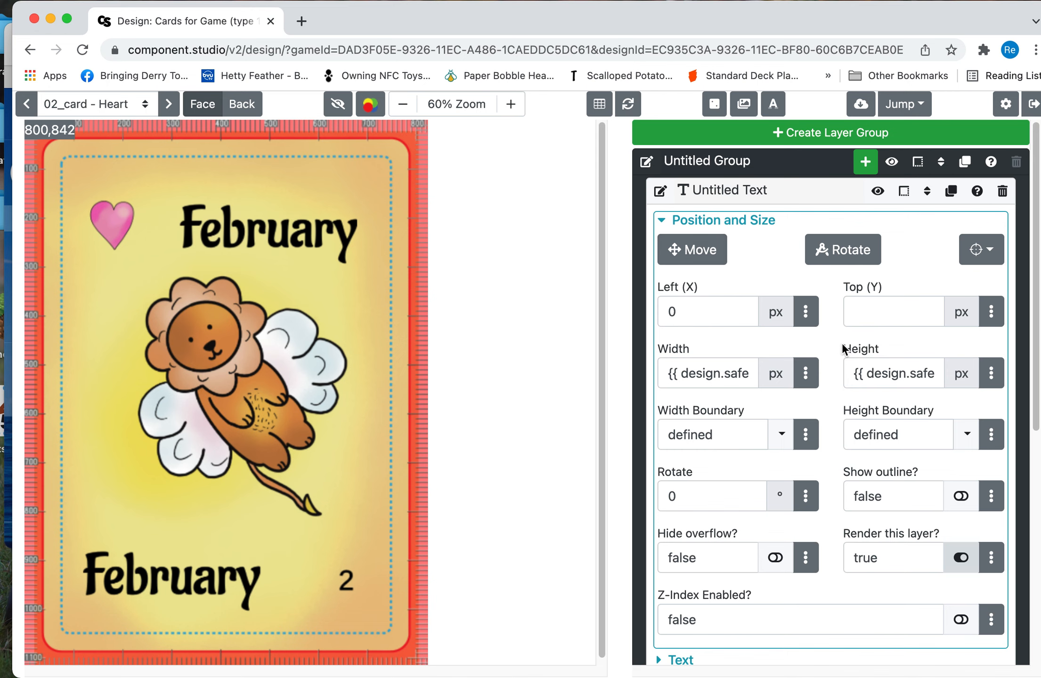
Create a new text style using the Mali Semi Bold font at a size of 60 px.
{"action": "left_click", "coordinate": [756, 227]}
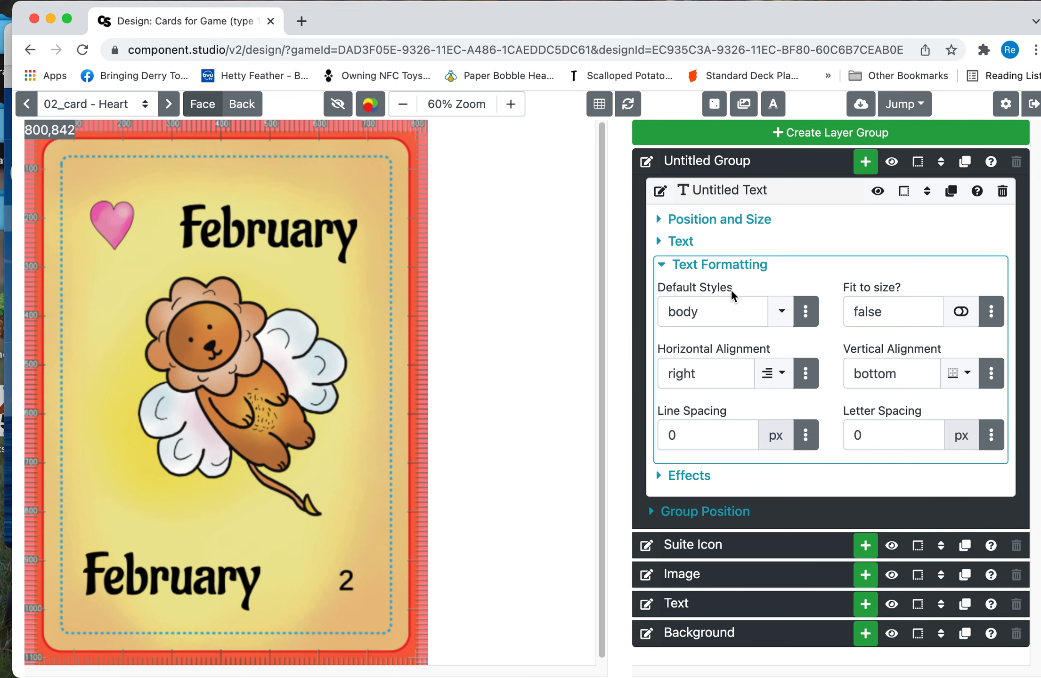
{"action": "left_click", "coordinate": [772, 104]}
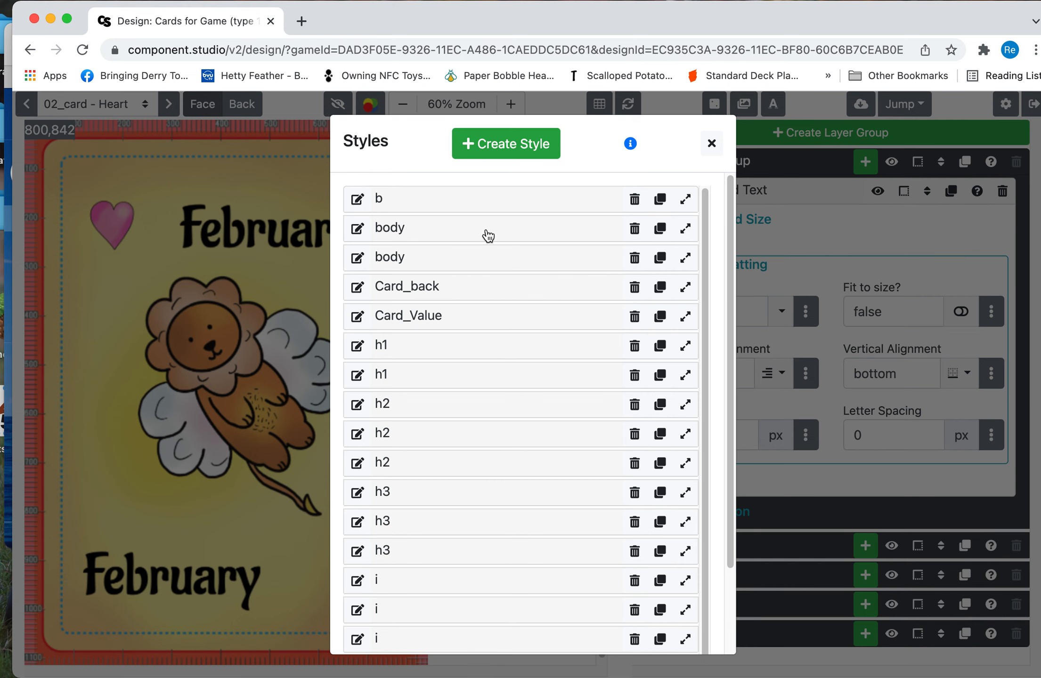
{"action": "left_click", "coordinate": [532, 157]}
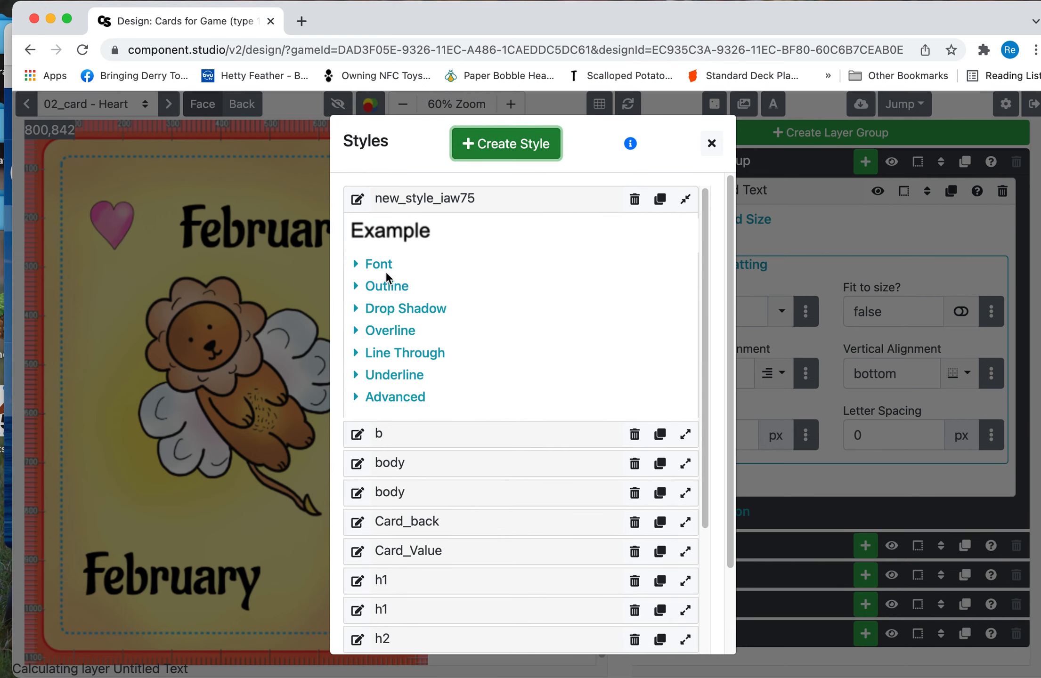
{"action": "left_click", "coordinate": [383, 271]}
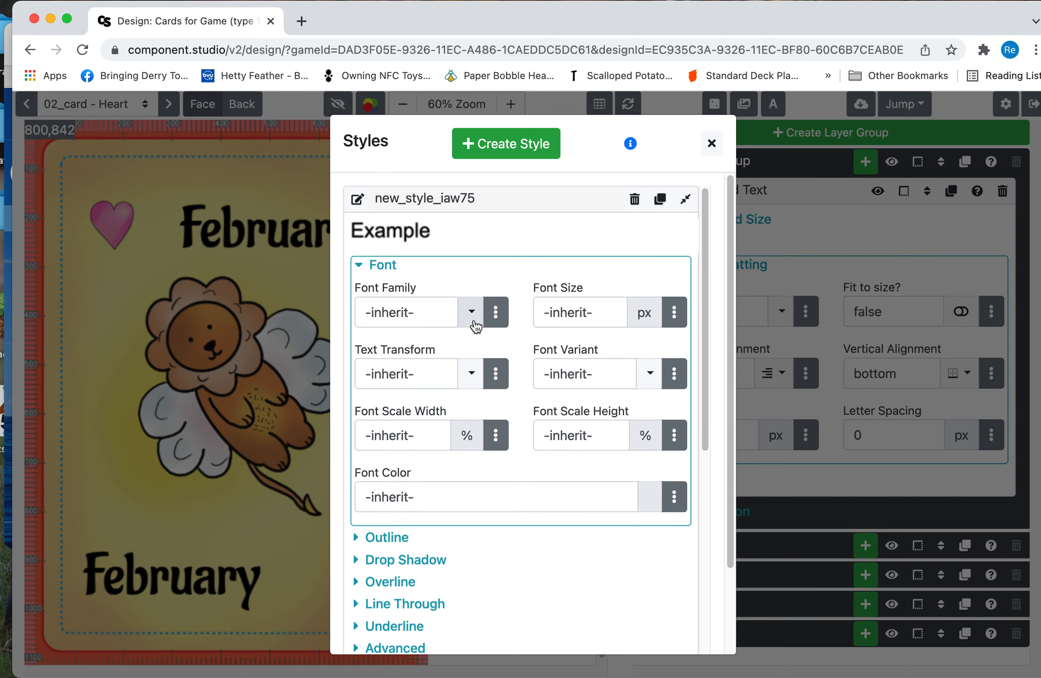
{"action": "left_click", "coordinate": [471, 312]}
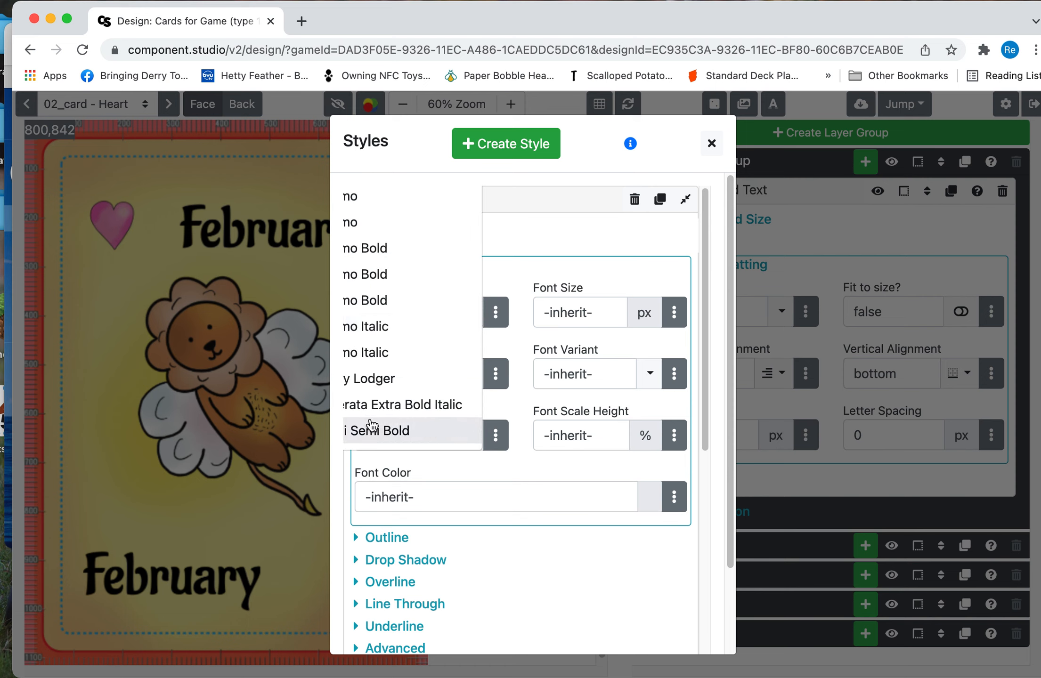
{"action": "left_click", "coordinate": [390, 432]}
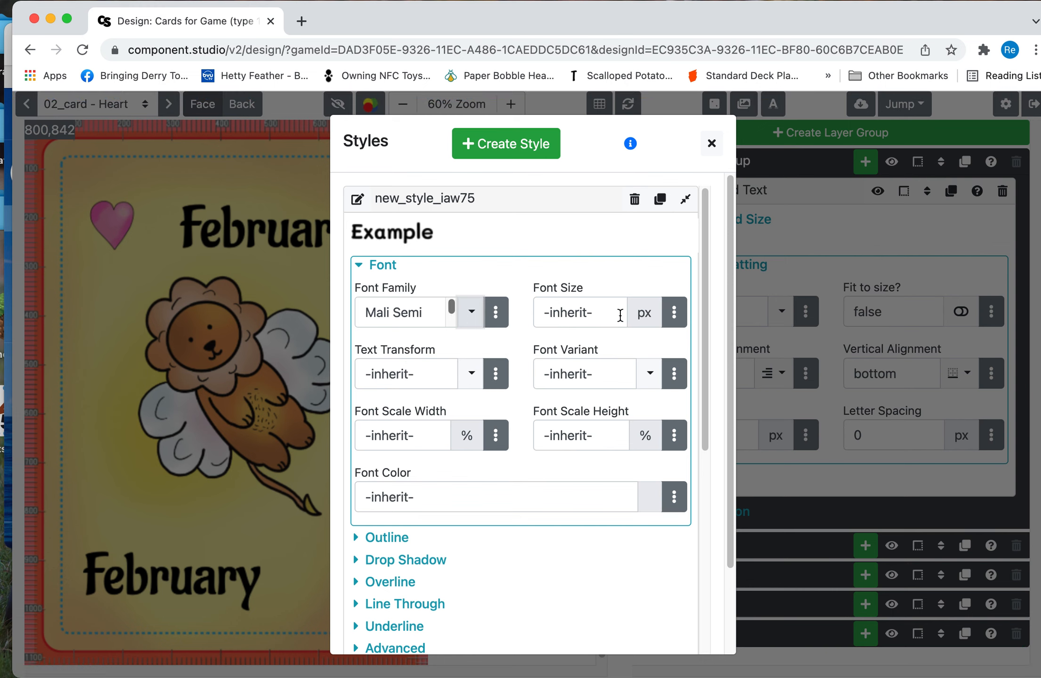
{"action": "left_click", "coordinate": [677, 319]}
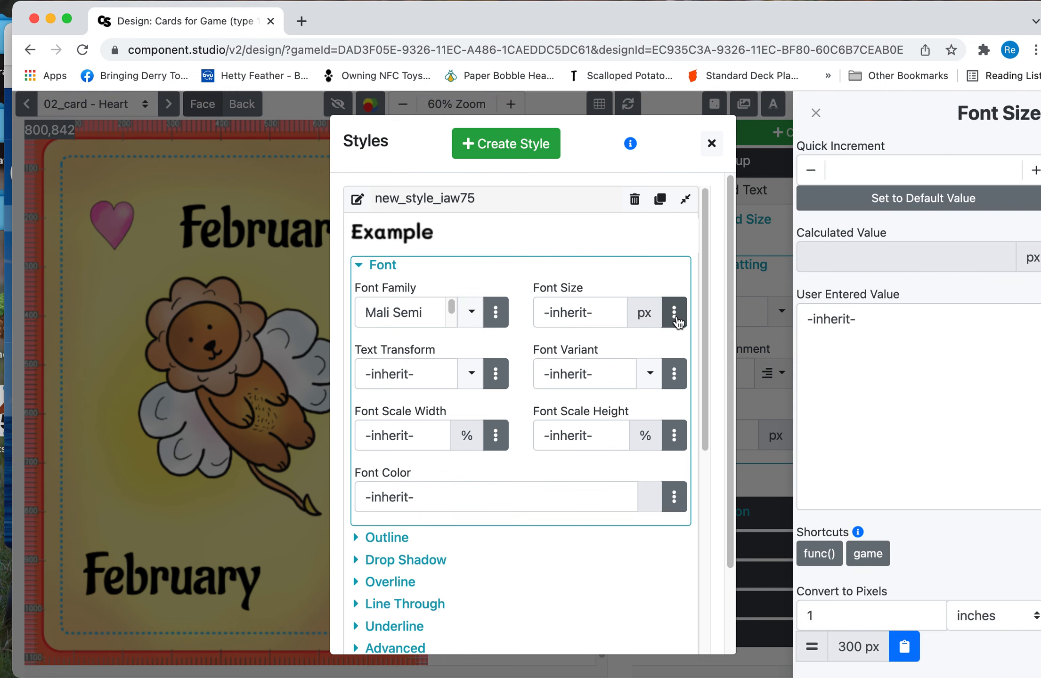
{"action": "left_click", "coordinate": [637, 314]}
{"action": "left_click_drag", "start_coordinate": [612, 313], "coordinate": [519, 311]}
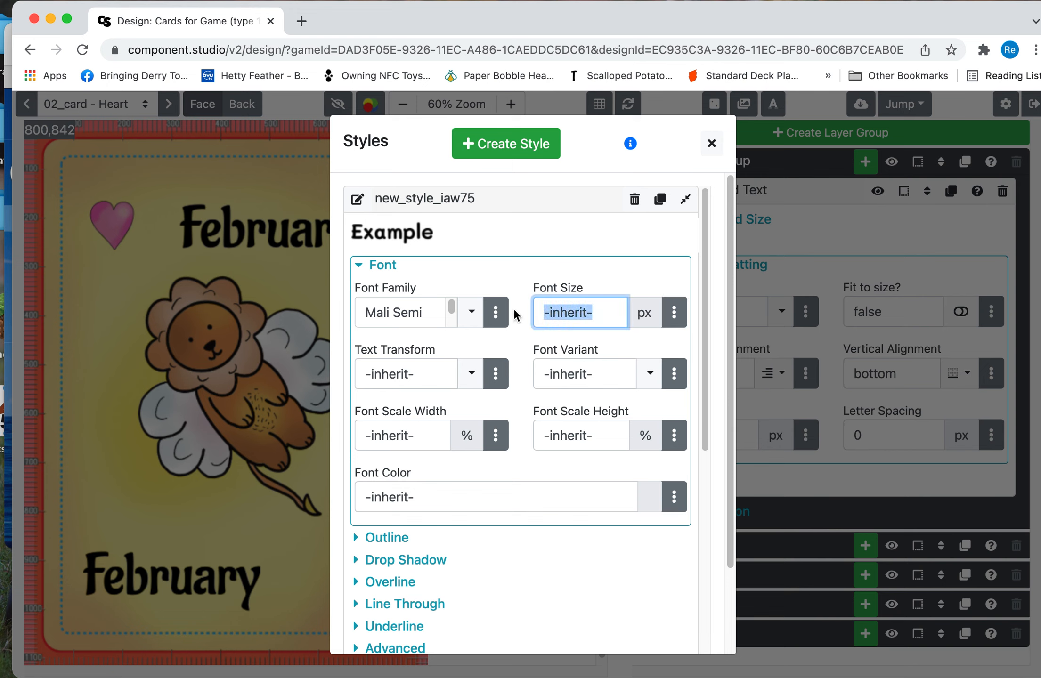
{"action": "type", "text": "60"}
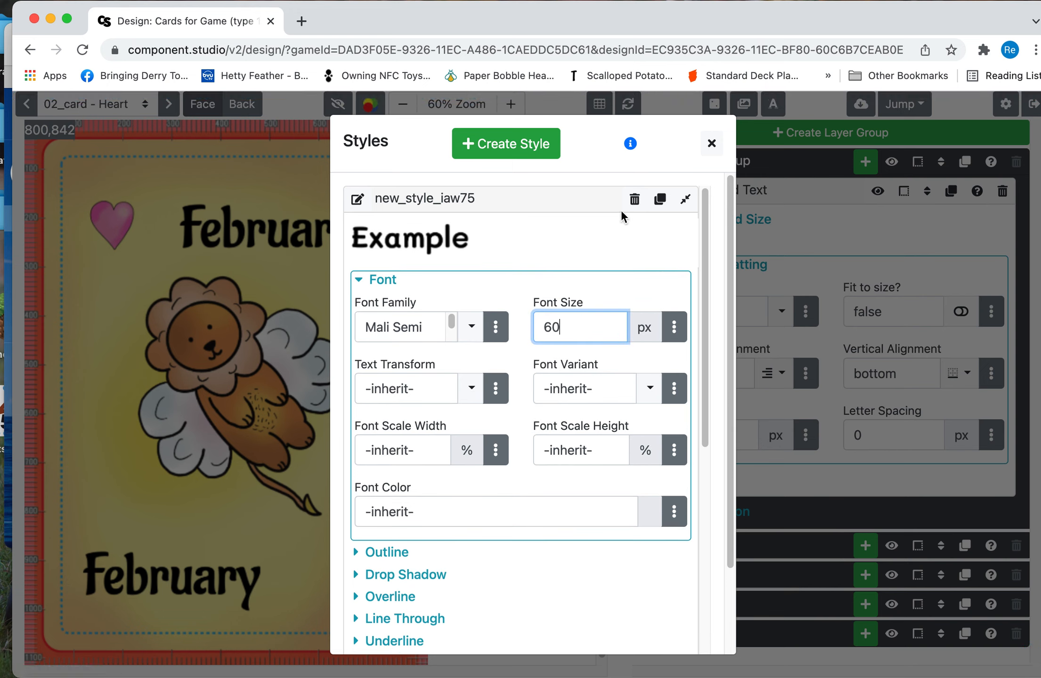
{"action": "left_click", "coordinate": [669, 255]}
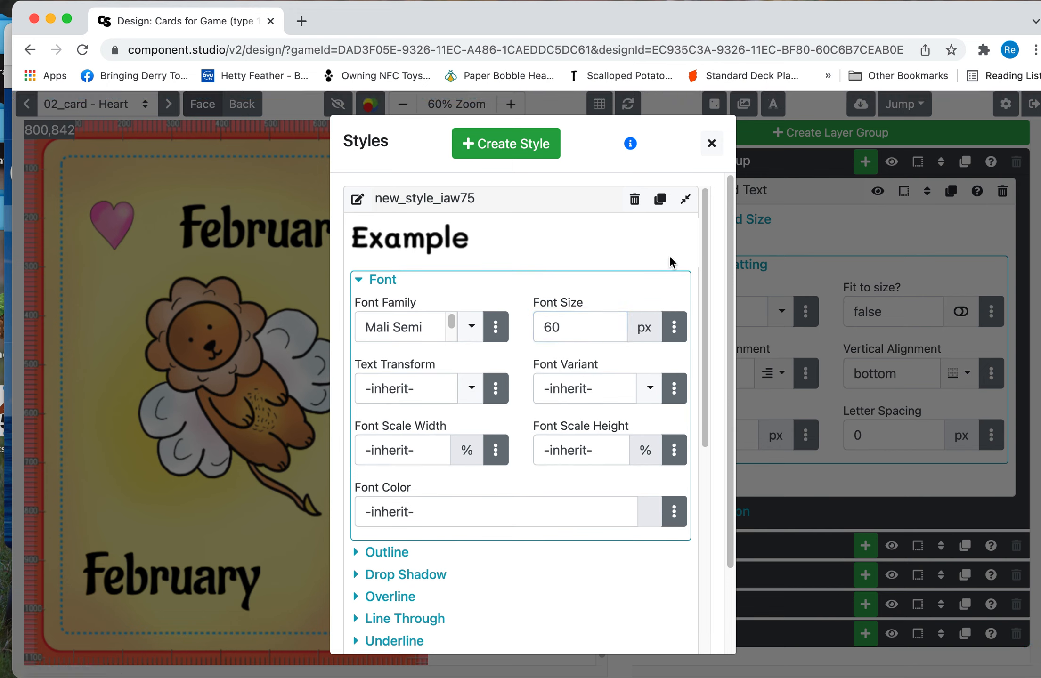
{"action": "left_click", "coordinate": [770, 266]}
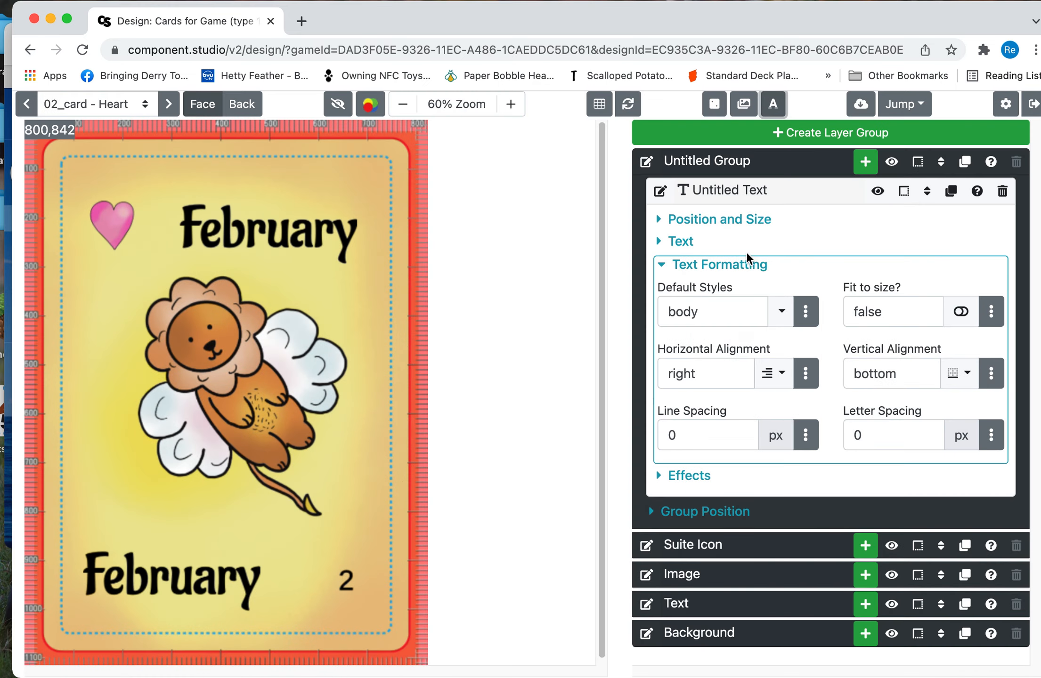
Rename the new text style as Number_Font.
{"action": "left_click", "coordinate": [773, 103]}
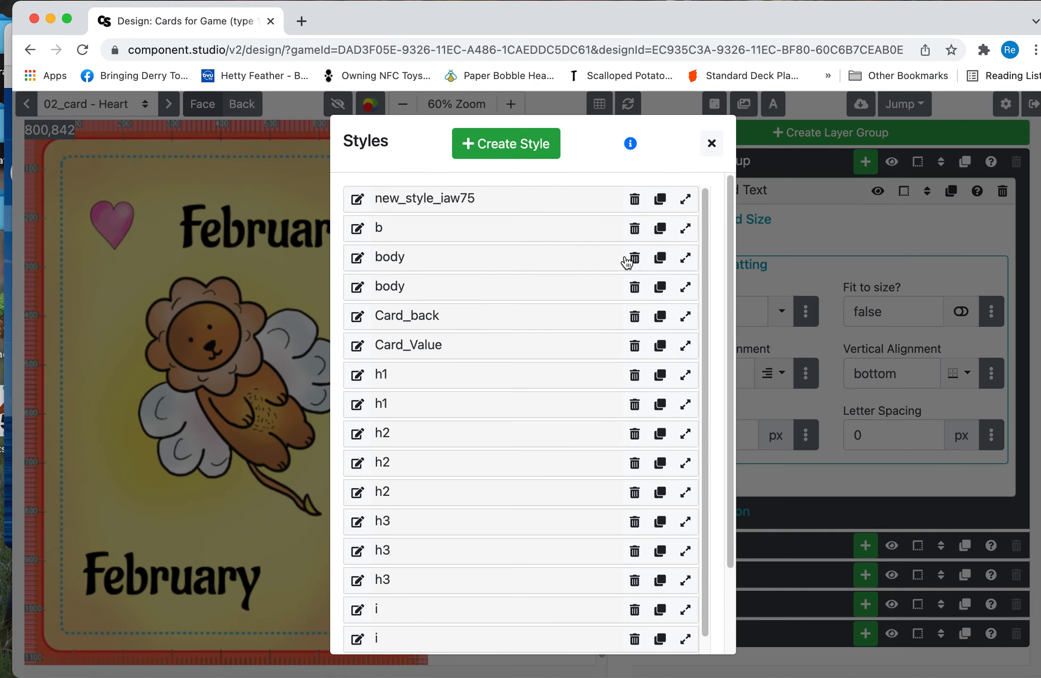
{"action": "left_click", "coordinate": [449, 210]}
{"action": "left_click", "coordinate": [358, 202]}
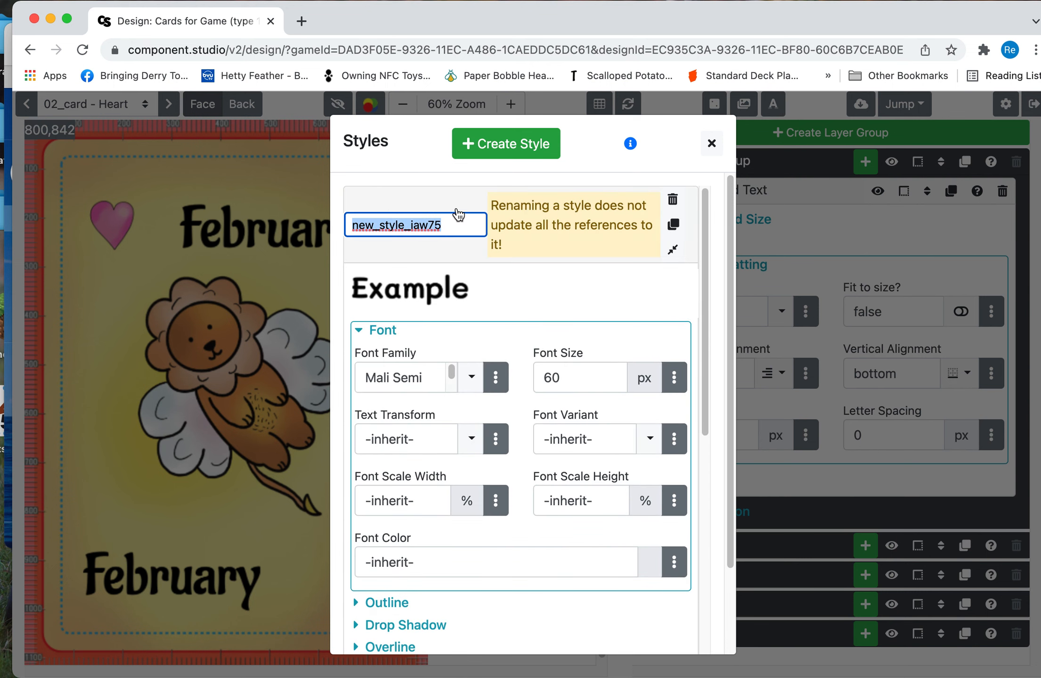
{"action": "type", "text": "Number_Font"}
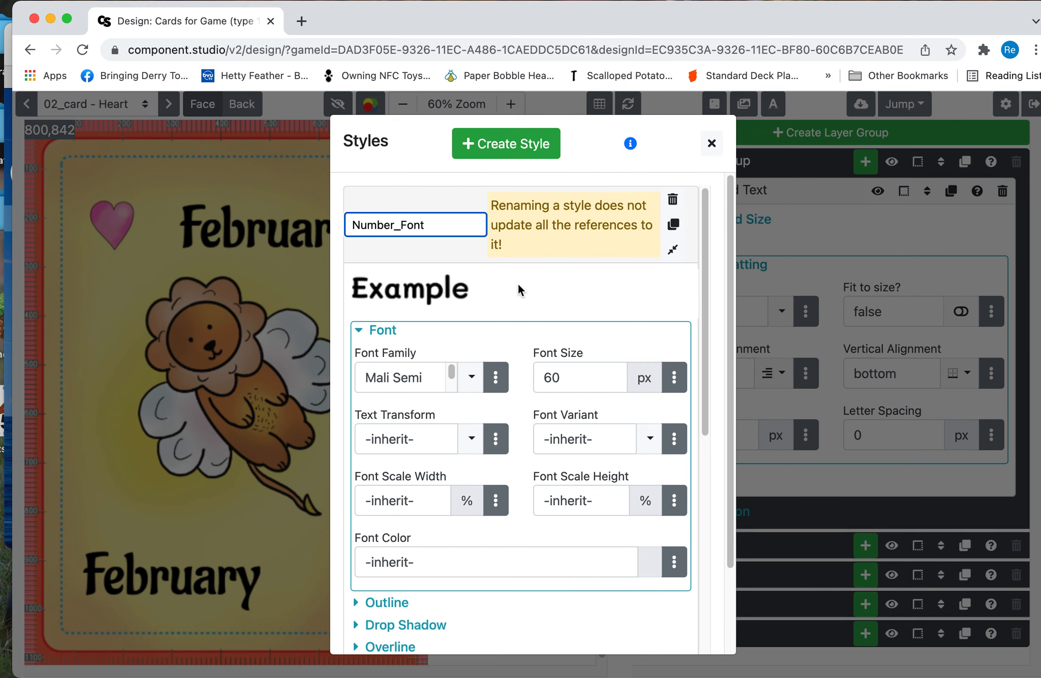
{"action": "key", "text": "Return"}
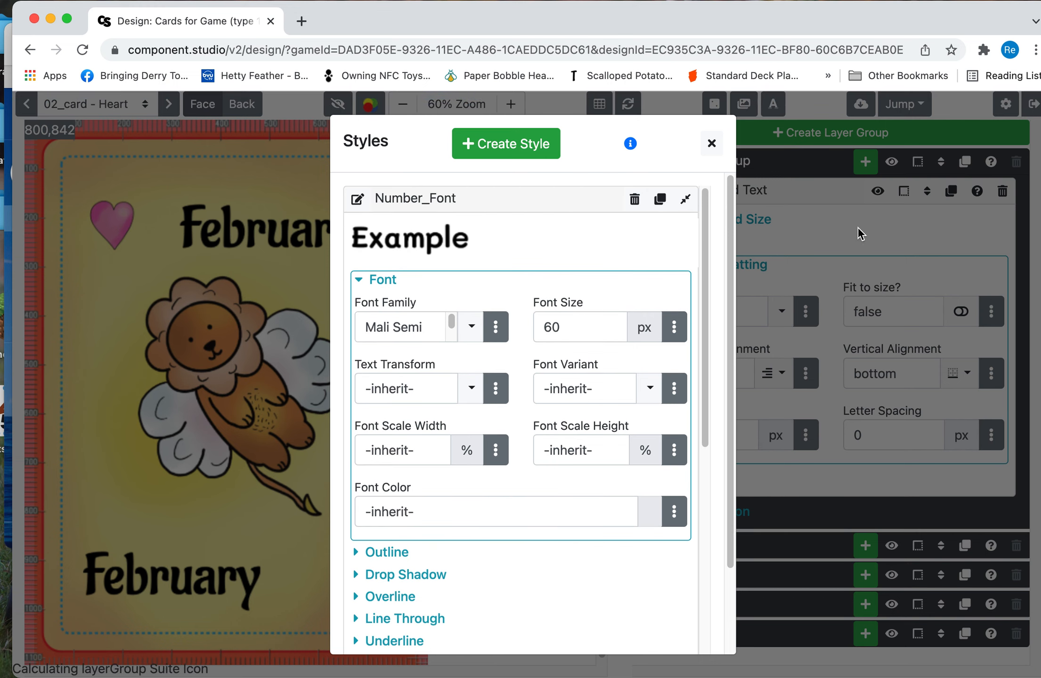
{"action": "left_click", "coordinate": [711, 143]}
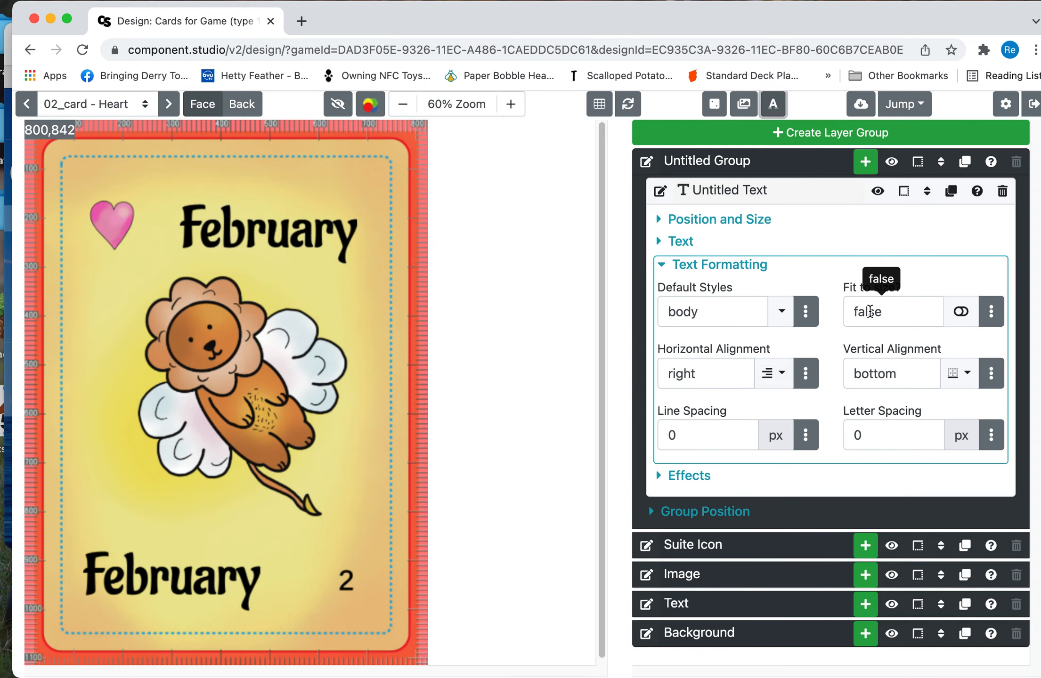
Apply the Number_Font style to the number text as its default style.
{"action": "left_click", "coordinate": [661, 243]}
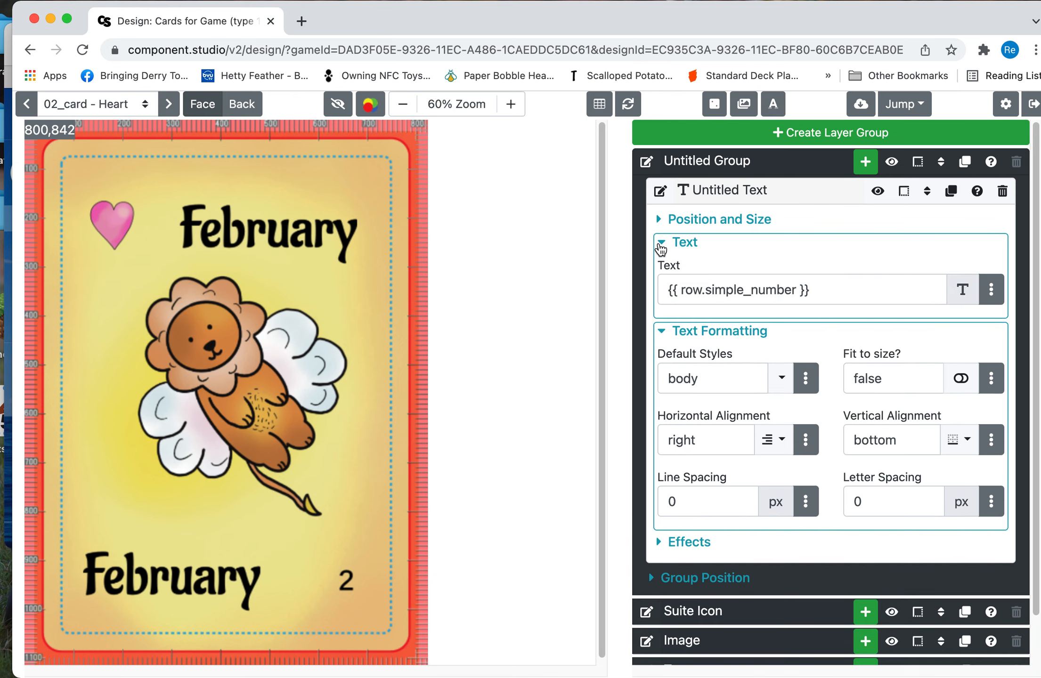
{"action": "left_click", "coordinate": [662, 244]}
{"action": "left_click", "coordinate": [659, 222]}
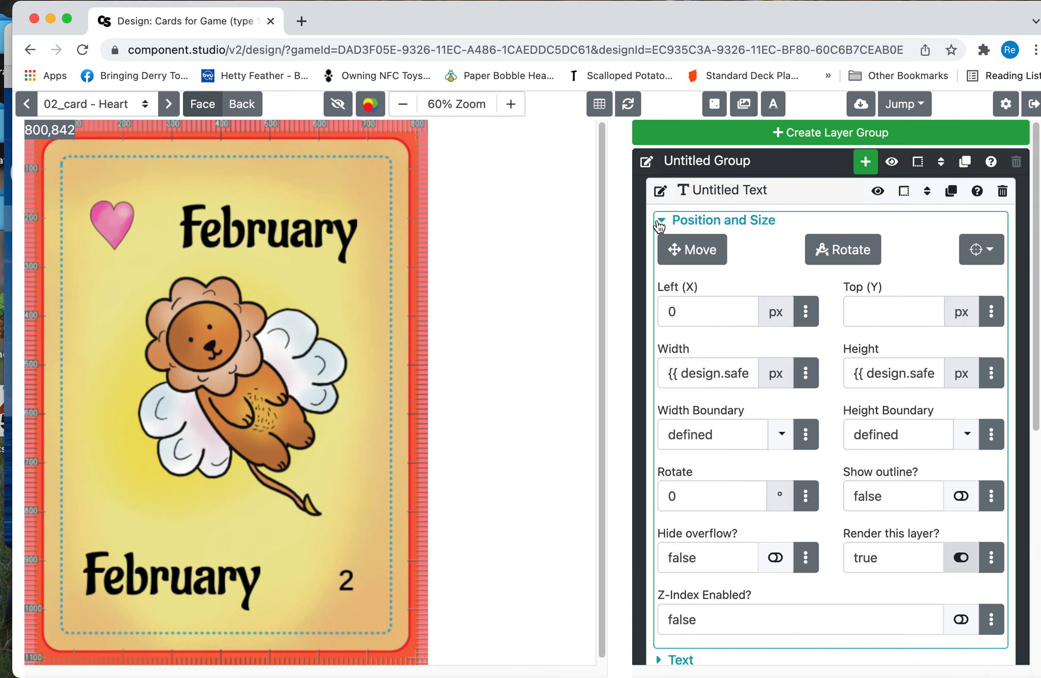
{"action": "left_click", "coordinate": [660, 222]}
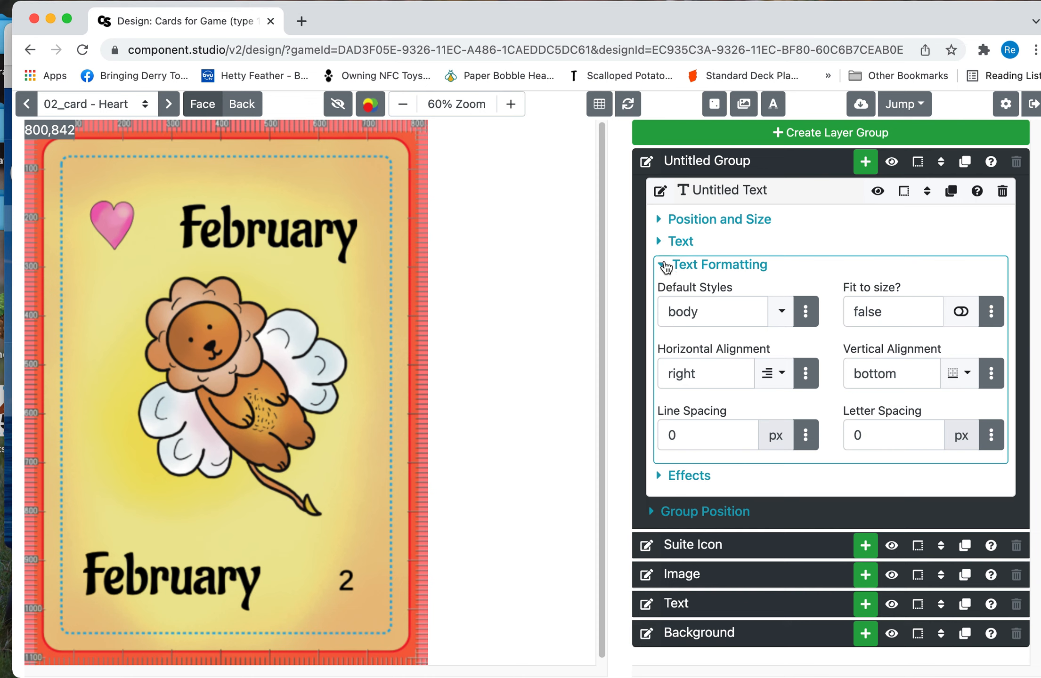
{"action": "left_click", "coordinate": [790, 312]}
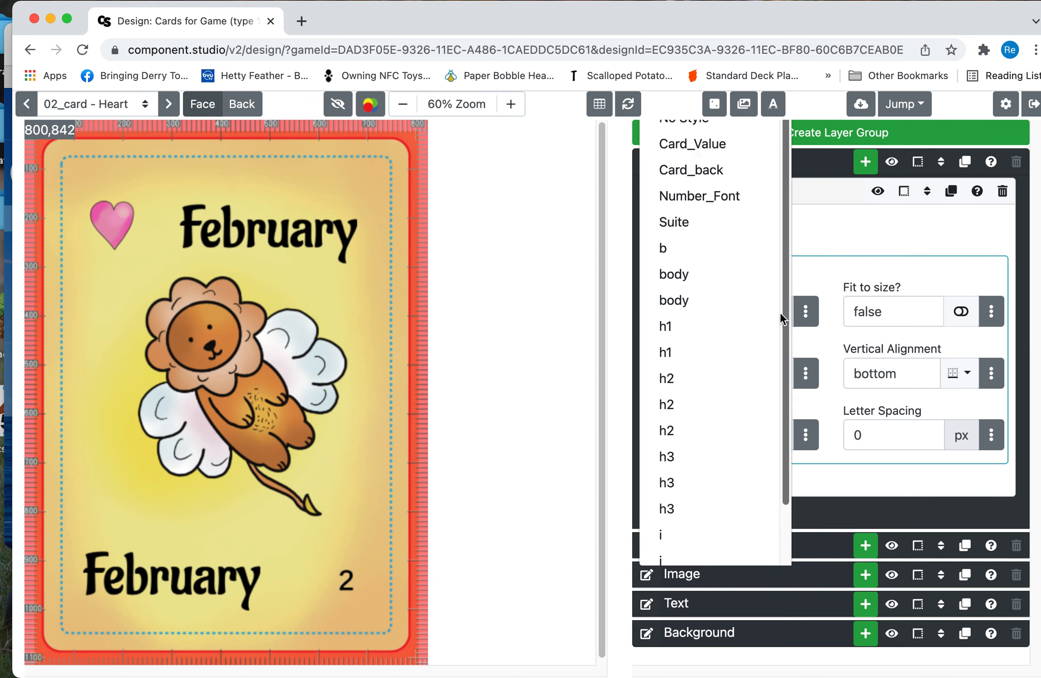
{"action": "left_click_drag", "start_coordinate": [784, 254], "coordinate": [770, 227]}
{"action": "left_click", "coordinate": [726, 206]}
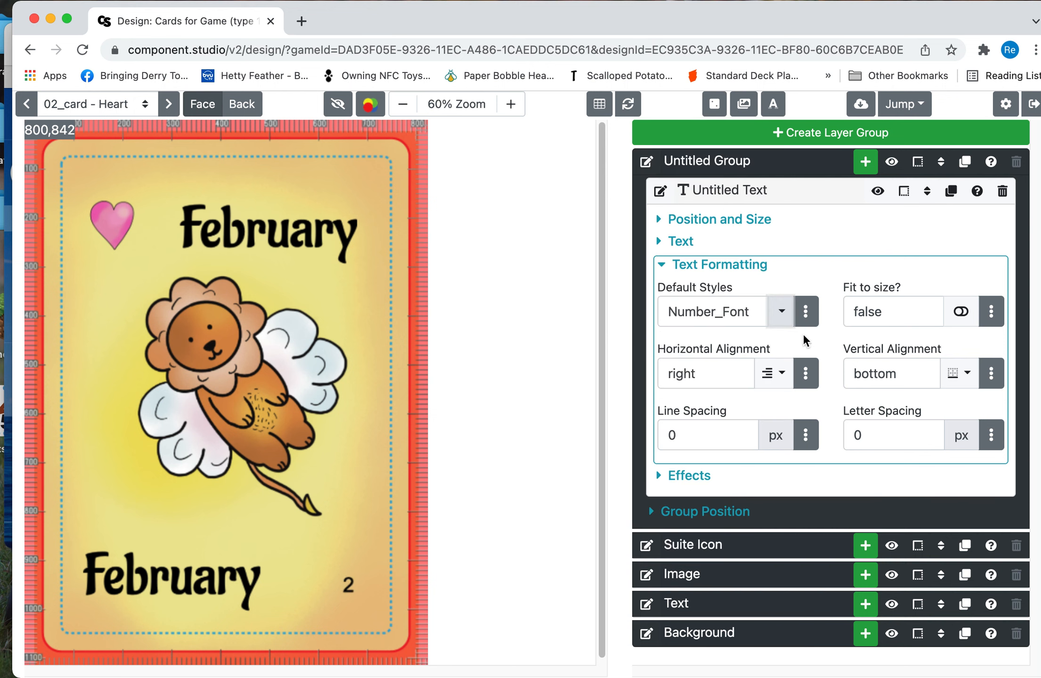
Set the font size of the Number_Font style to 120 px.
{"action": "left_click", "coordinate": [782, 107]}
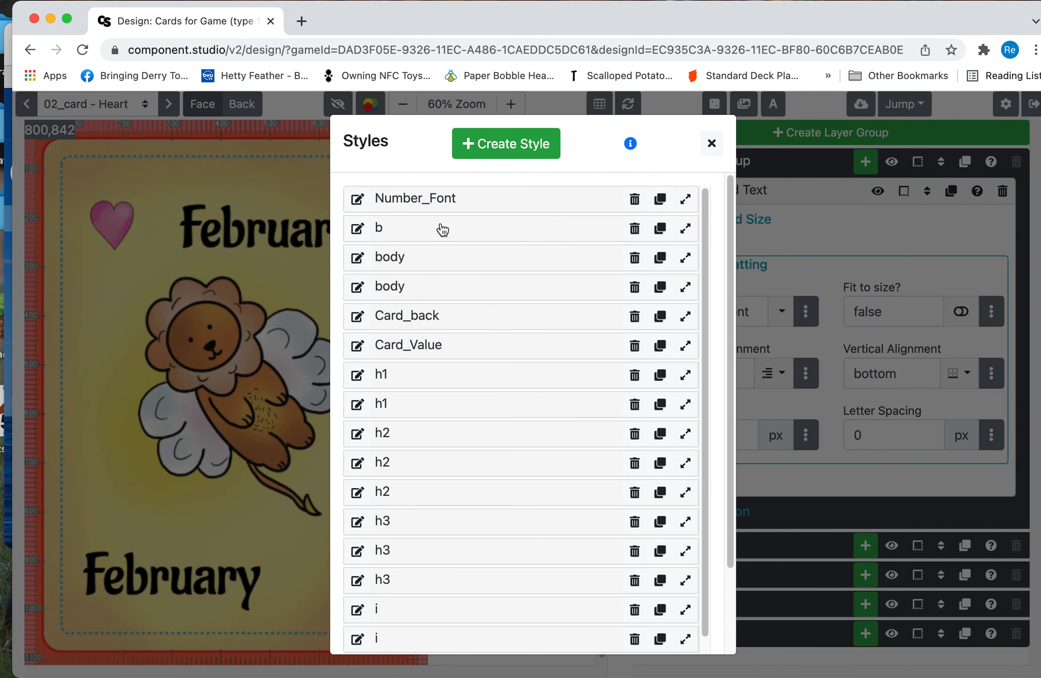
{"action": "left_click", "coordinate": [457, 201]}
{"action": "double_click", "coordinate": [577, 313]}
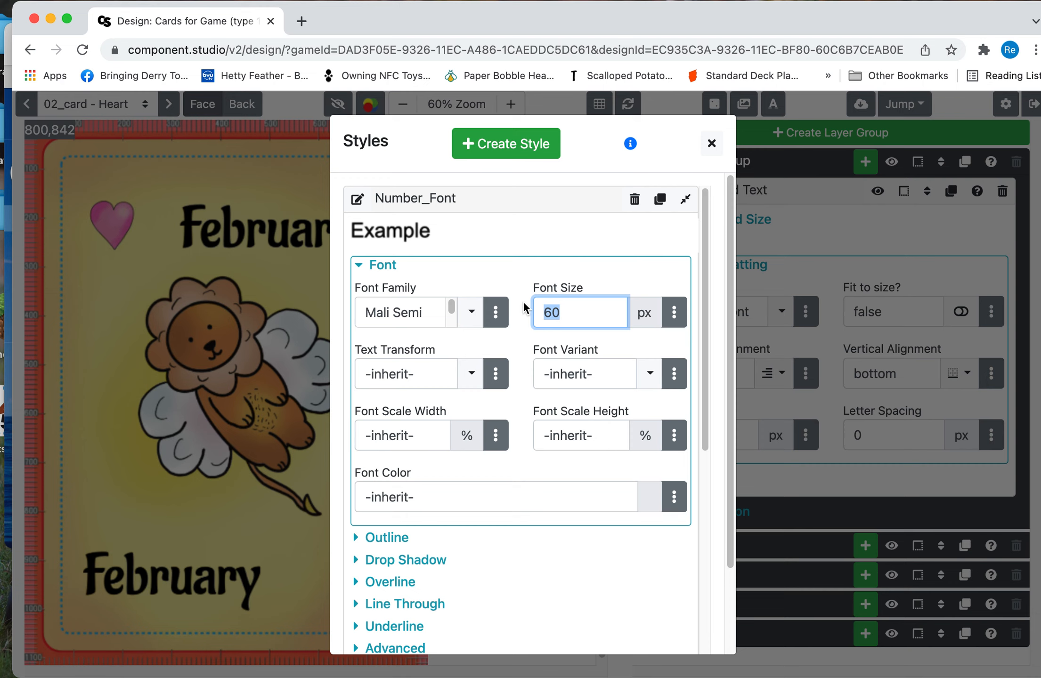
{"action": "type", "text": "120"}
{"action": "left_click", "coordinate": [596, 275]}
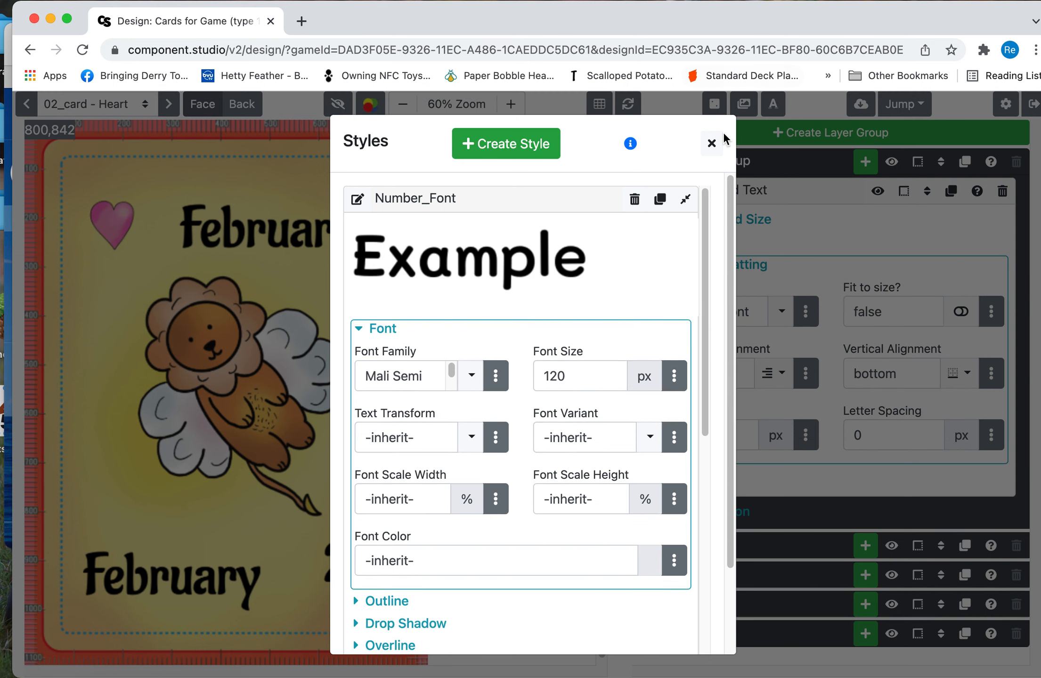
{"action": "left_click", "coordinate": [712, 143]}
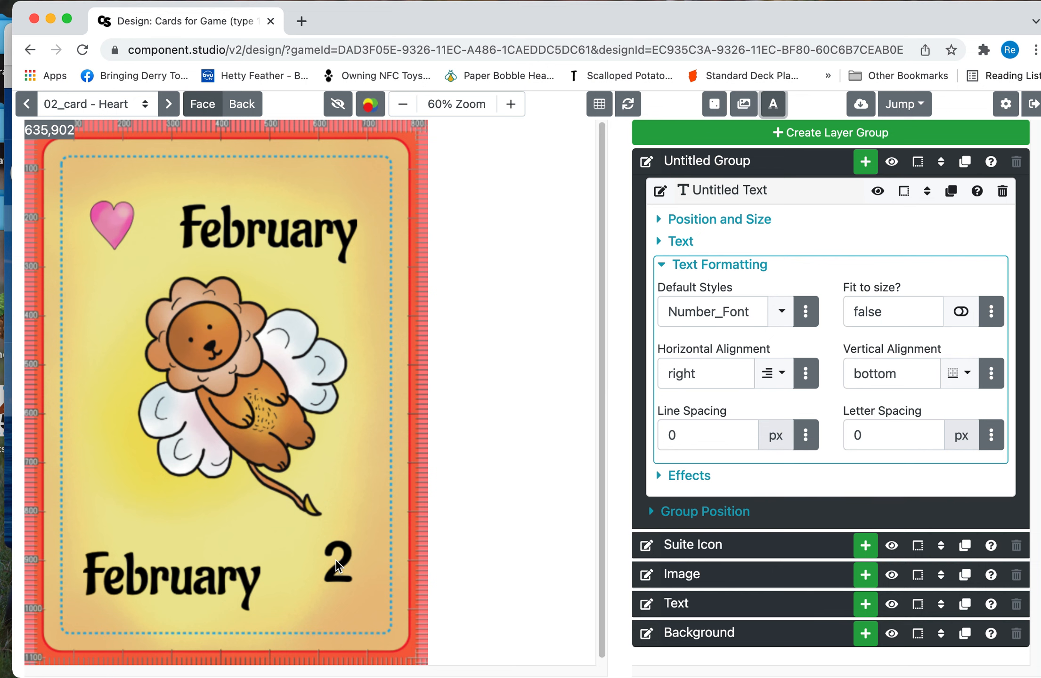
Try to reposition the number text by hand, and set its Left (X) and Top (Y) positions to 0 px.
{"action": "left_click", "coordinate": [685, 225]}
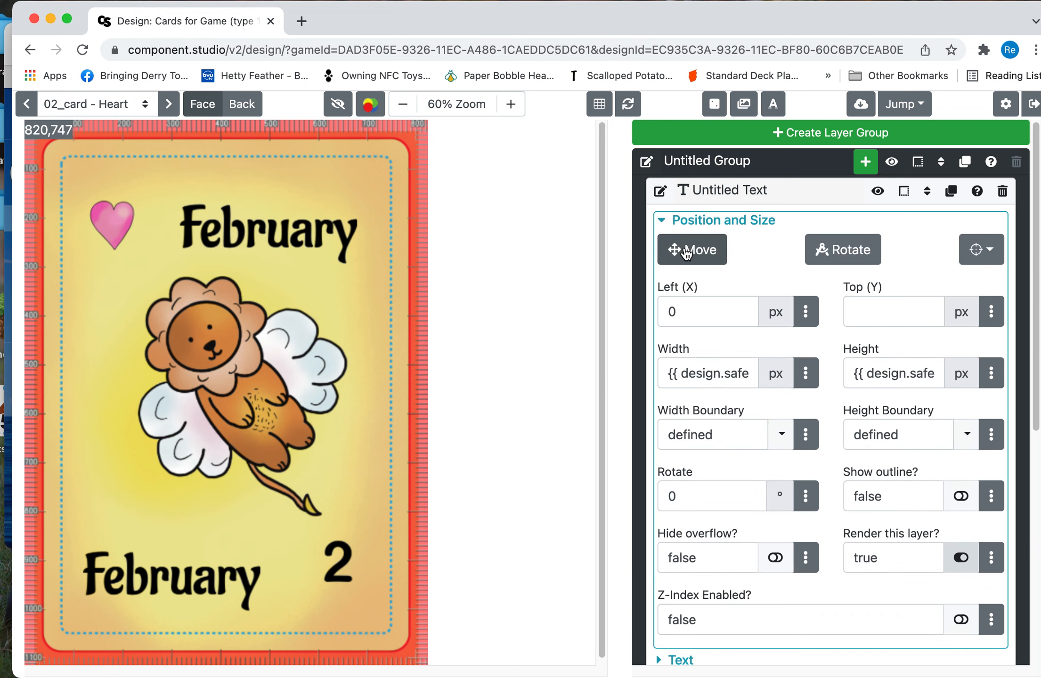
{"action": "left_click", "coordinate": [679, 249]}
{"action": "left_click", "coordinate": [342, 572]}
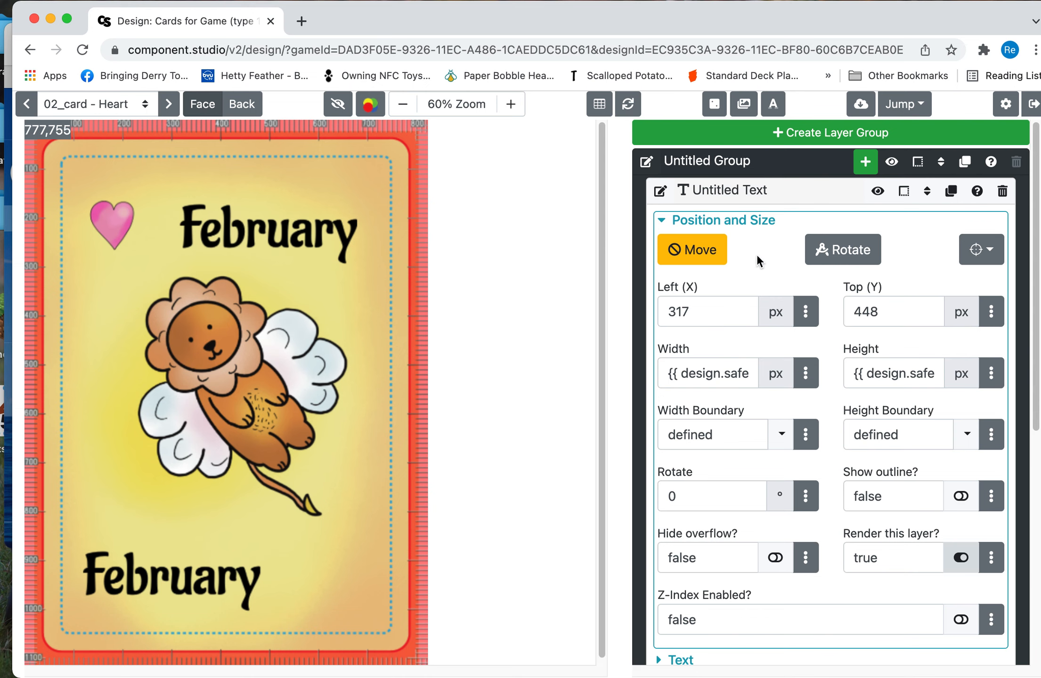
{"action": "double_click", "coordinate": [711, 307]}
{"action": "type", "text": "0"}
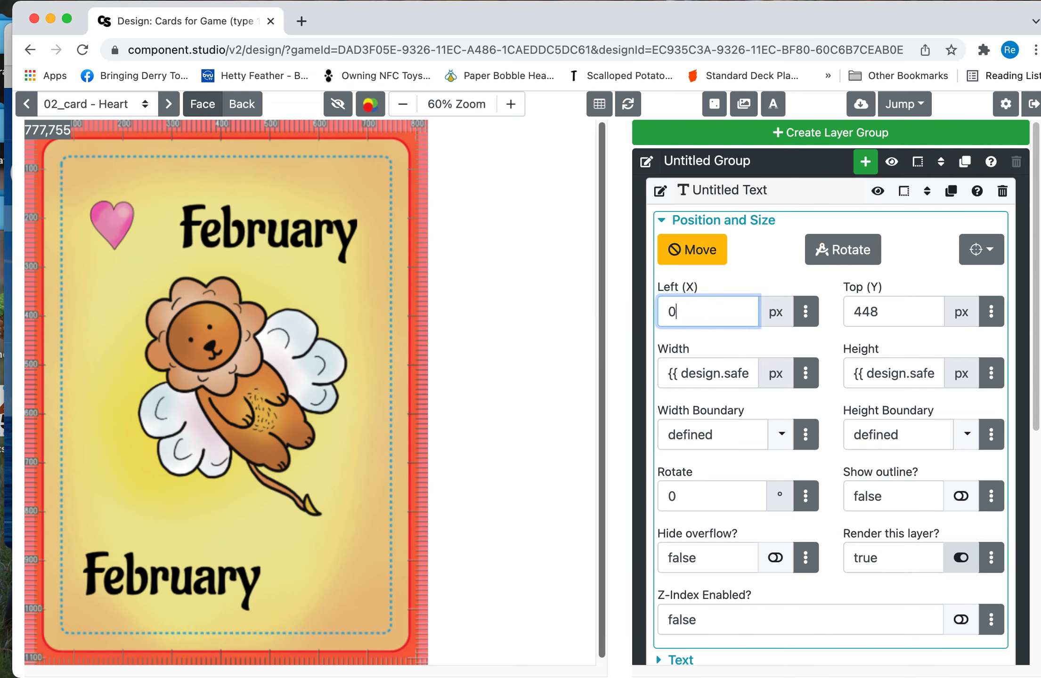
{"action": "double_click", "coordinate": [932, 302]}
{"action": "type", "text": "0"}
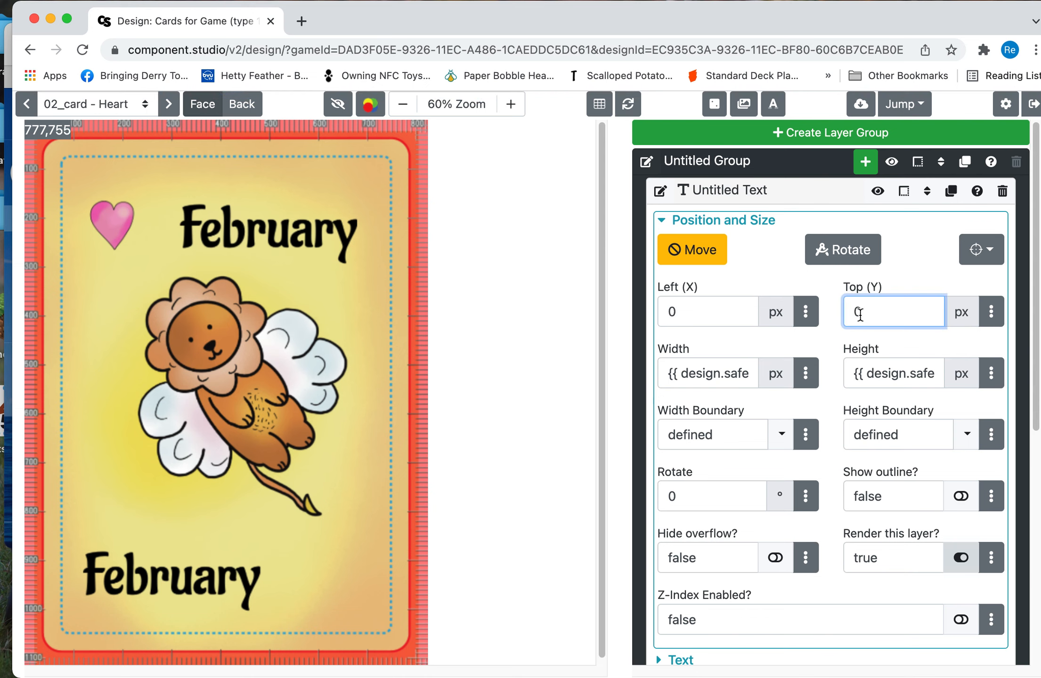
{"action": "left_click", "coordinate": [821, 303]}
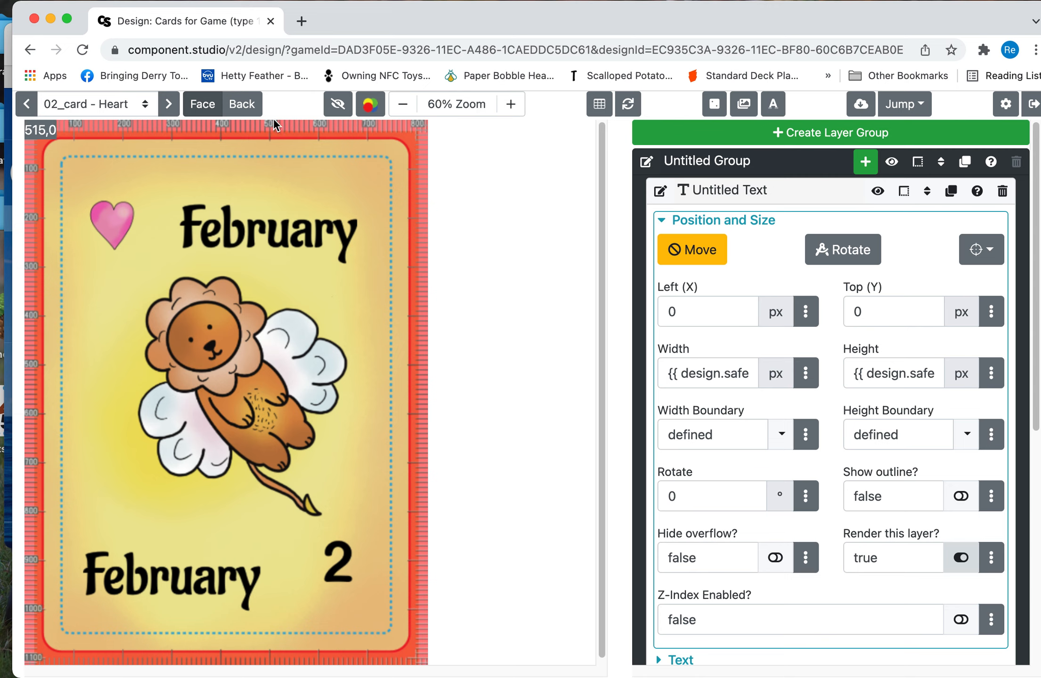
Preview the number on the 02 Diamond and 06 Diamond cards, and exit the design to the Moon Magic Monthly game page.
{"action": "left_click", "coordinate": [171, 105]}
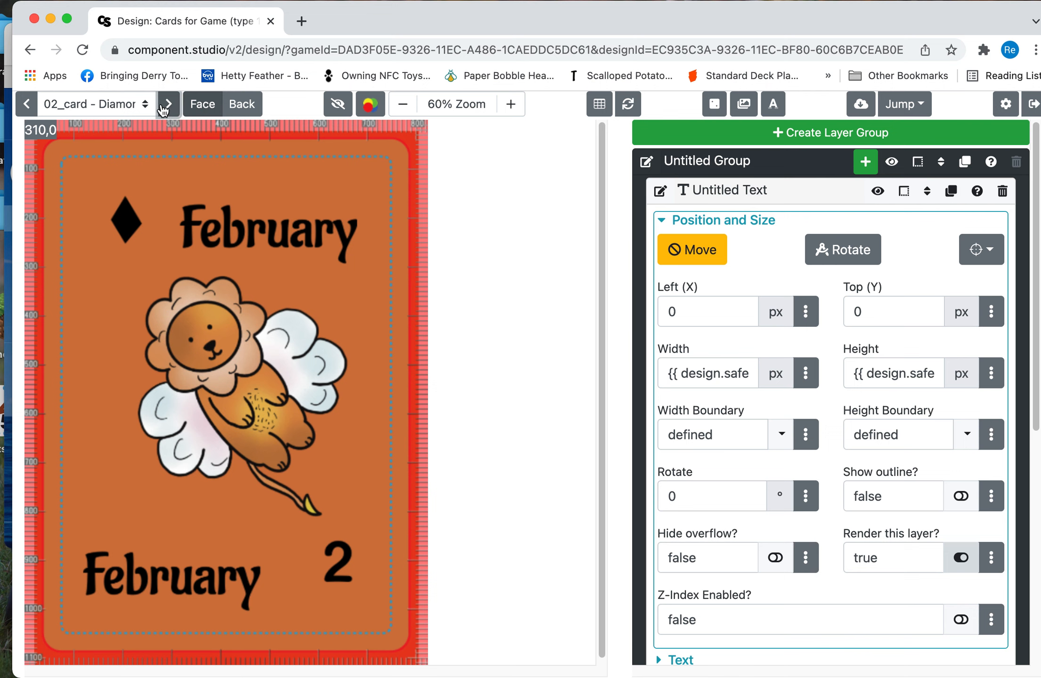
{"action": "left_click", "coordinate": [148, 104]}
{"action": "left_click", "coordinate": [112, 410]}
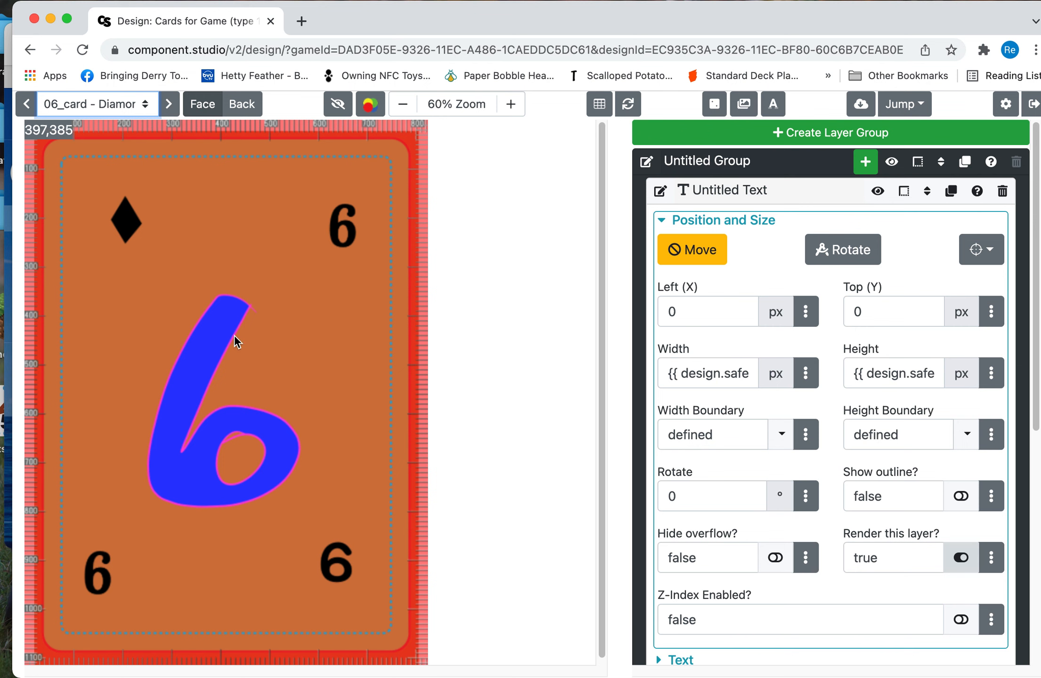
{"action": "left_click", "coordinate": [1033, 104]}
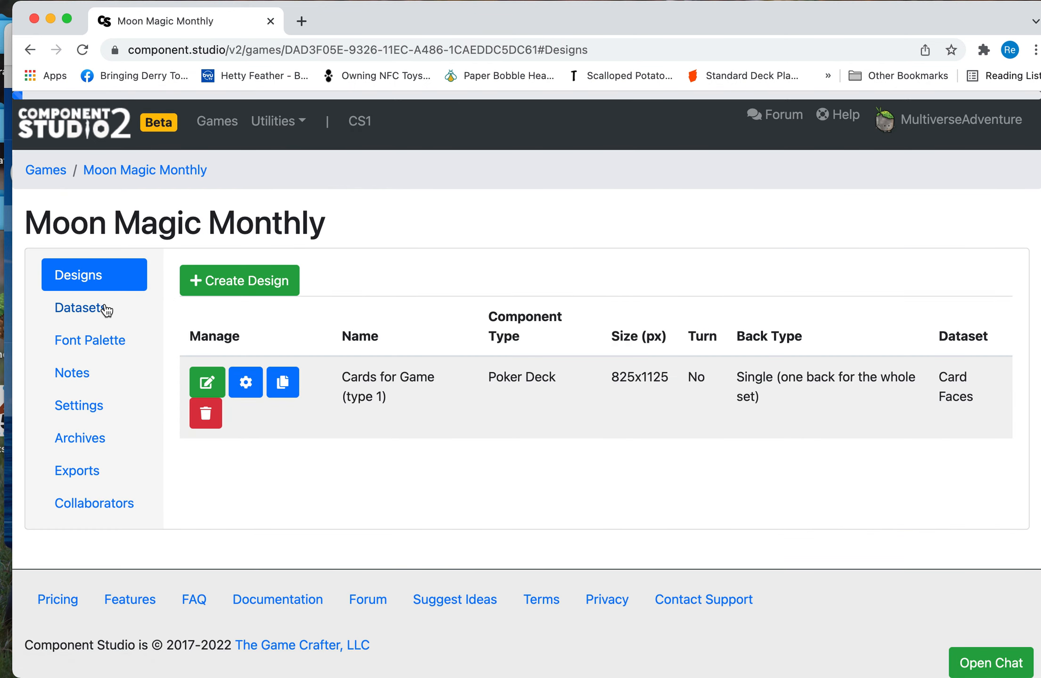
In the Card Faces dataset, set the Image_for_Value of the 04_card row to the April_ image from Moon Magic Monthly.
{"action": "left_click", "coordinate": [71, 311]}
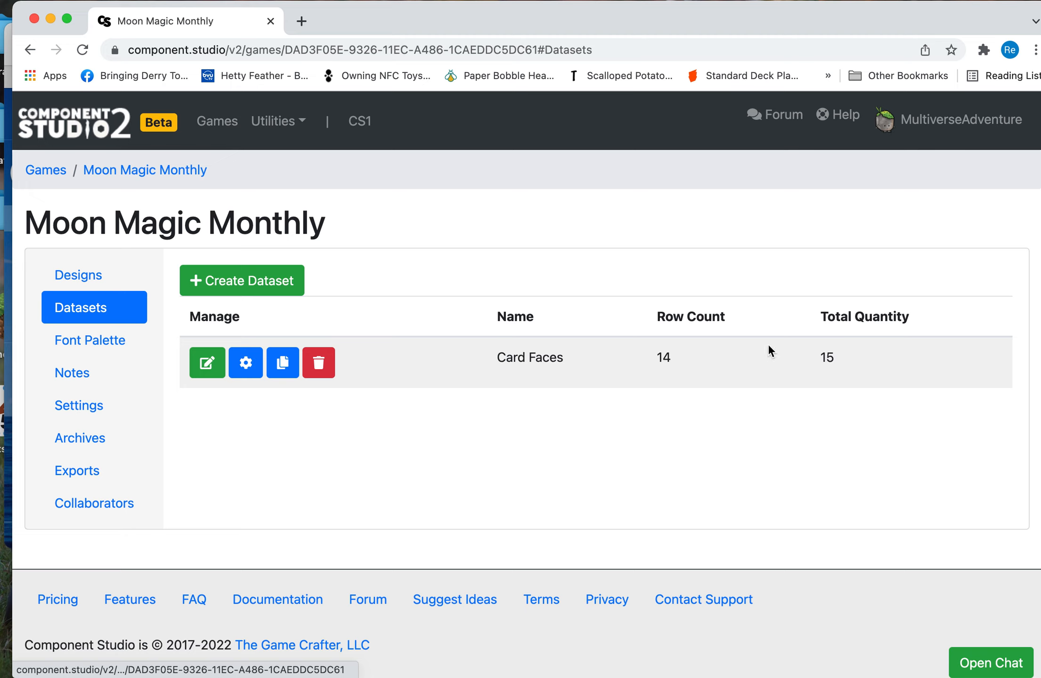
{"action": "left_click", "coordinate": [207, 371]}
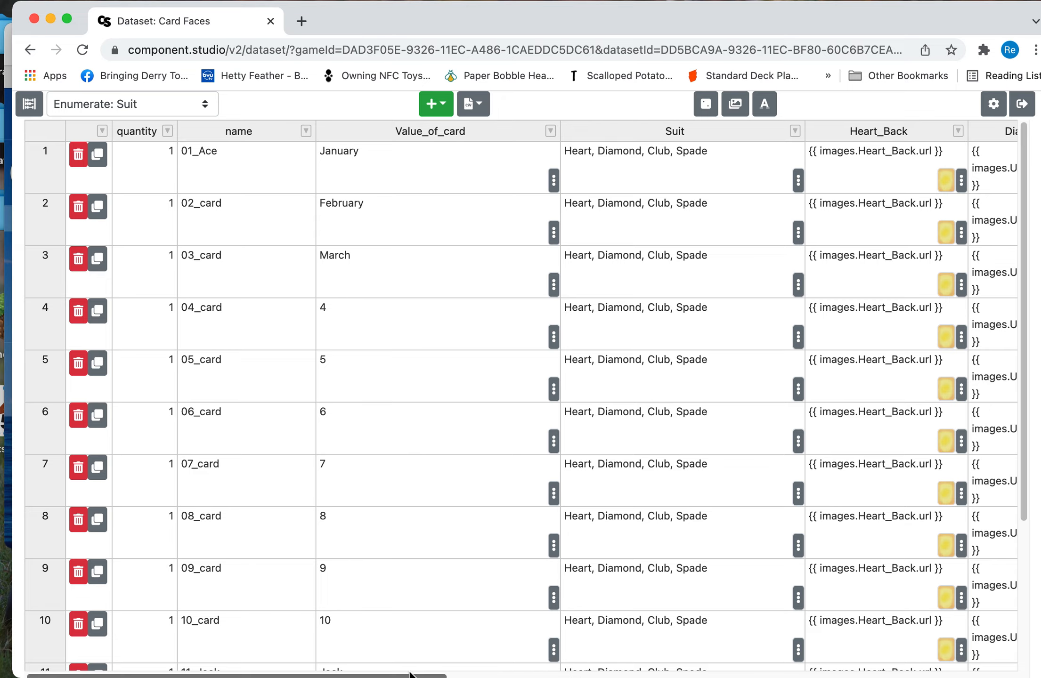
{"action": "scroll", "coordinate": [480, 675], "scroll_direction": "right", "scroll_amount": 10}
{"action": "scroll", "coordinate": [722, 676], "scroll_direction": "right", "scroll_amount": 6}
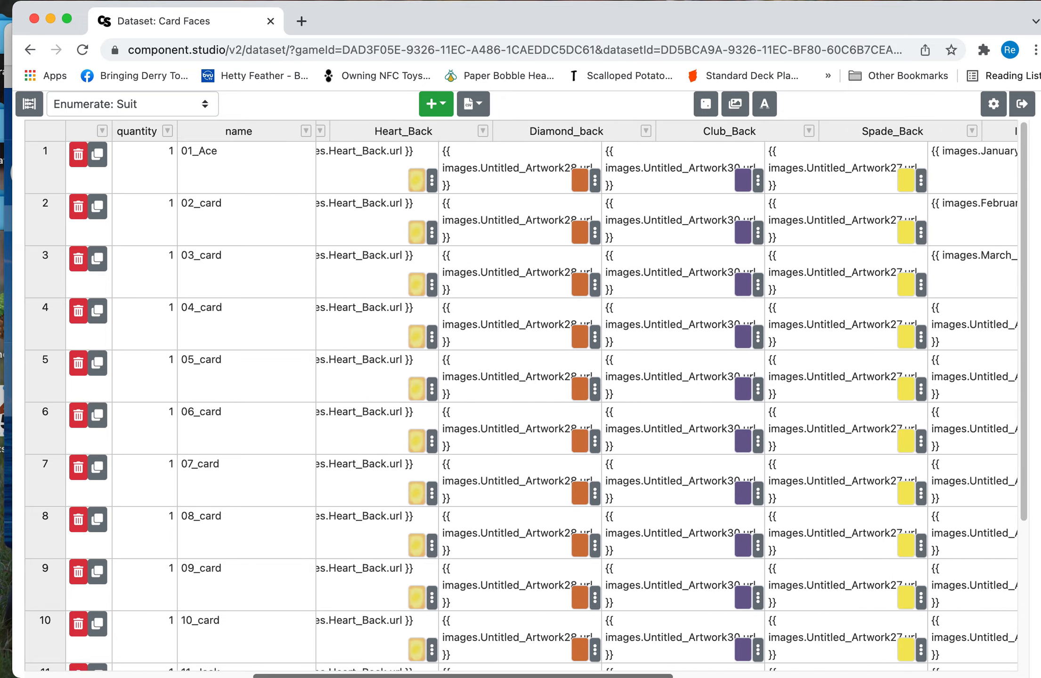
{"action": "scroll", "coordinate": [722, 675], "scroll_direction": "right", "scroll_amount": 4}
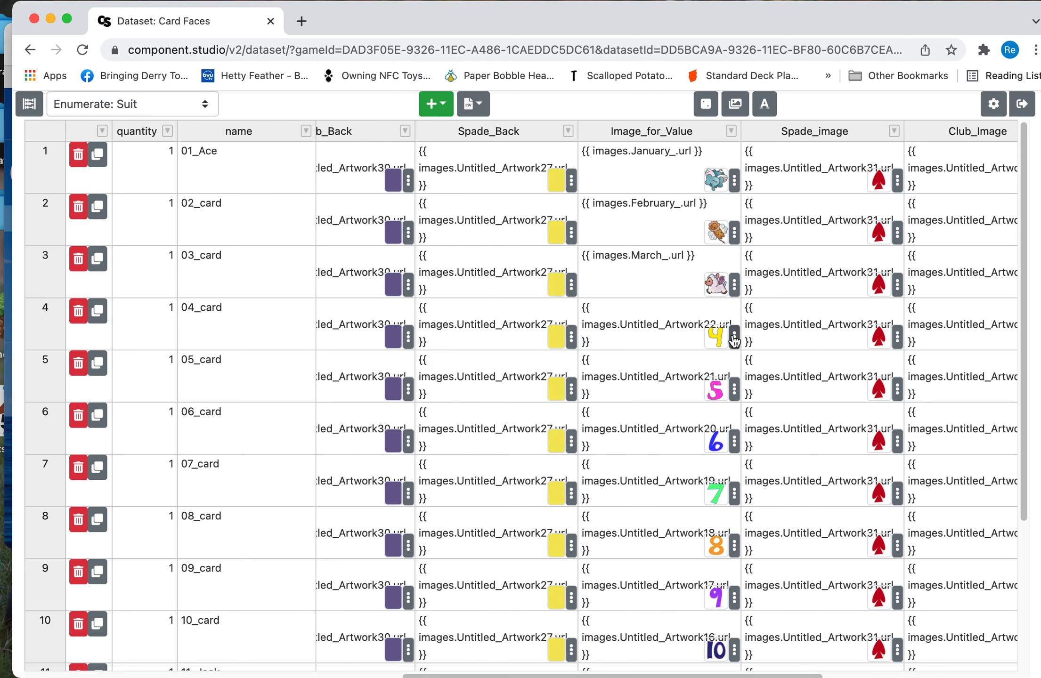
{"action": "left_click", "coordinate": [717, 337]}
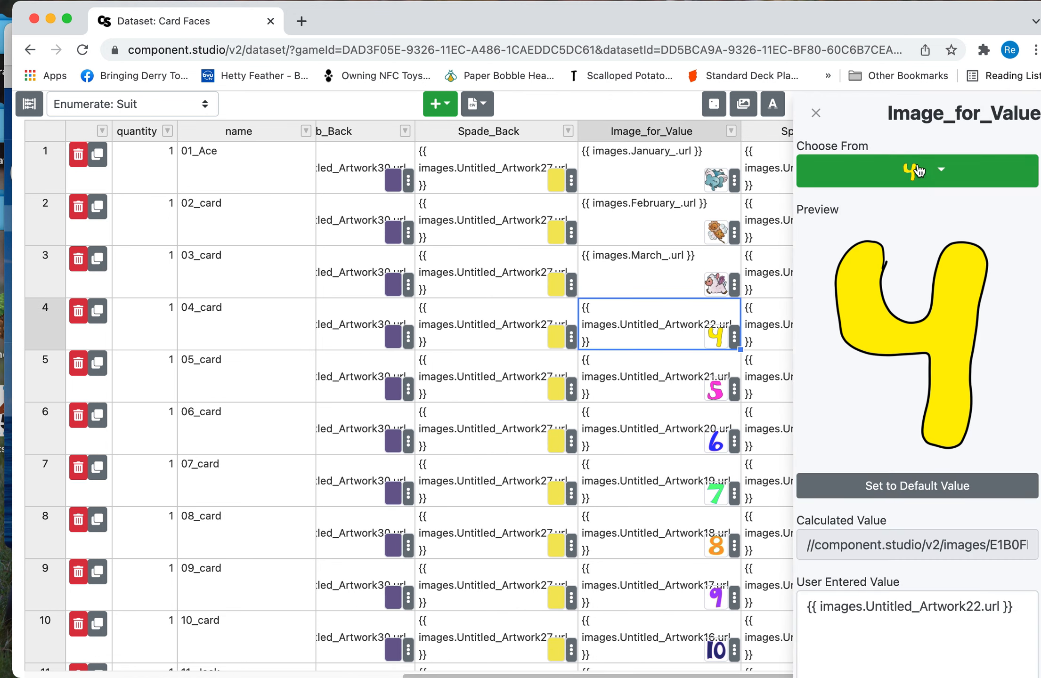
{"action": "left_click", "coordinate": [914, 176]}
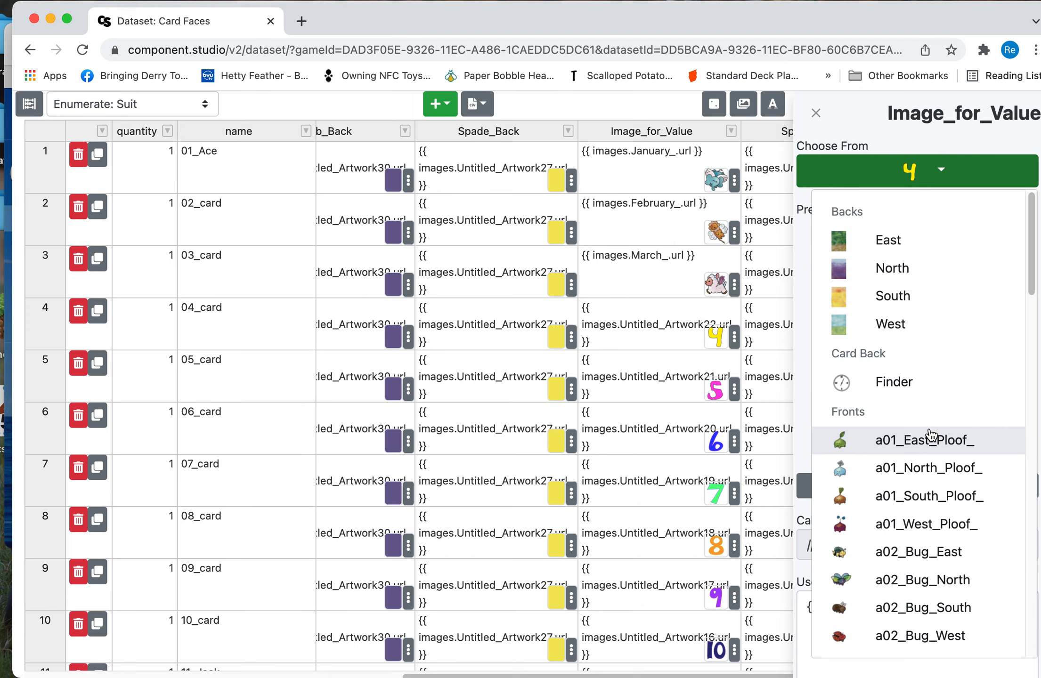
{"action": "scroll", "coordinate": [906, 461], "scroll_direction": "down", "scroll_amount": 10}
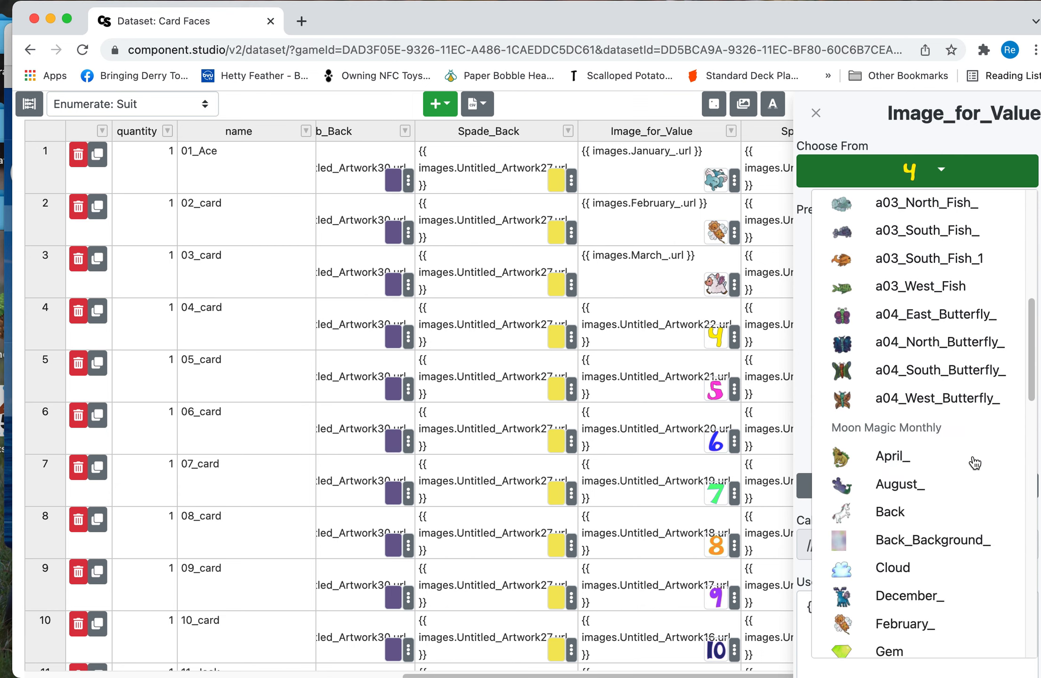
{"action": "left_click", "coordinate": [934, 464]}
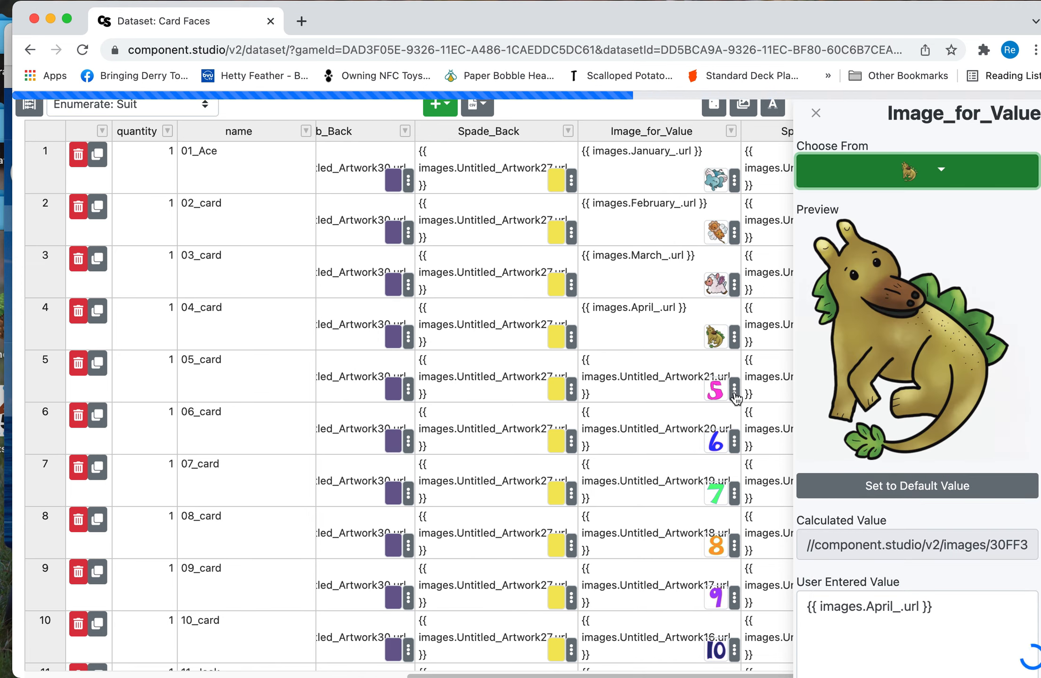
Set the Image_for_Value of the 05_card row to the May image from Moon Magic Monthly.
{"action": "left_click", "coordinate": [734, 395]}
{"action": "left_click", "coordinate": [940, 182]}
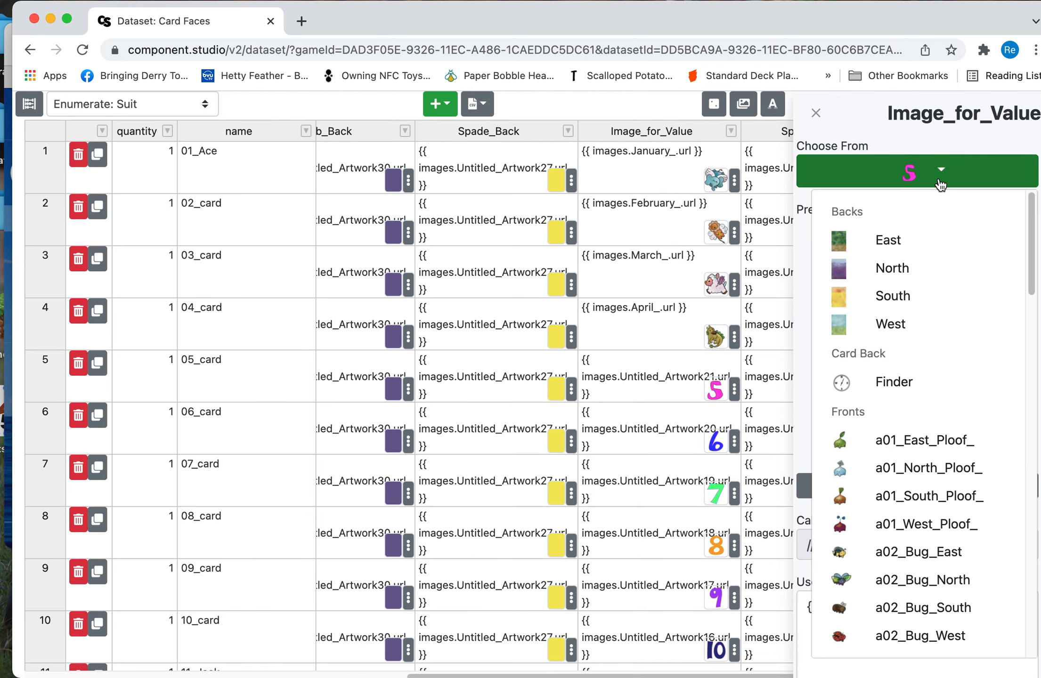
{"action": "scroll", "coordinate": [925, 521], "scroll_direction": "down", "scroll_amount": 8}
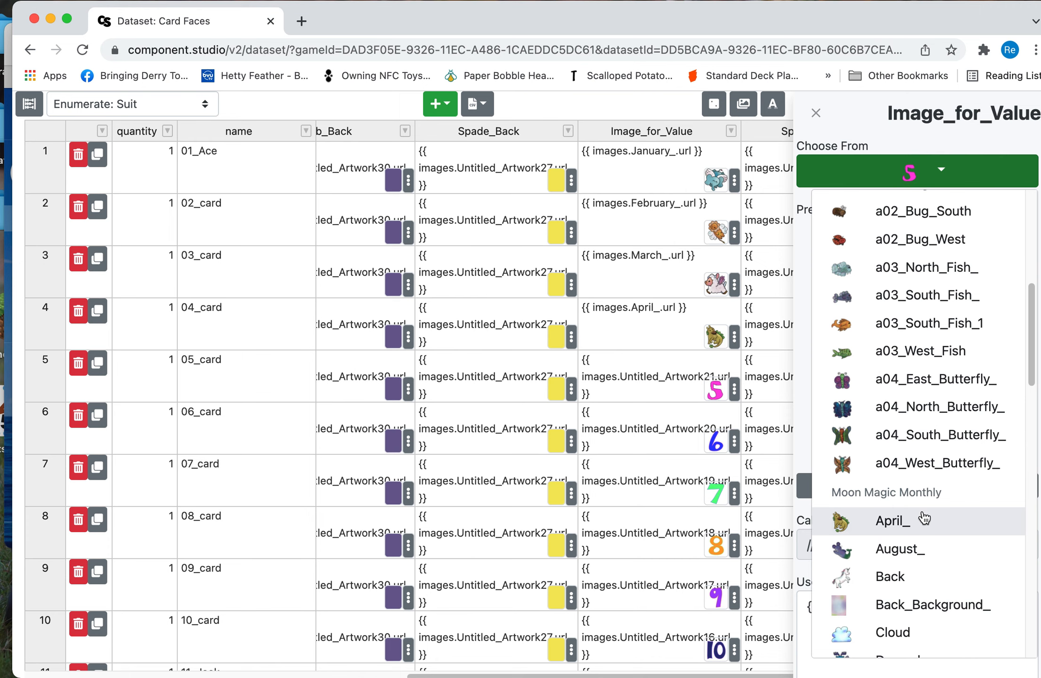
{"action": "scroll", "coordinate": [925, 518], "scroll_direction": "down", "scroll_amount": 10}
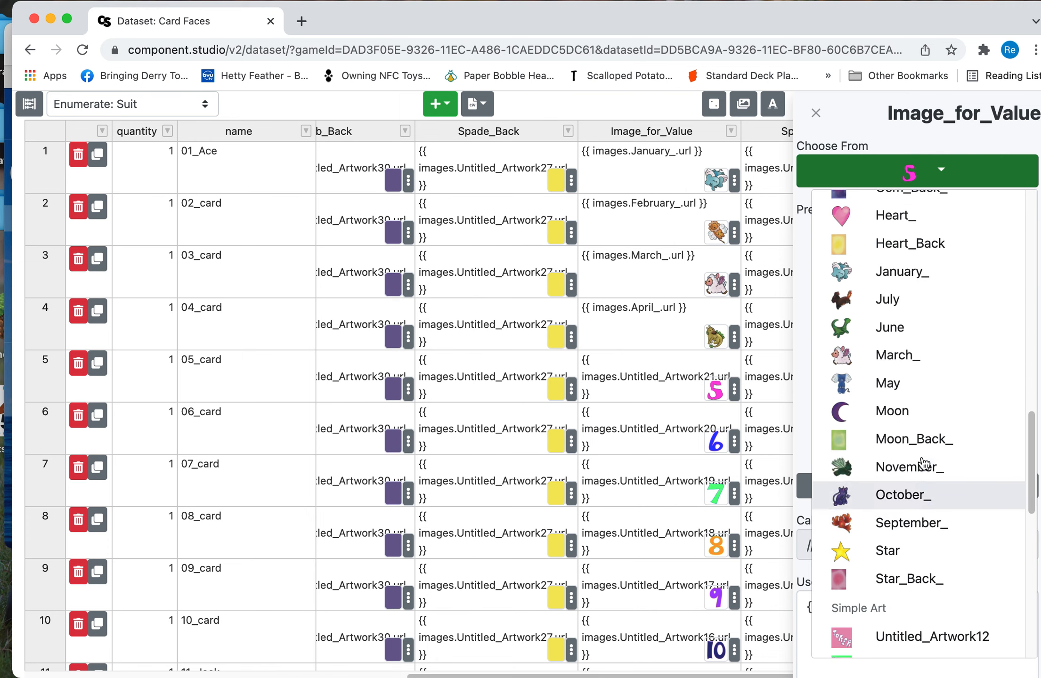
{"action": "left_click", "coordinate": [912, 384]}
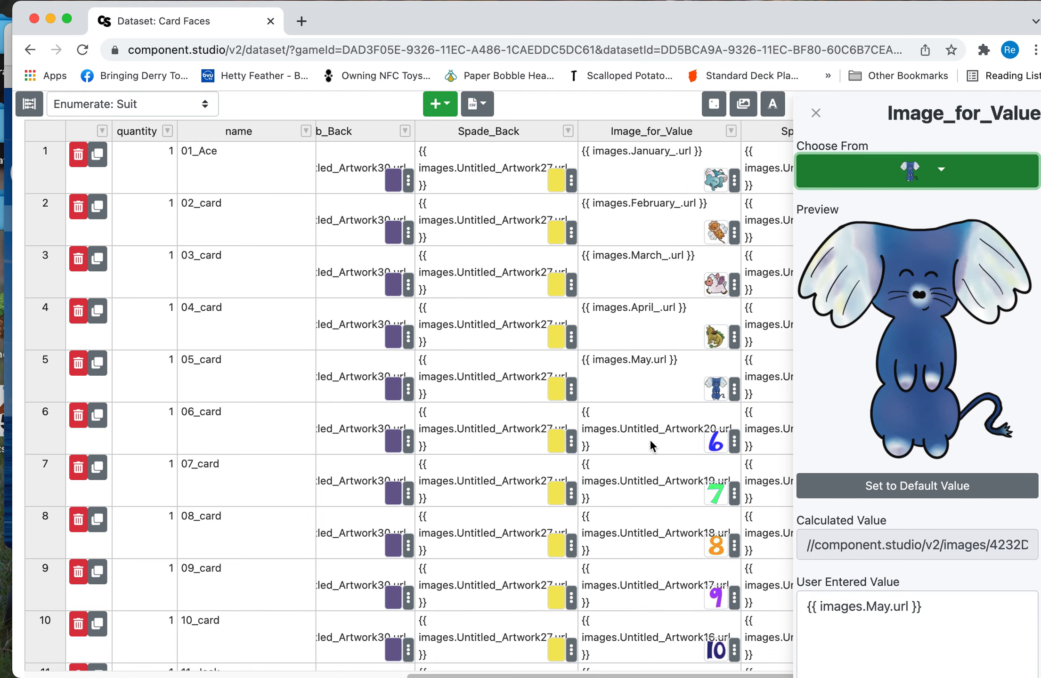
{"action": "left_click", "coordinate": [638, 442]}
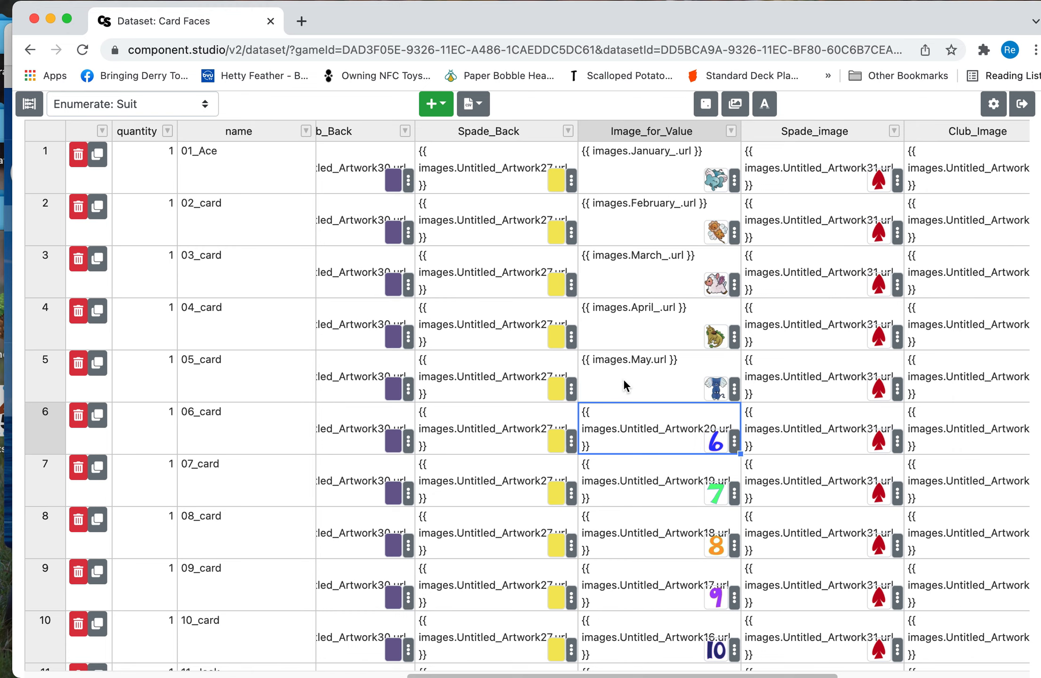
Preview the 05_card Heart, 05_card Diamond and 04_card Spade faces in the Cards for Game design, and exit the design.
{"action": "left_click", "coordinate": [1021, 104]}
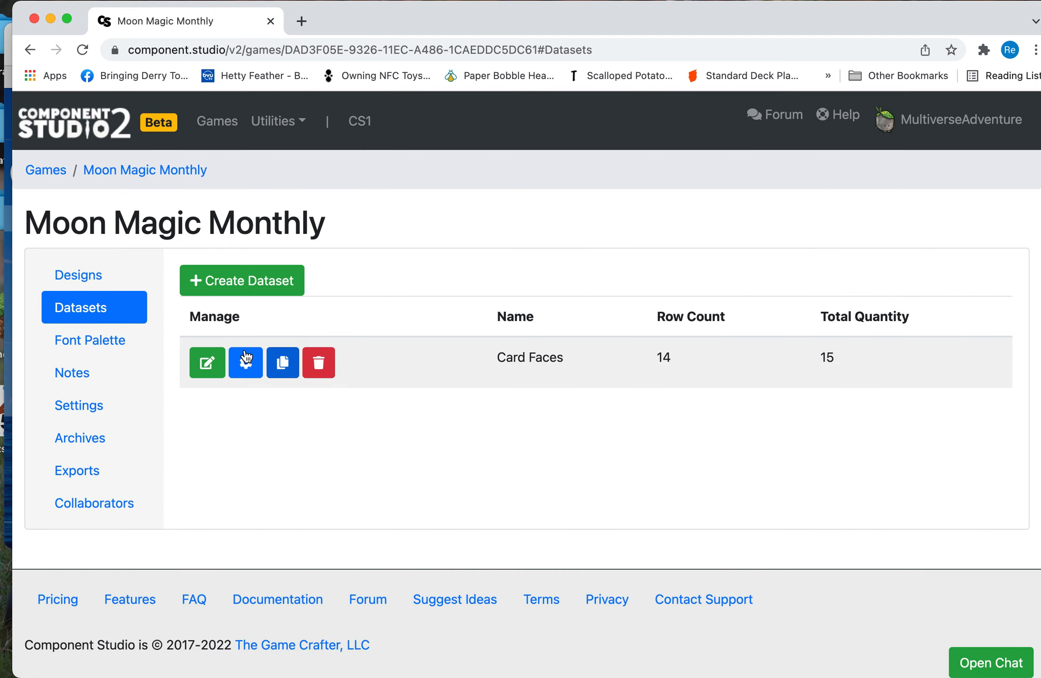
{"action": "left_click", "coordinate": [93, 282]}
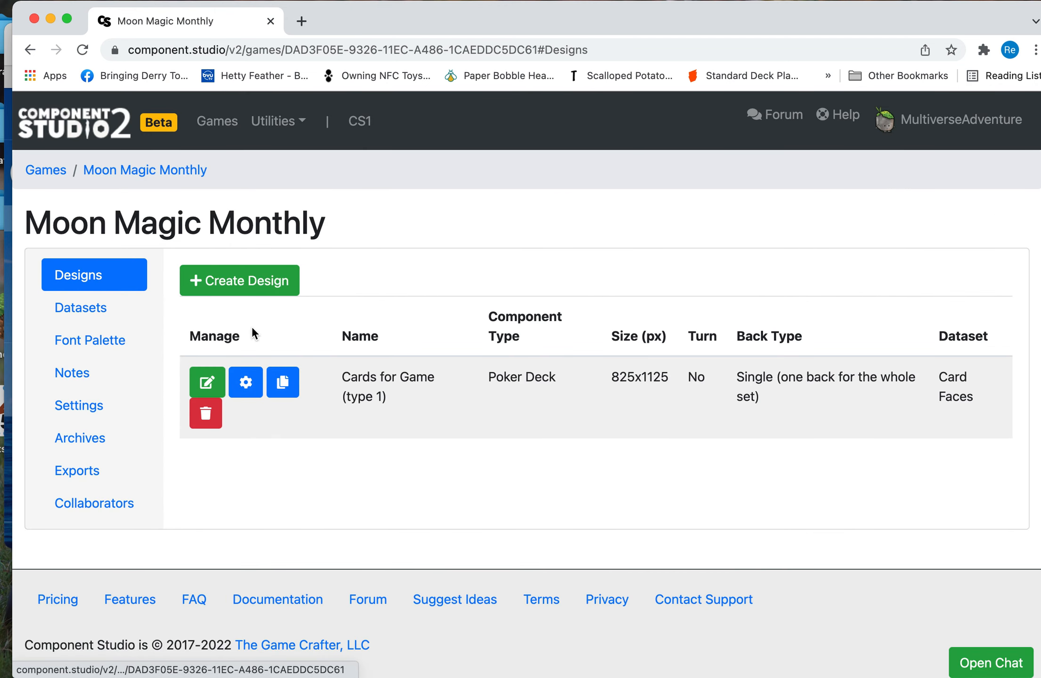
{"action": "left_click", "coordinate": [208, 382]}
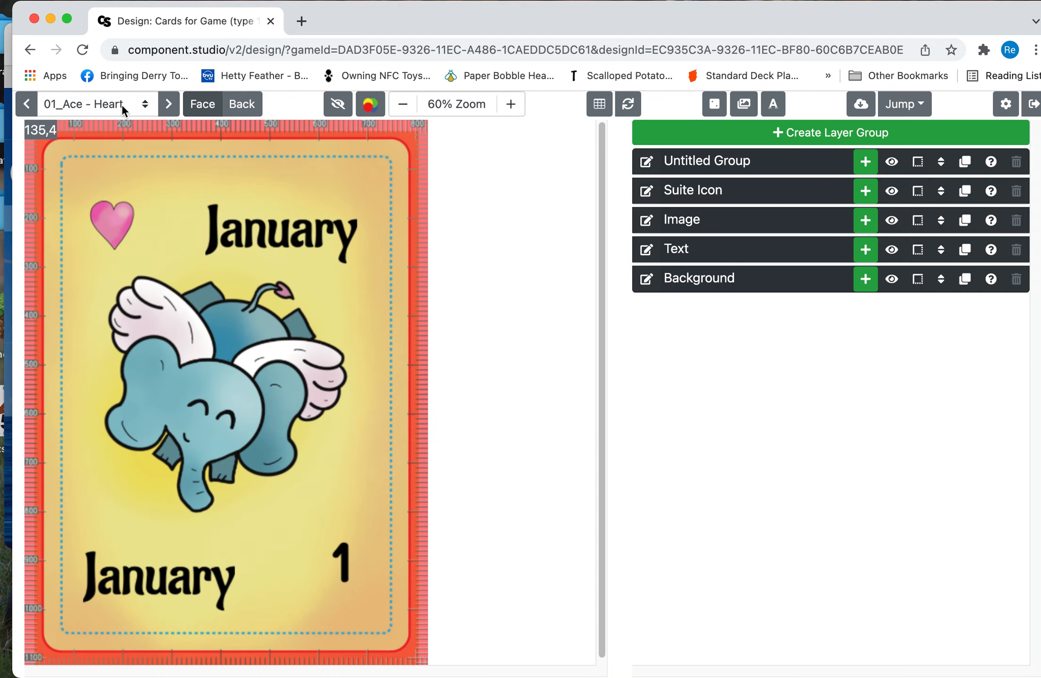
{"action": "left_click", "coordinate": [121, 104]}
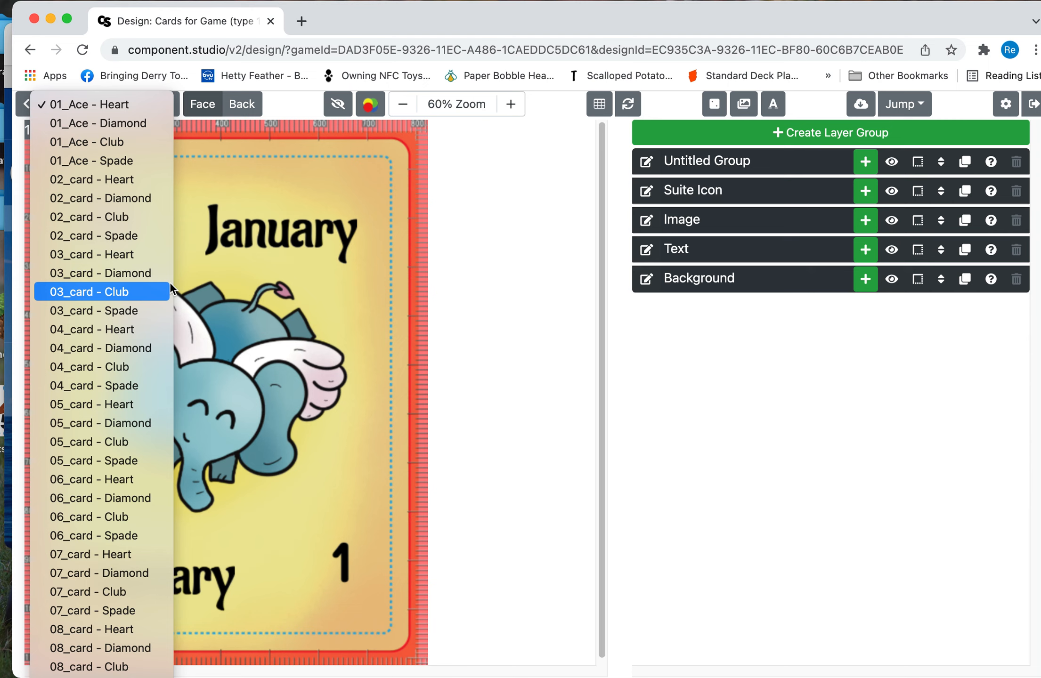
{"action": "left_click", "coordinate": [136, 409]}
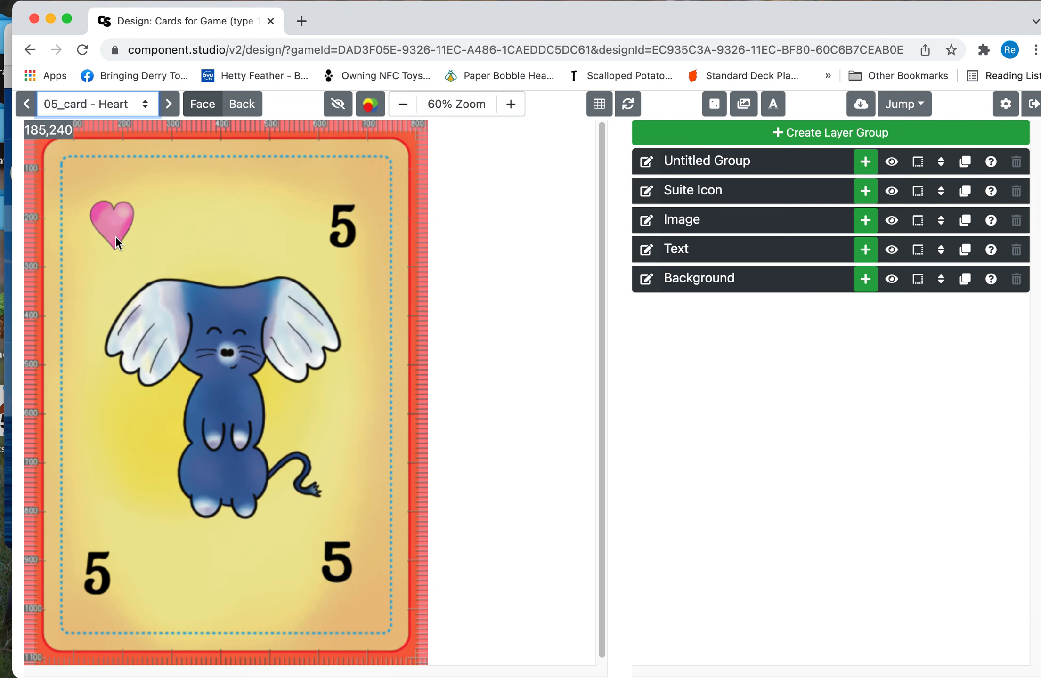
{"action": "left_click", "coordinate": [169, 109]}
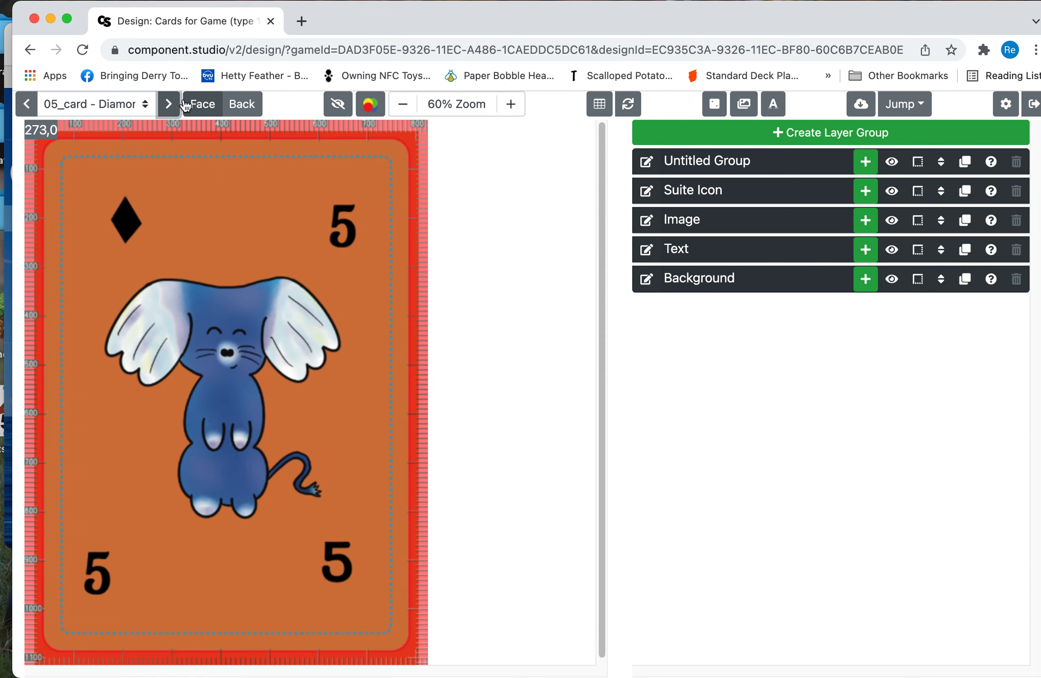
{"action": "left_click", "coordinate": [27, 104]}
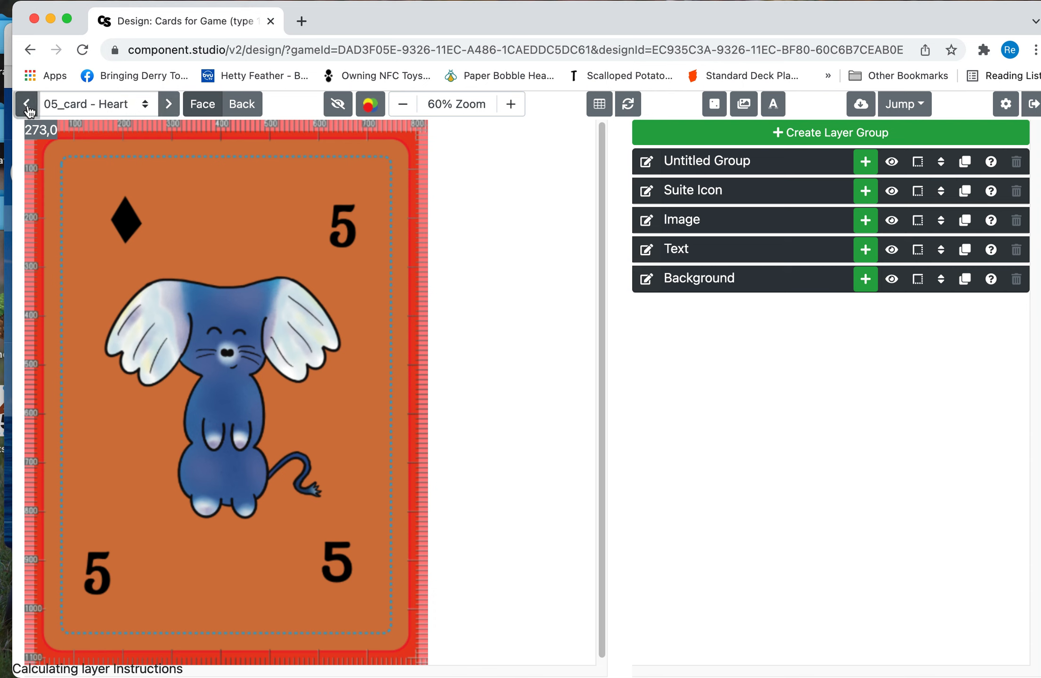
{"action": "left_click", "coordinate": [28, 104]}
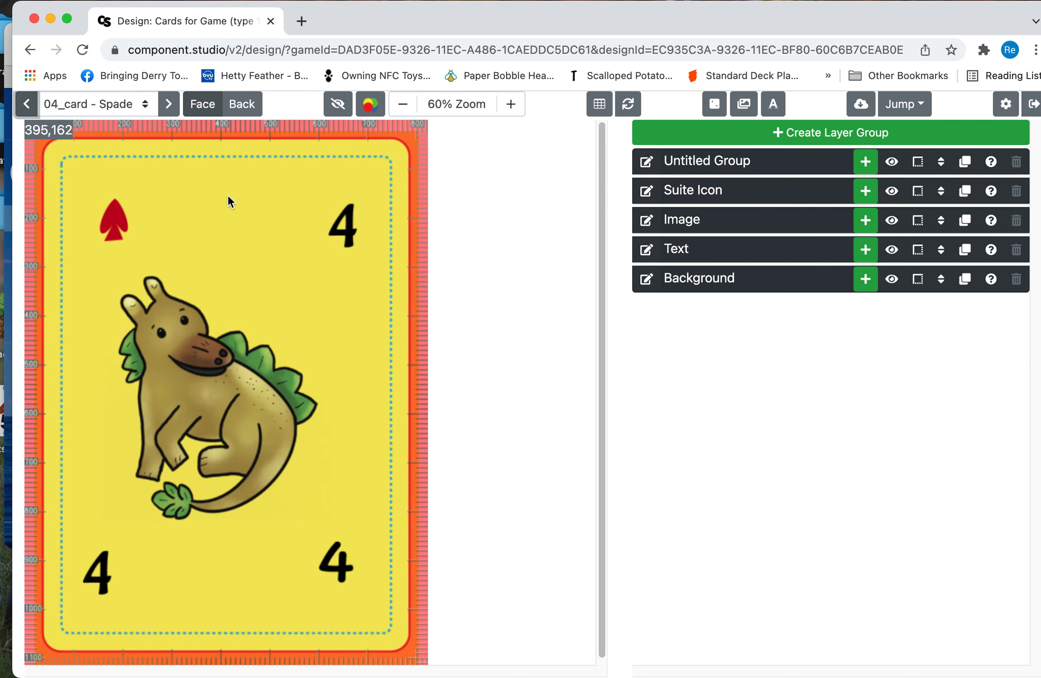
{"action": "left_click", "coordinate": [1033, 112]}
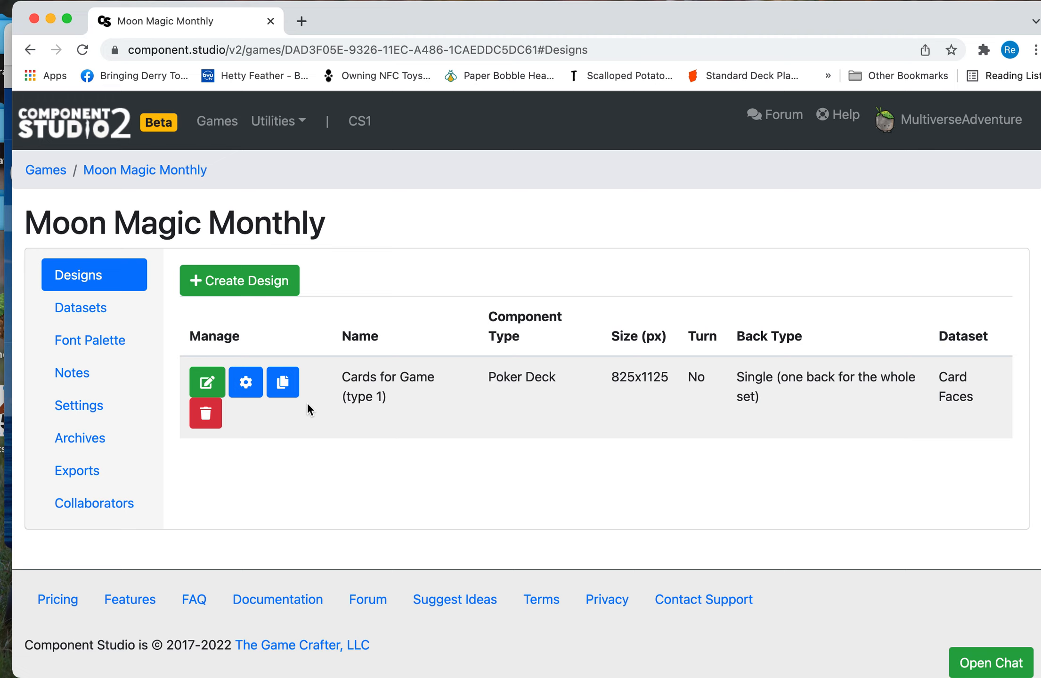
Reopen the Card Faces dataset of Moon Magic Monthly for editing.
{"action": "left_click", "coordinate": [212, 382]}
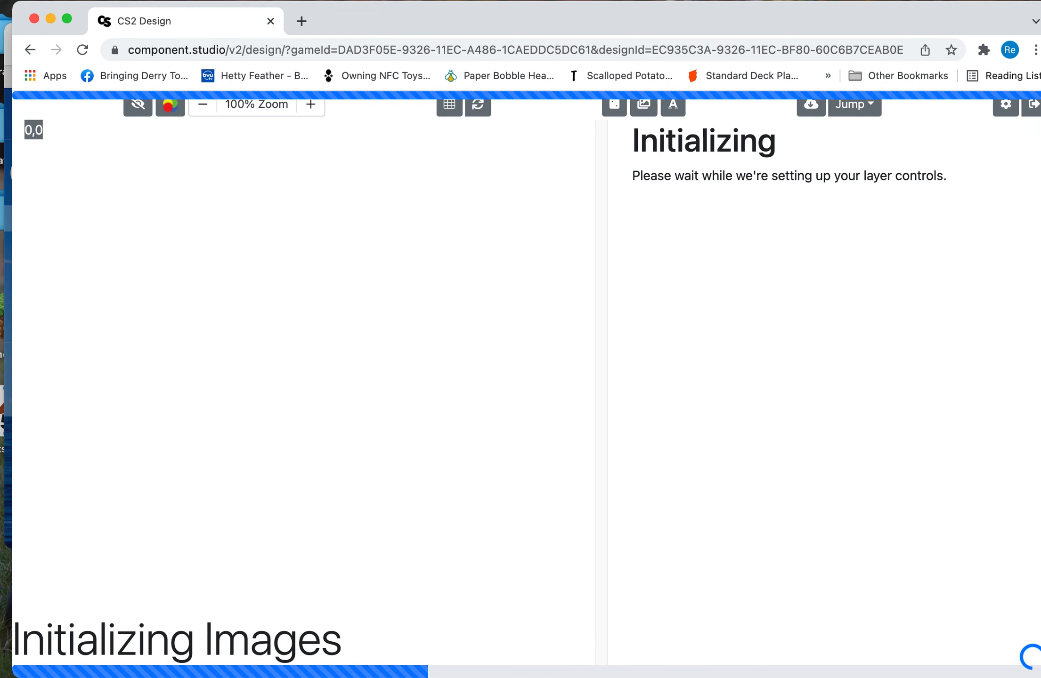
{"action": "left_click", "coordinate": [1031, 106]}
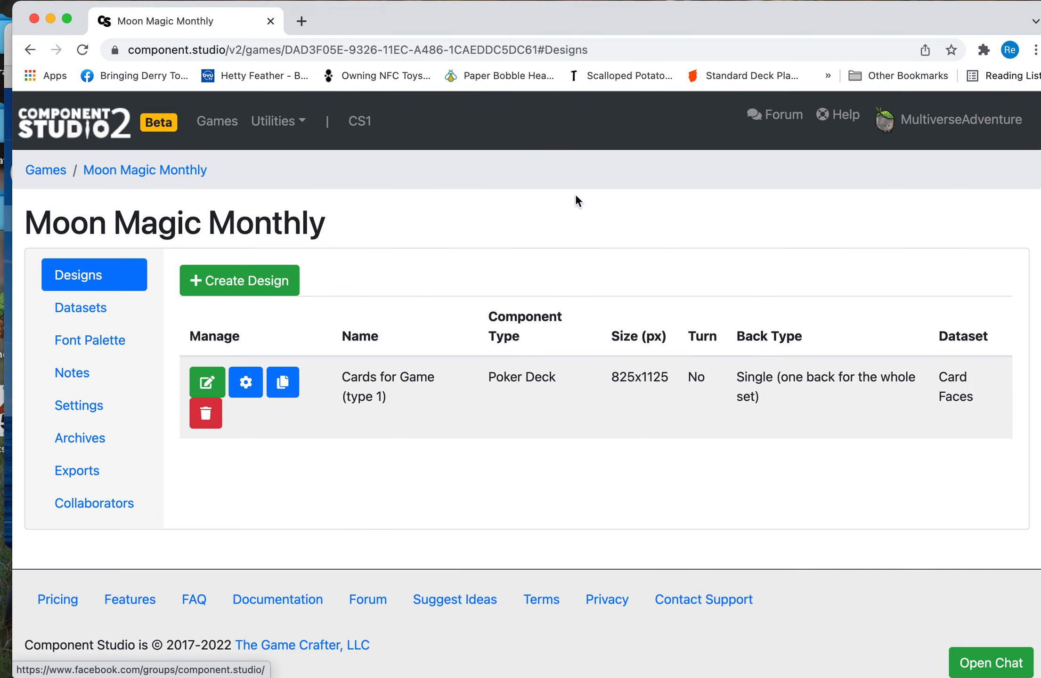
{"action": "left_click", "coordinate": [67, 310]}
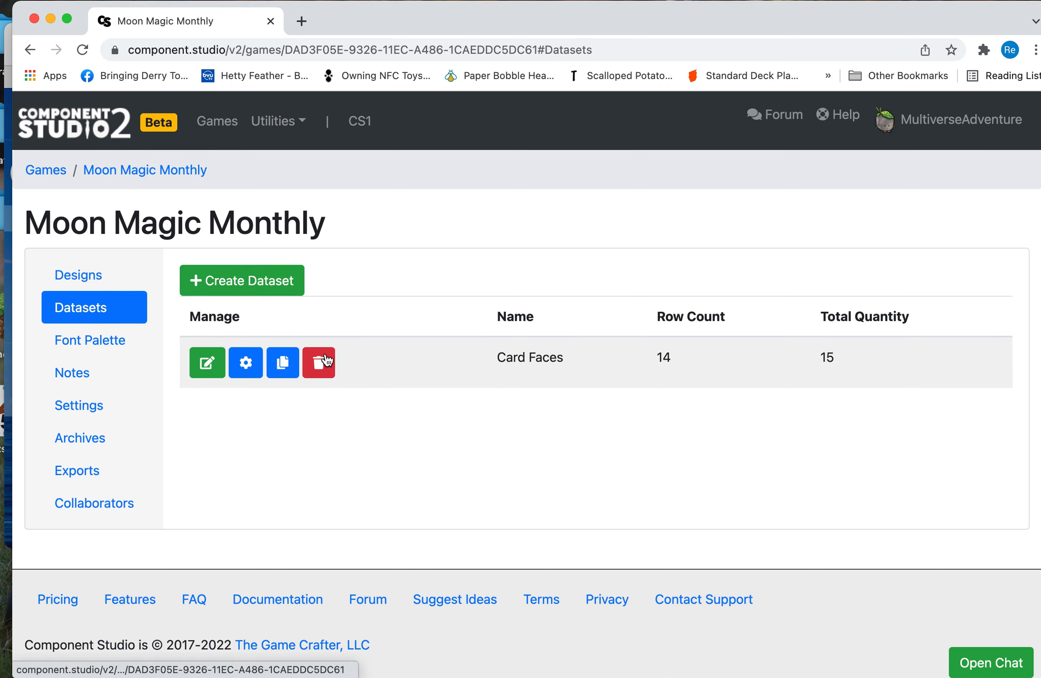
{"action": "left_click", "coordinate": [206, 374]}
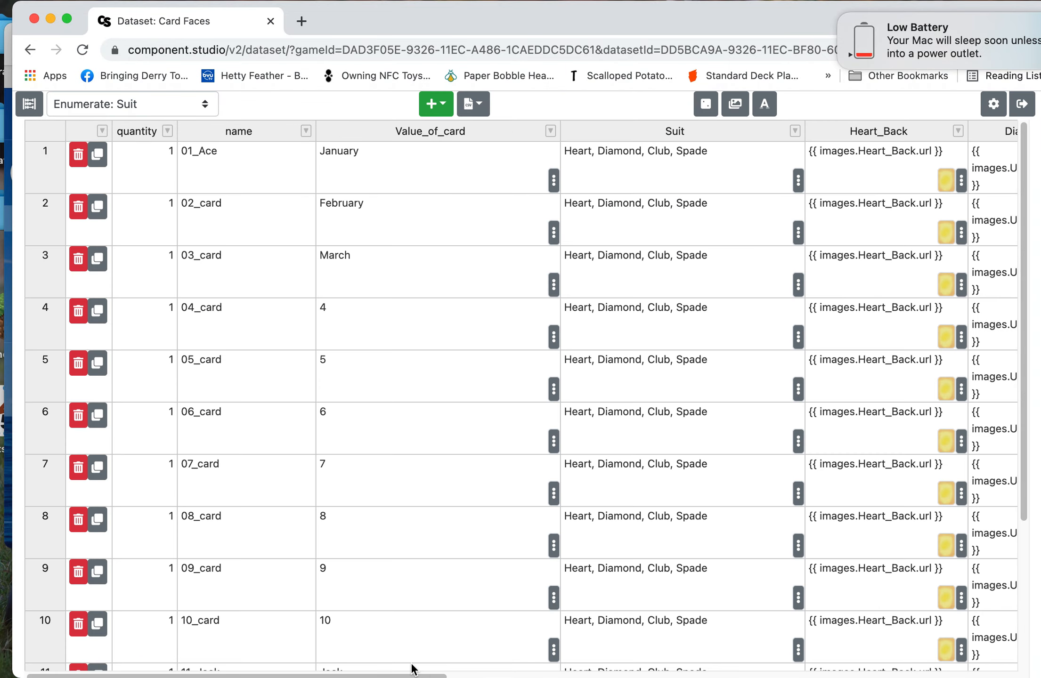
{"action": "mouse_move", "coordinate": [436, 676]}
{"action": "left_mouse_down"}
{"action": "mouse_move", "coordinate": [1039, 676]}
{"action": "mouse_move", "coordinate": [442, 677]}
{"action": "left_mouse_up"}
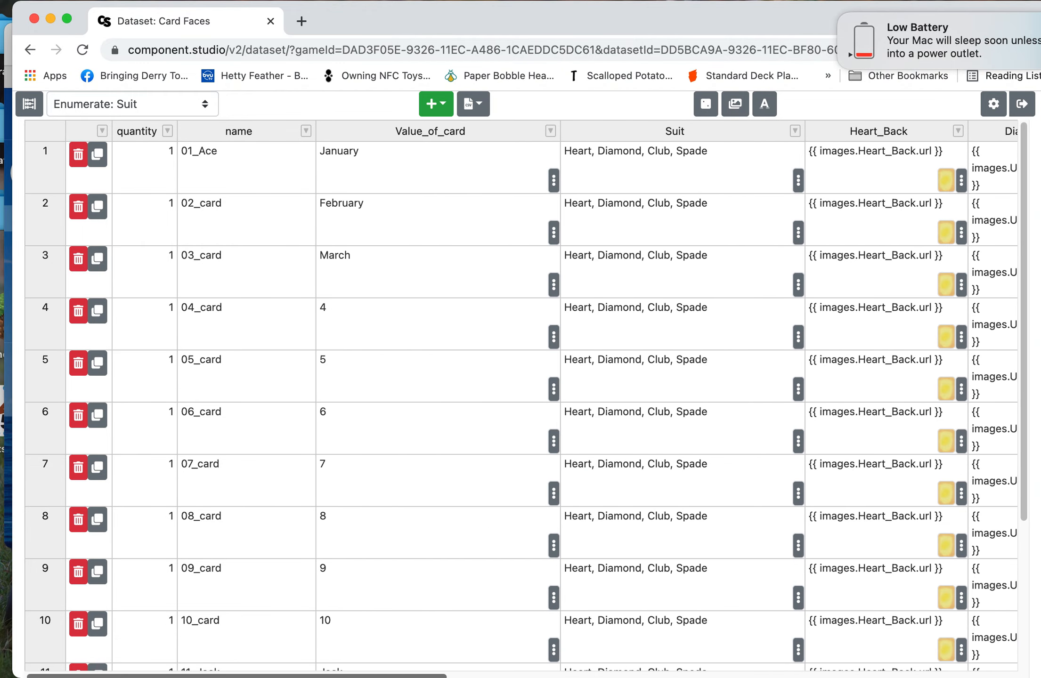